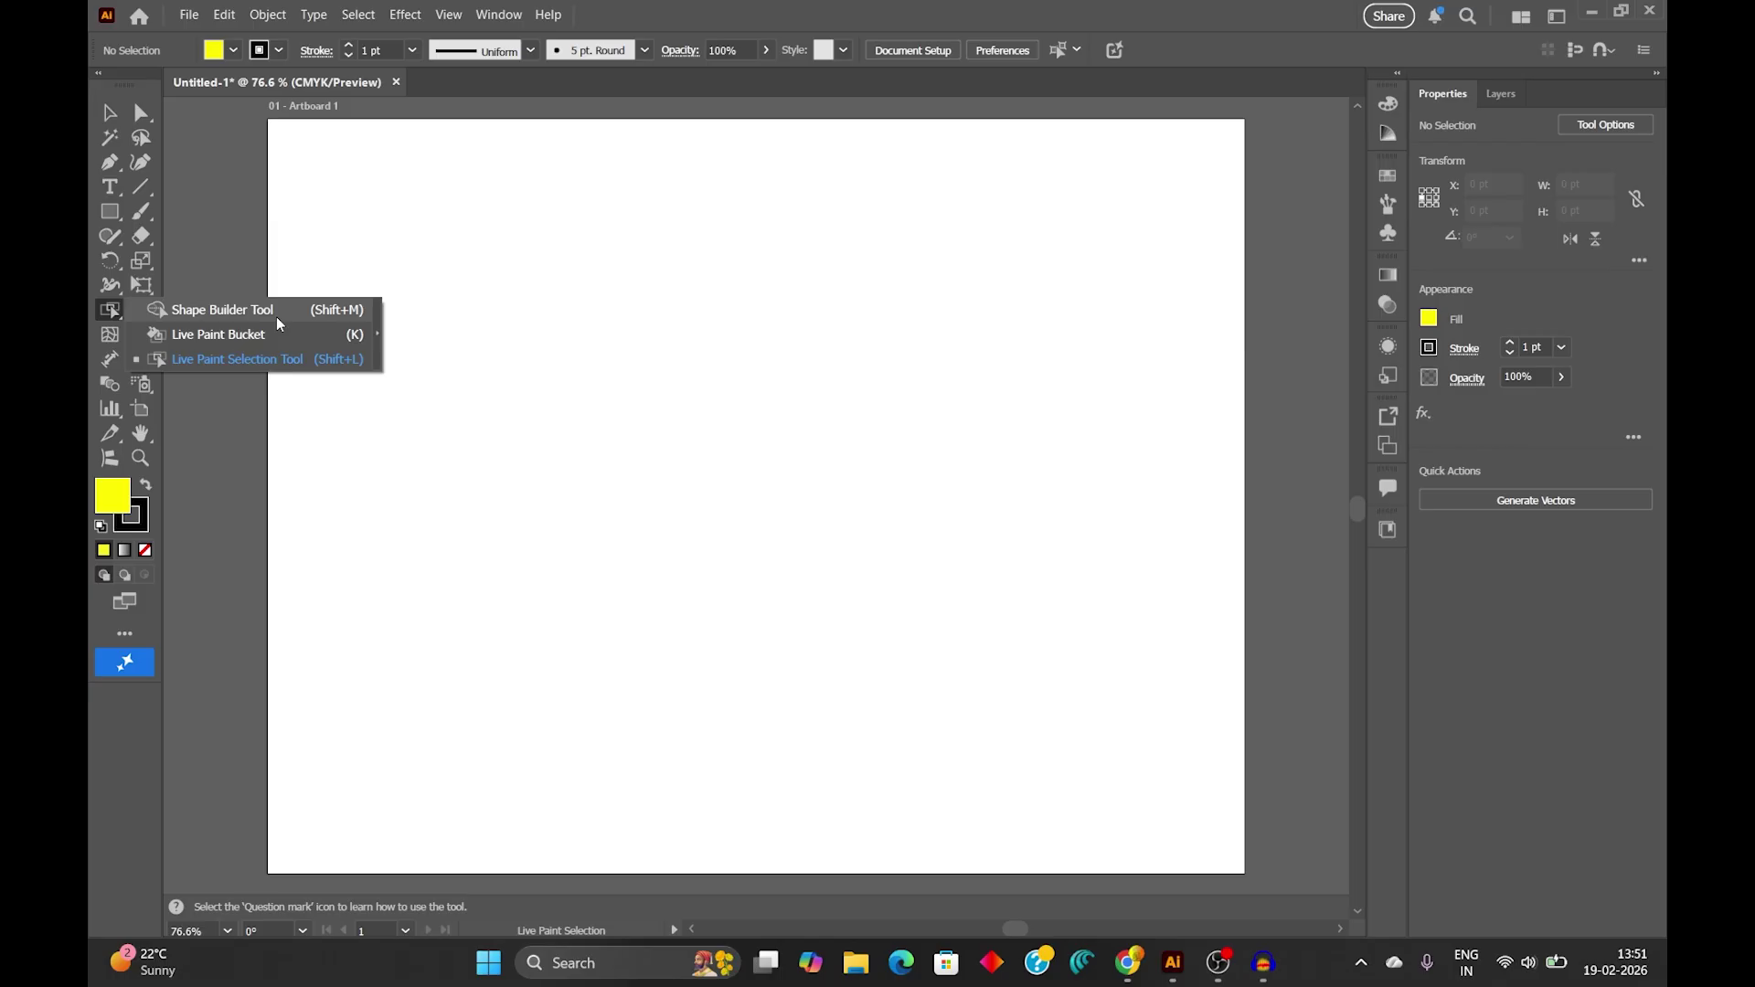
Draw a yellow square about 213 pt wide with a vertical line about 288 pt long running through its centre.
click(114, 210)
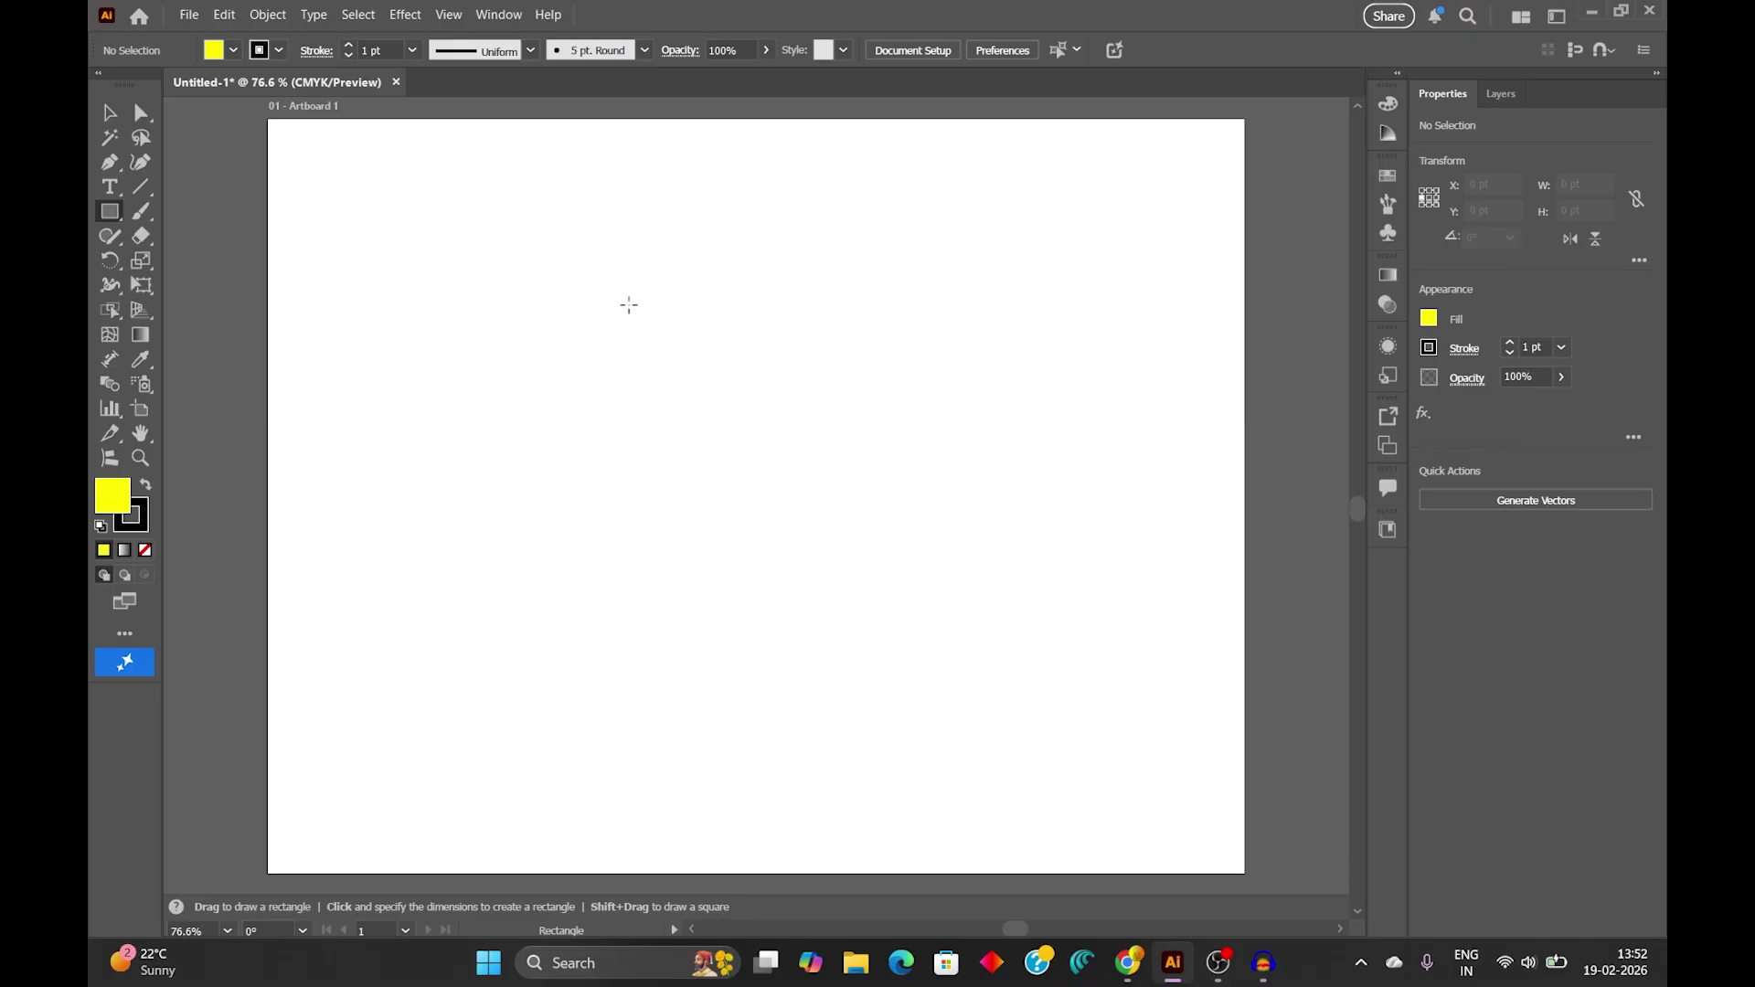
drag(620, 287, 878, 549)
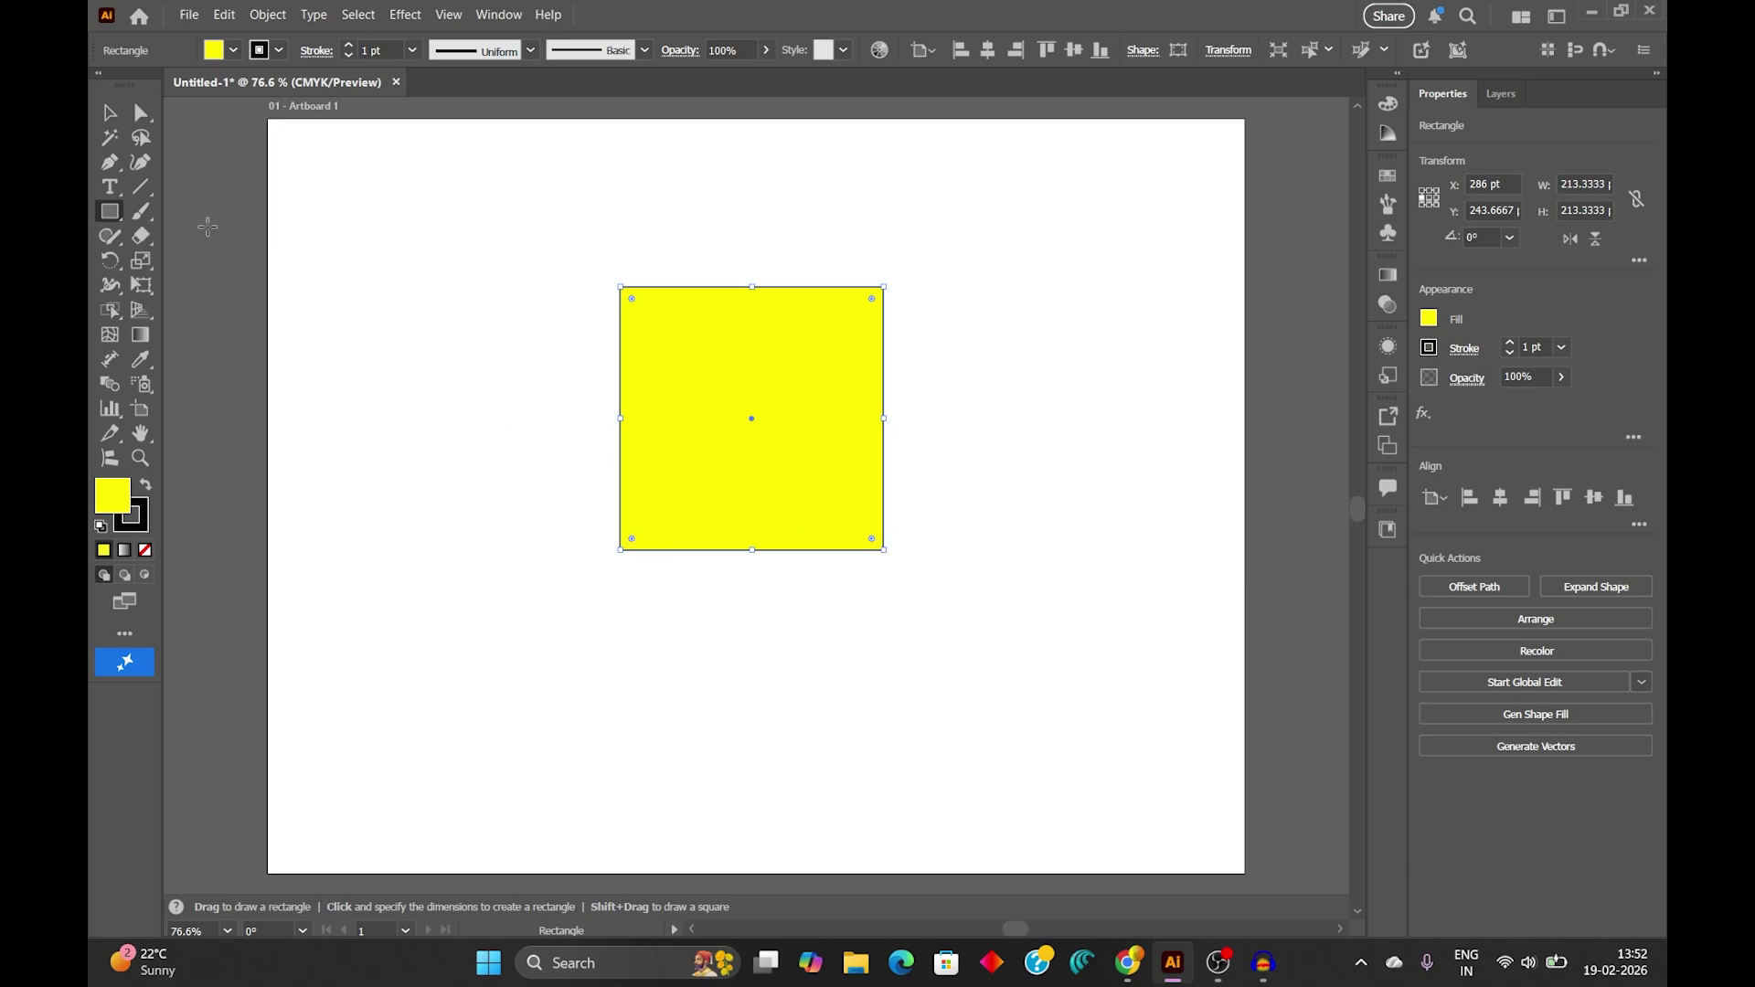
click(146, 189)
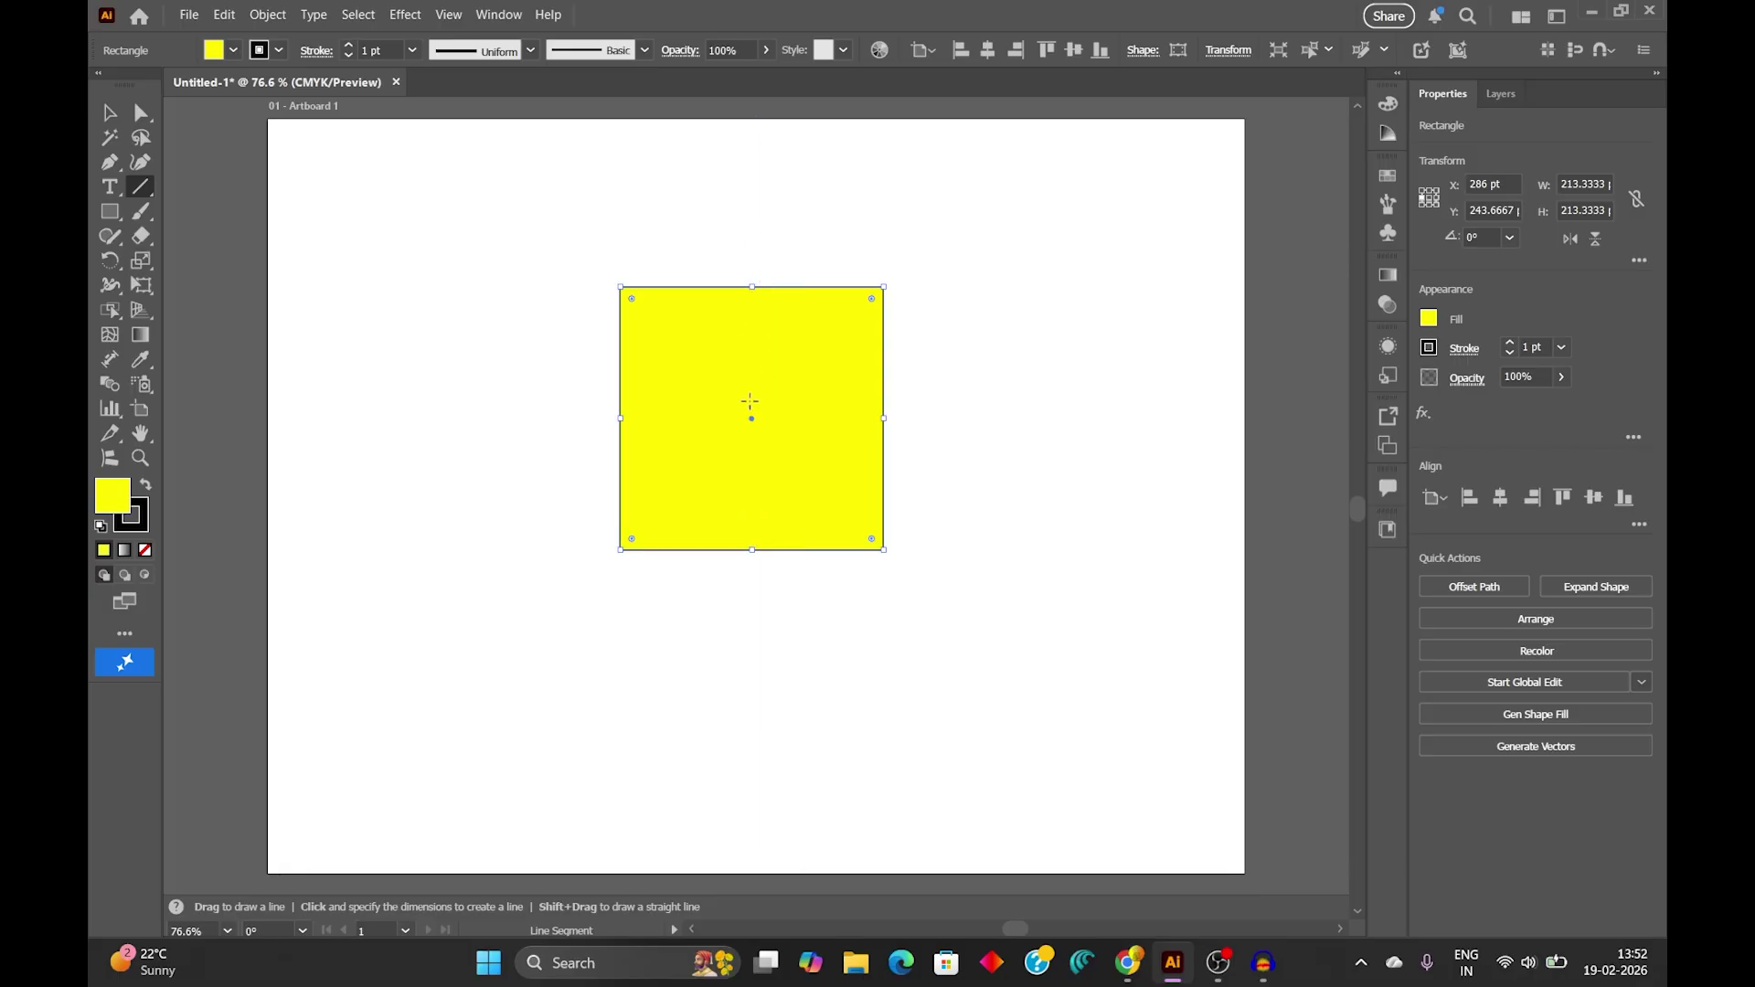
drag(751, 241, 760, 596)
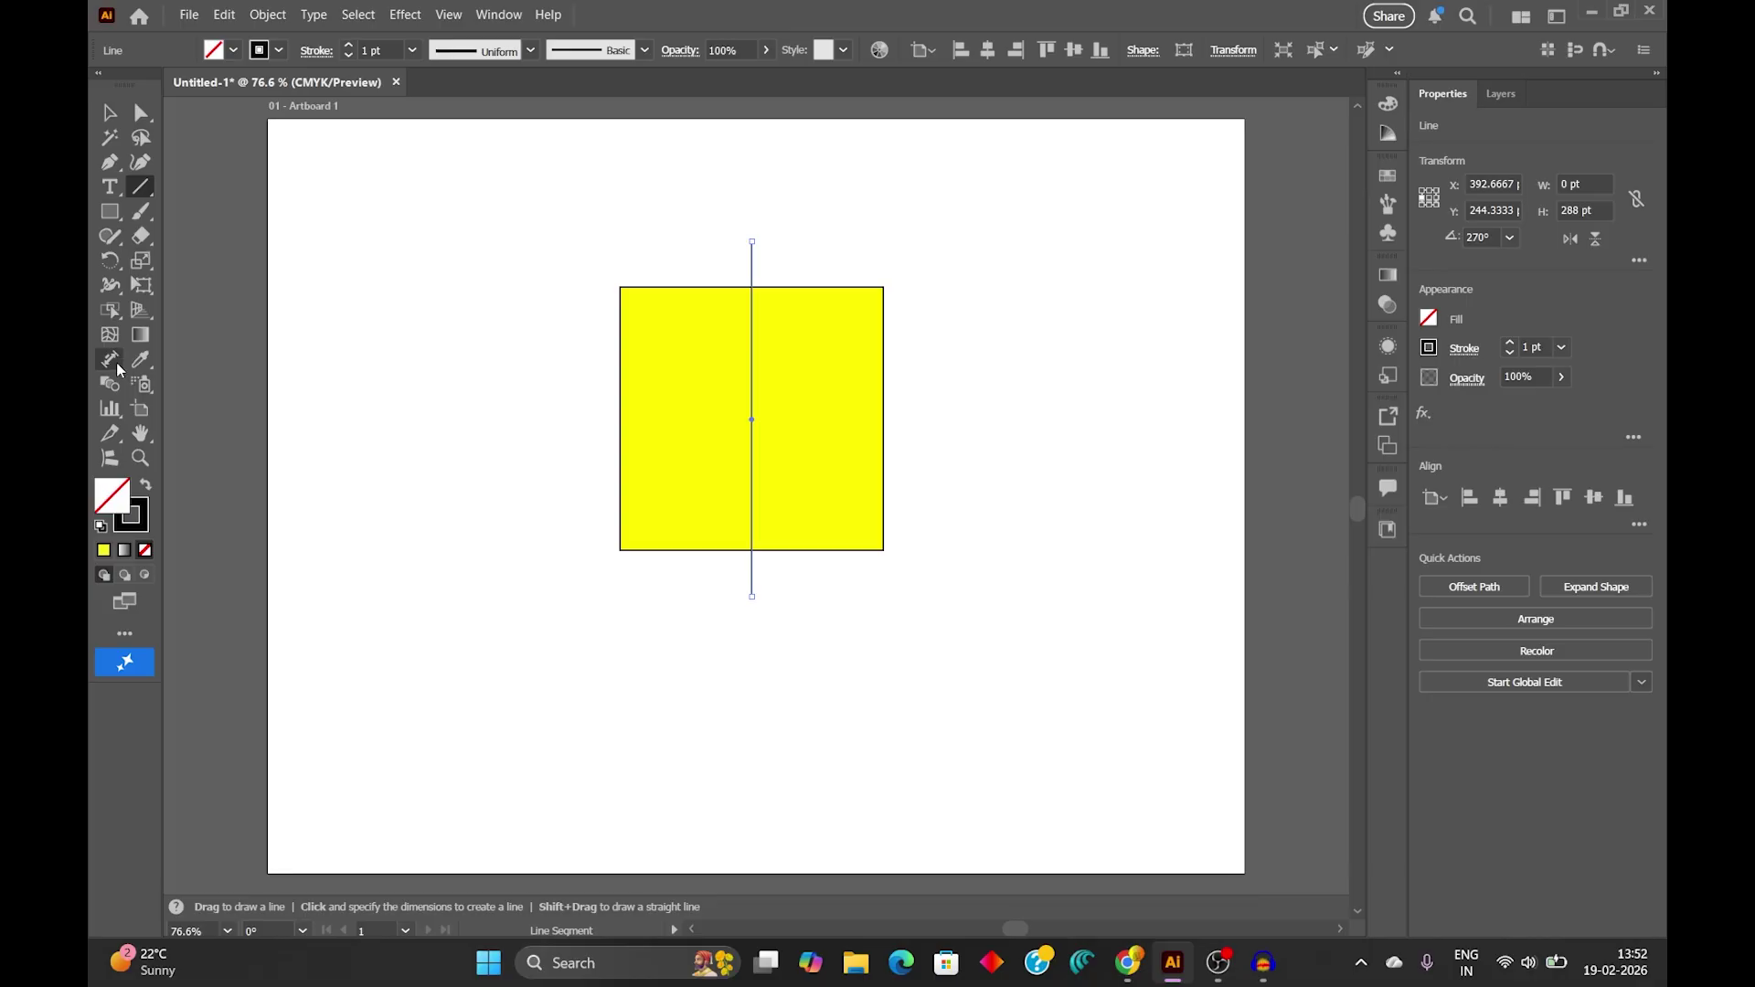
Select the square and the vertical line together and activate the Shape Builder tool on them.
click(111, 311)
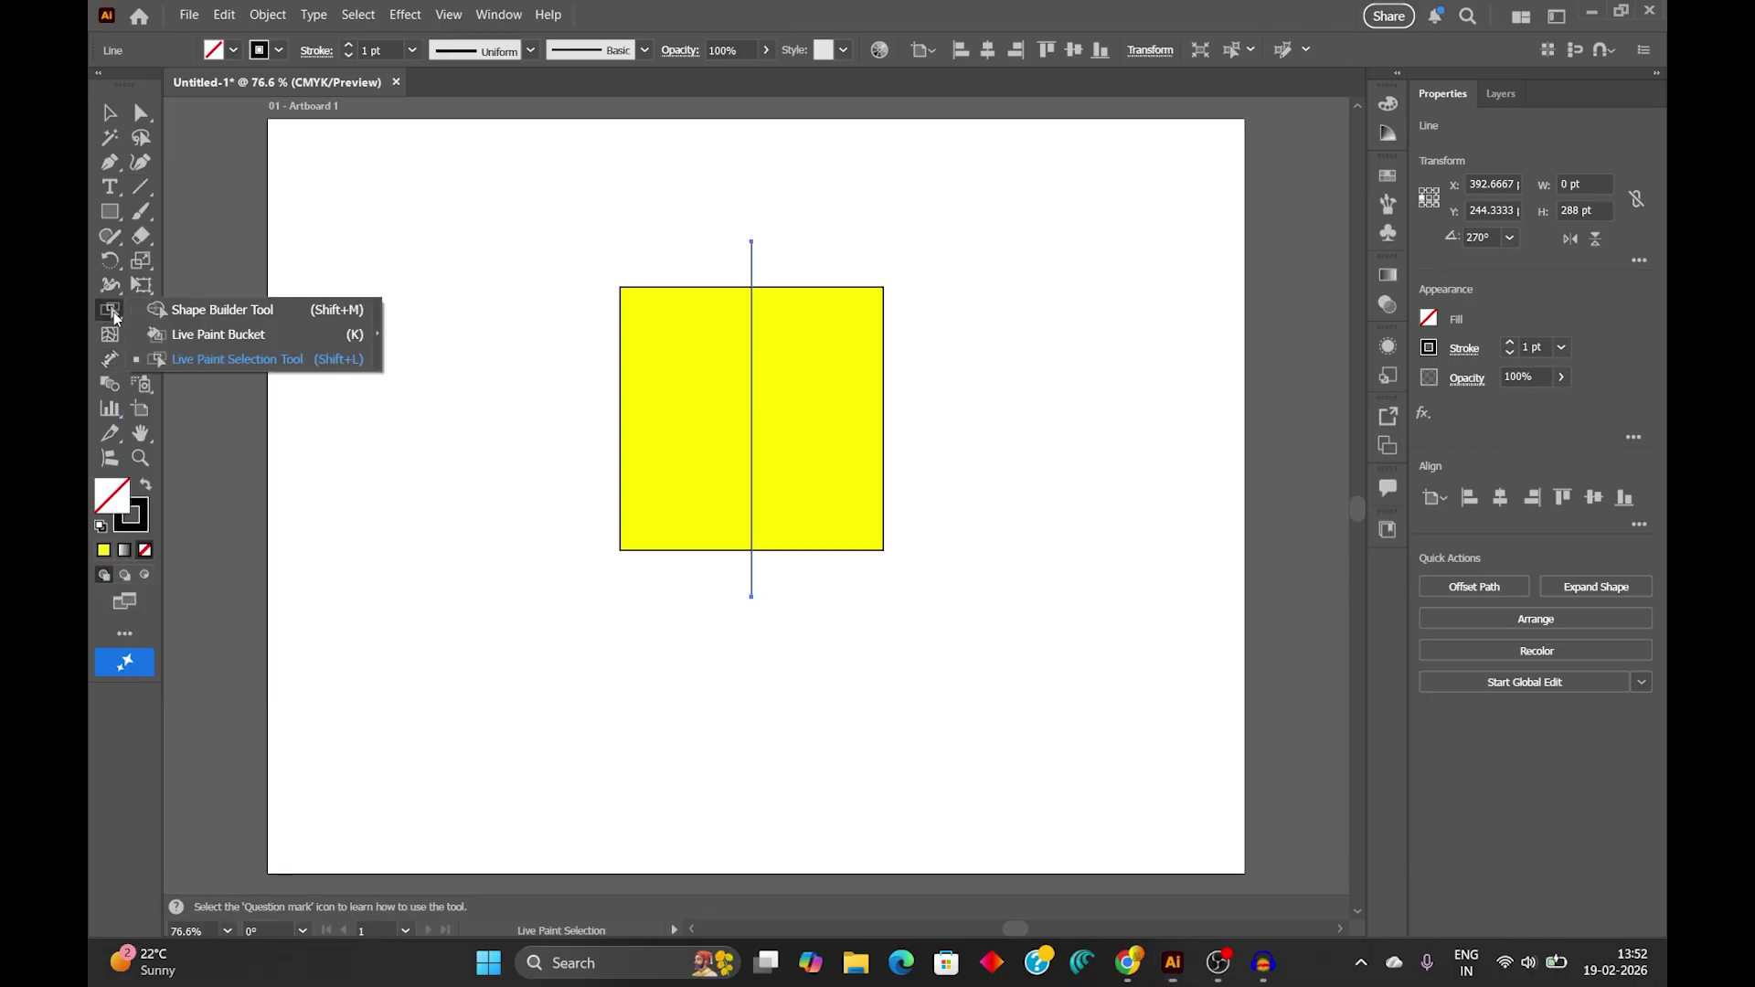
click(203, 310)
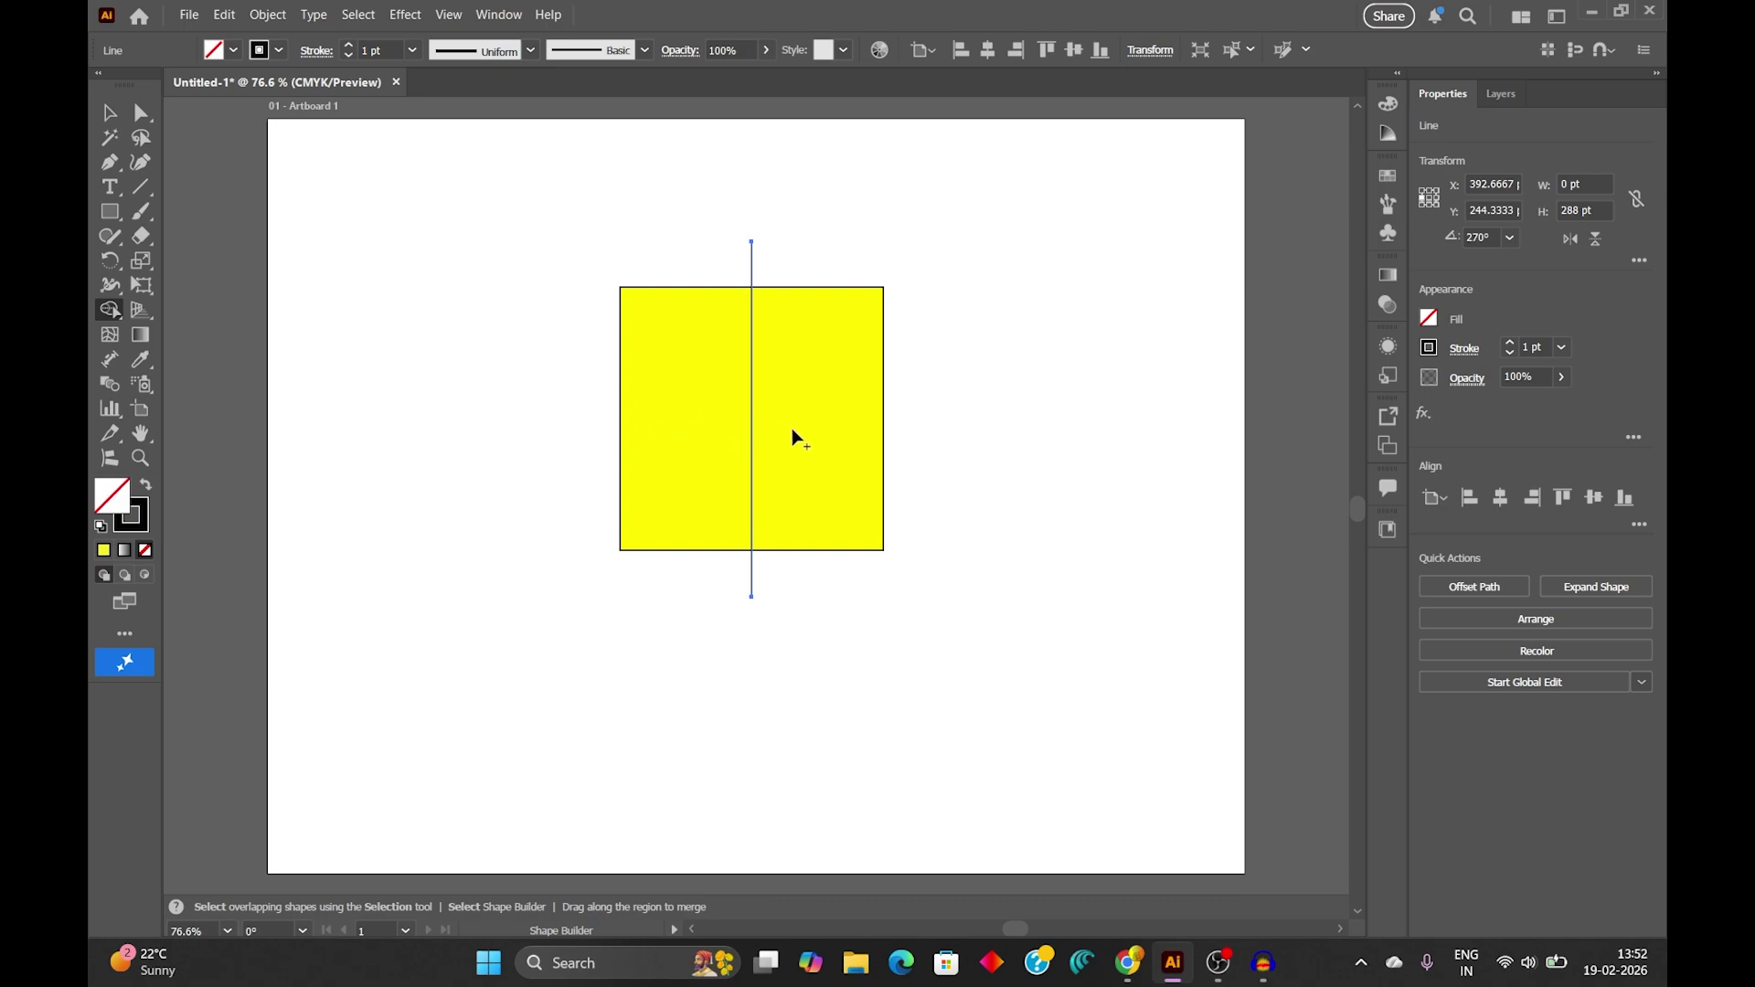
click(110, 113)
drag(524, 194, 946, 629)
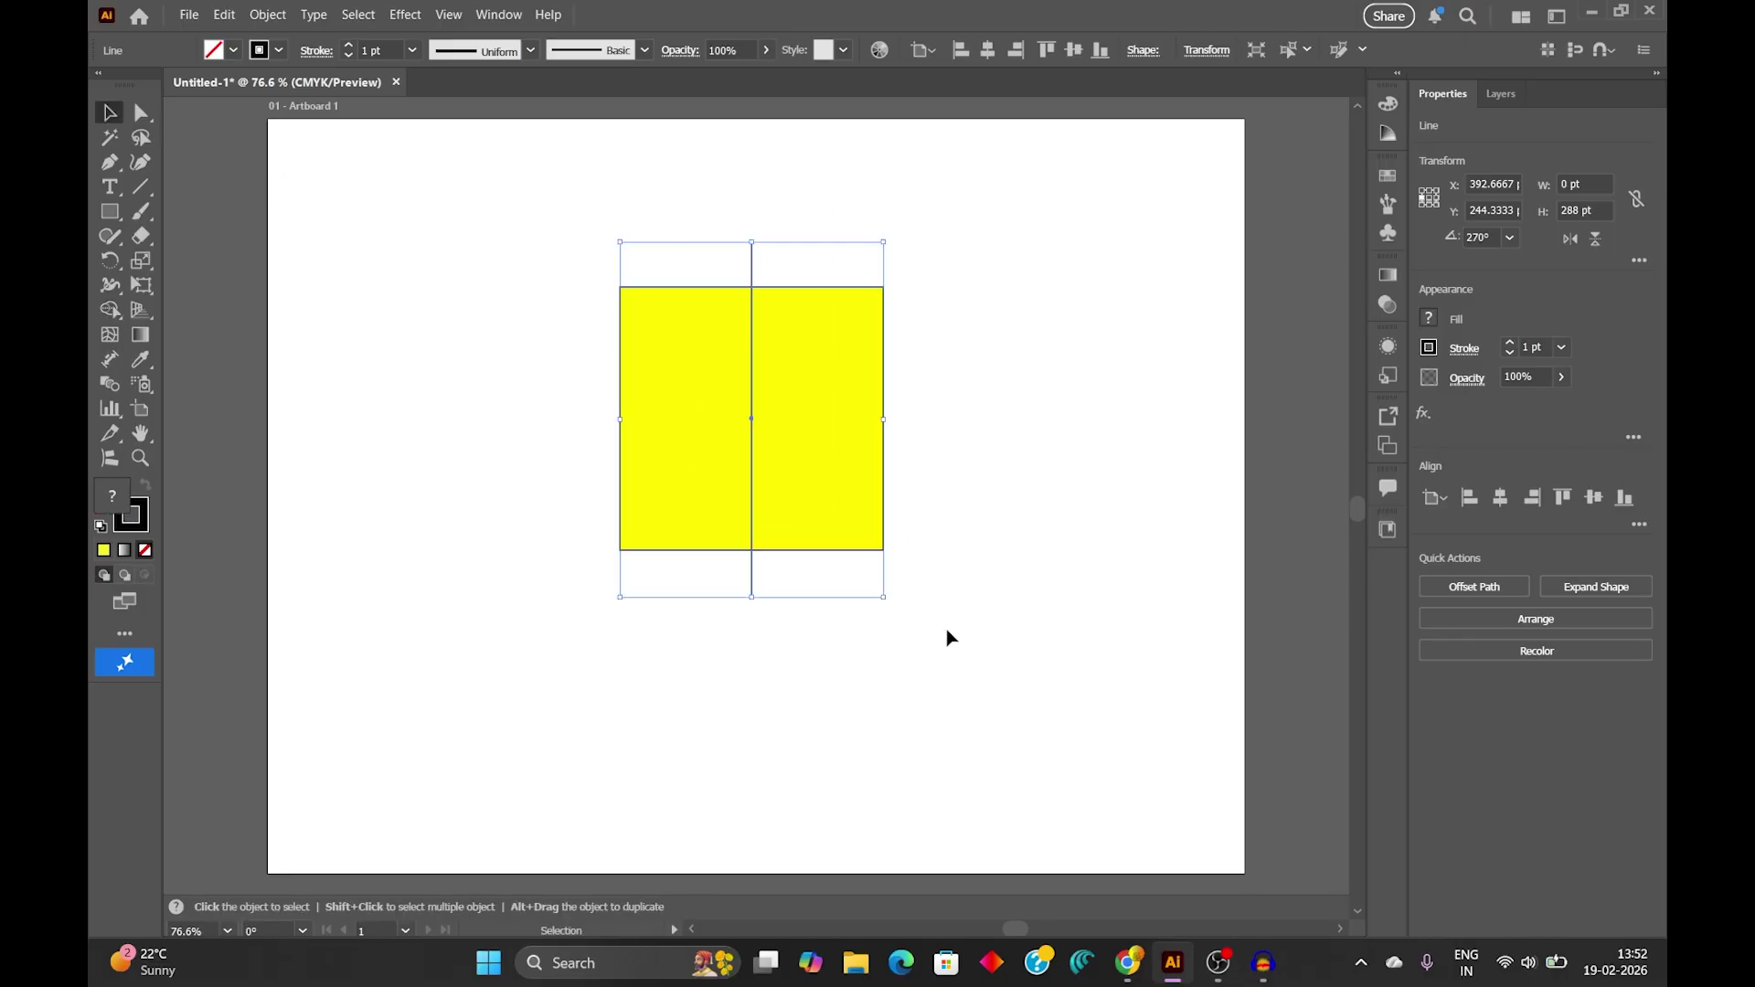
click(109, 310)
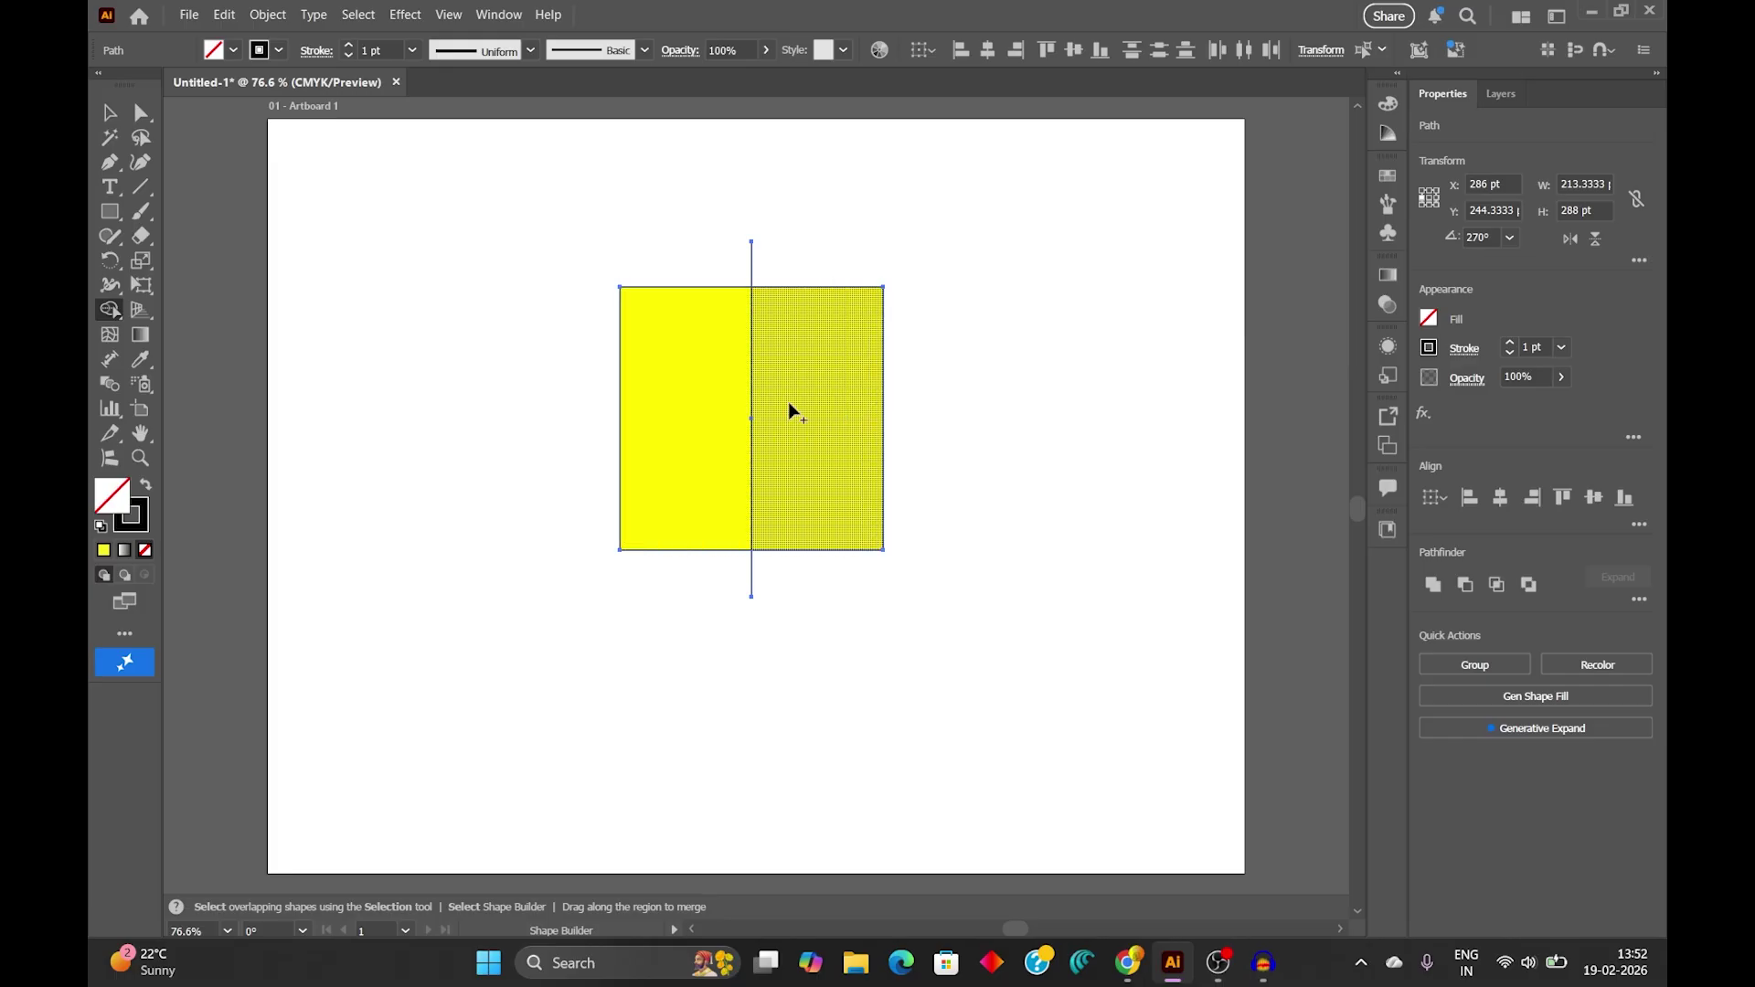
Try merging the square's two halves with Shape Builder, and undo the merge.
drag(704, 391, 893, 434)
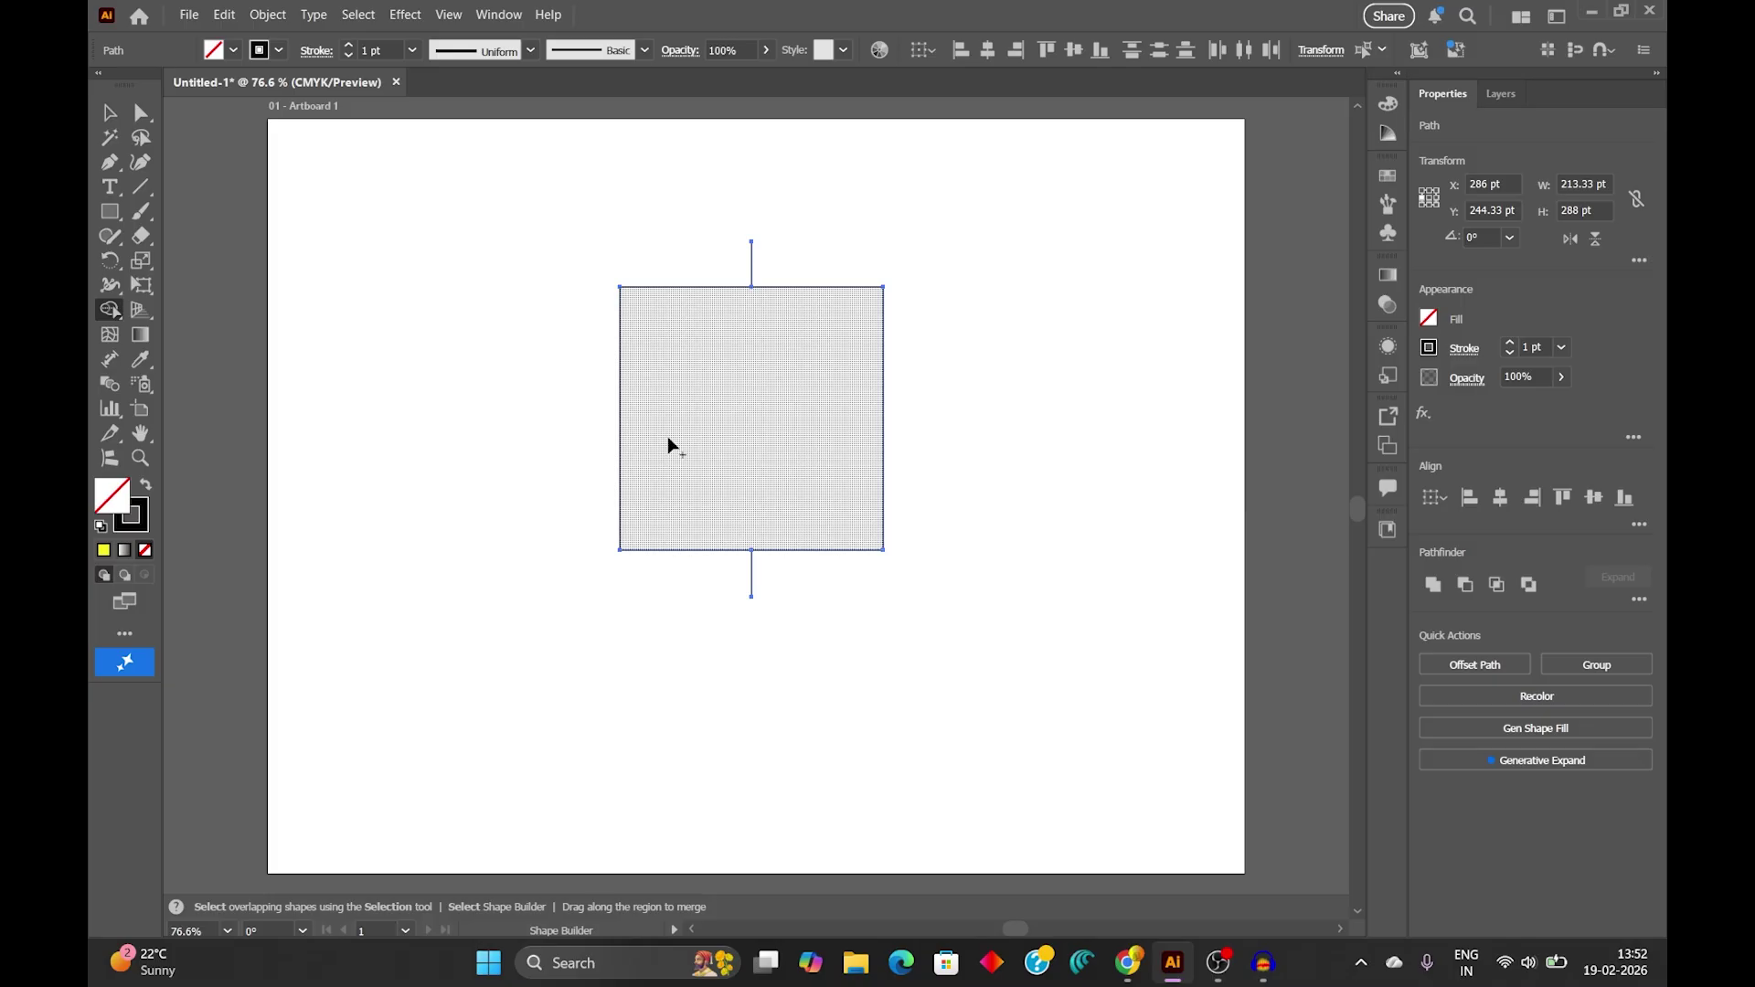
key(ctrl)
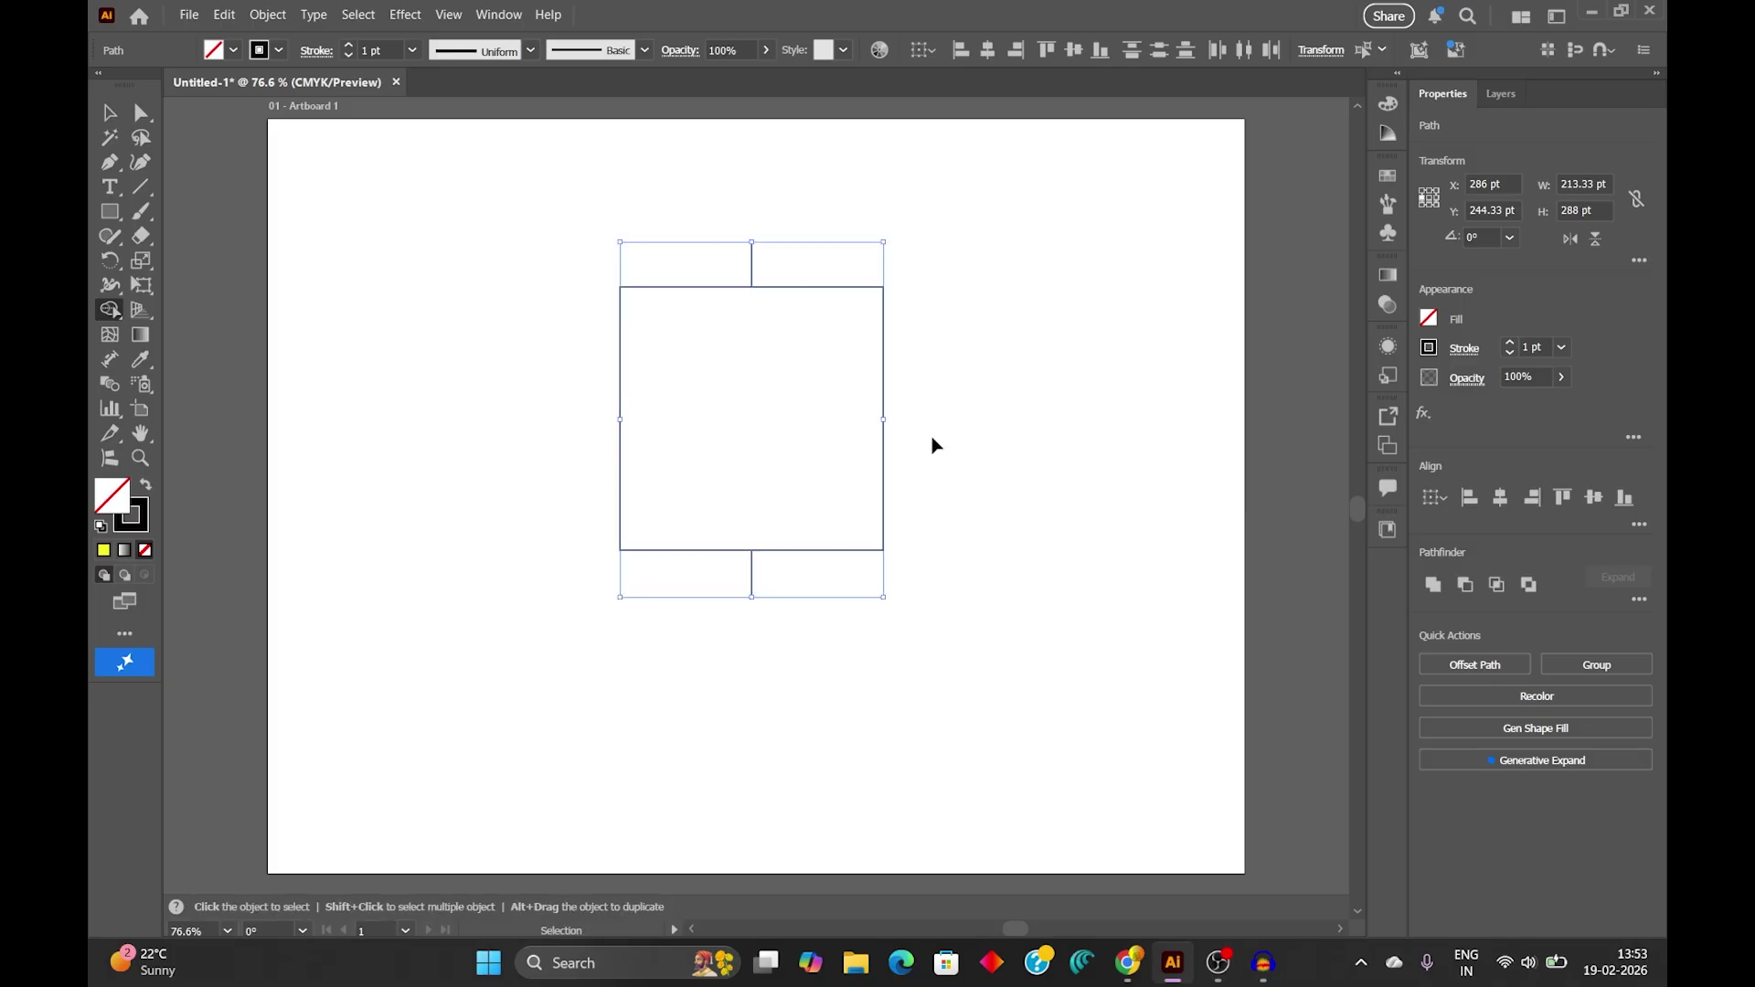
key(ctrl+z)
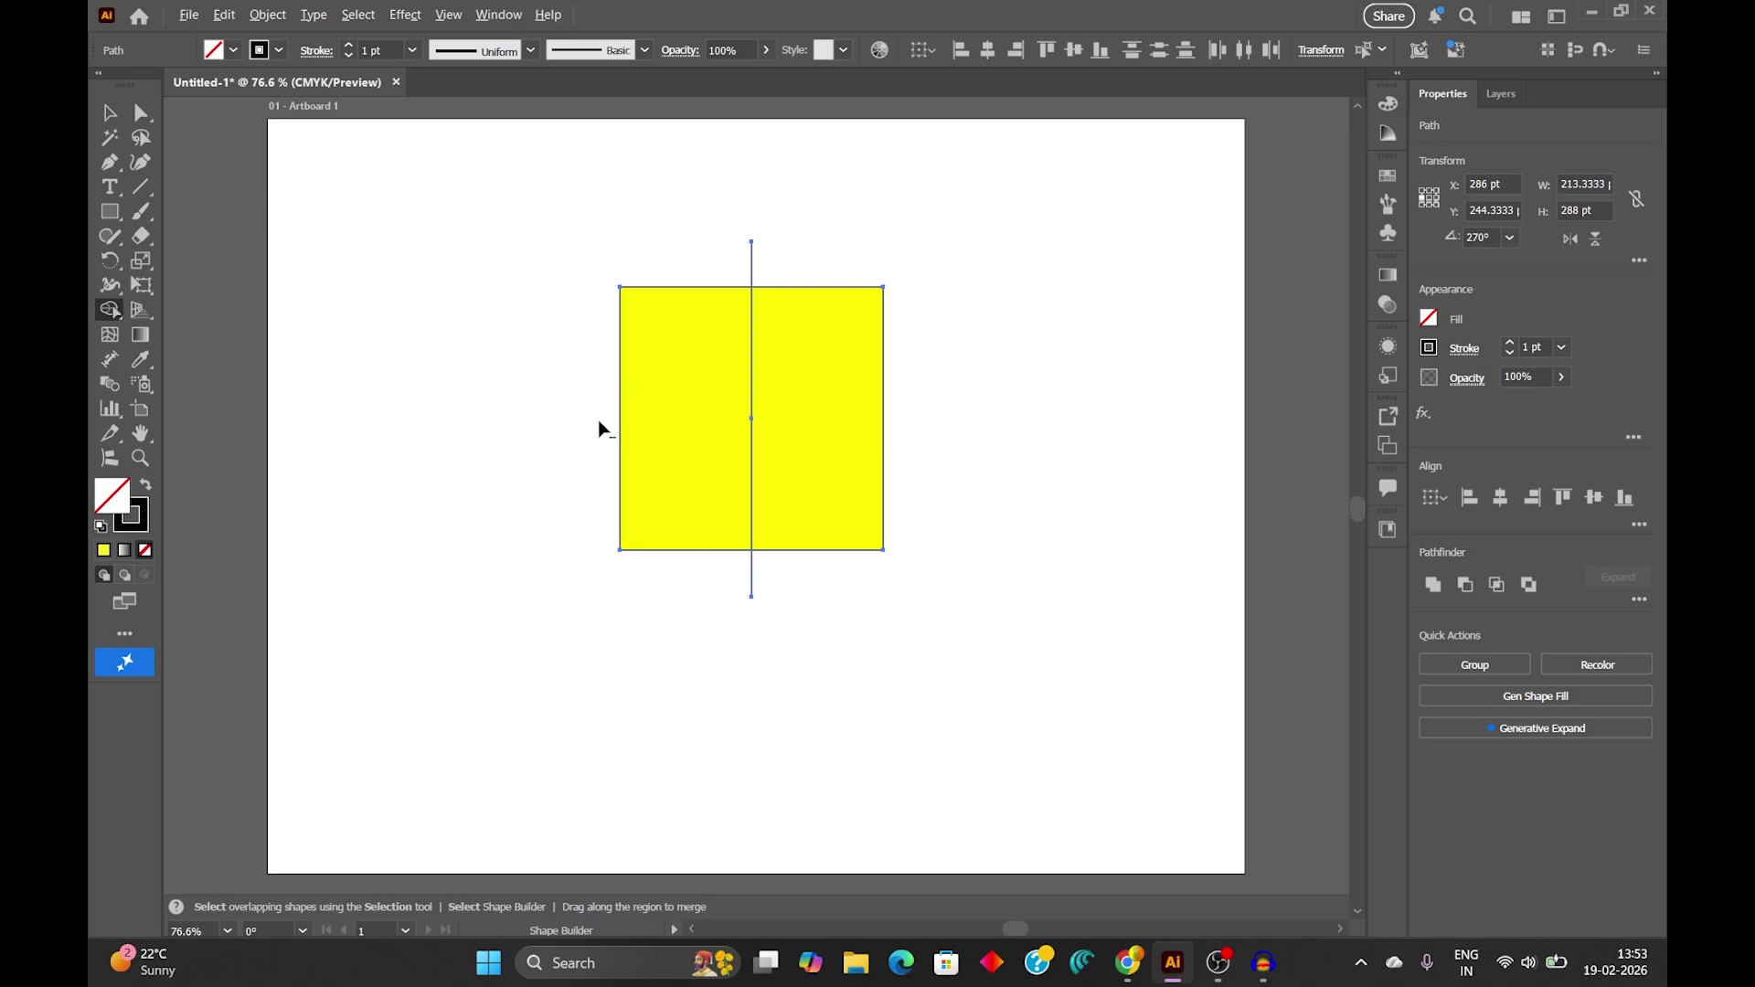
Try removing the left half of the square with Shape Builder, and undo the removal.
alt+click(680, 430)
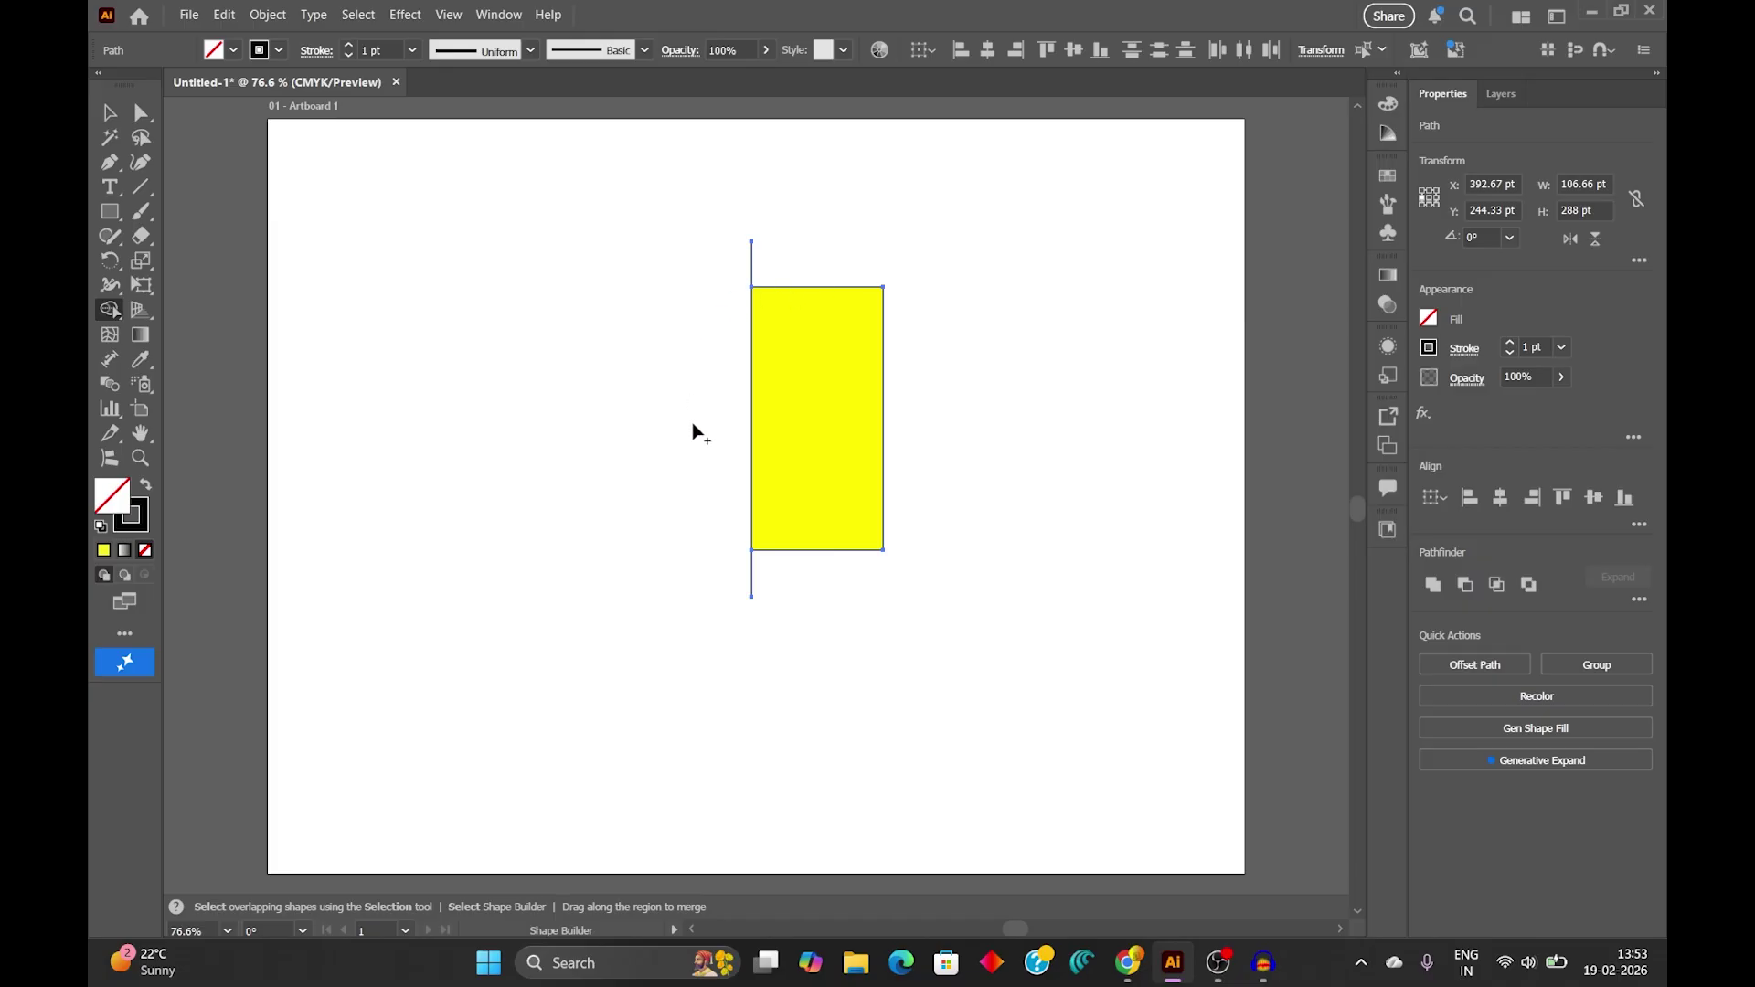
key(ctrl+z)
key(ctrl+z)
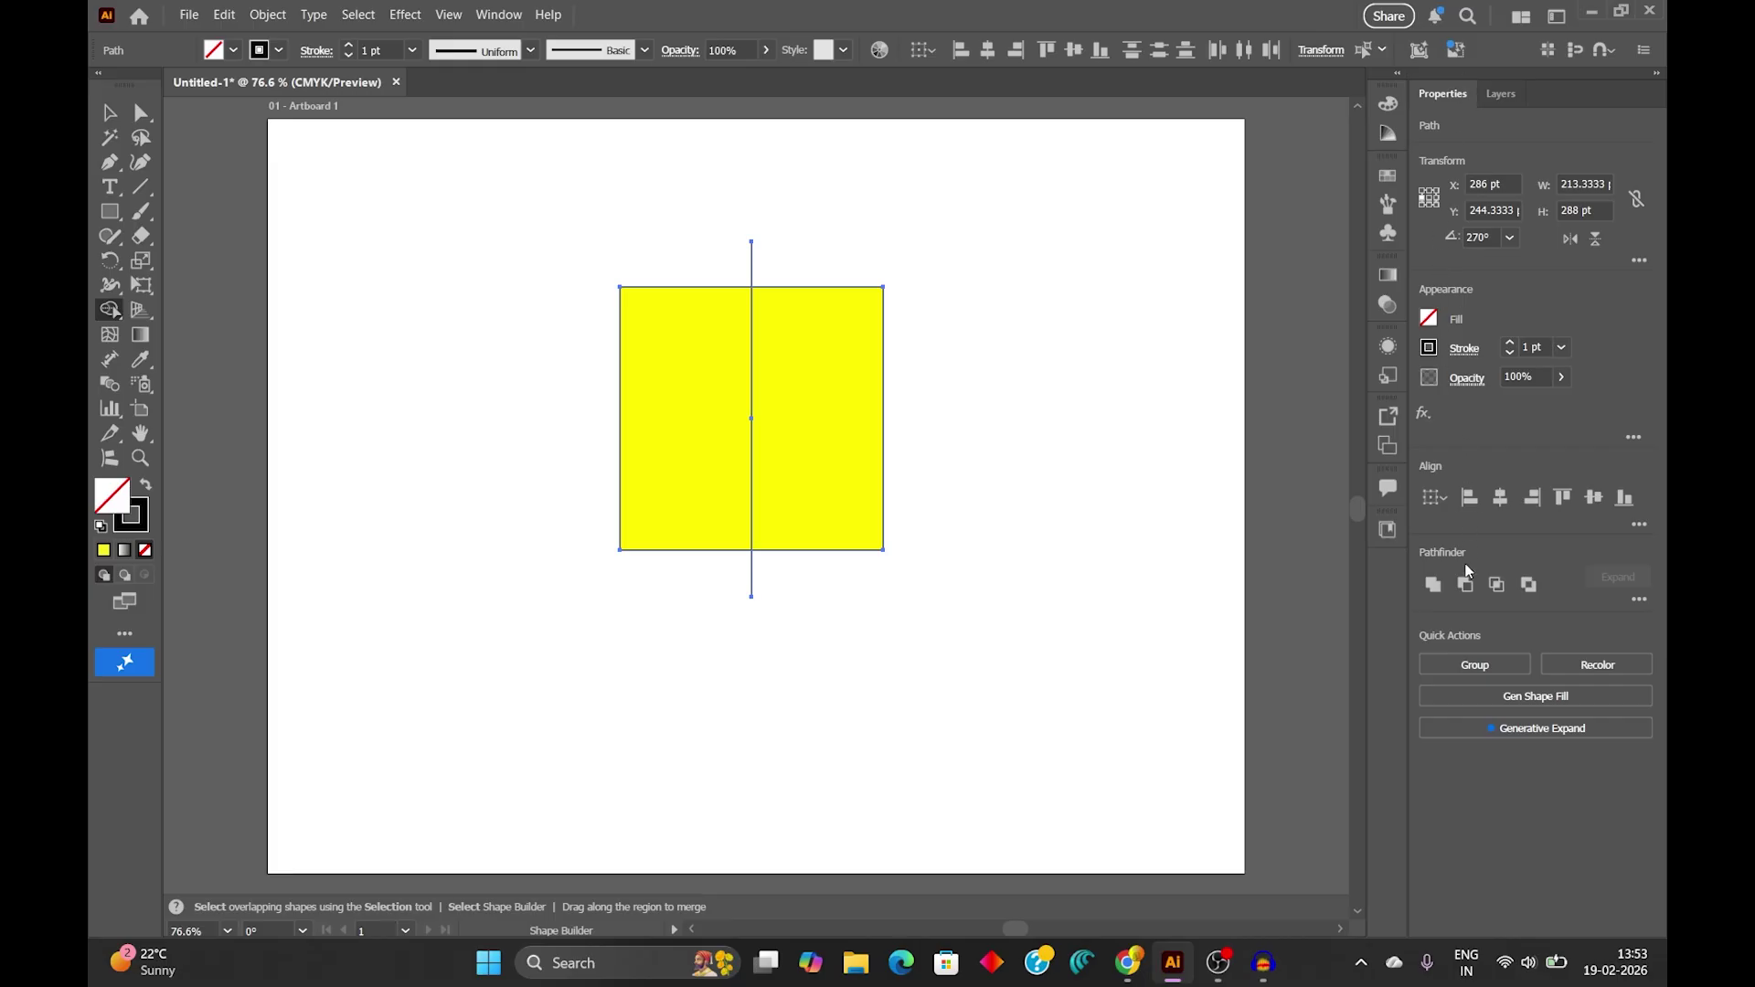
Split off the left half of the square as an unfilled shape with Shape Builder.
click(1641, 601)
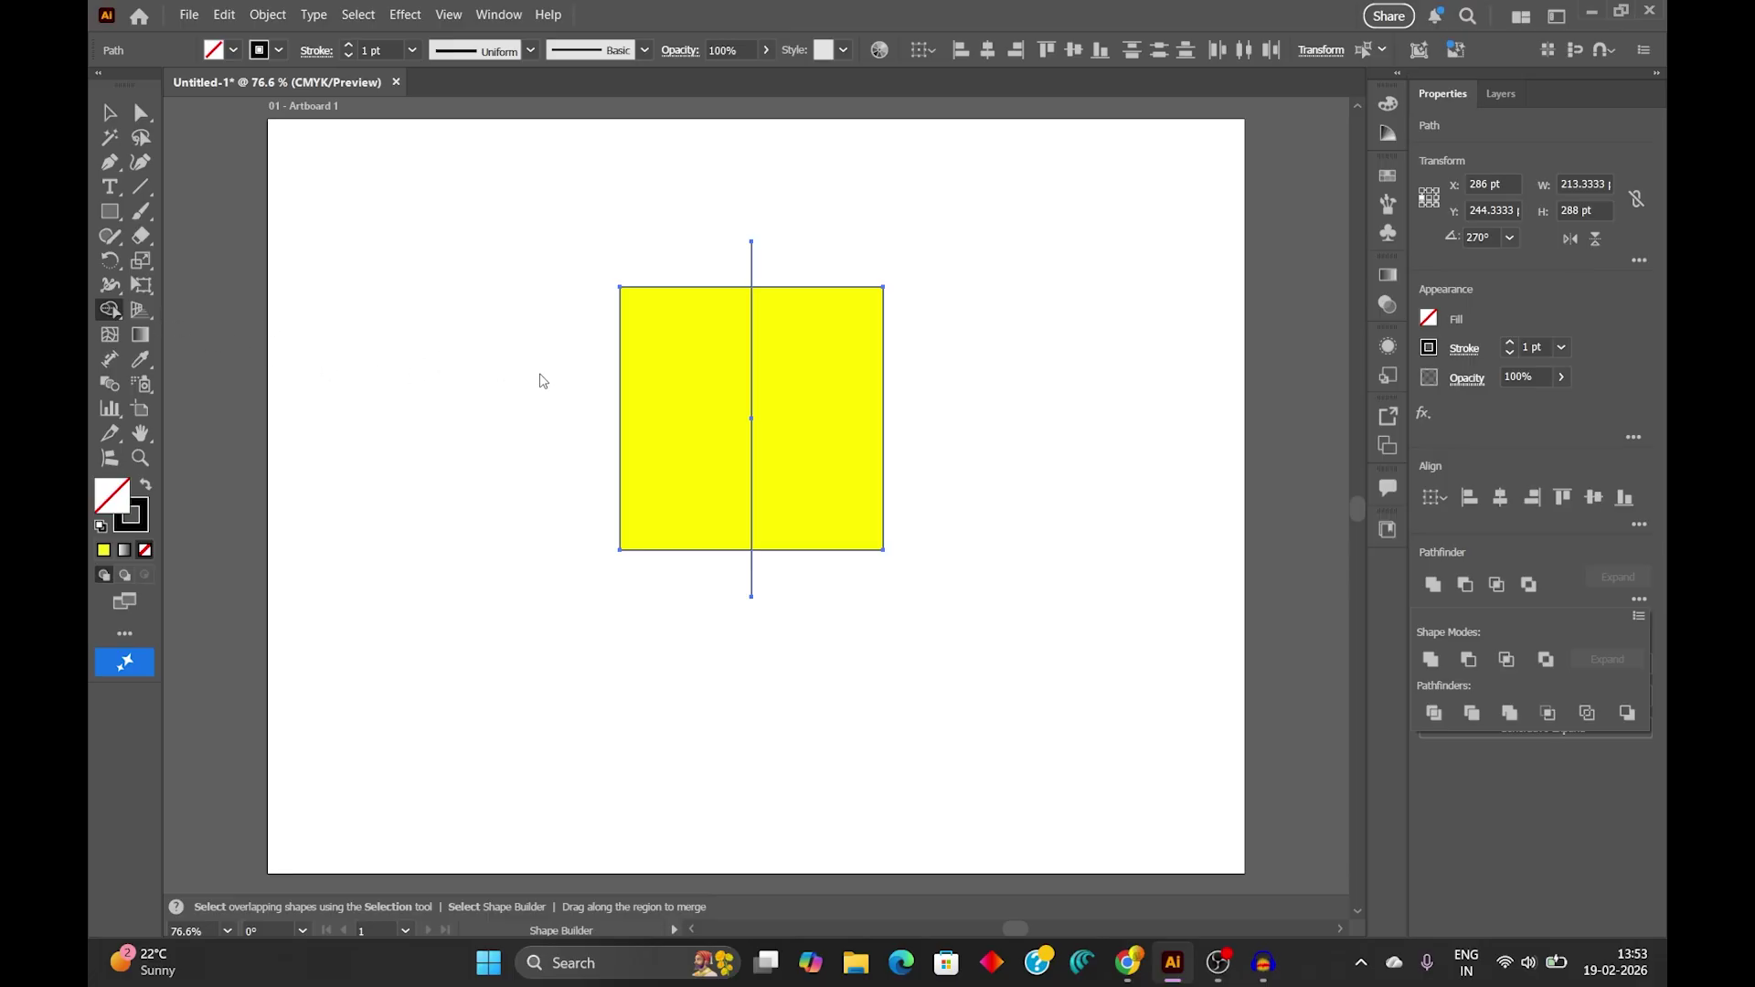
click(110, 310)
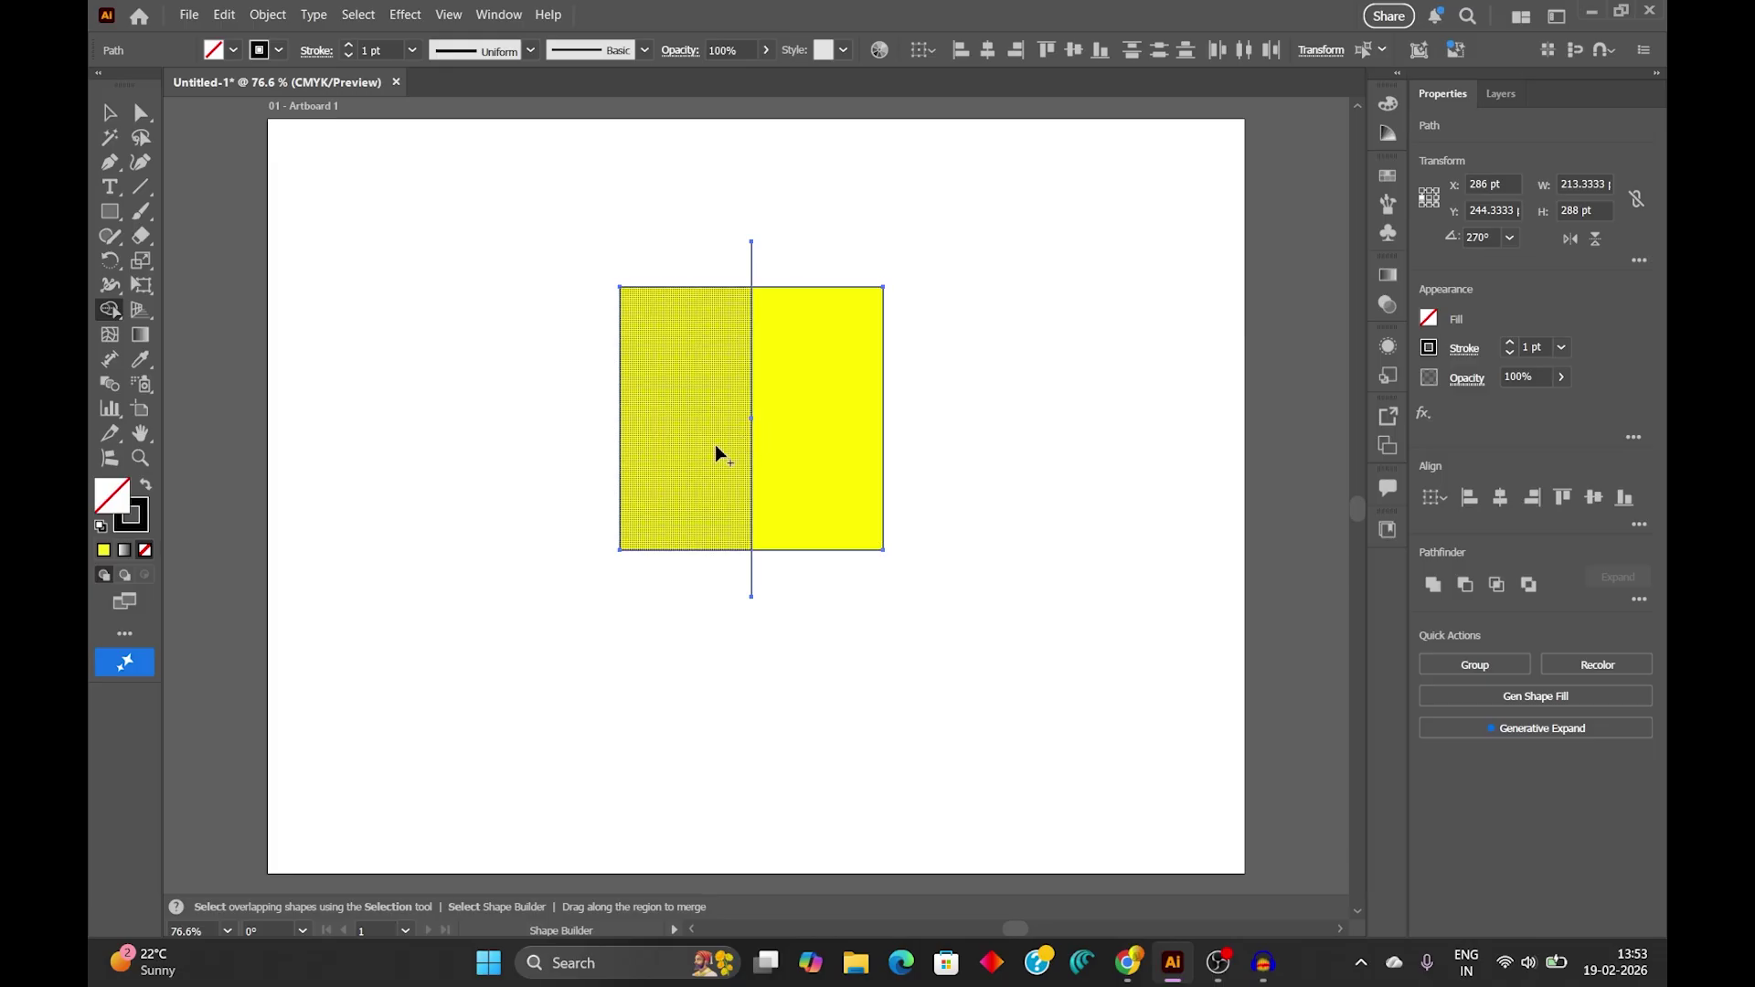
click(689, 393)
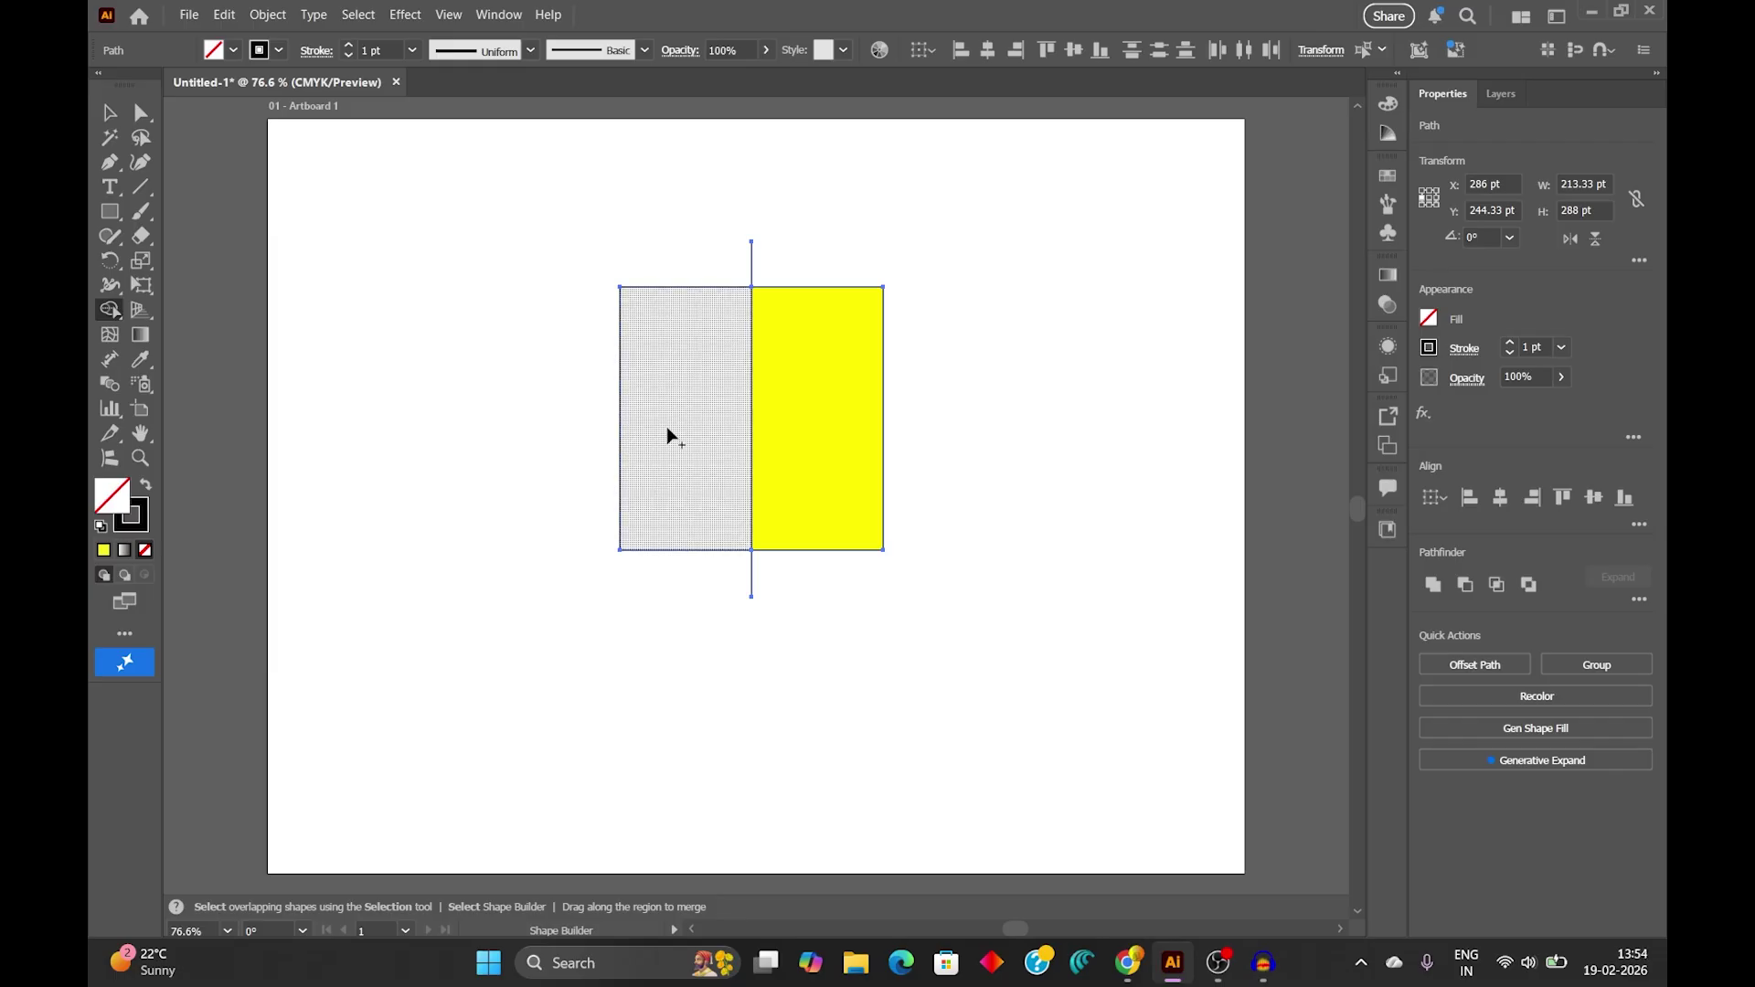
Move the separated left half about 91 pt to the left, and undo both the move and the split.
key(v)
key(ctrl+a)
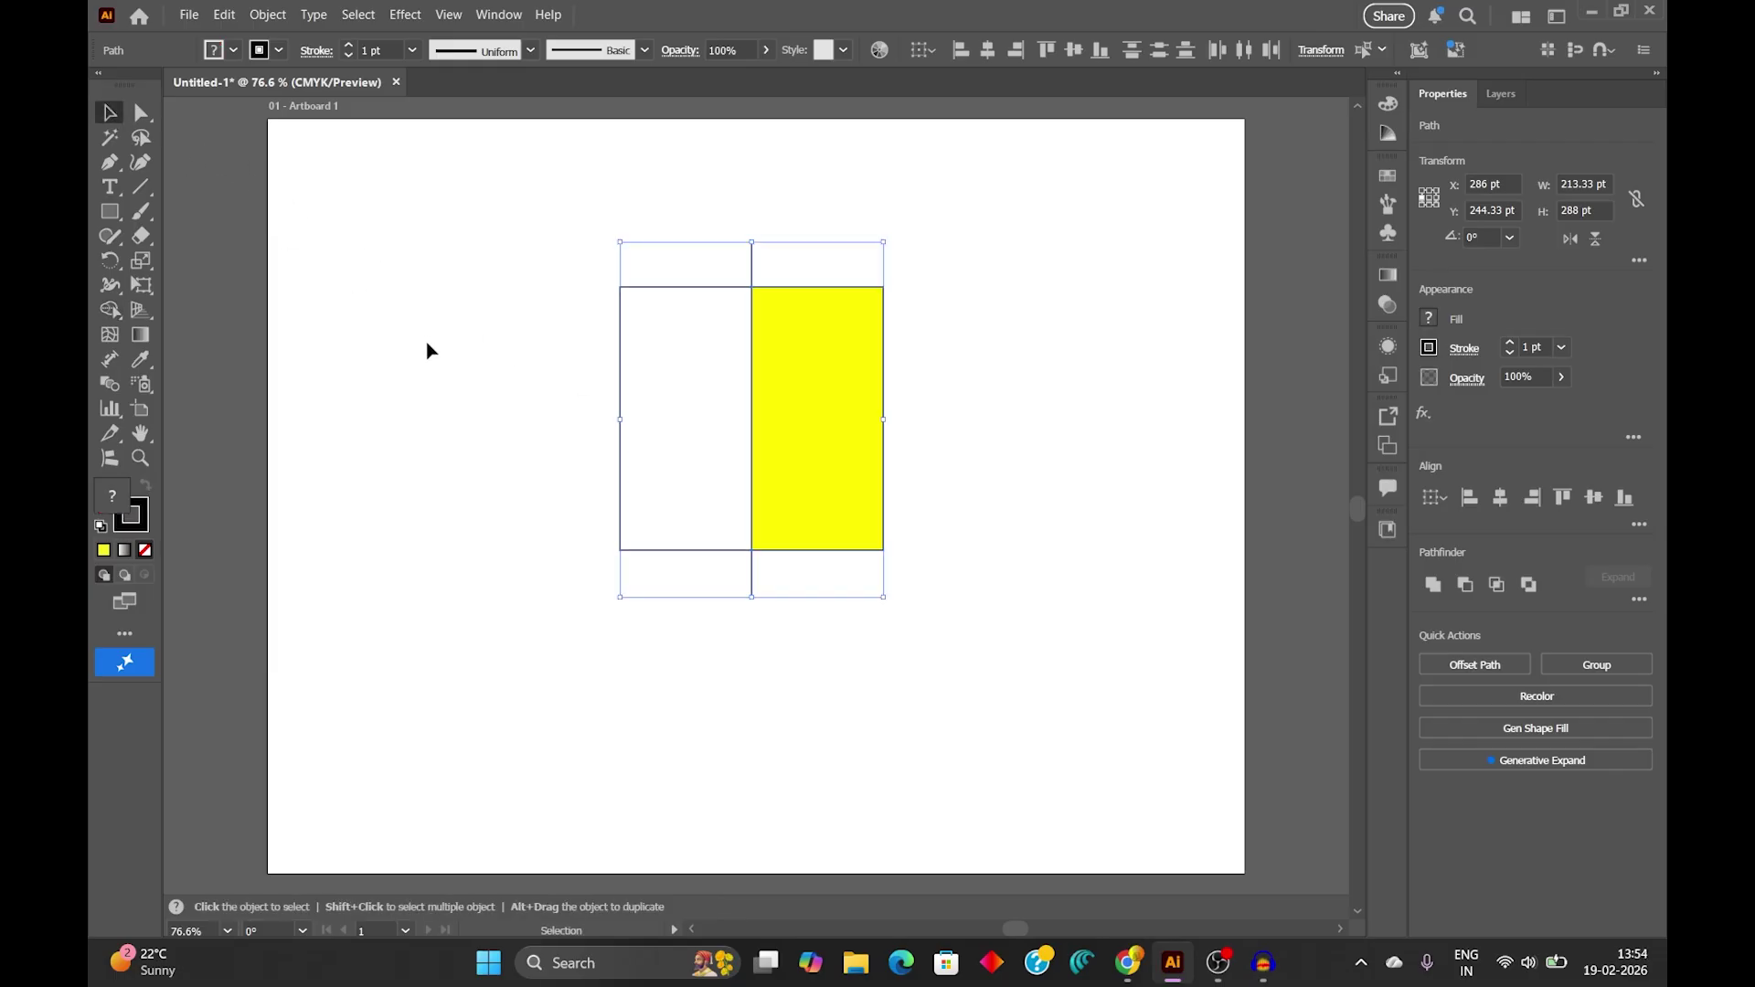
click(451, 376)
click(619, 412)
drag(617, 379, 507, 372)
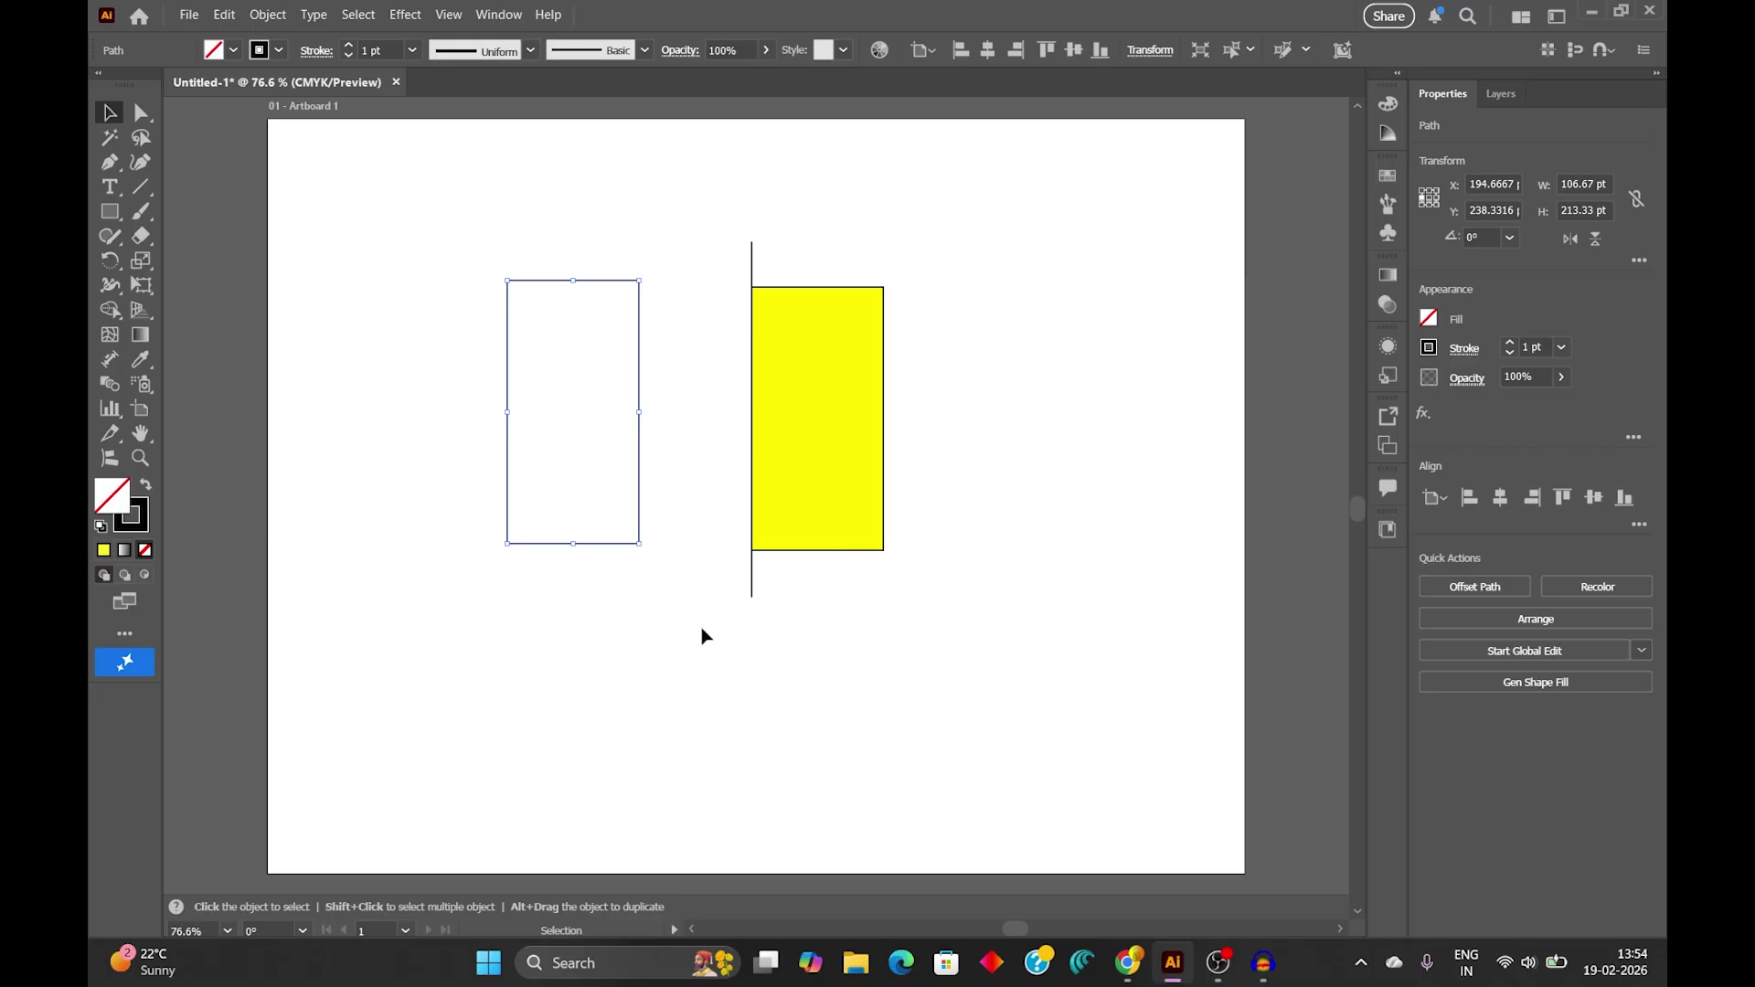
key(a)
key(ctrl+z)
key(ctrl+z)
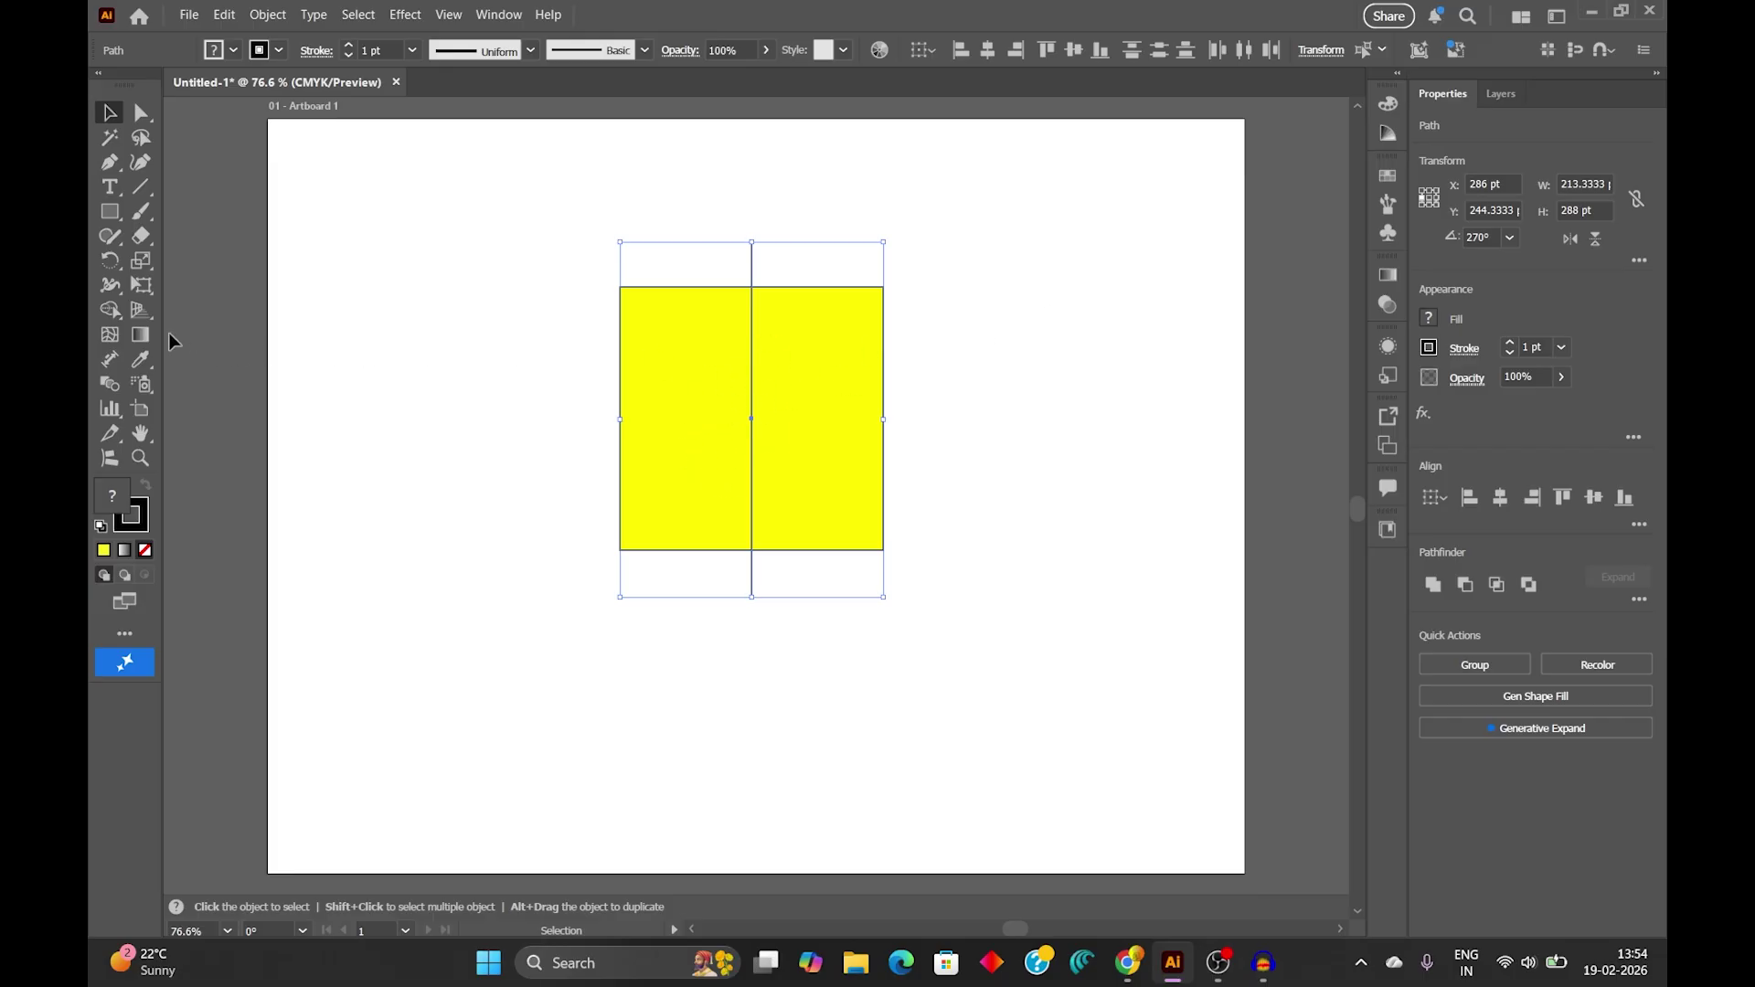
Split the square with Shape Builder into a left half filled with CMYK Cyan and a right half filled with red.
click(111, 310)
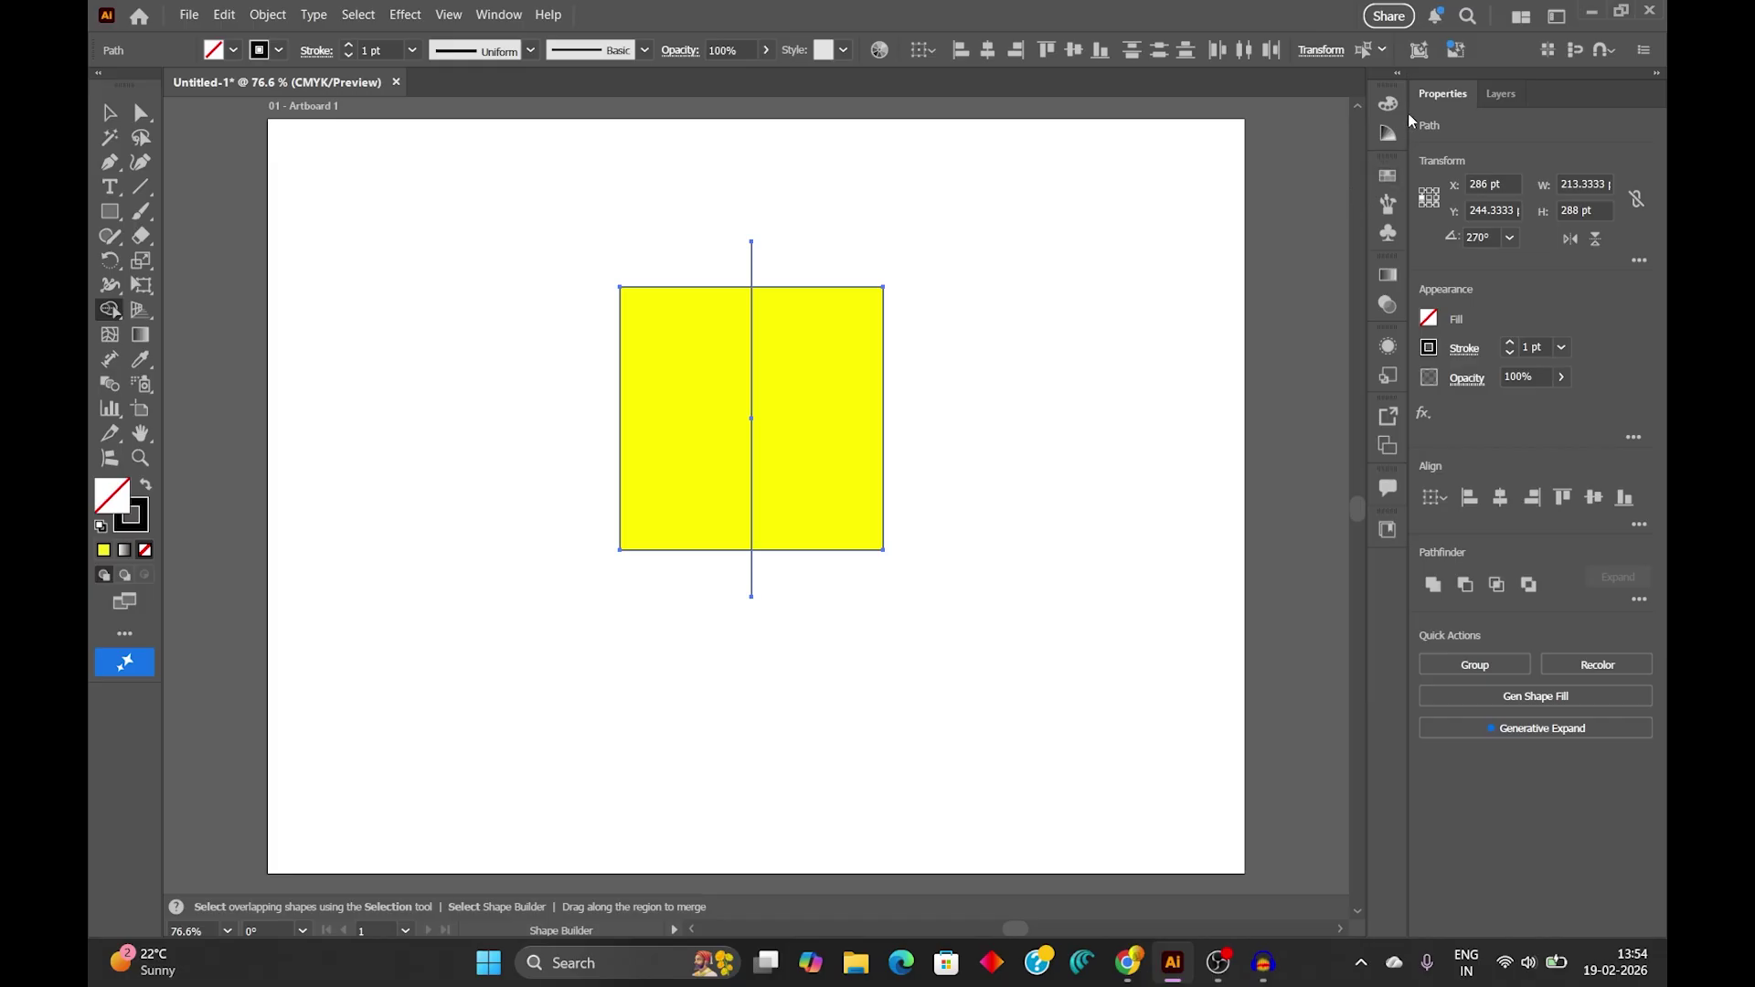
click(1387, 175)
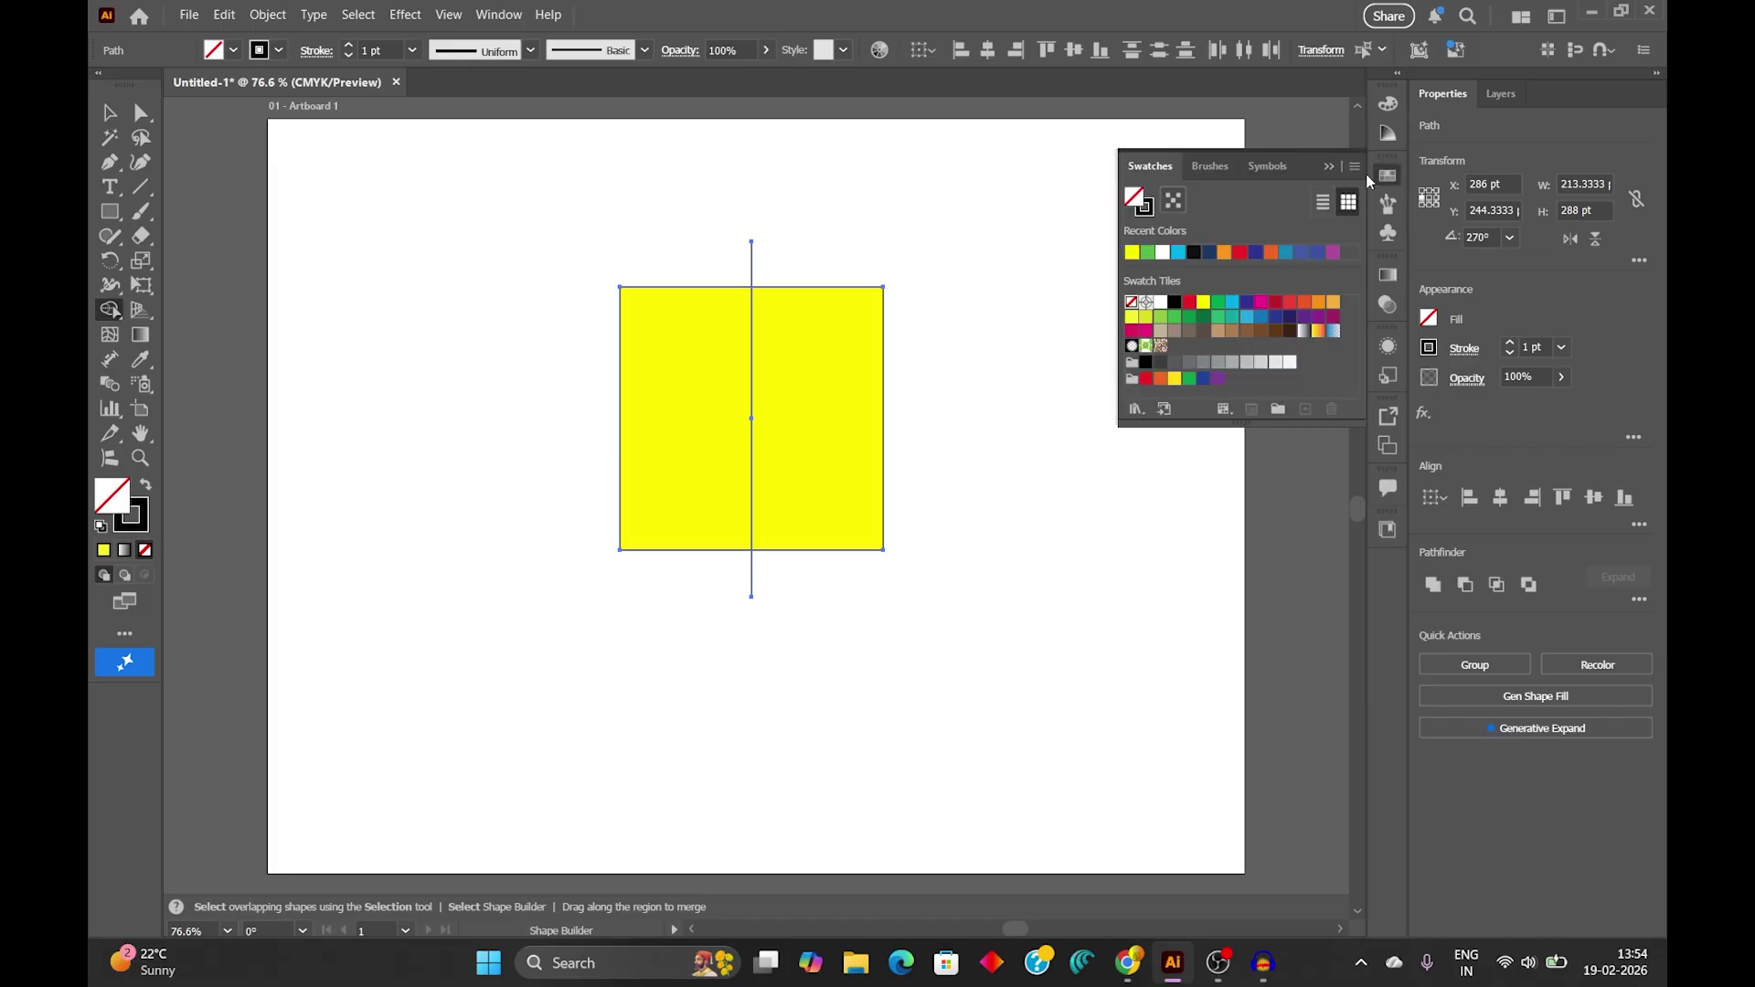
click(509, 19)
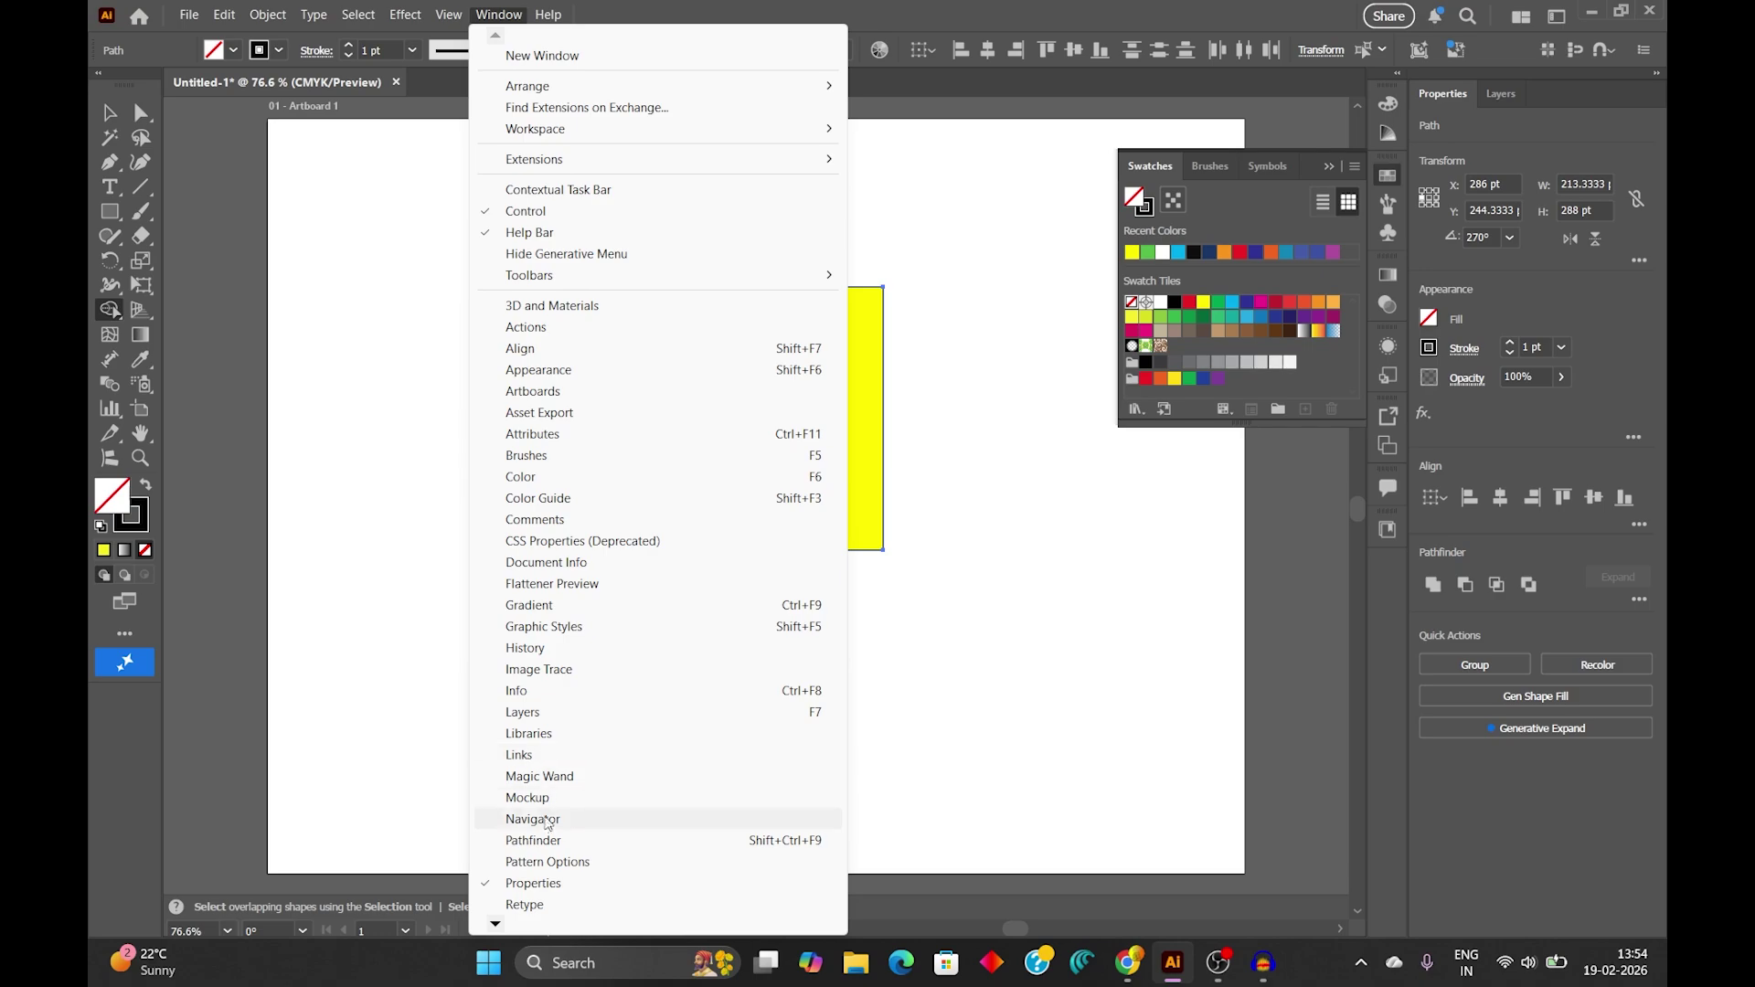
mouse_move(503, 924)
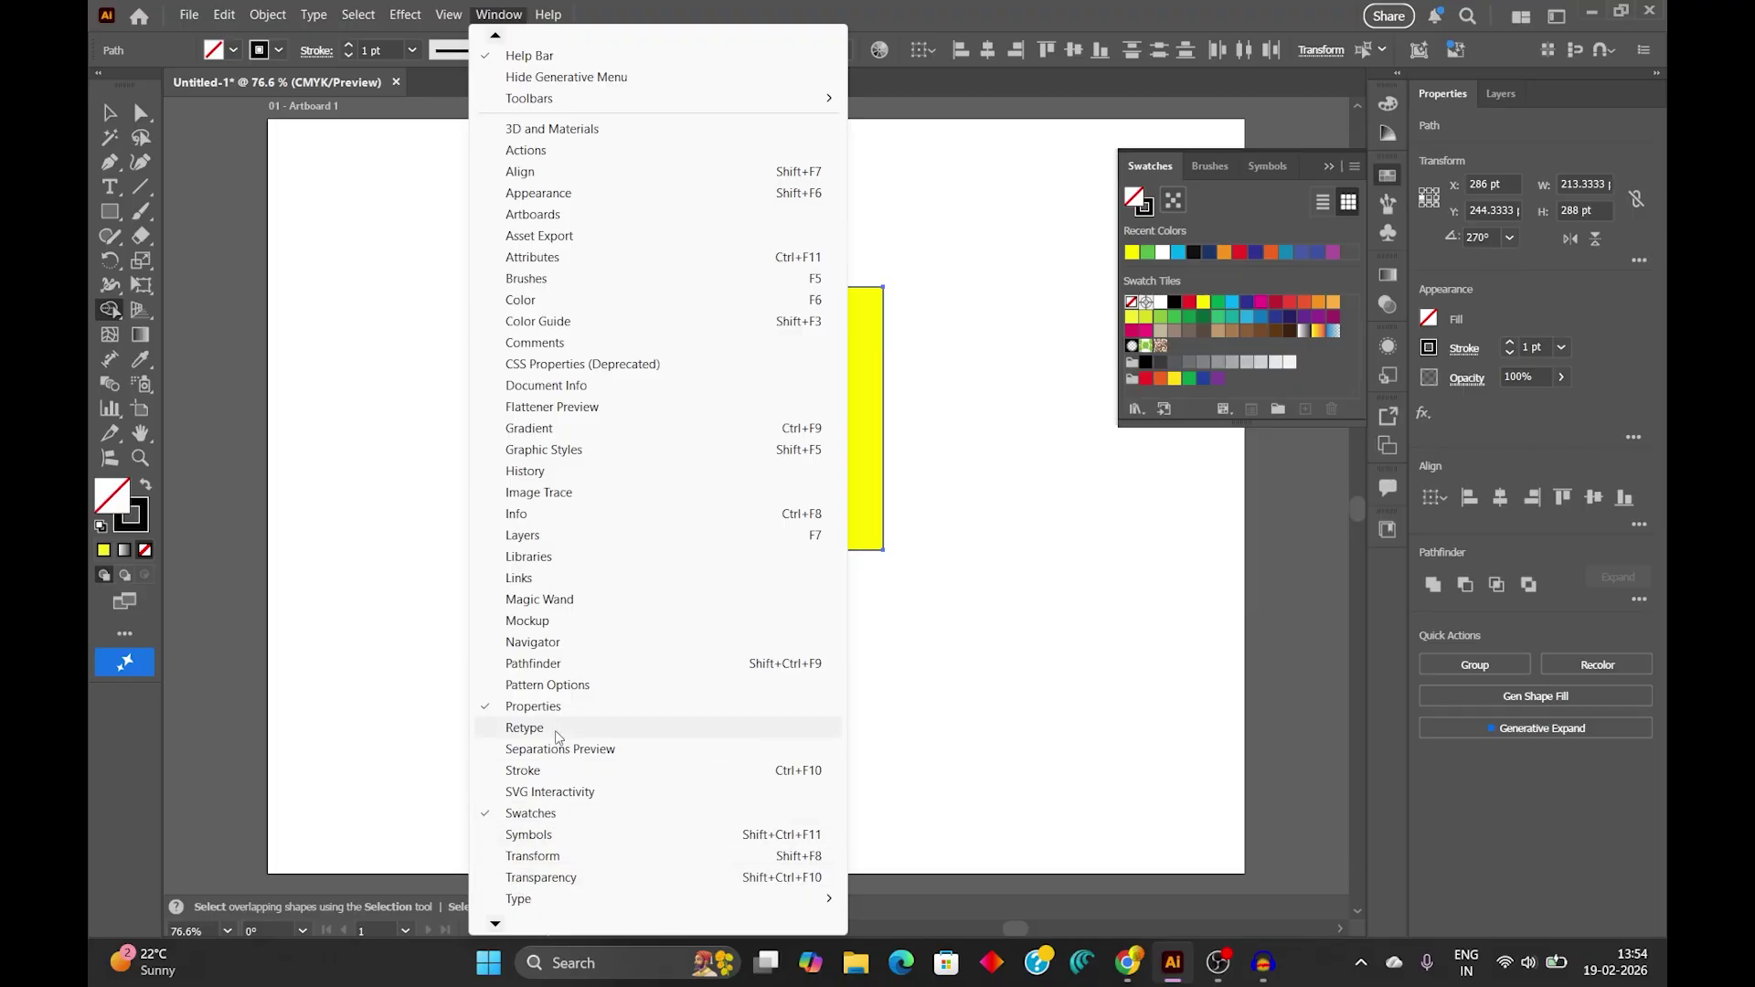
click(950, 237)
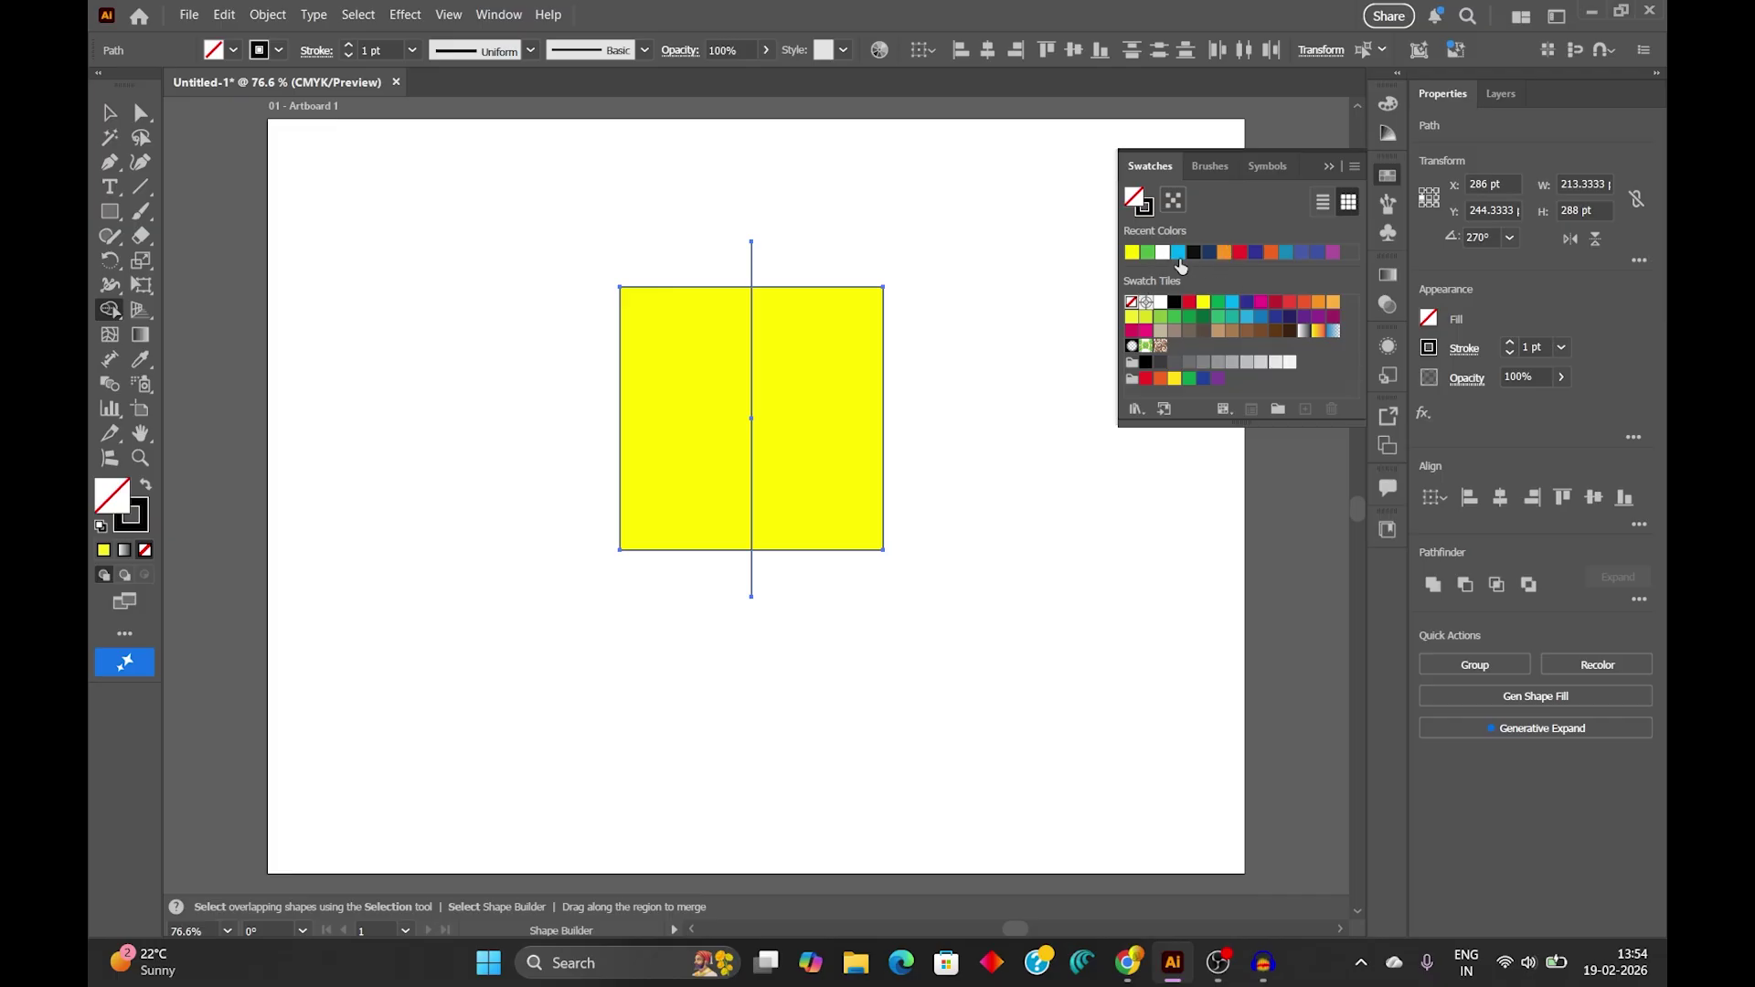
click(1178, 255)
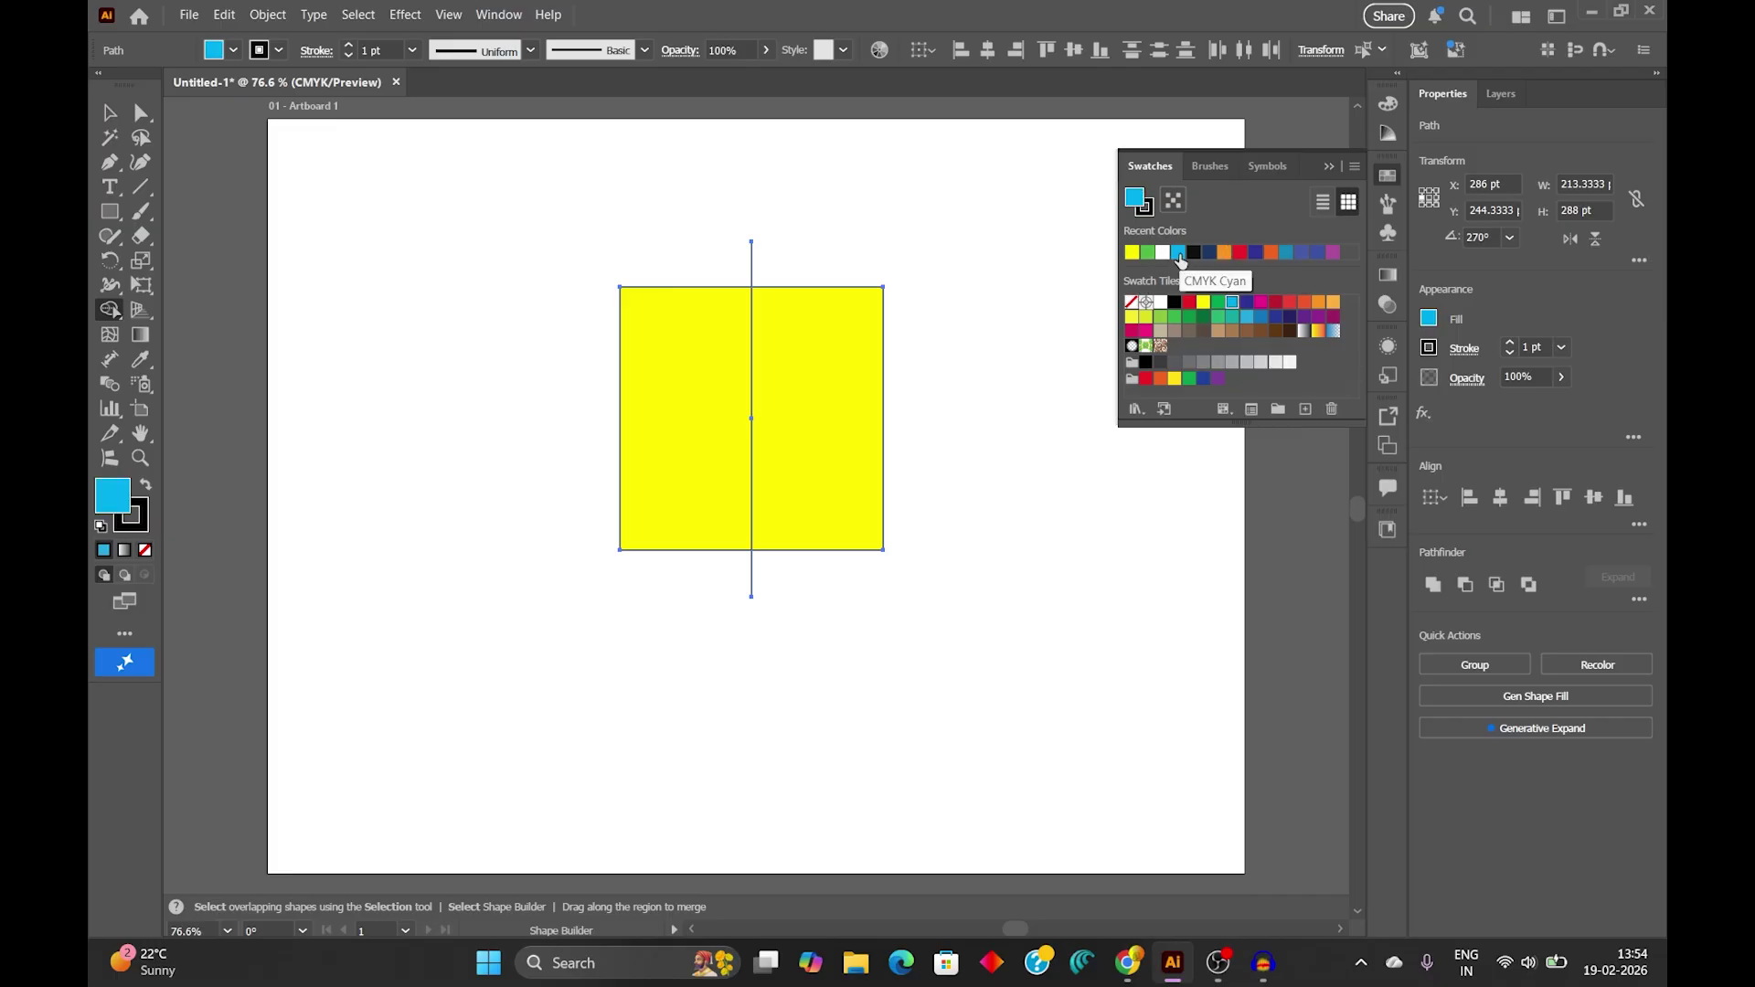
click(117, 315)
click(694, 394)
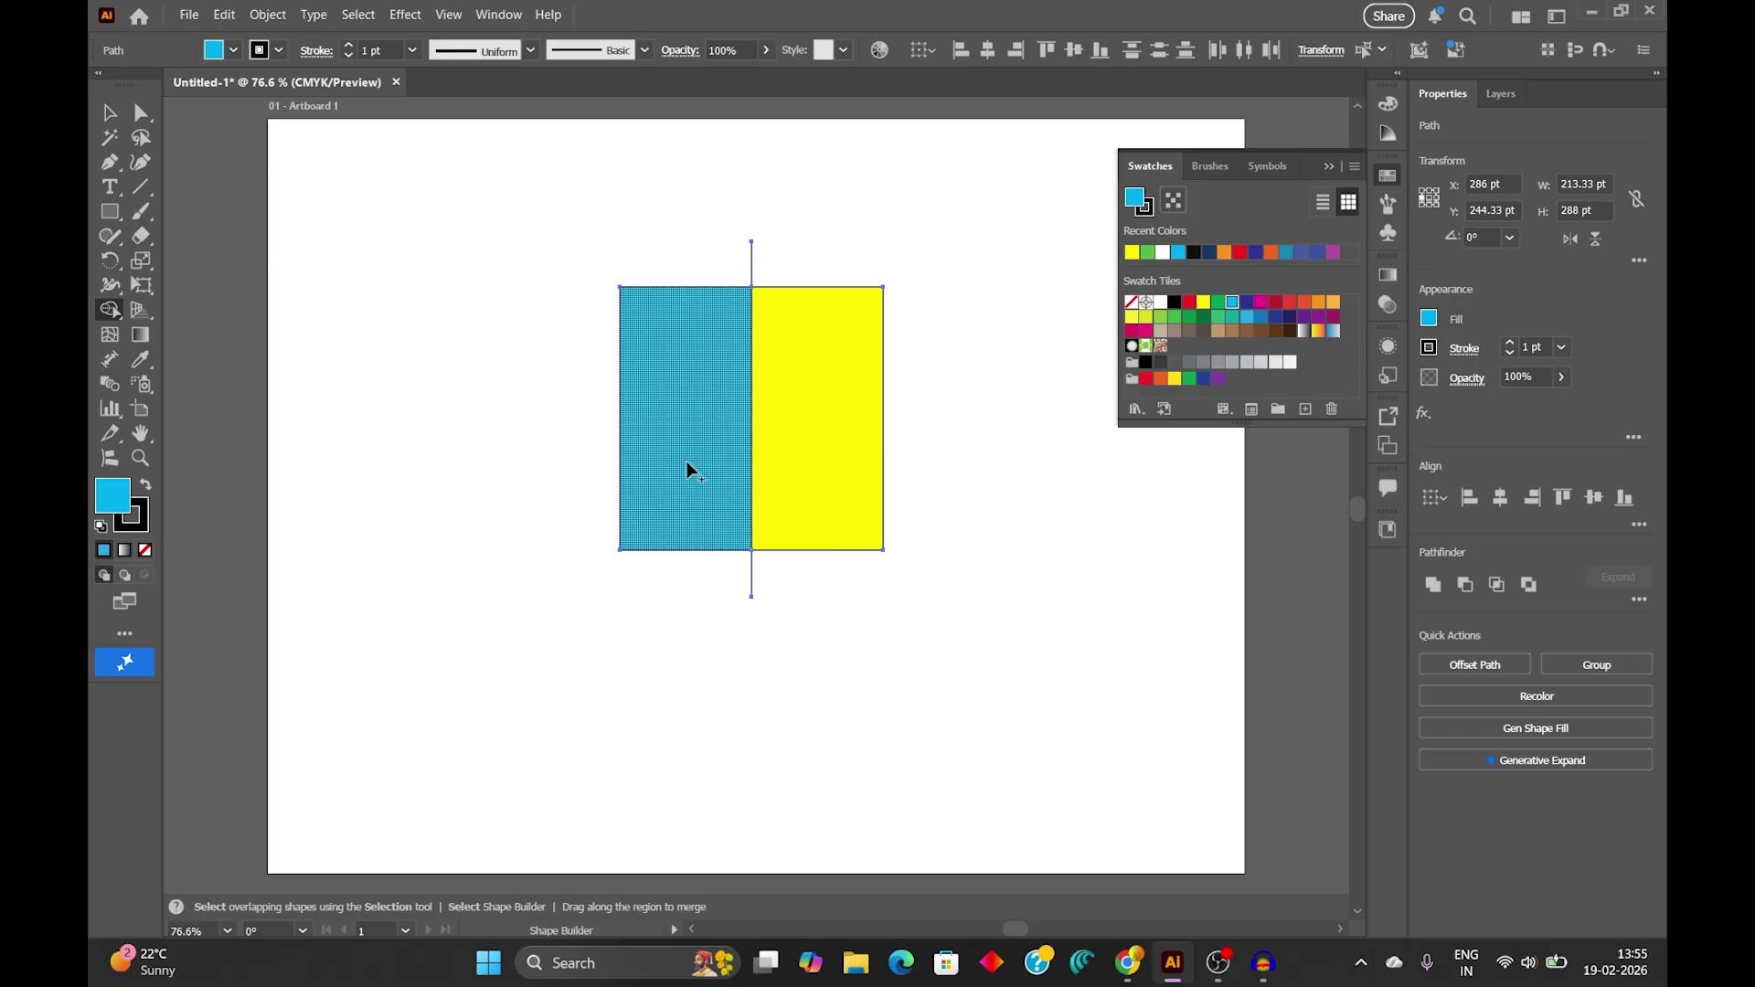
click(1240, 254)
click(824, 407)
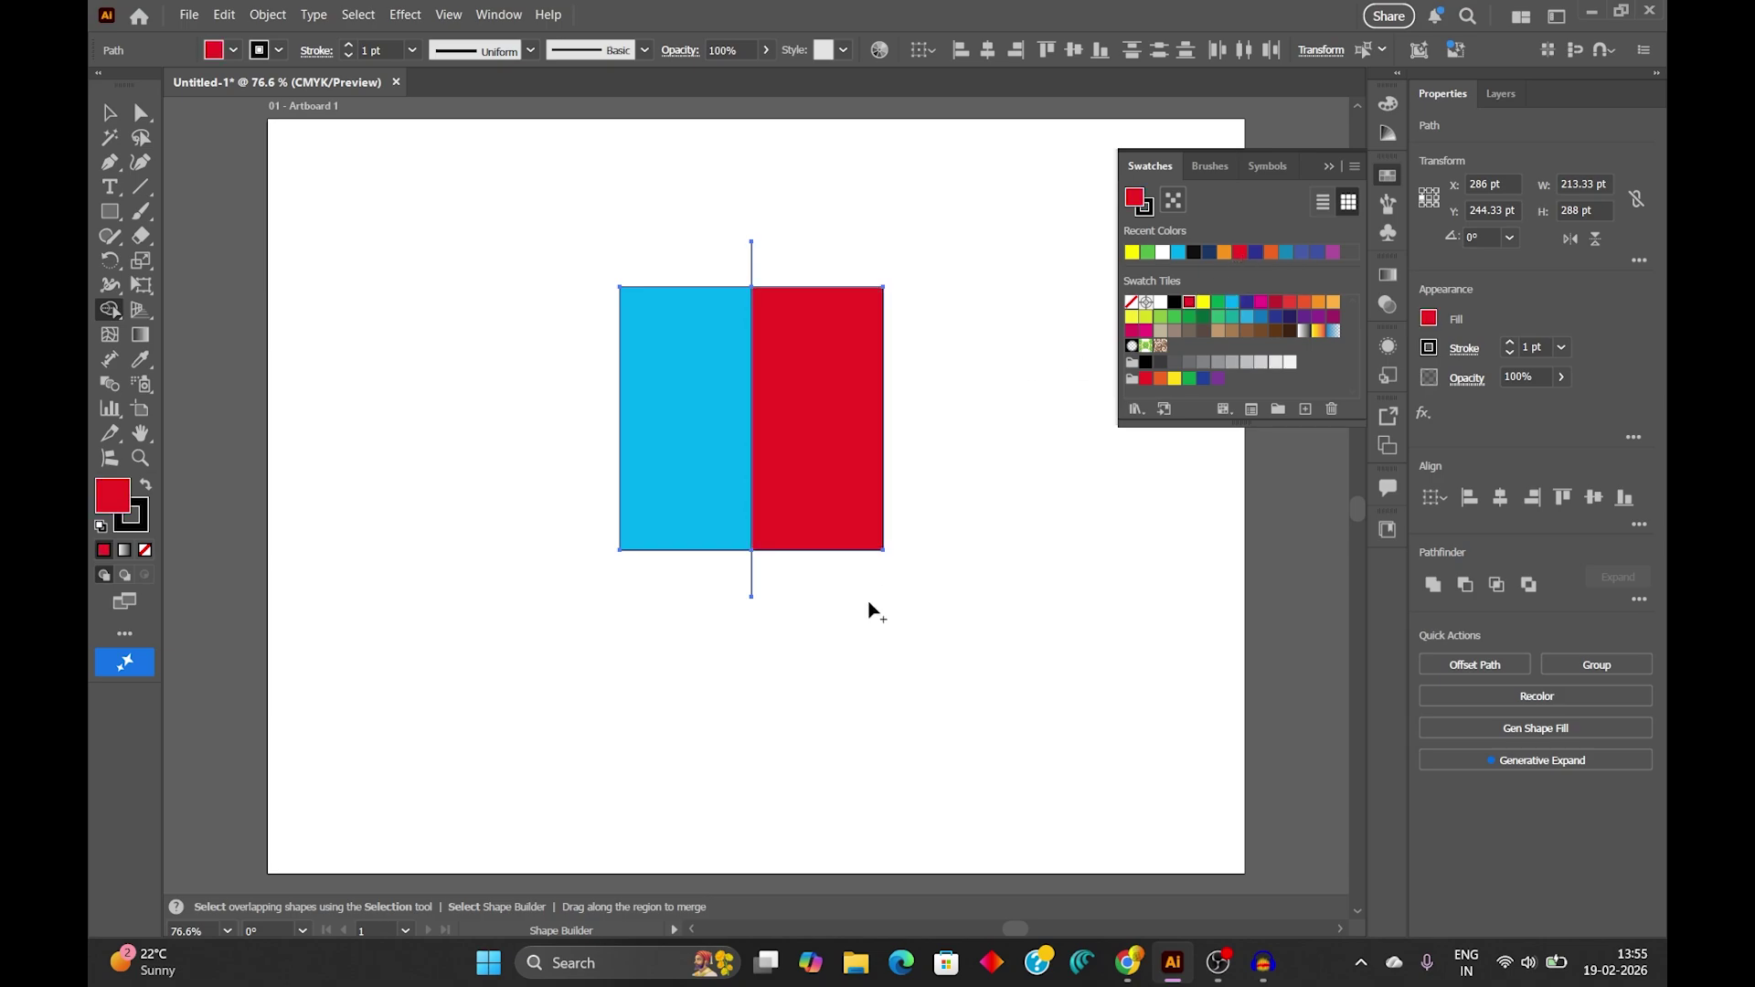
Pull the halves apart, moving the cyan one about 41 pt left and slightly up and the red one about 23 pt right.
key(v)
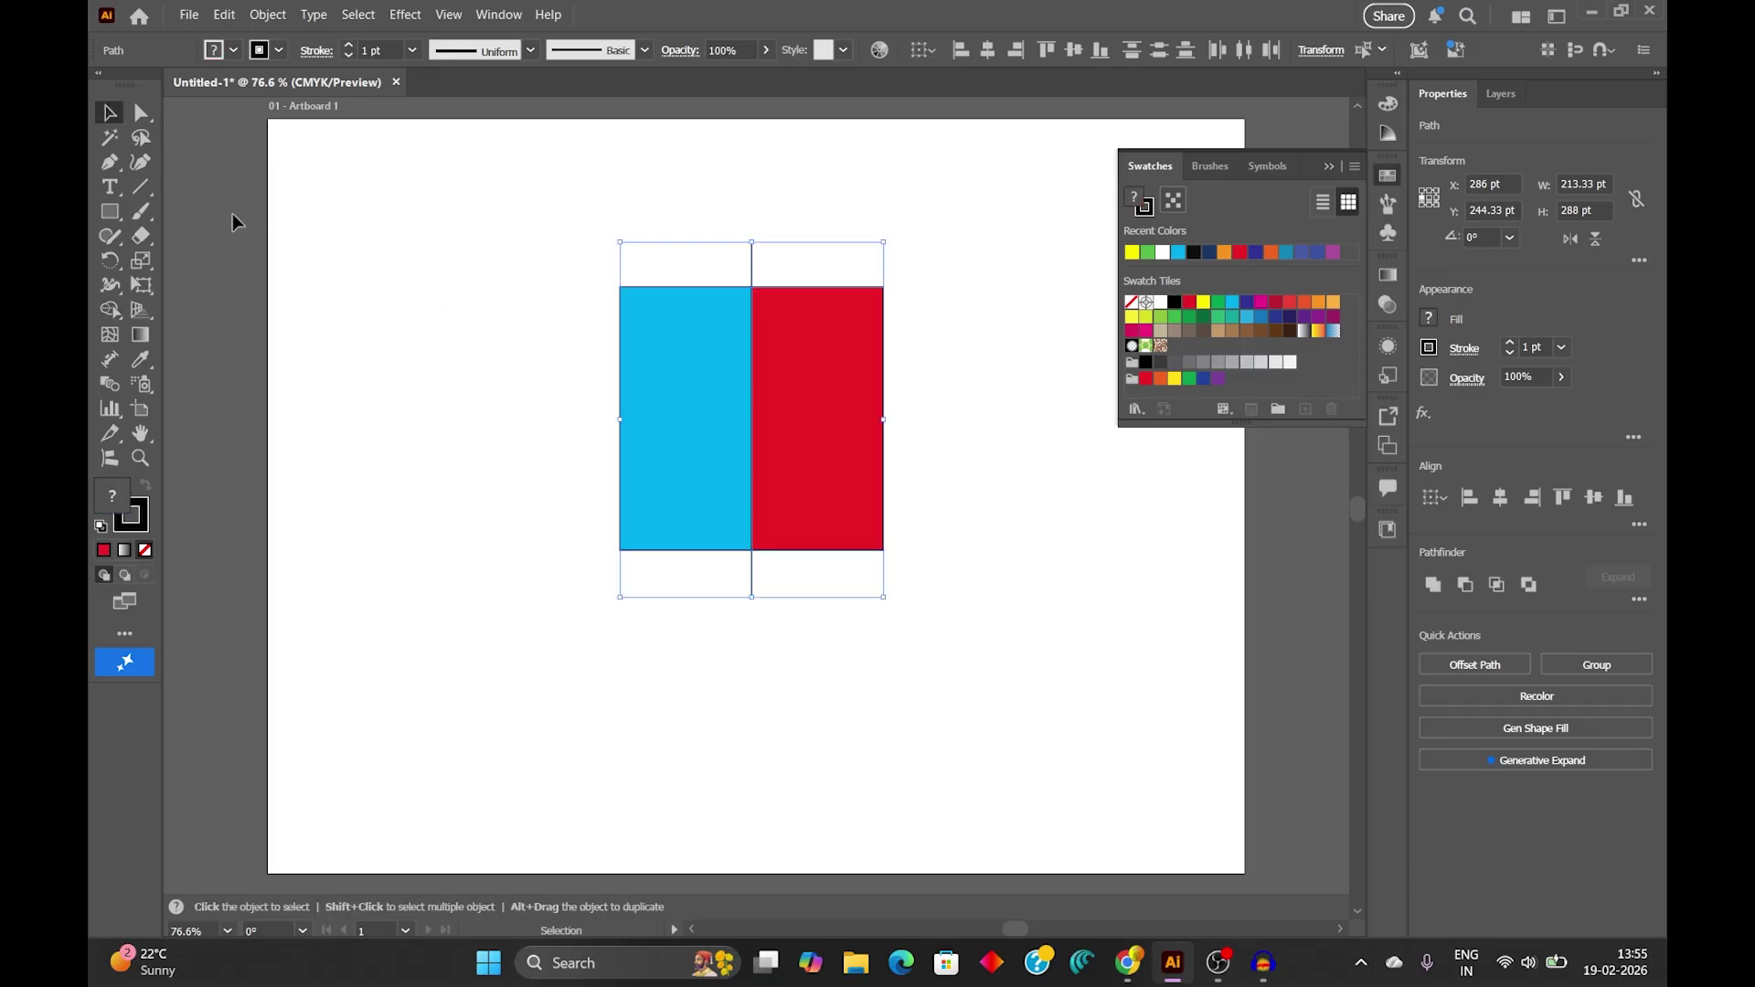
click(560, 457)
click(622, 438)
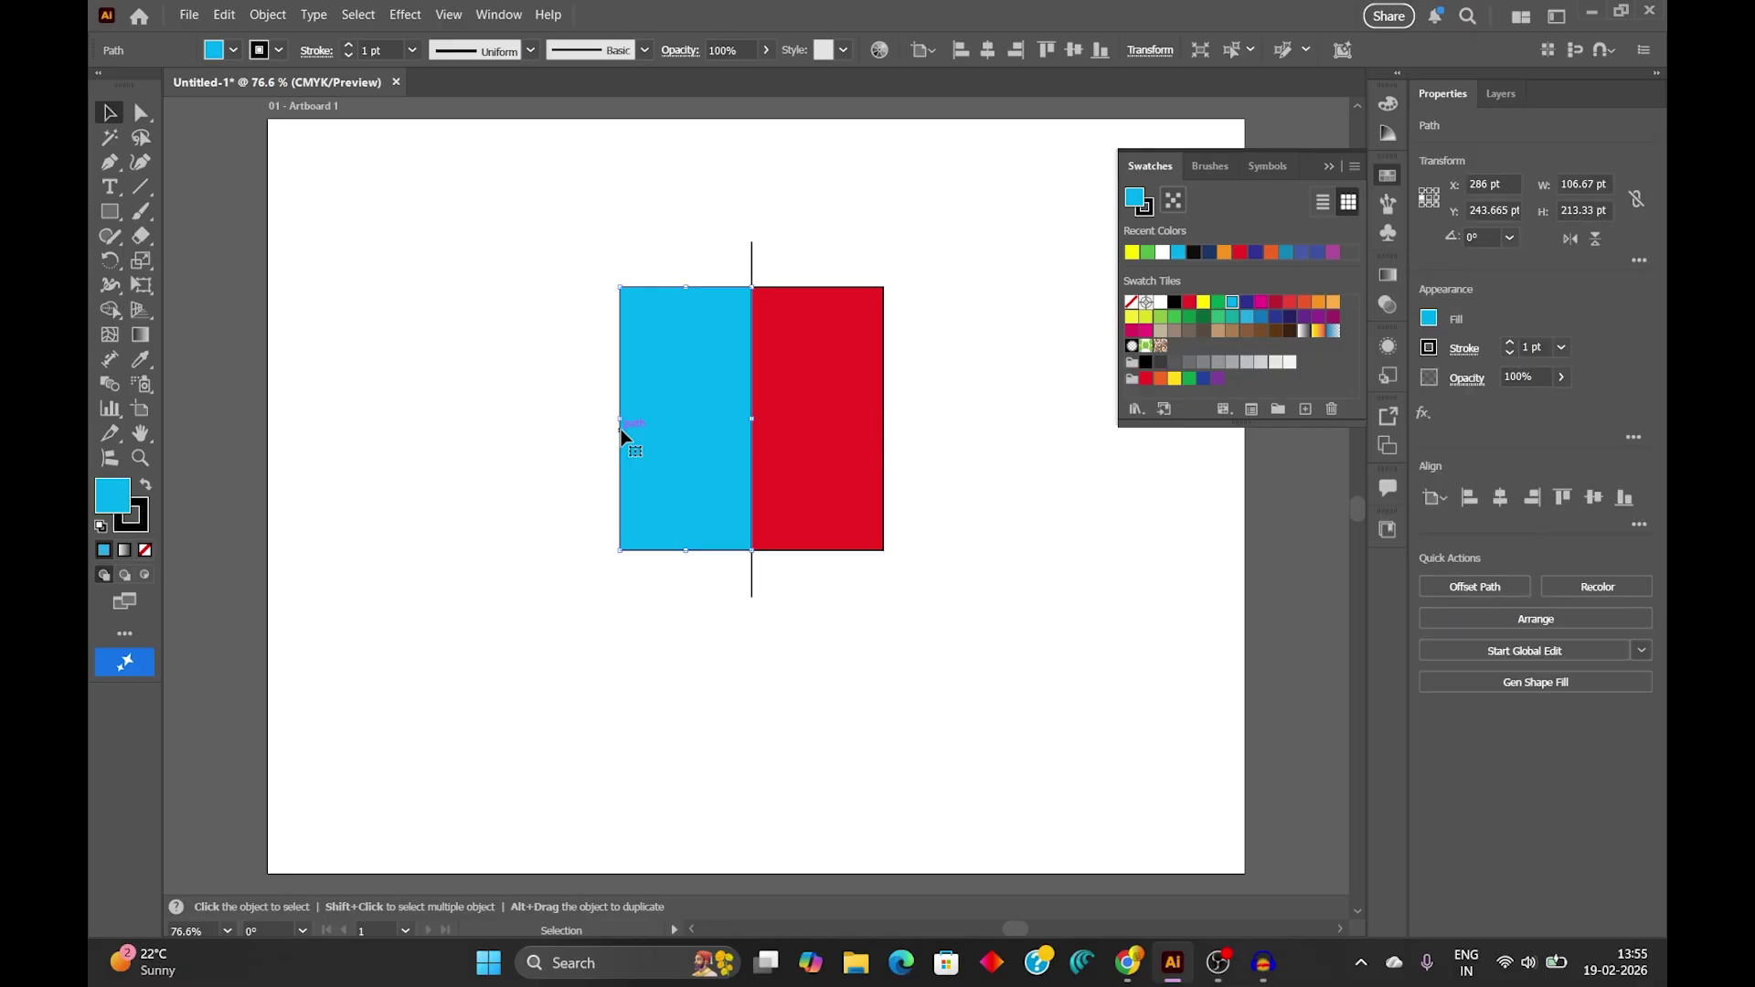
drag(621, 430, 570, 415)
drag(884, 418, 912, 418)
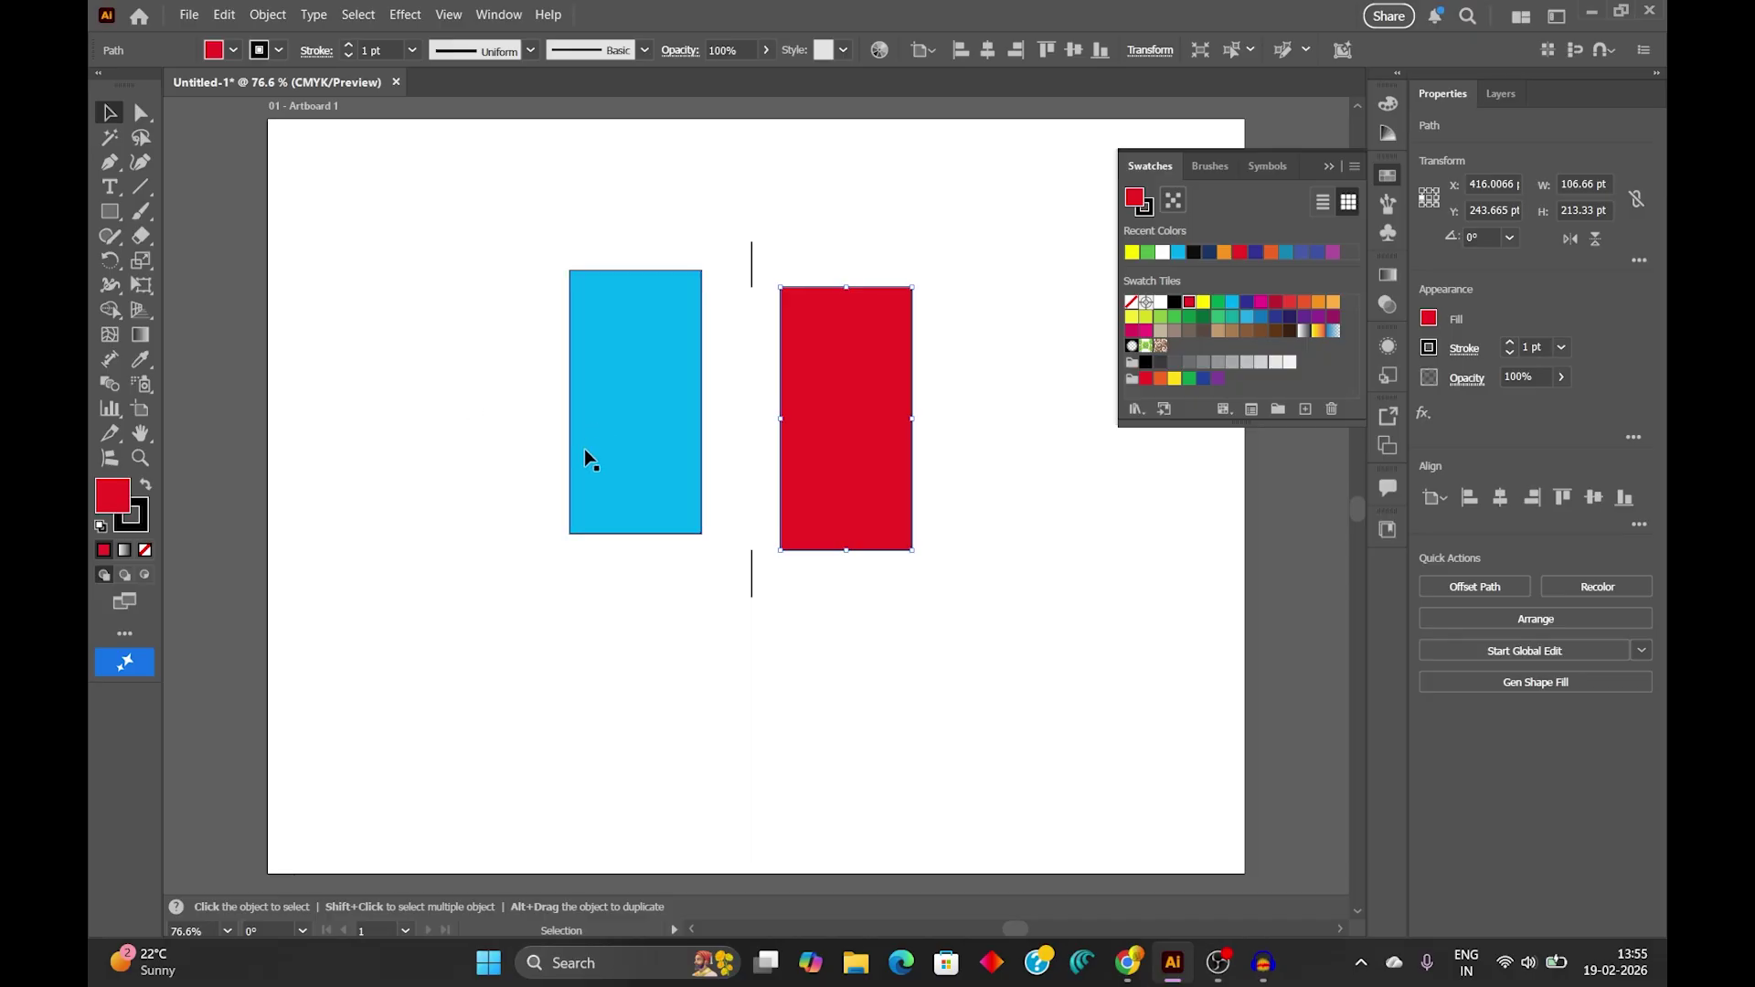
Delete the cyan half, the red half and the leftover line segments from the artboard.
click(568, 607)
drag(486, 212, 977, 673)
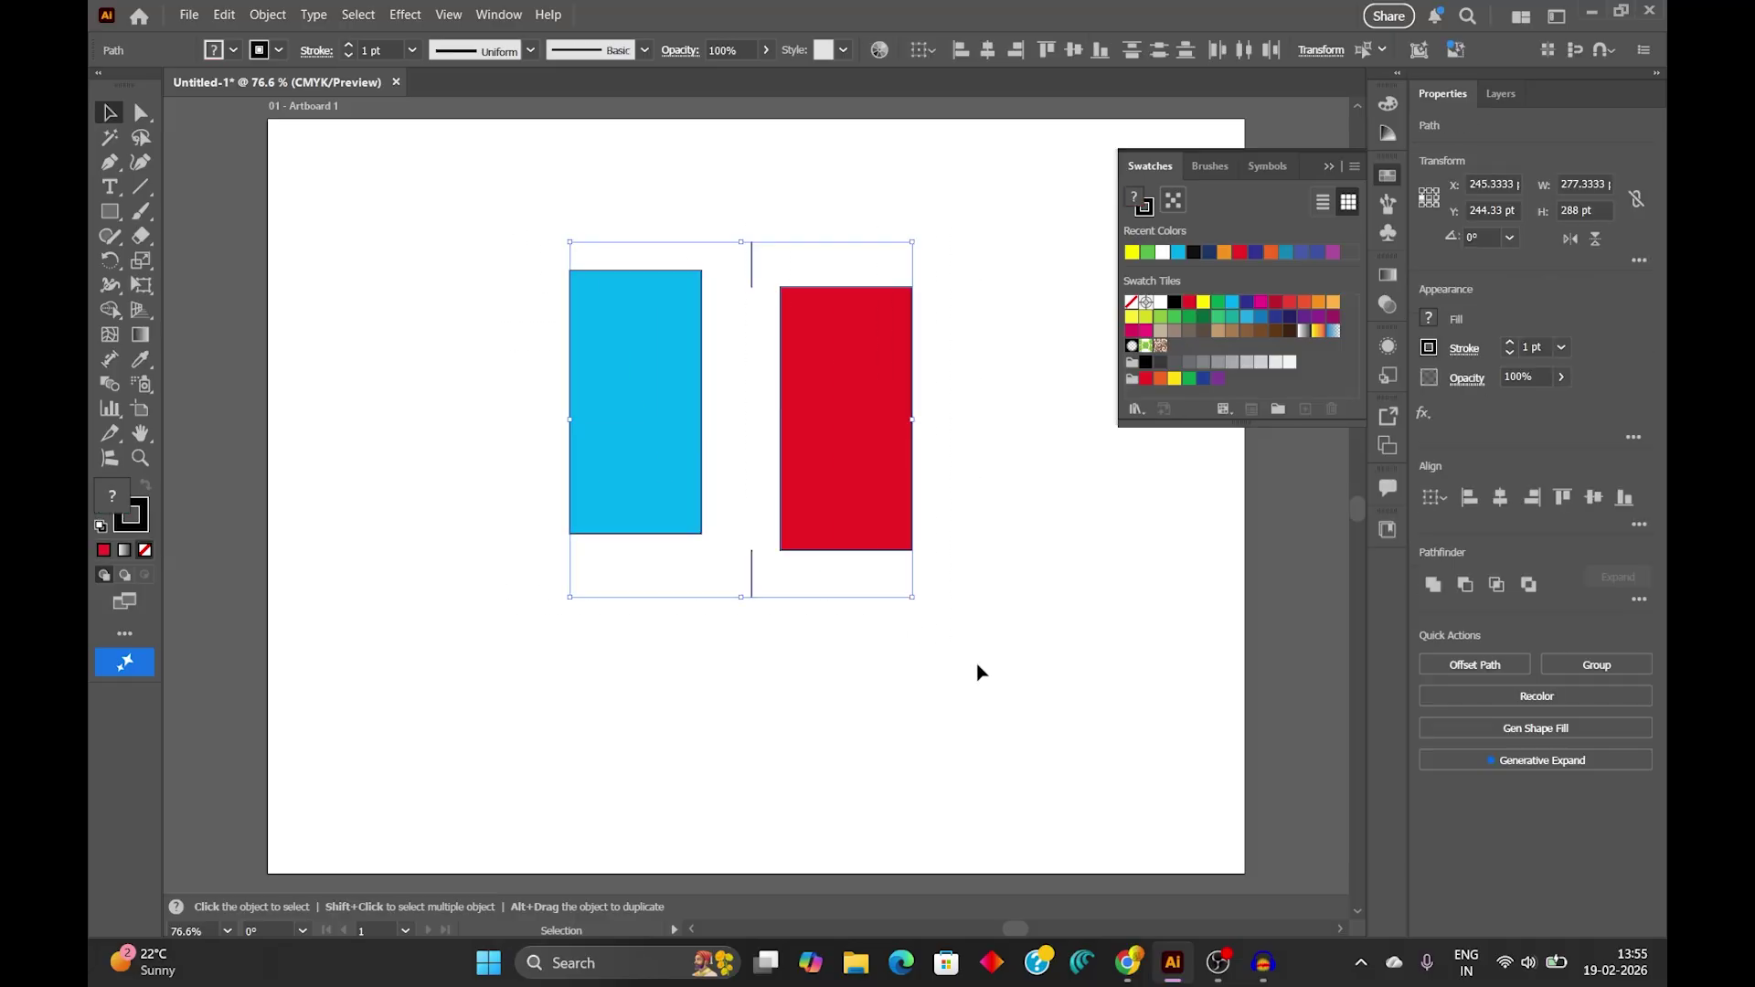
key(Delete)
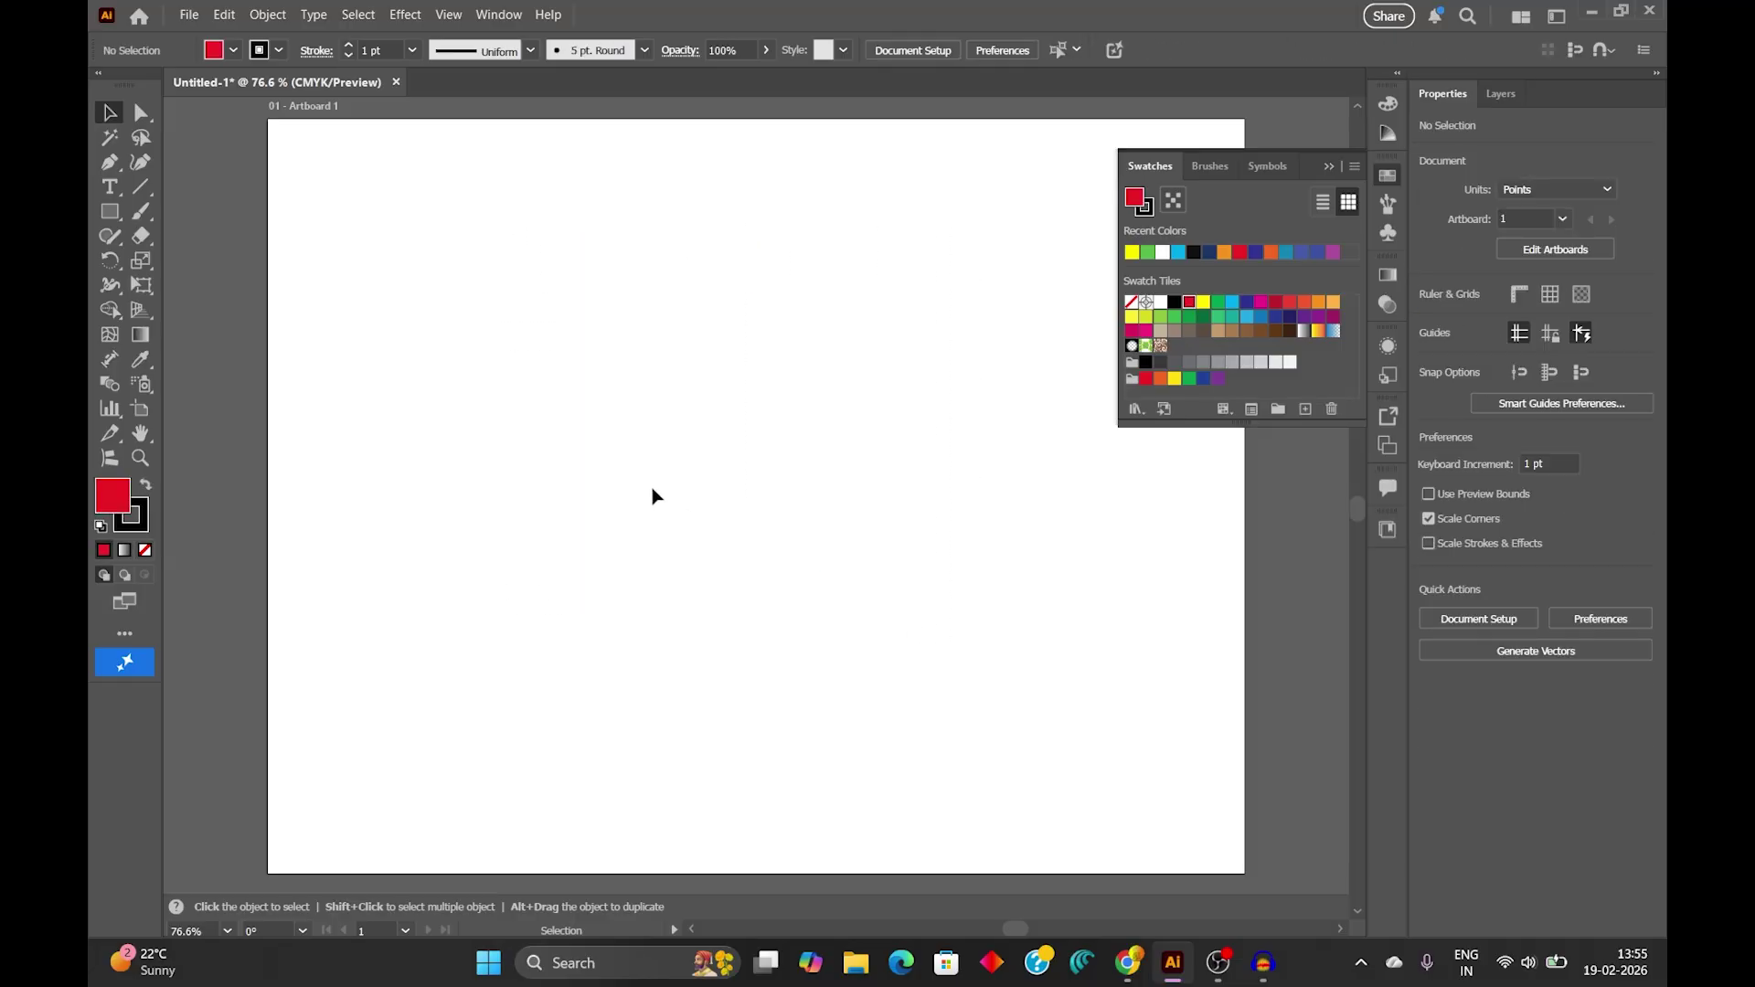
Draw a small red square about 46 pt wide in the upper-left part of the artboard.
click(108, 219)
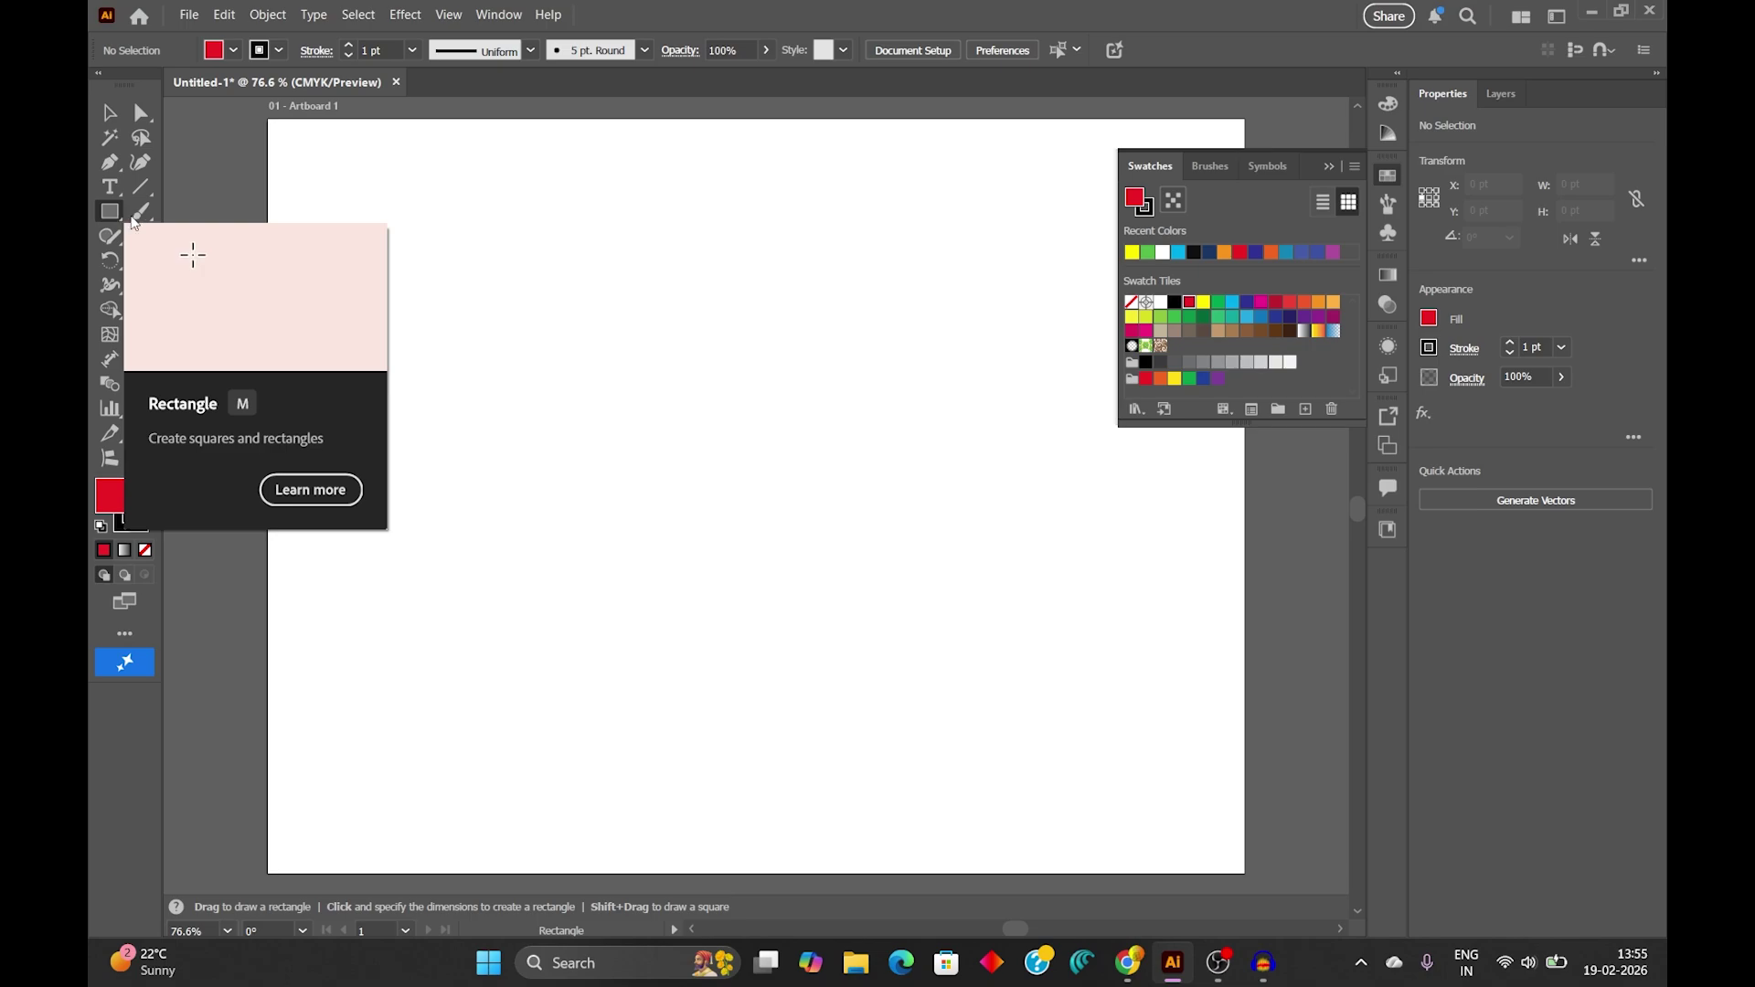
drag(454, 285, 514, 343)
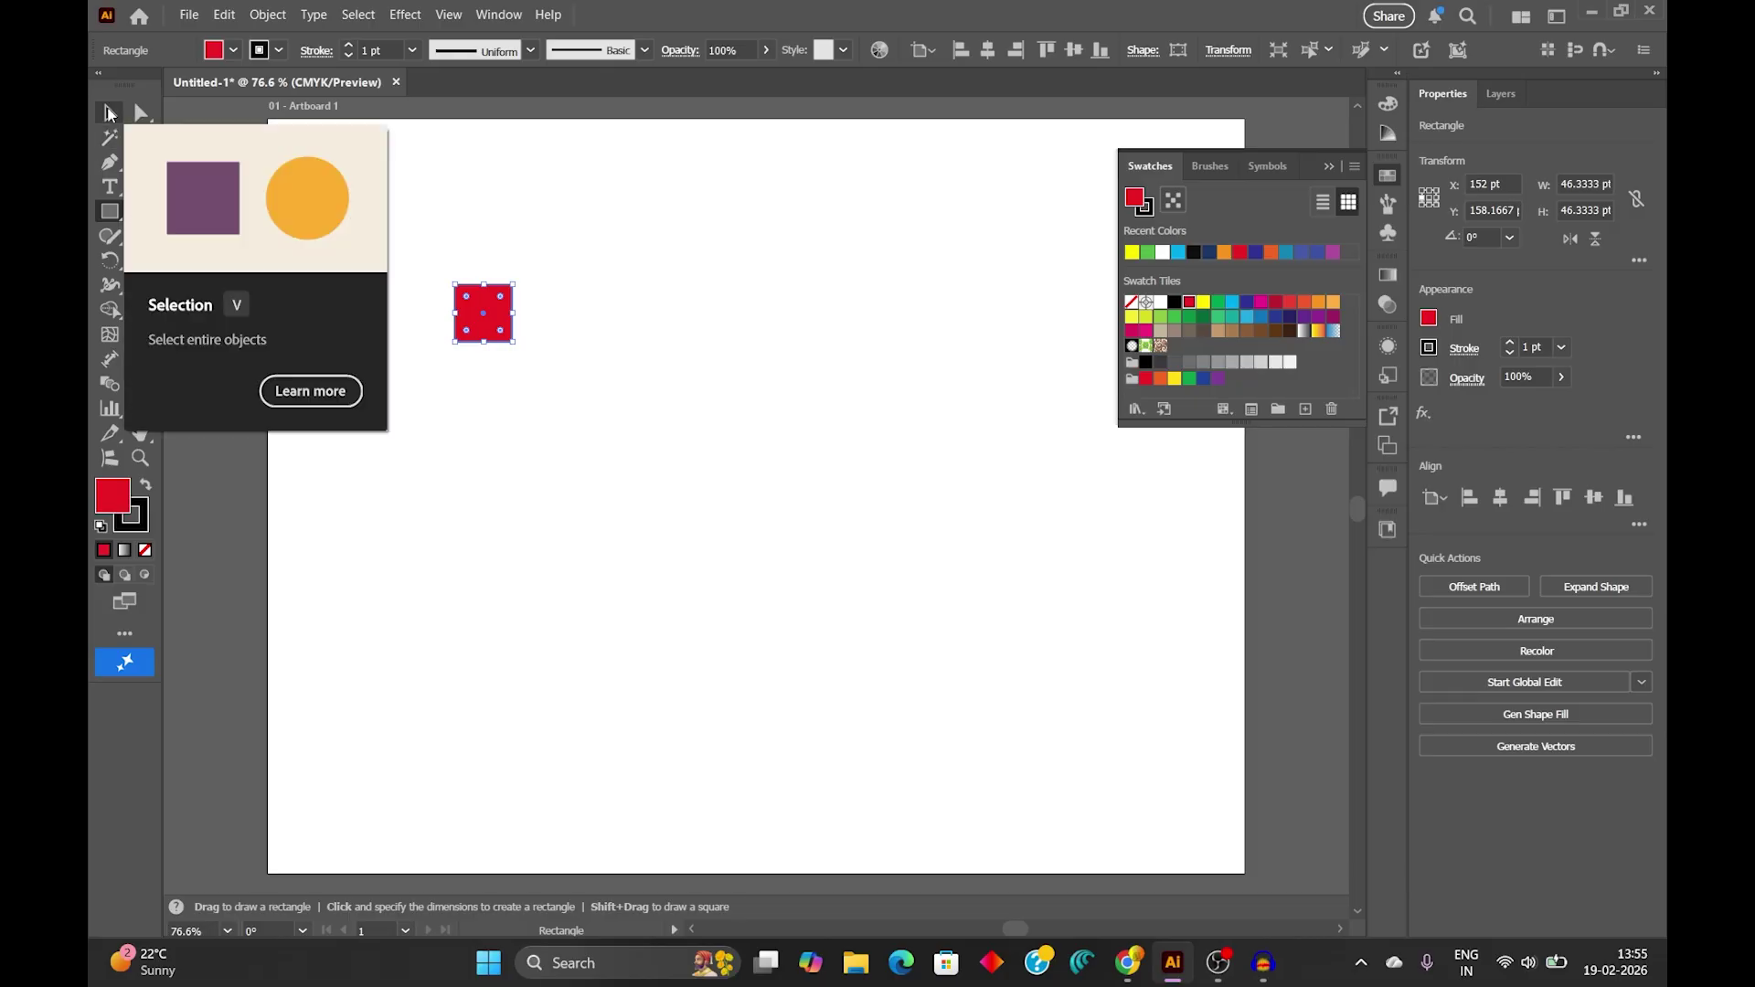
click(110, 113)
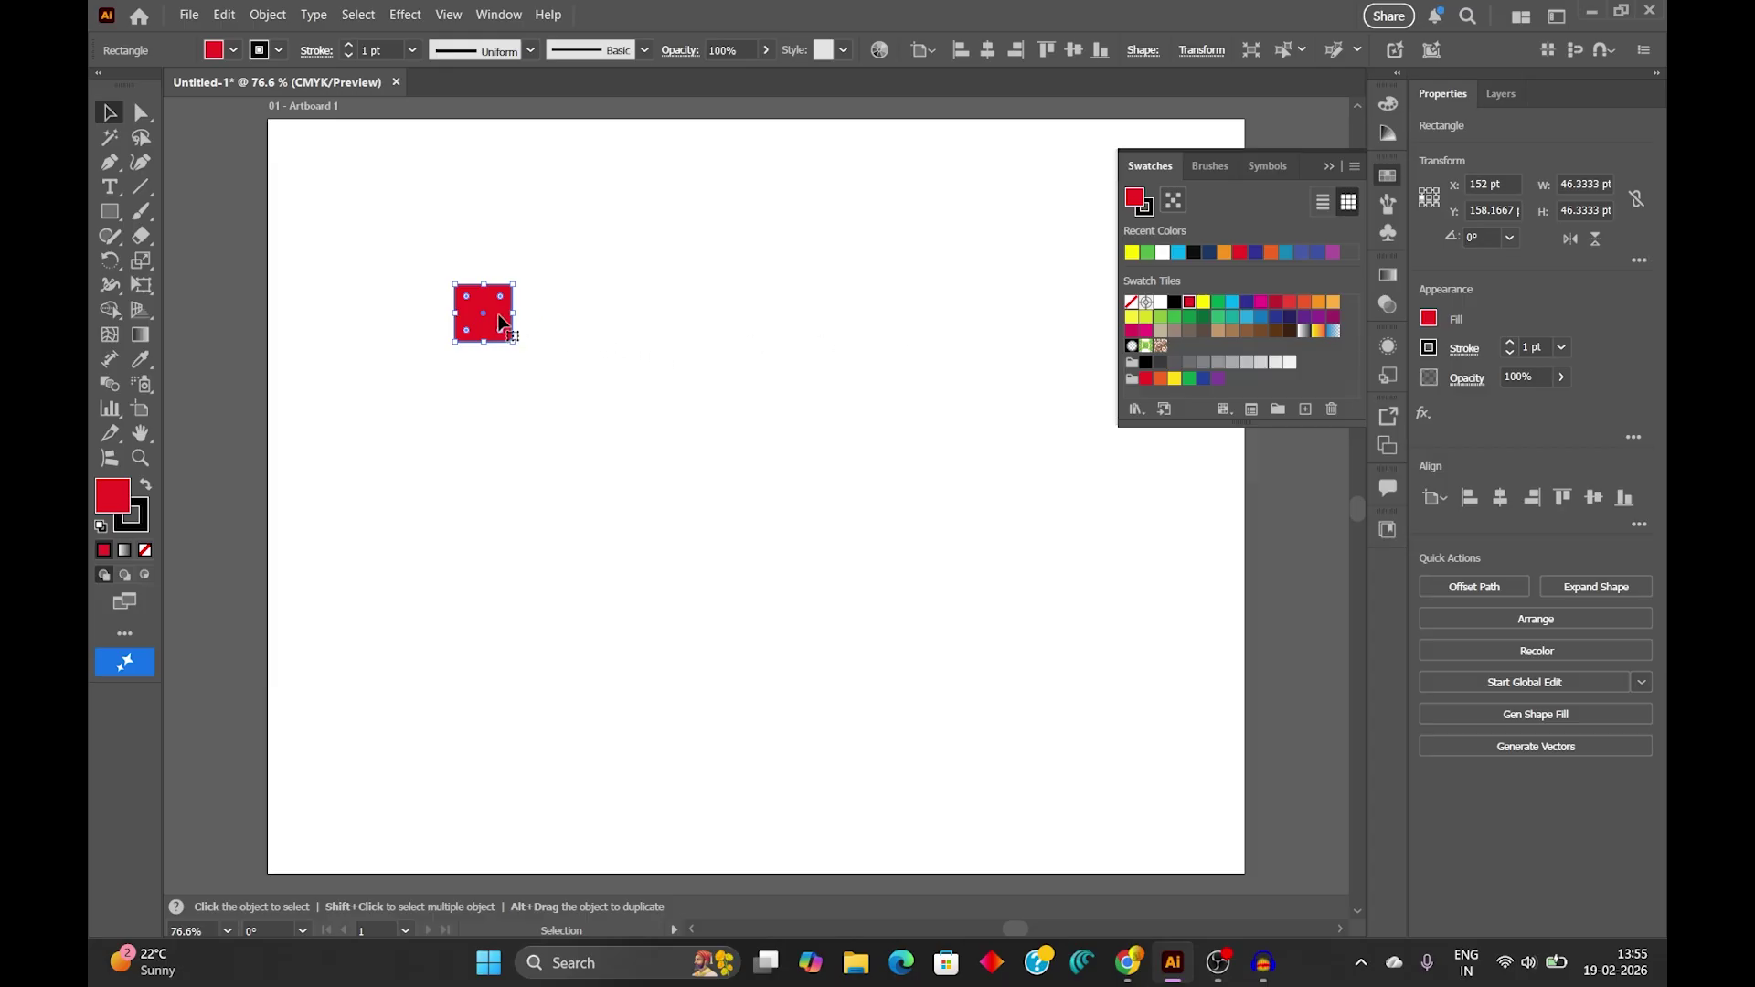
Copy the red square 64 pt to the right, then repeat the copy four times to form a row of six squares.
key(ctrl)
drag(496, 317, 578, 331)
key(shift)
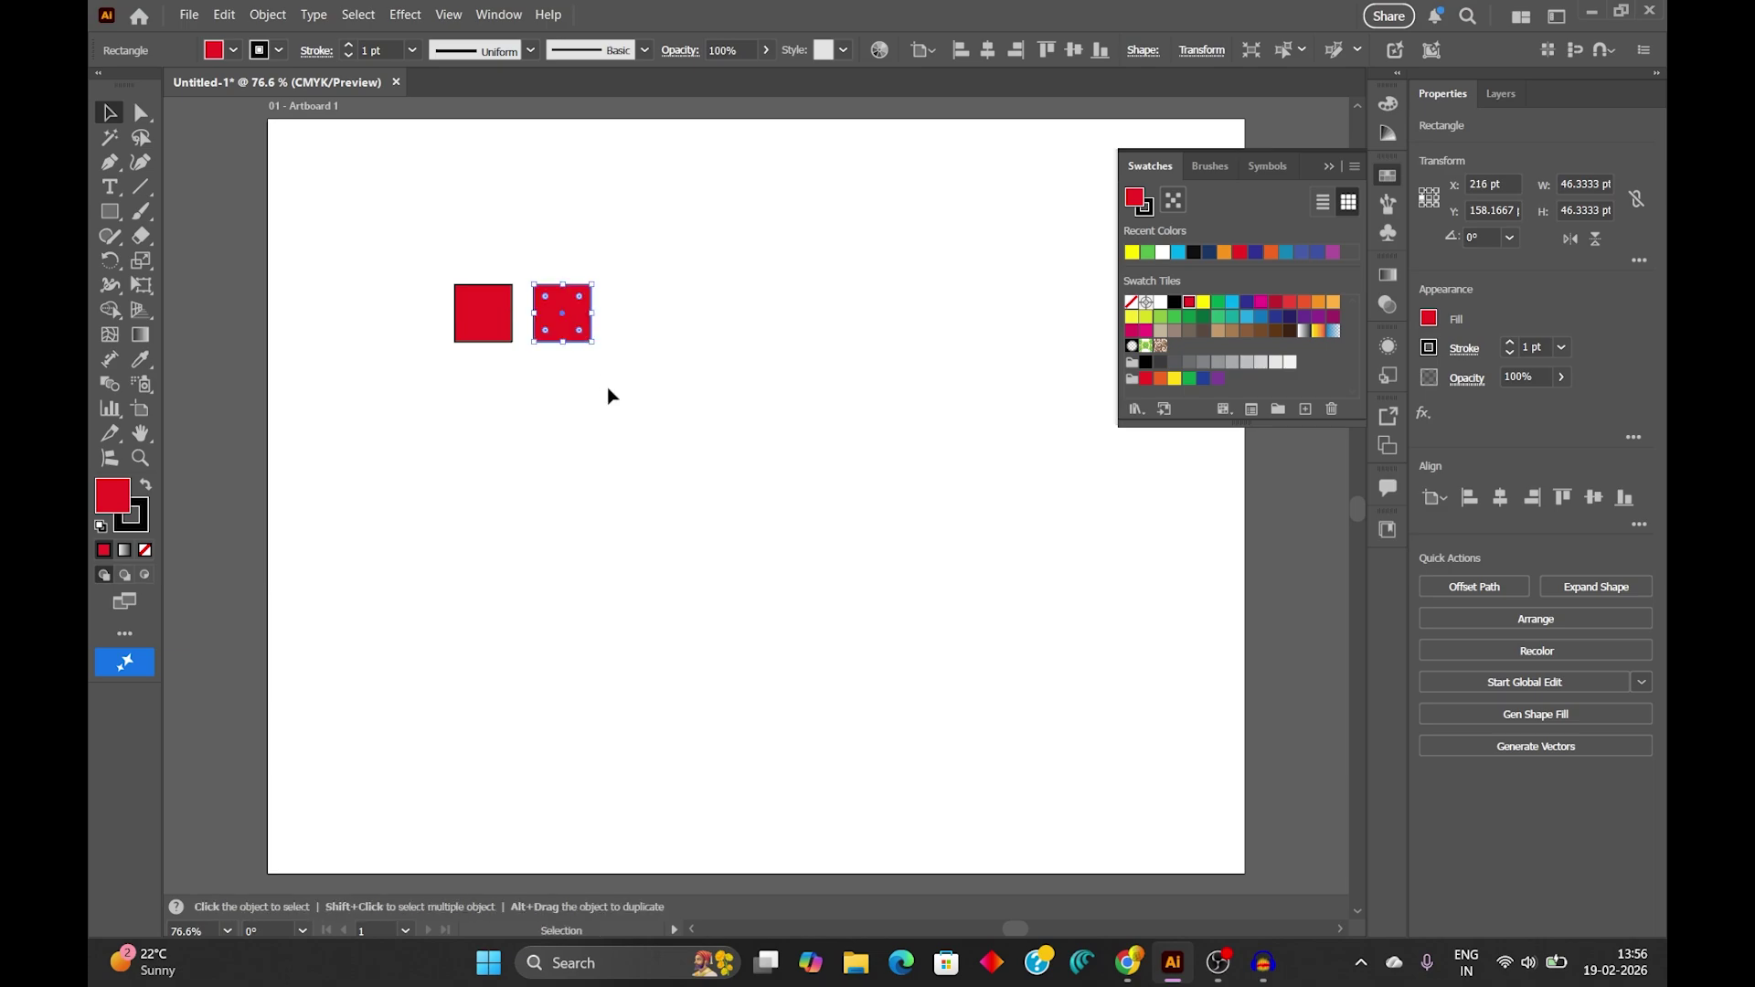
key(a)
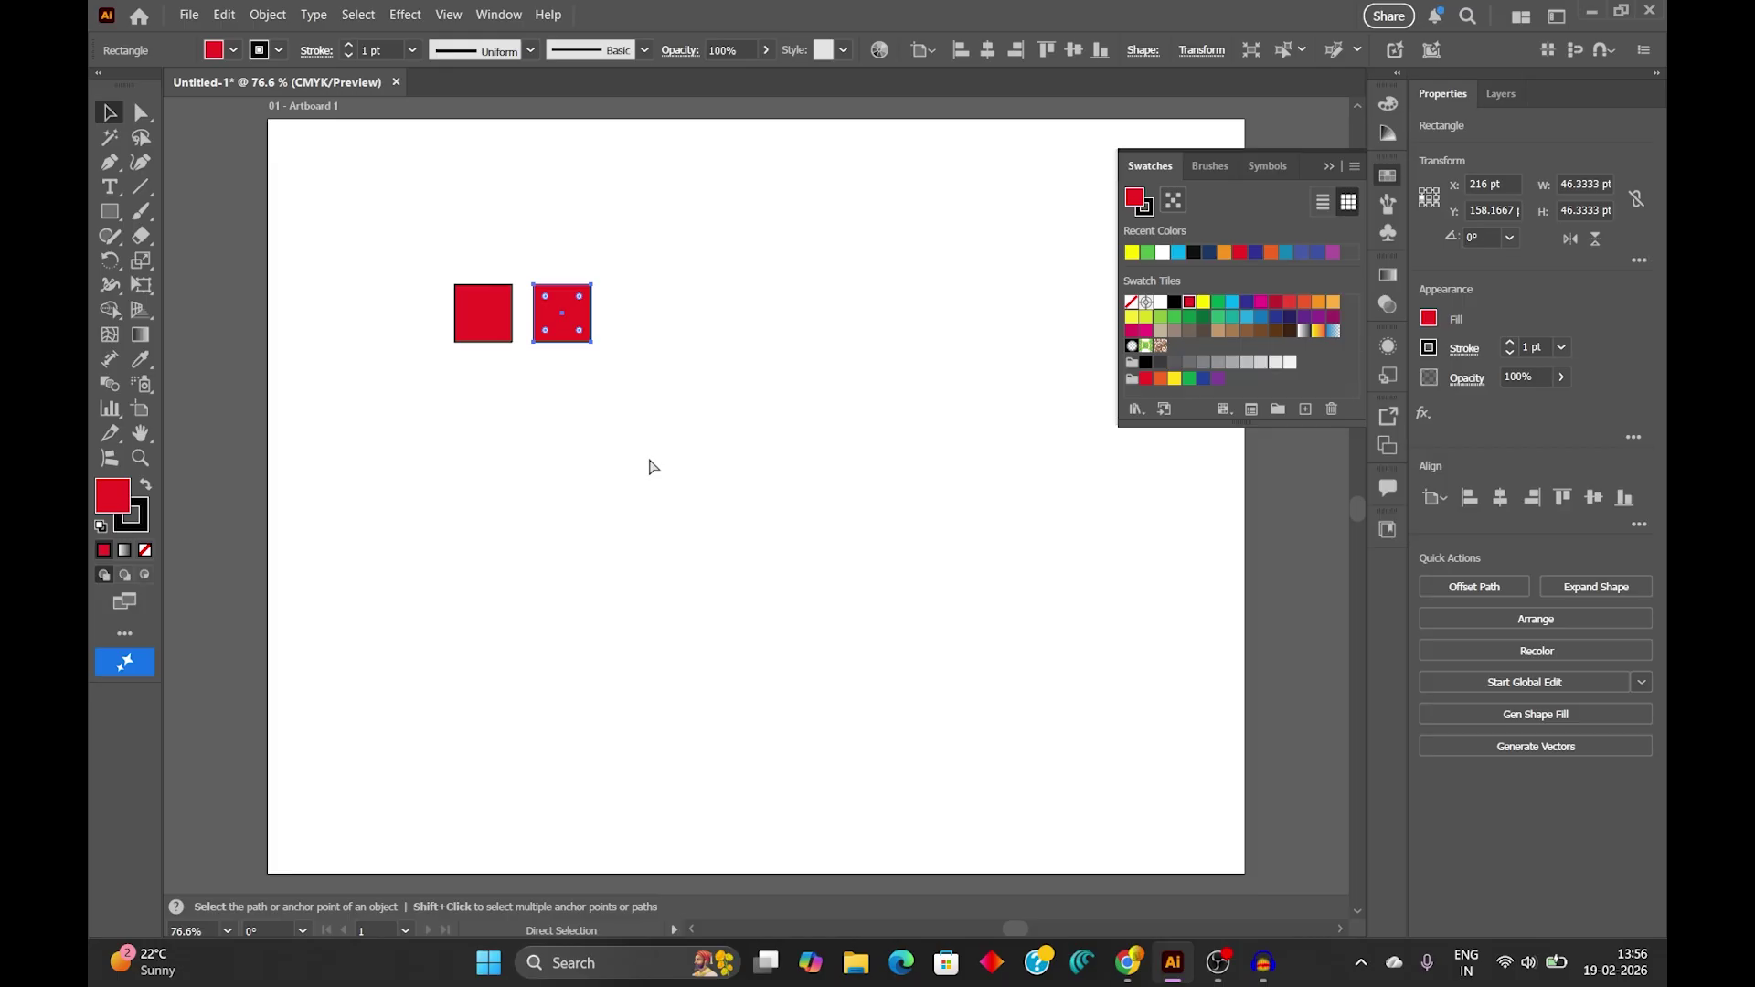
key(ctrl+d)
key(ctrl+d)
key(ctrl+d)
key(ctrl+d)
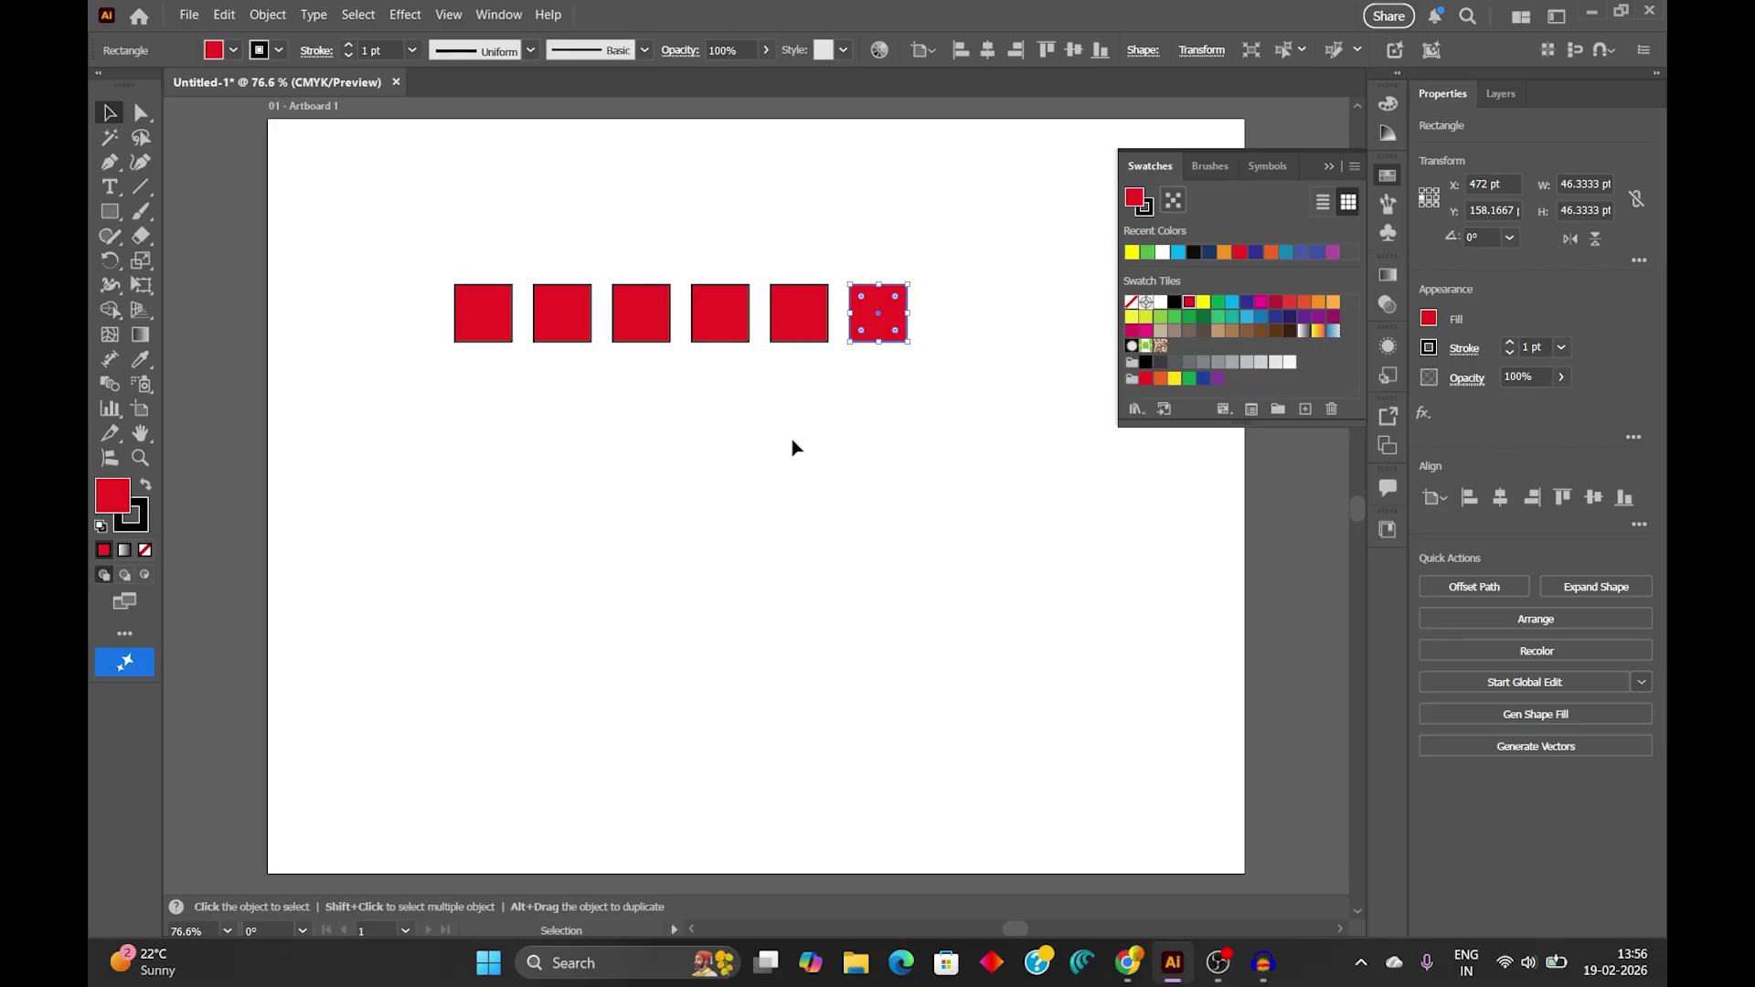
Fill the second square in the row with cyan and the third square with green.
click(705, 419)
click(485, 312)
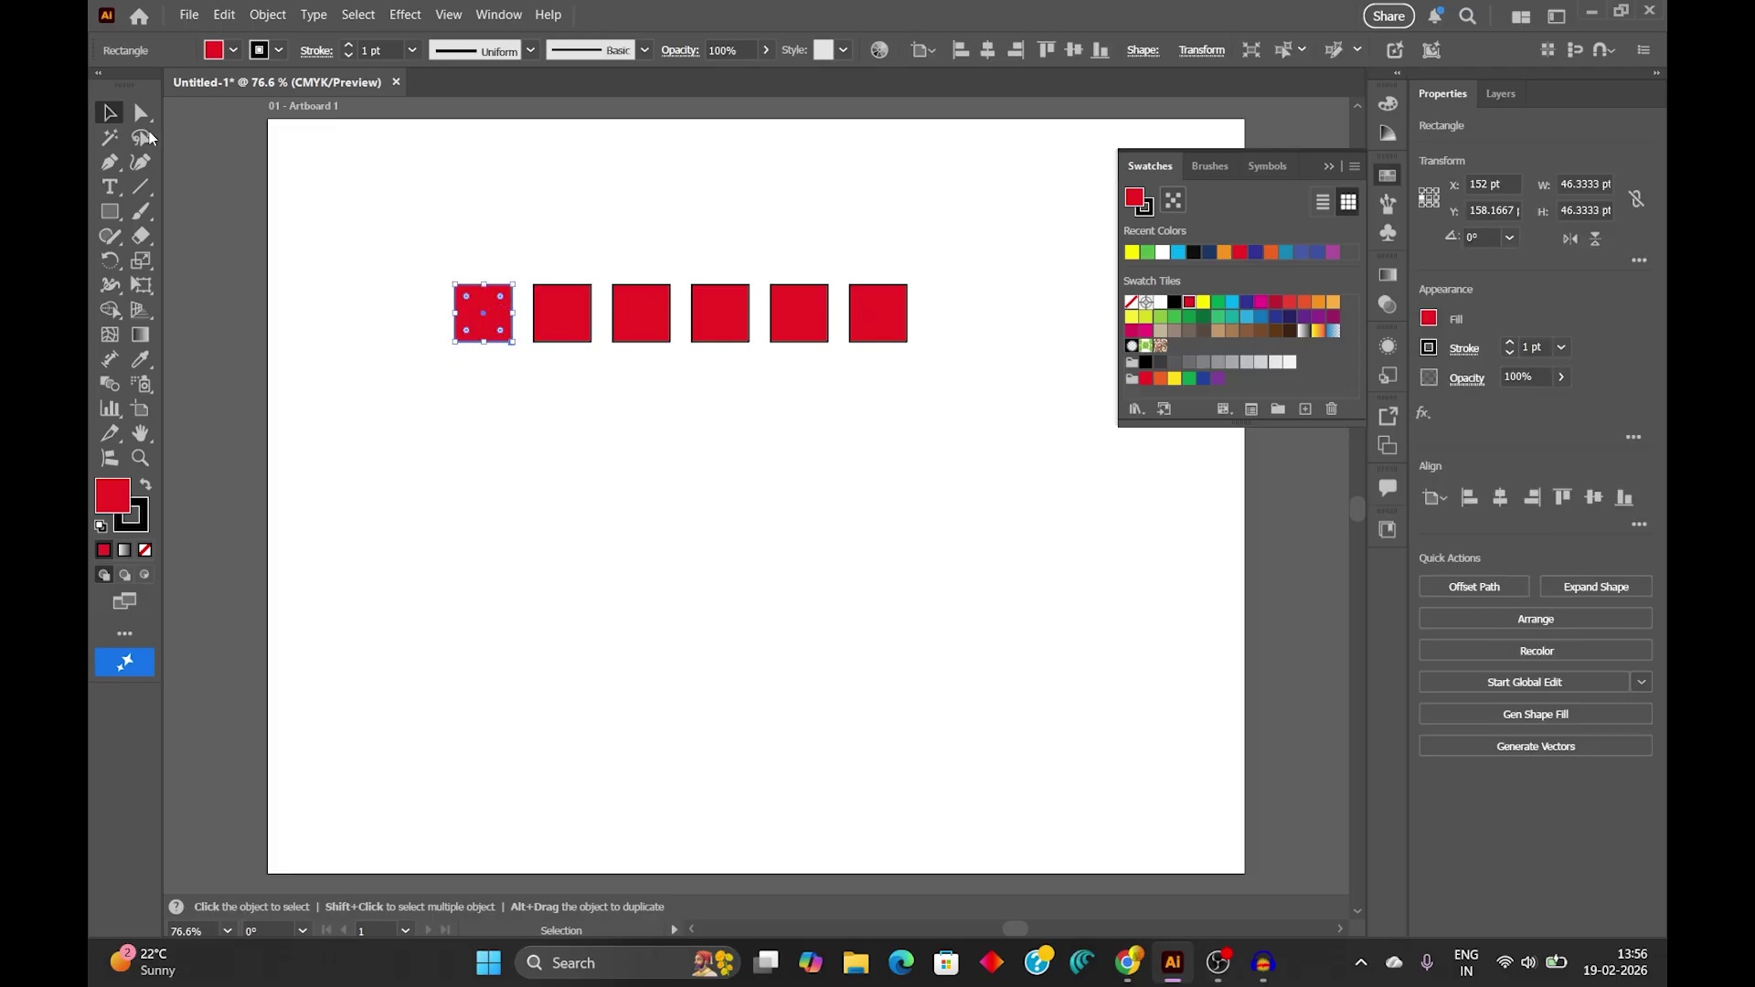
click(396, 263)
click(549, 313)
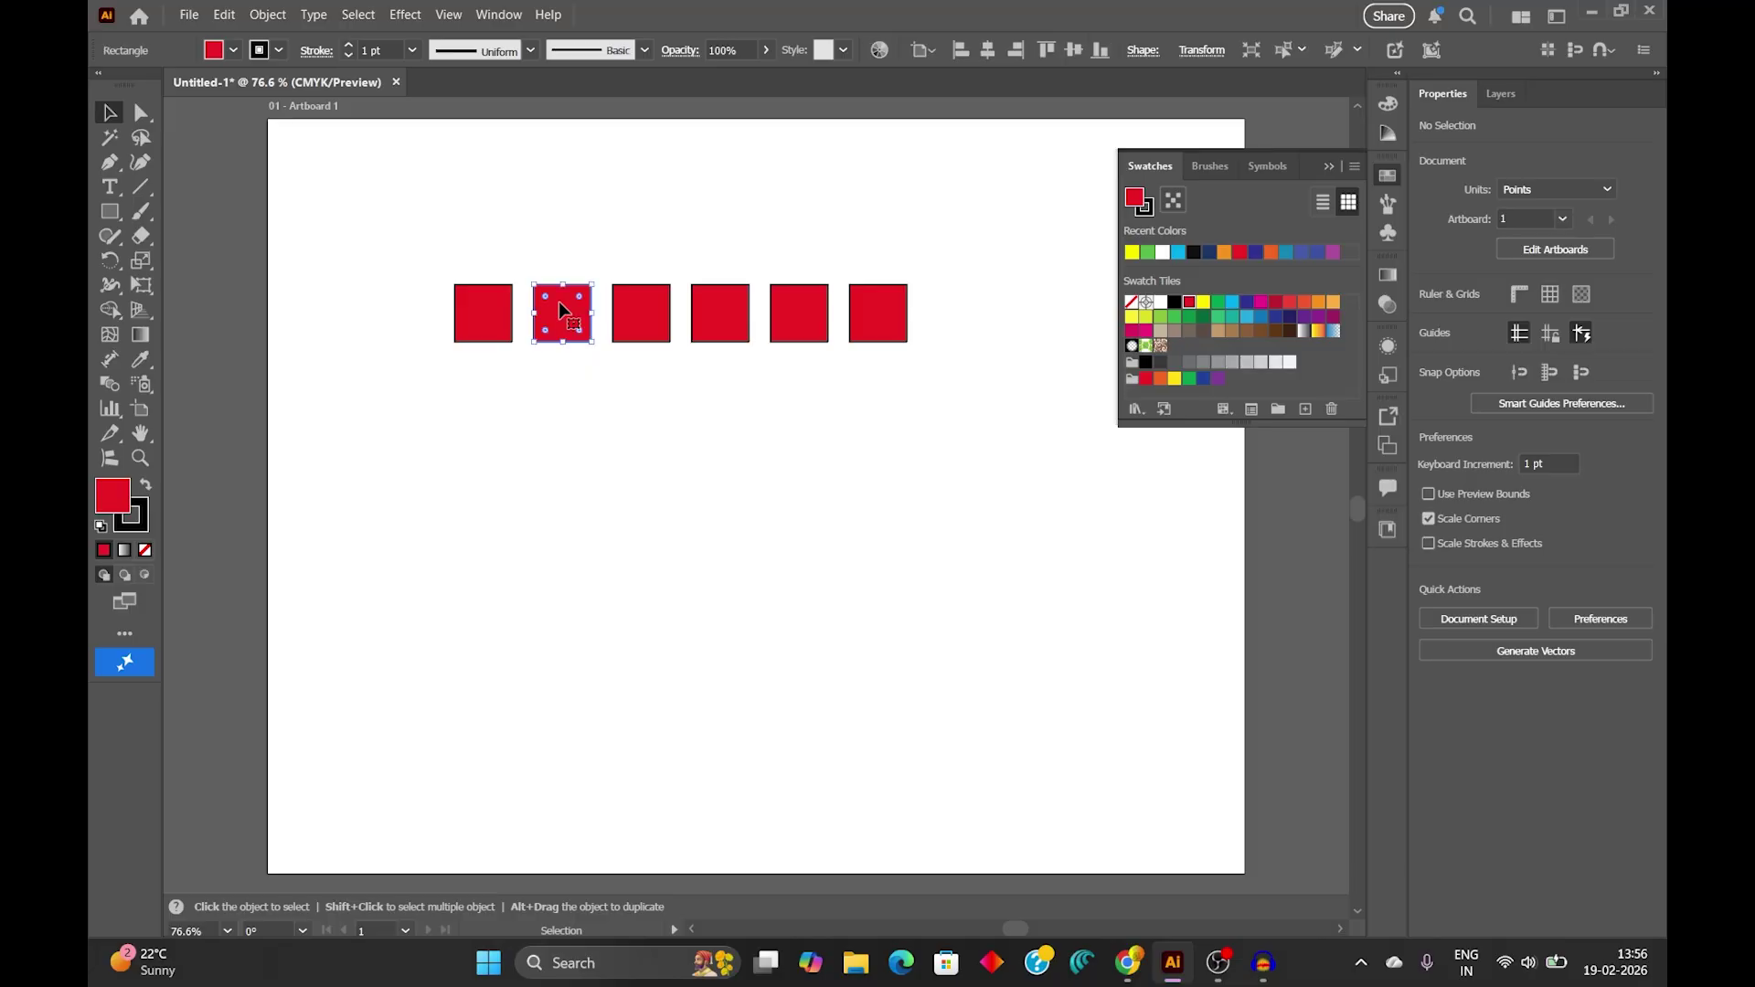
click(1236, 305)
click(669, 360)
click(654, 331)
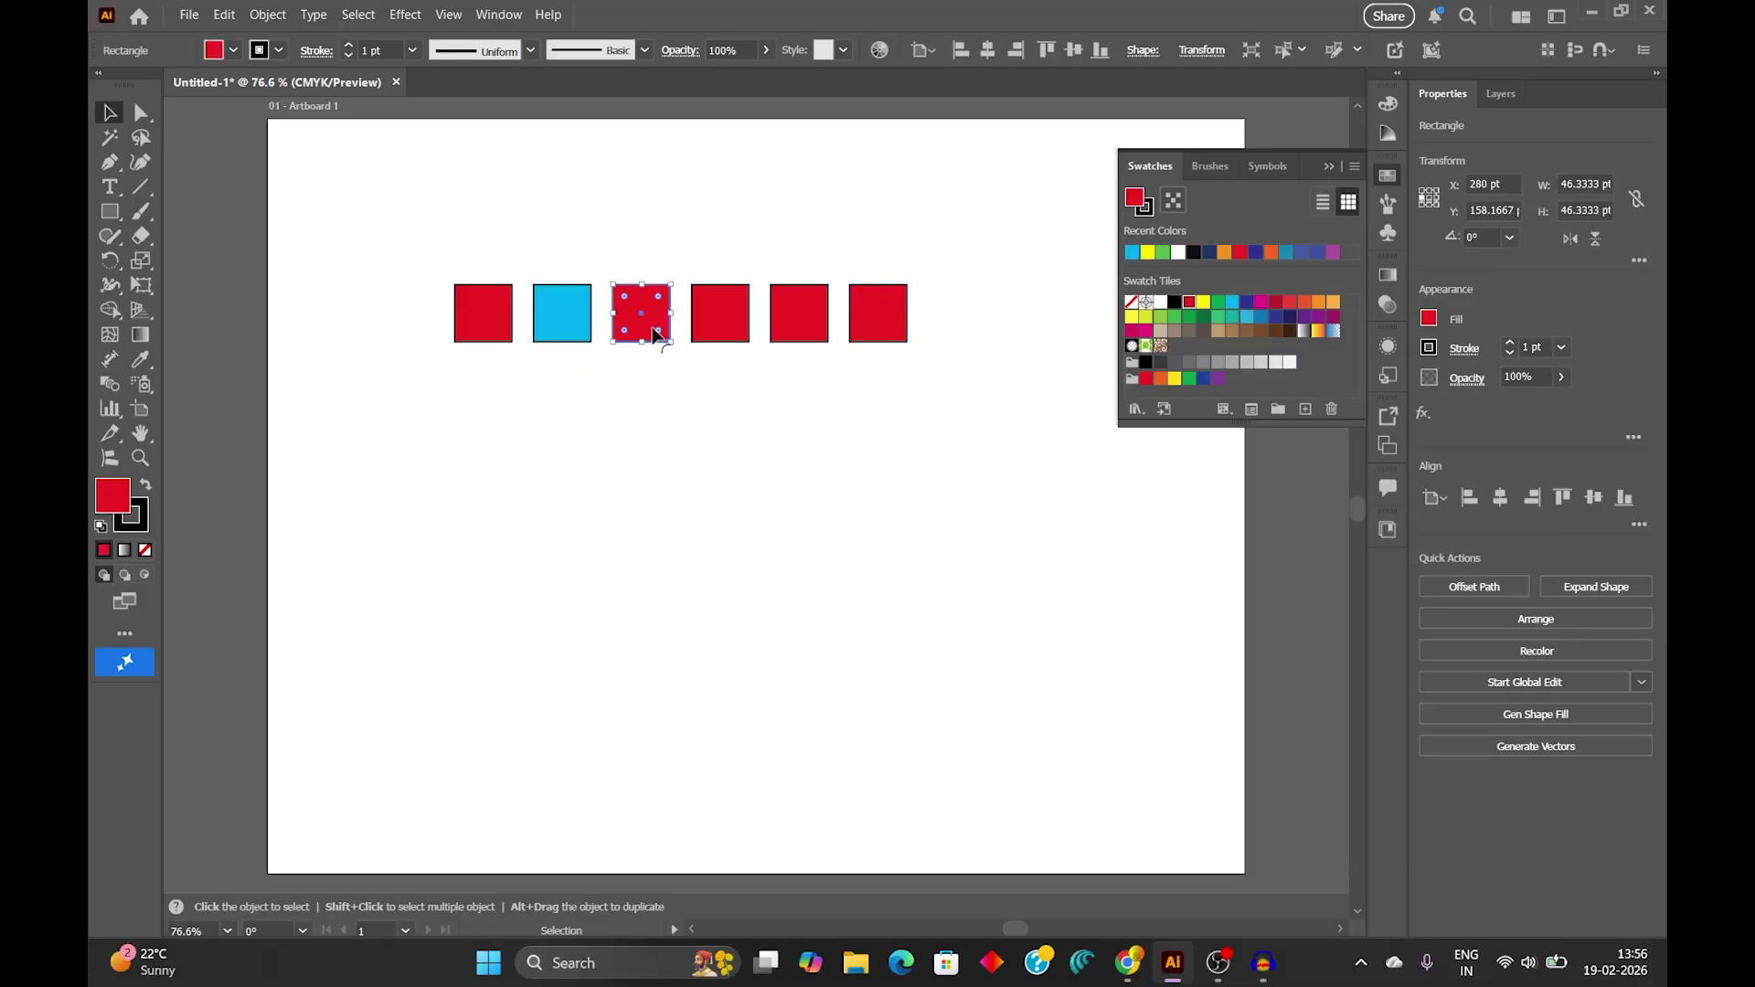
click(1217, 306)
click(728, 405)
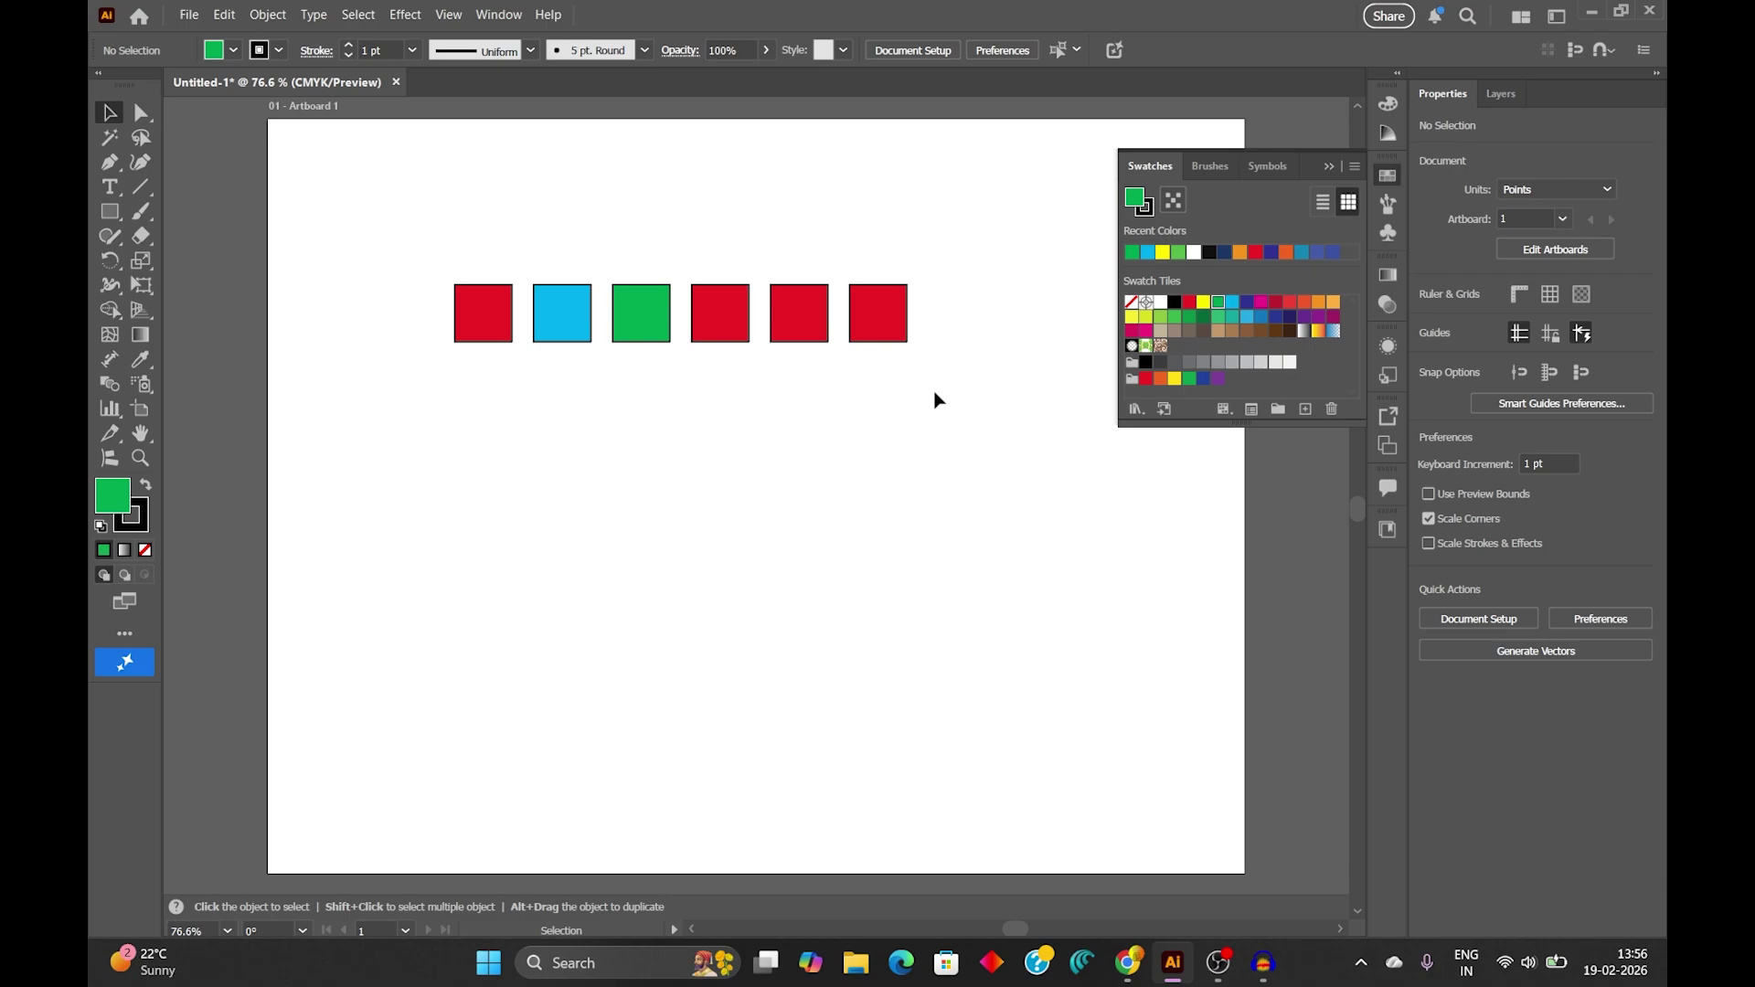
Select all six squares in the row and activate the Live Paint Bucket for them.
click(120, 317)
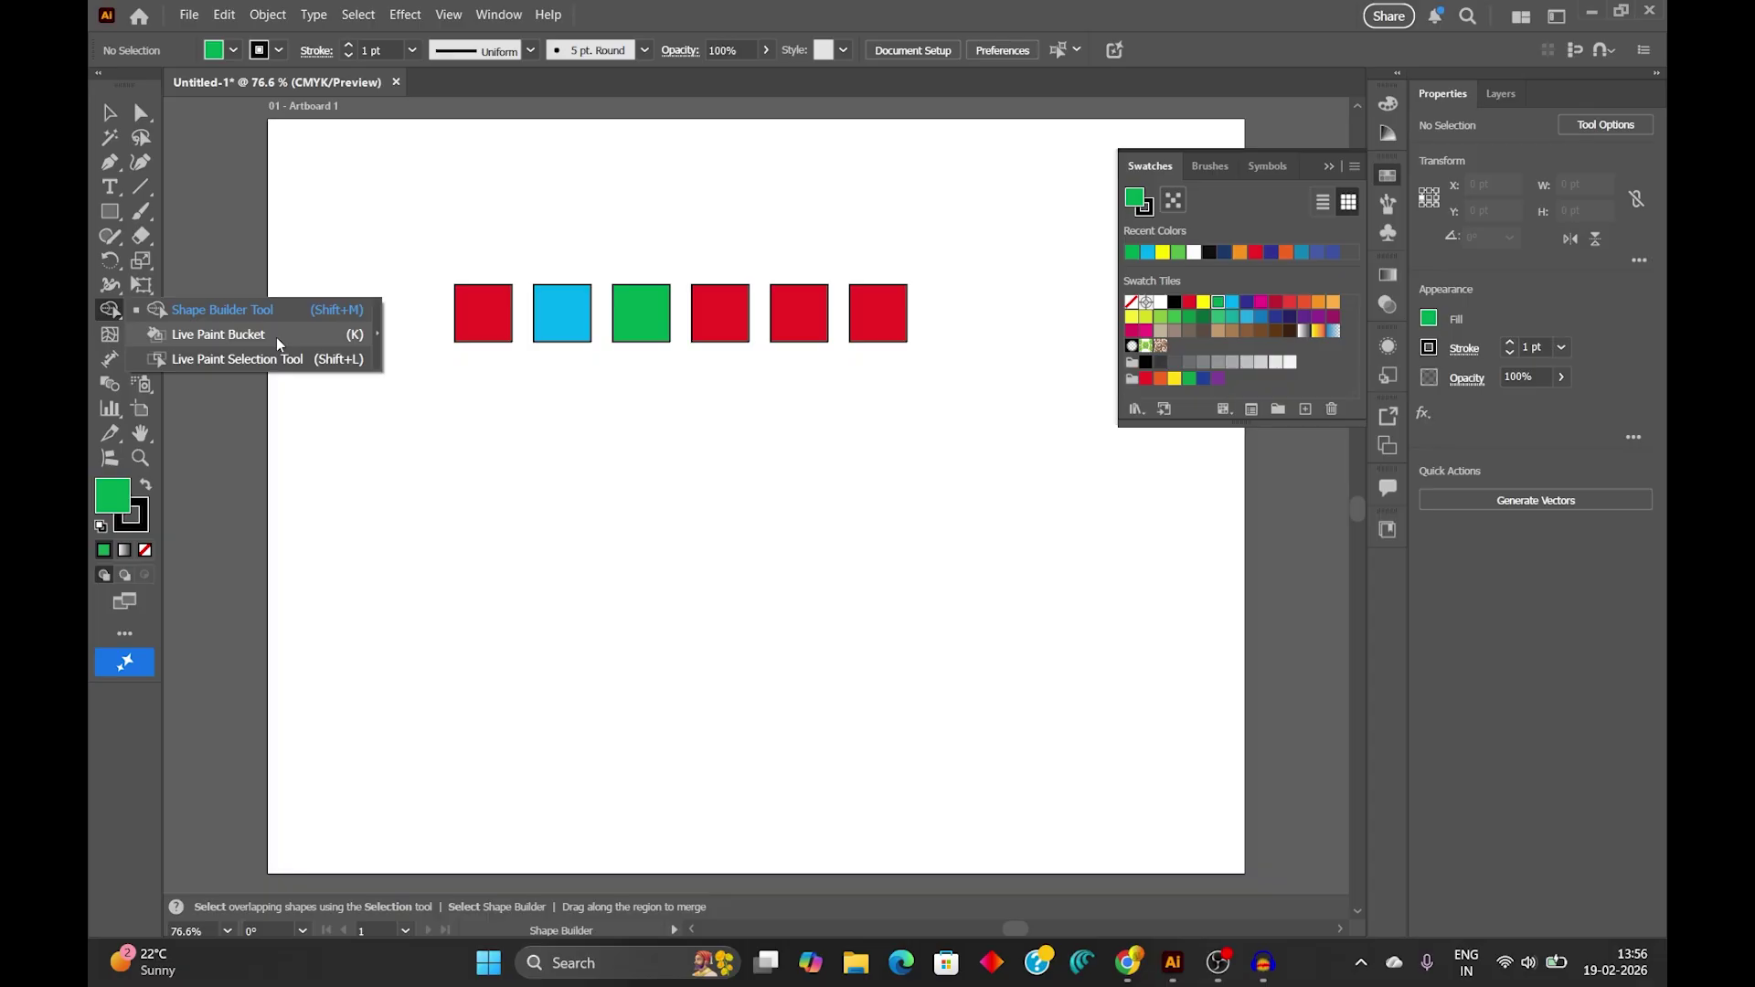
click(276, 337)
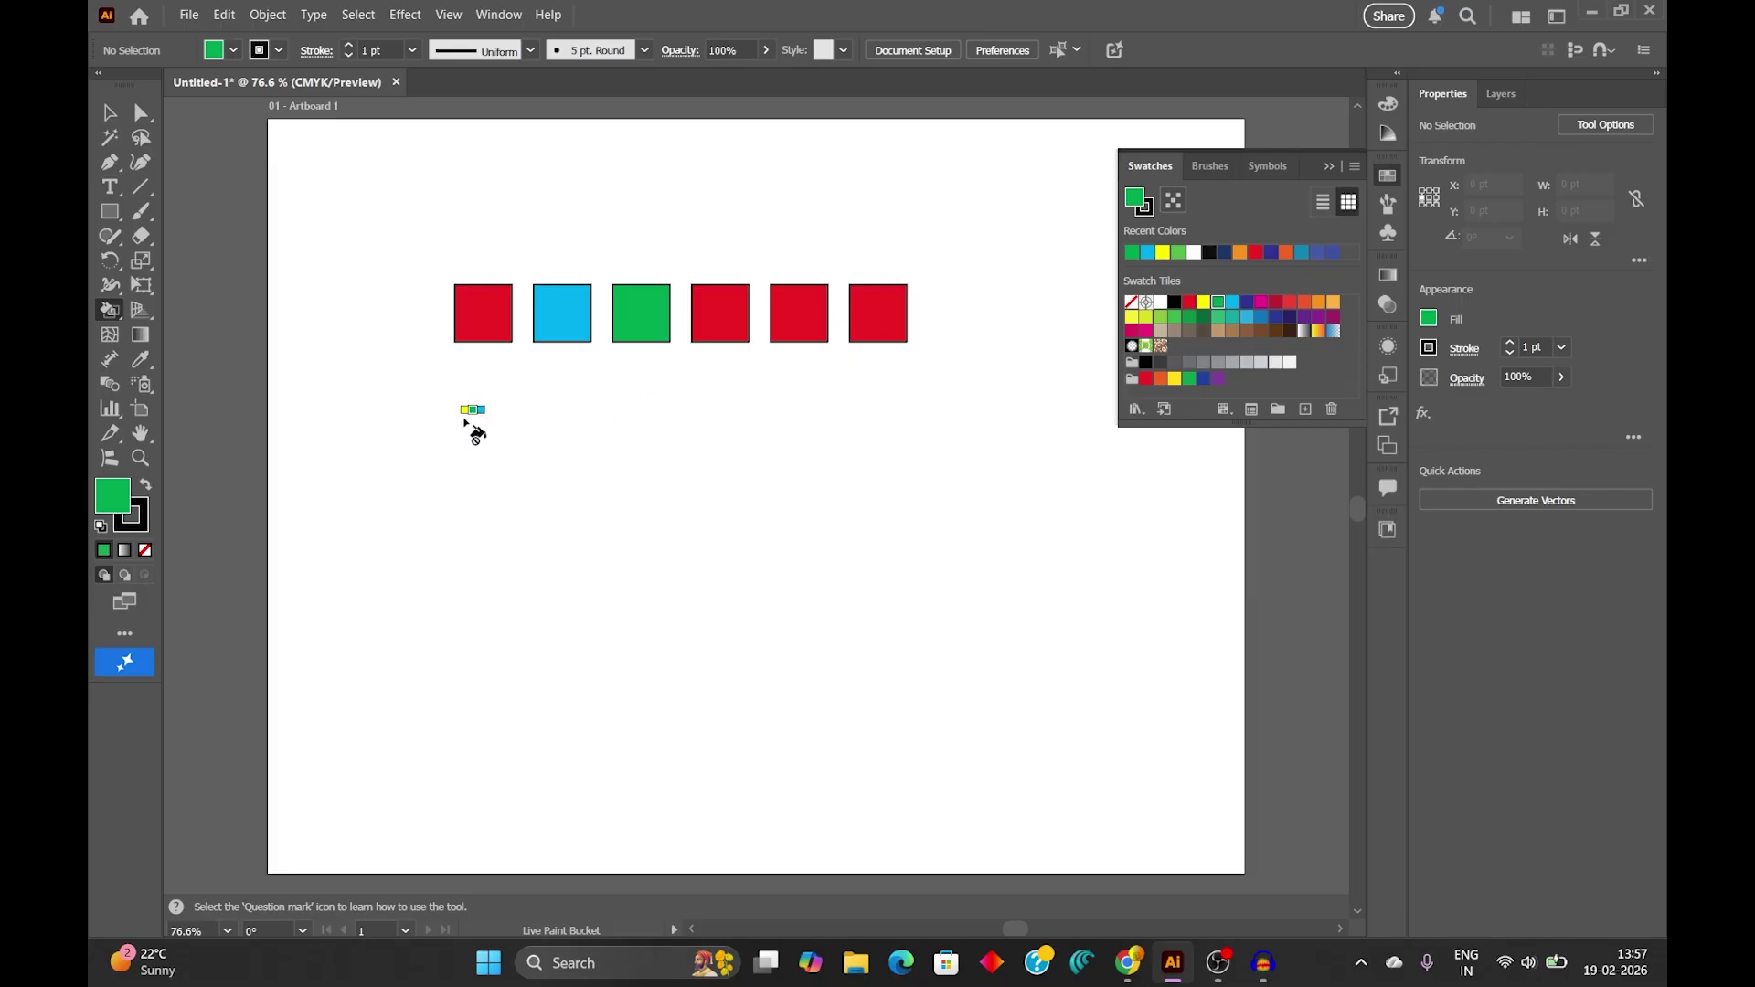
click(108, 114)
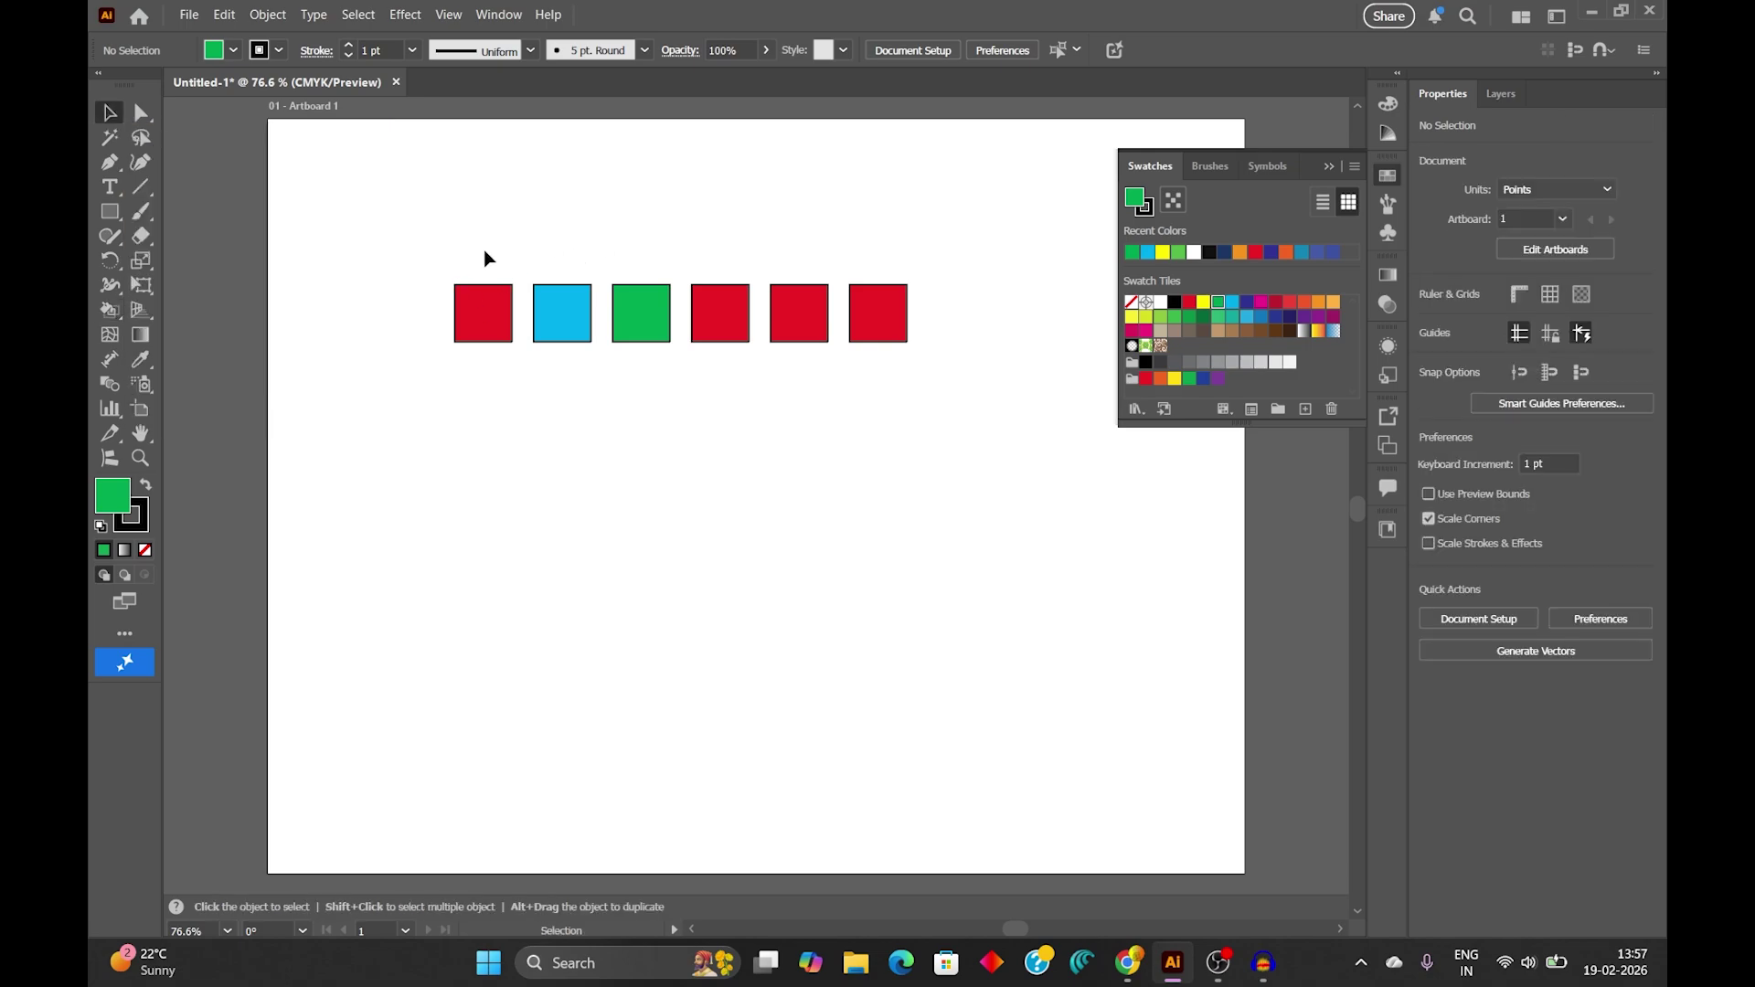
drag(493, 291, 975, 453)
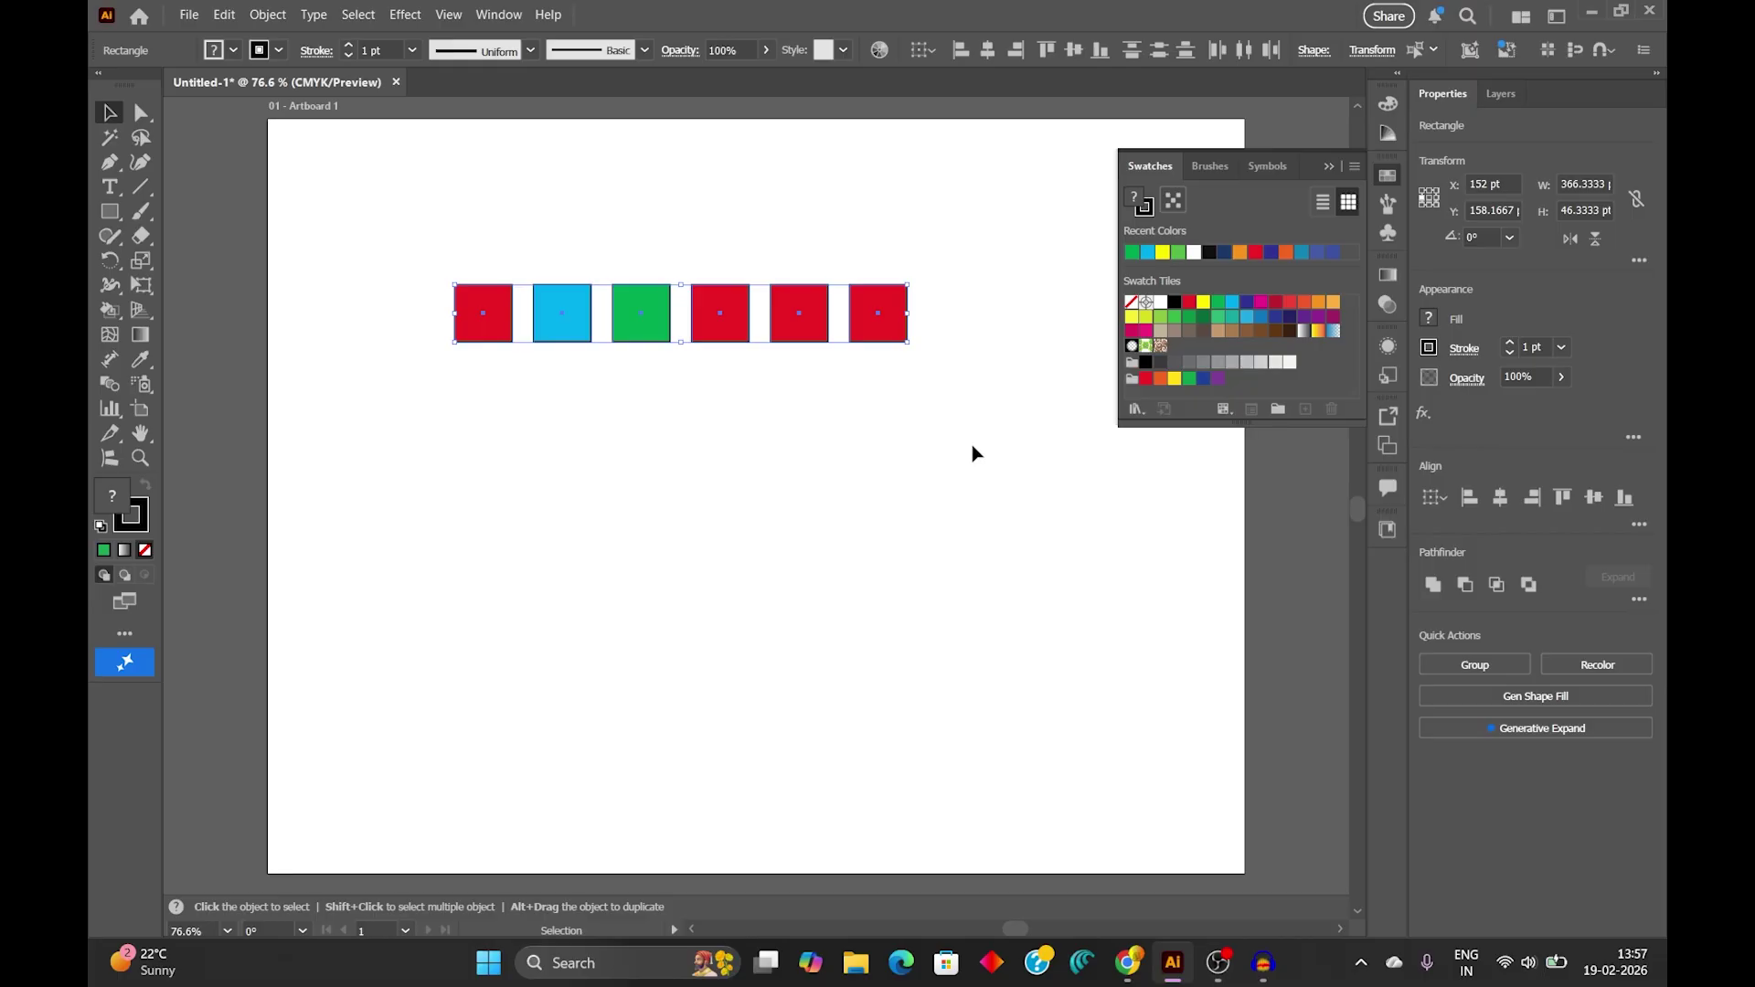
click(112, 313)
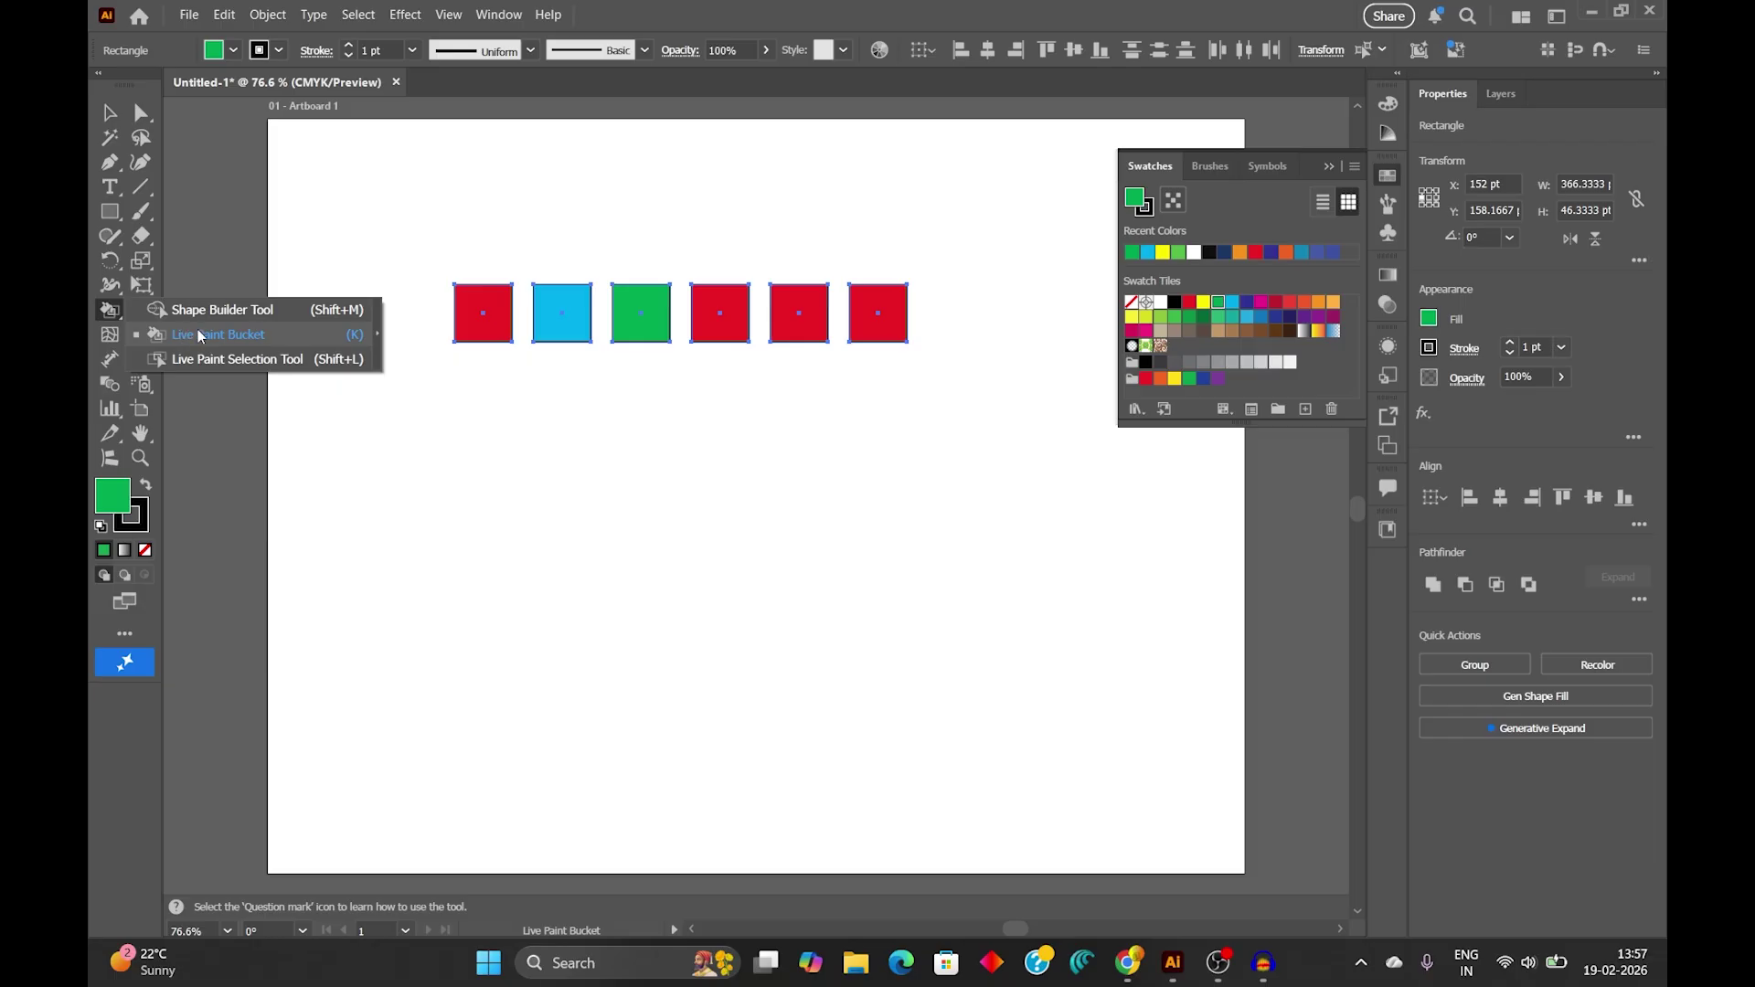
click(253, 337)
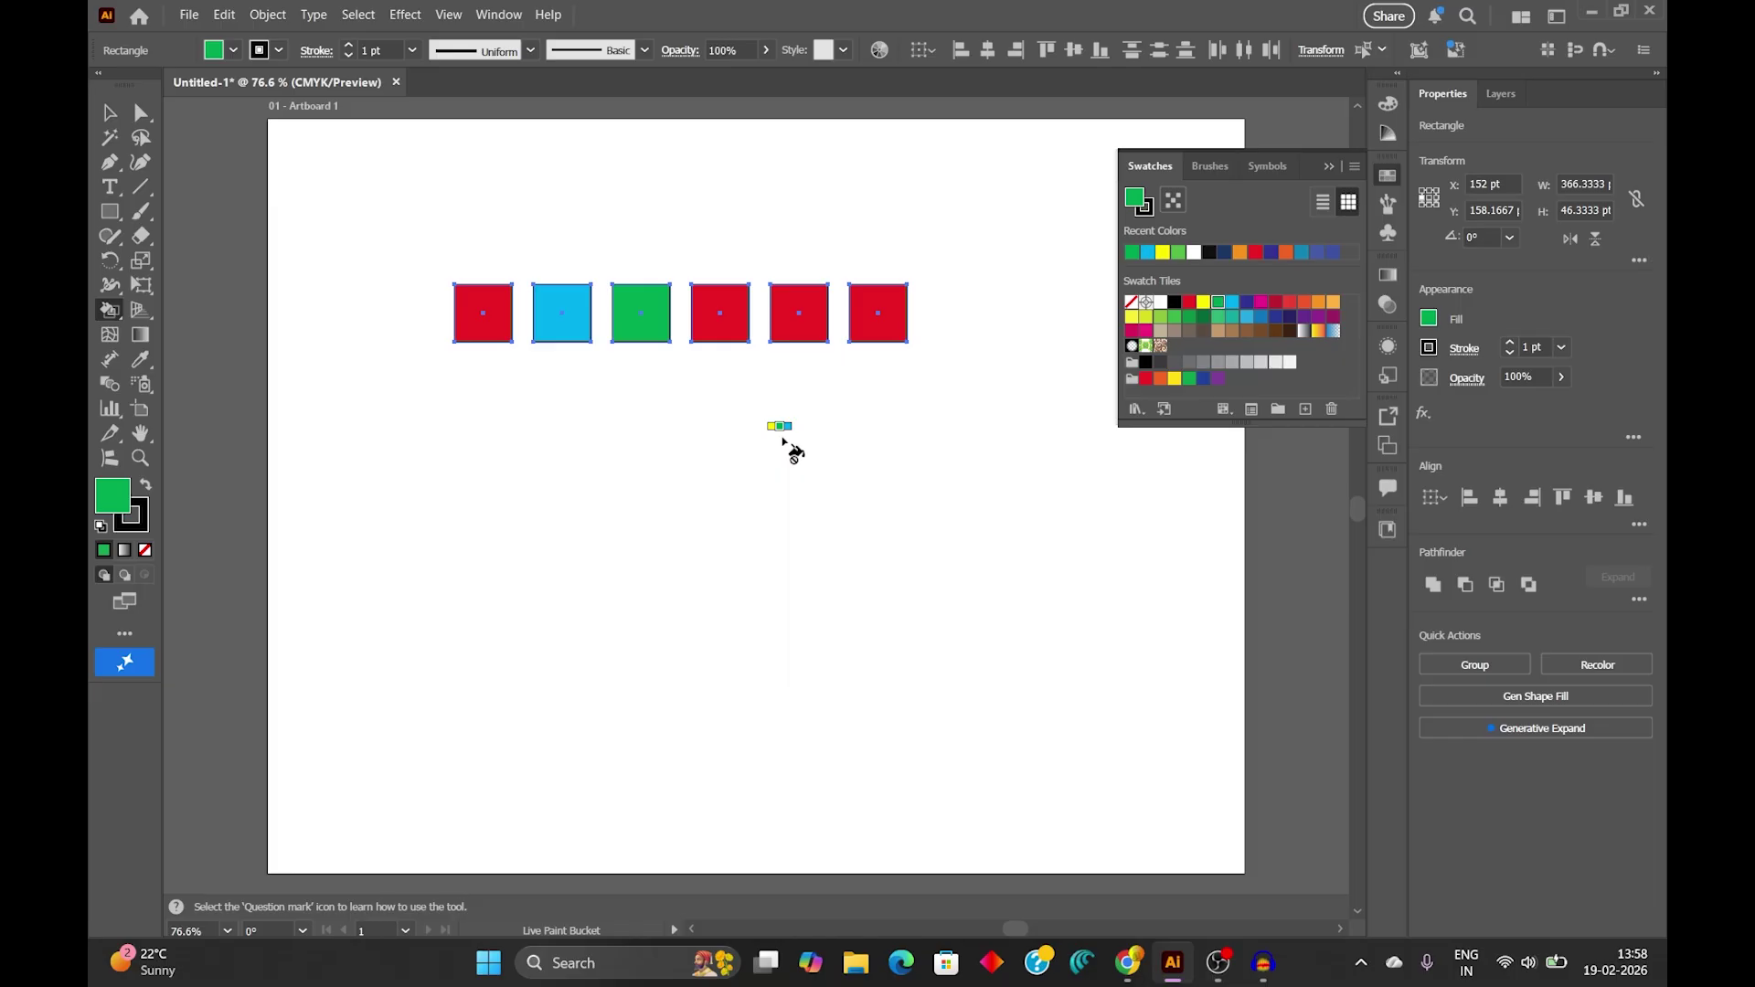
Cycle the Live Paint Bucket's swatches forward to orange-red and paint the third square with it.
key(Right)
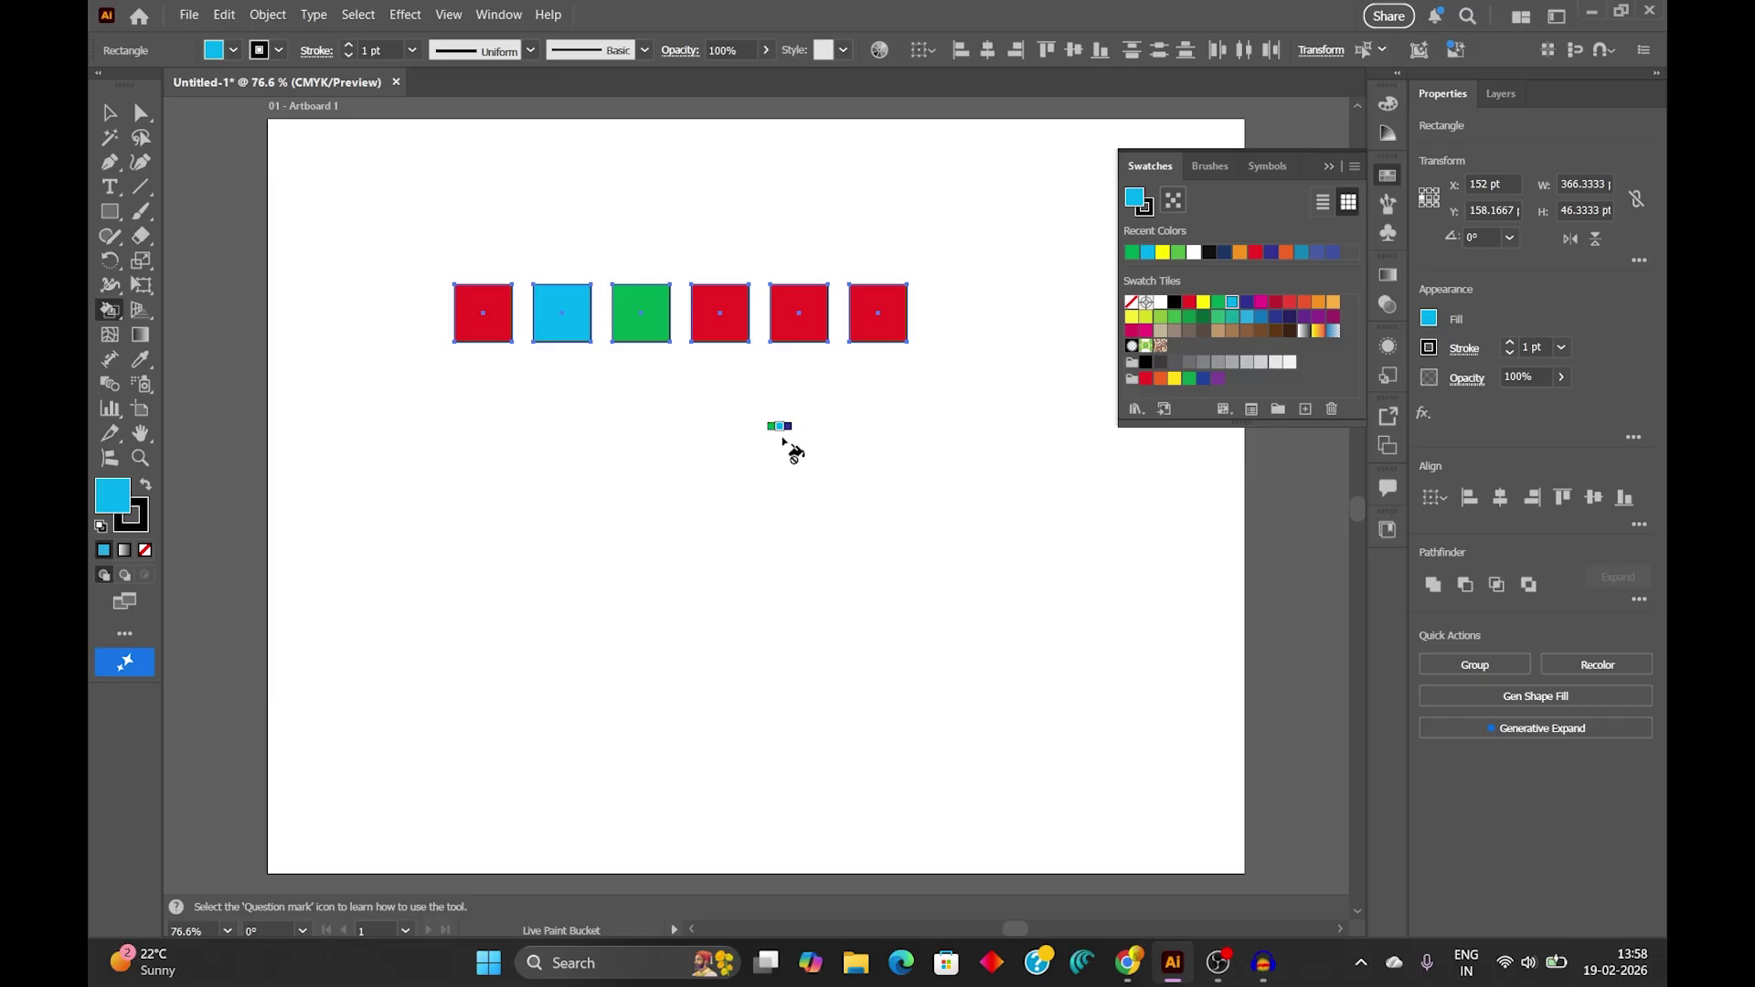
key(Right)
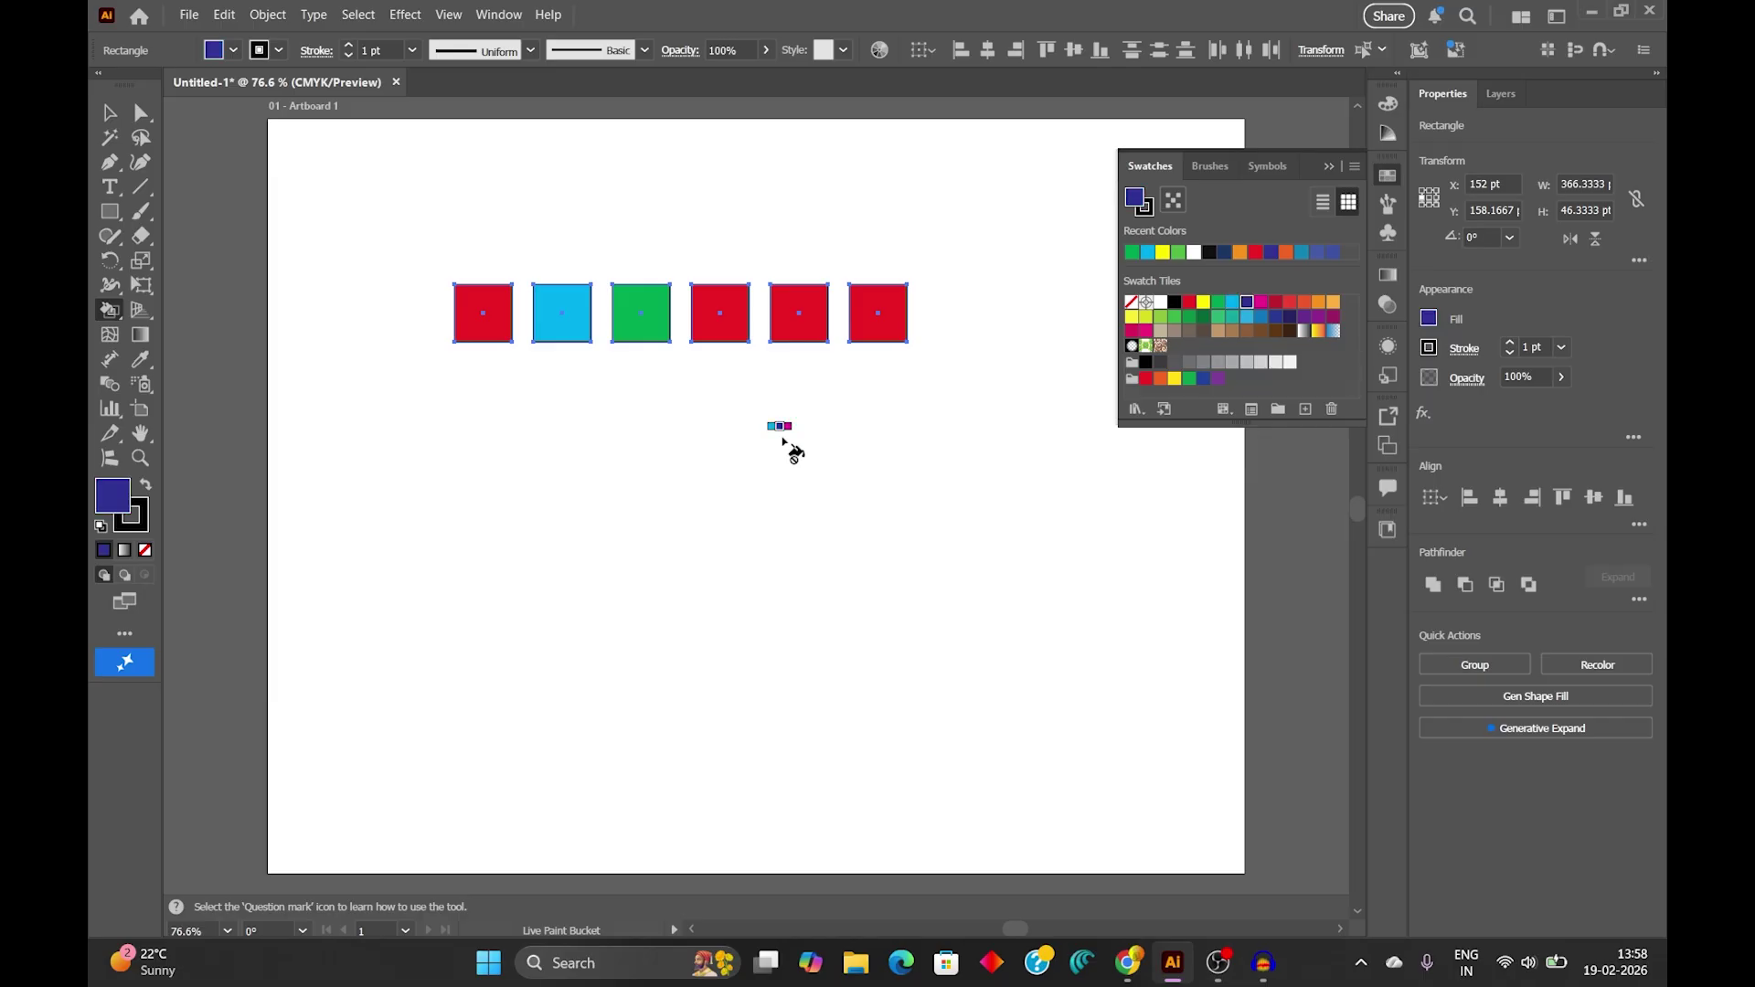
key(Right)
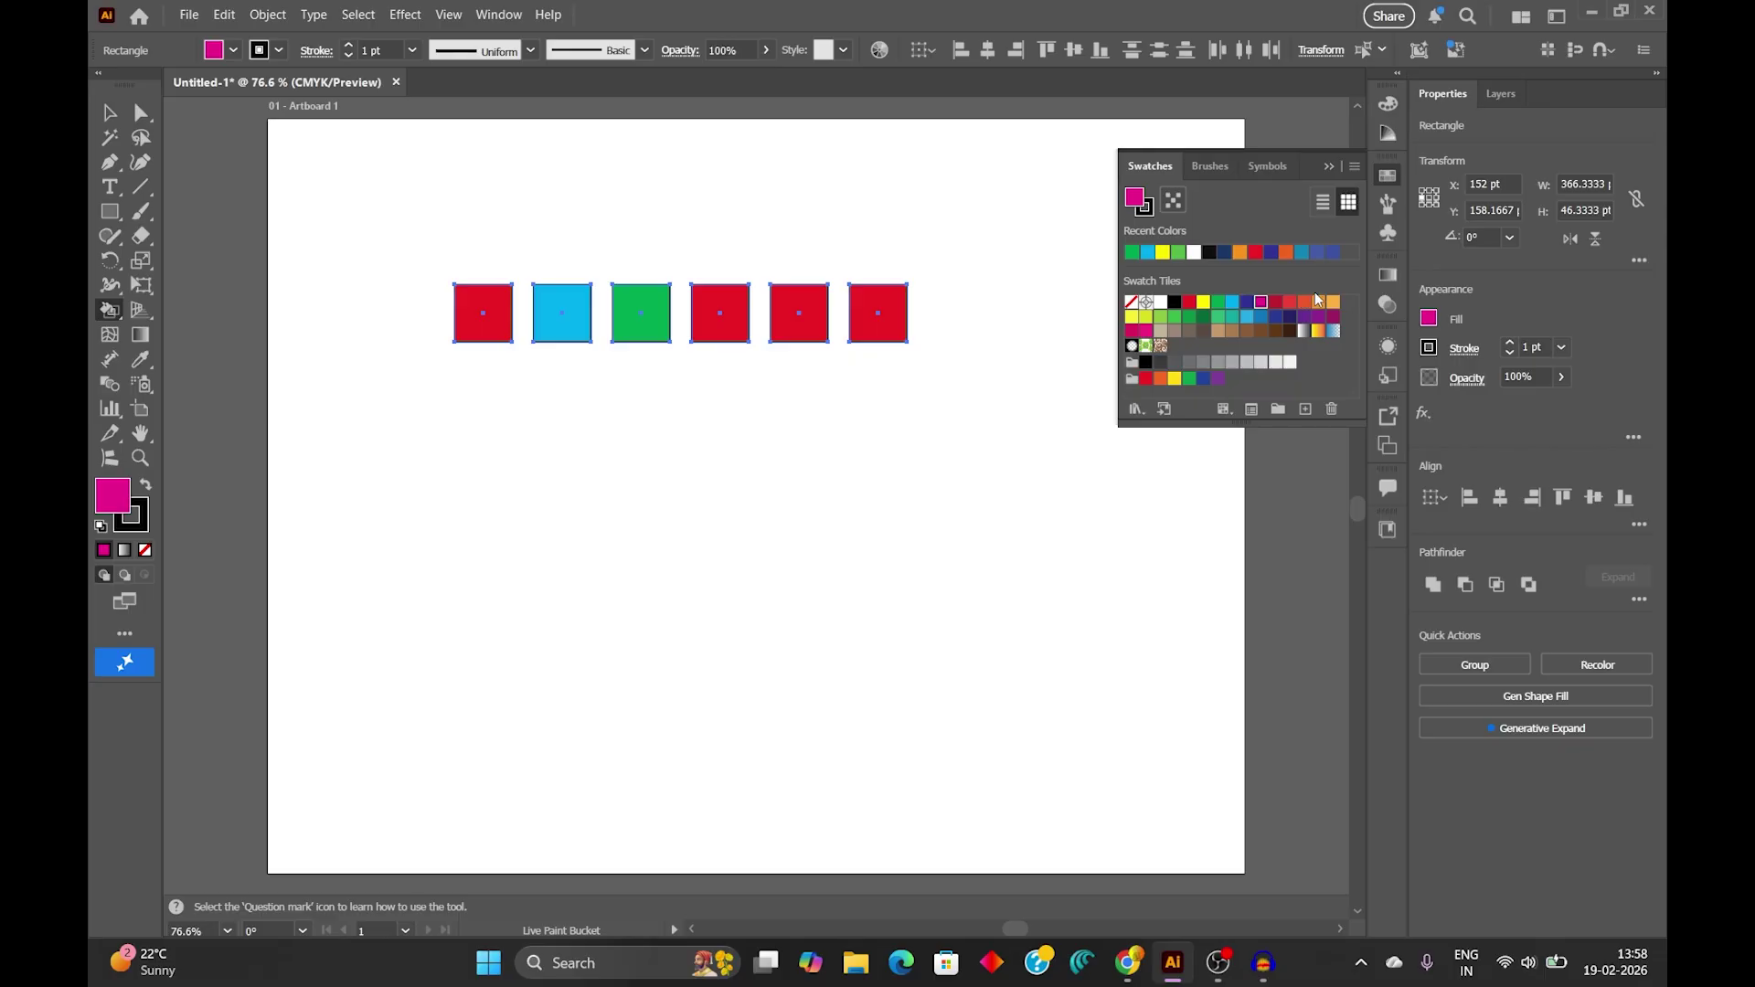
key(Right)
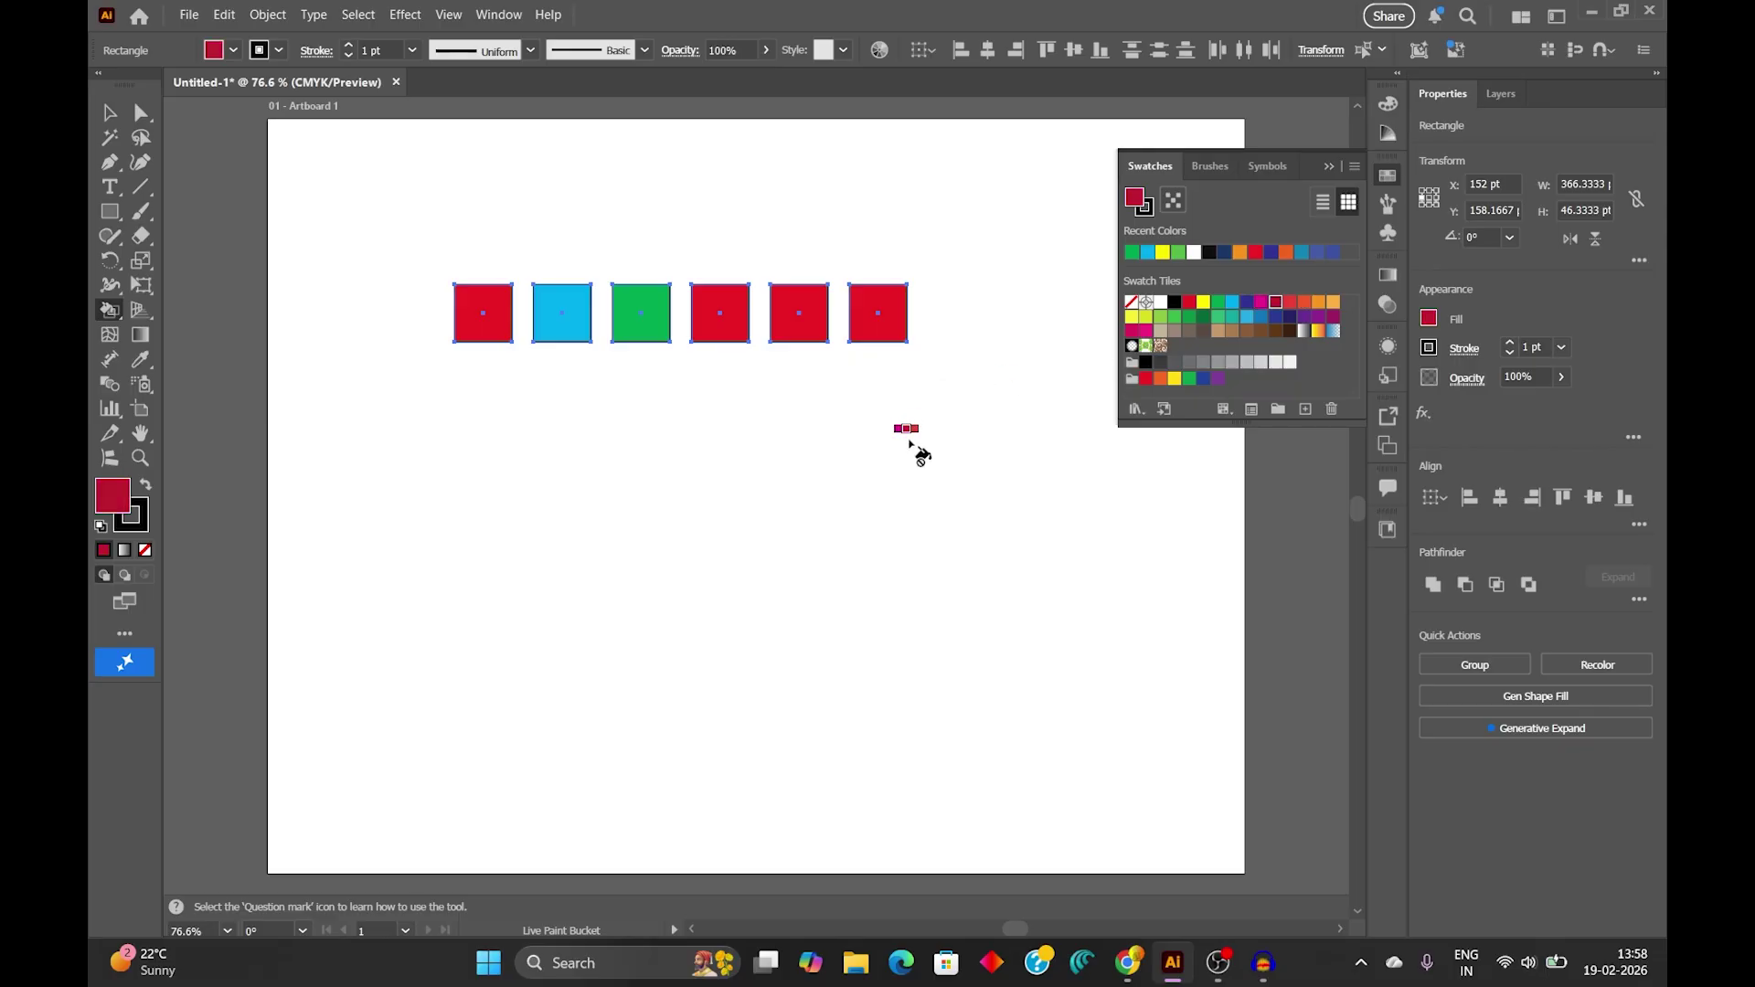
key(Right)
key(Right)
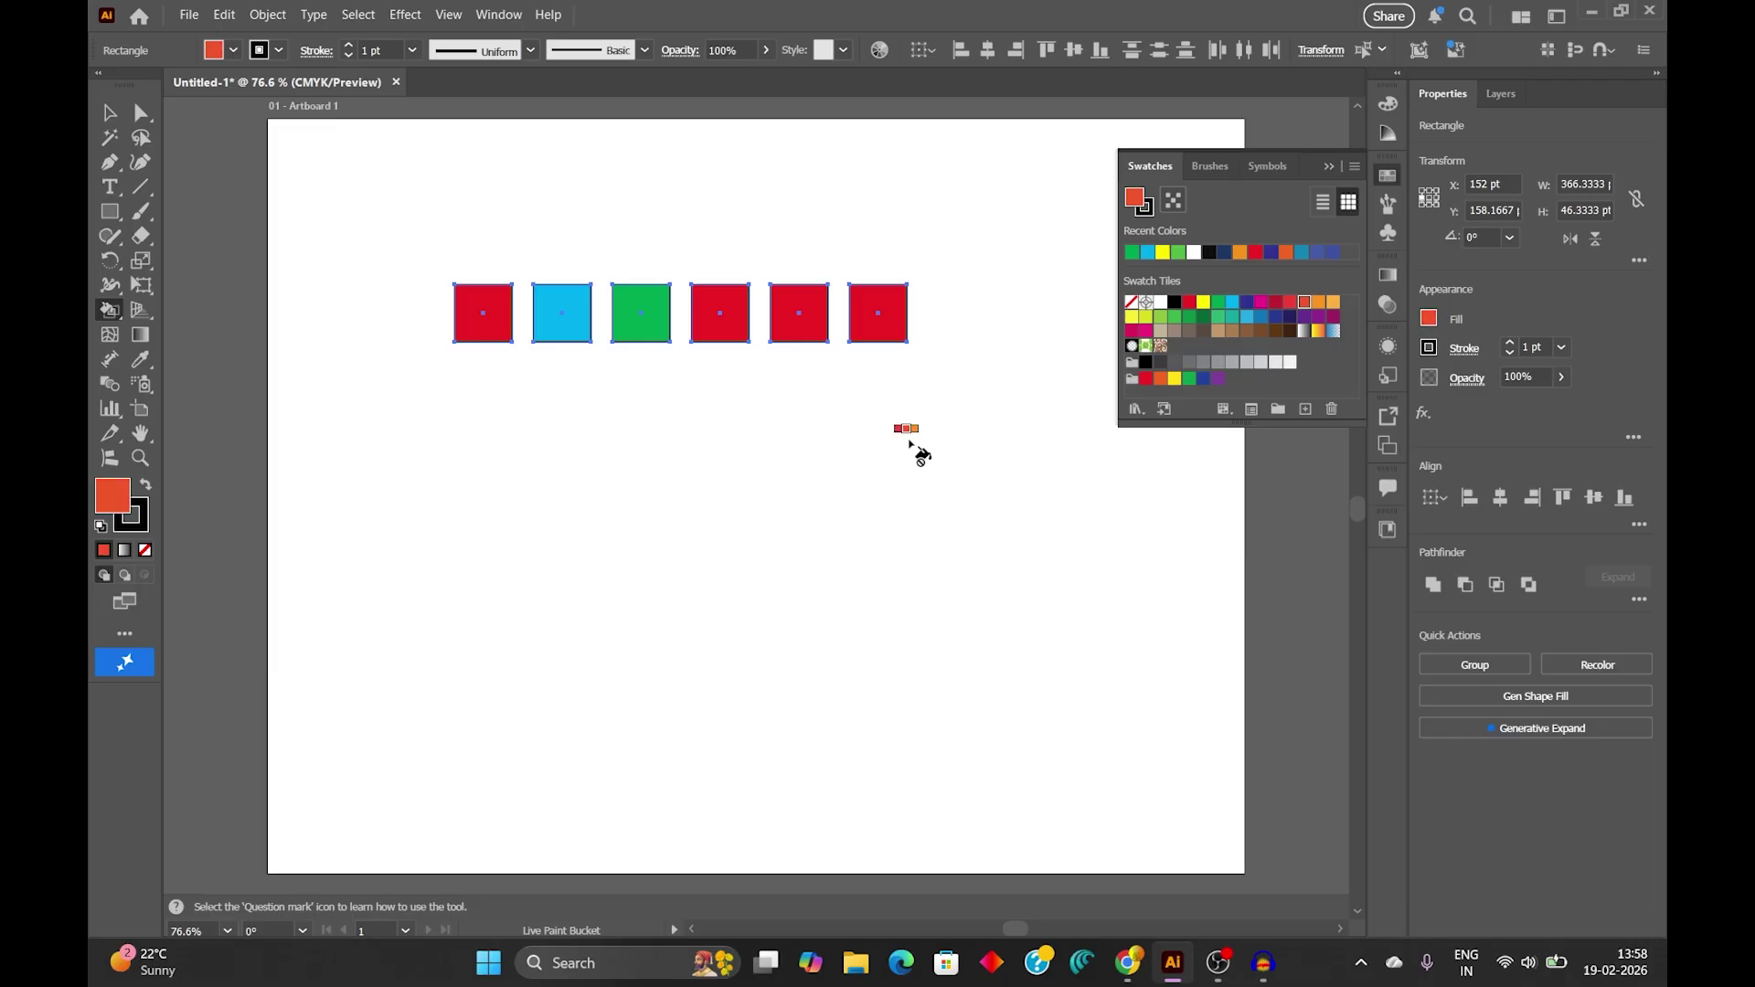
click(638, 331)
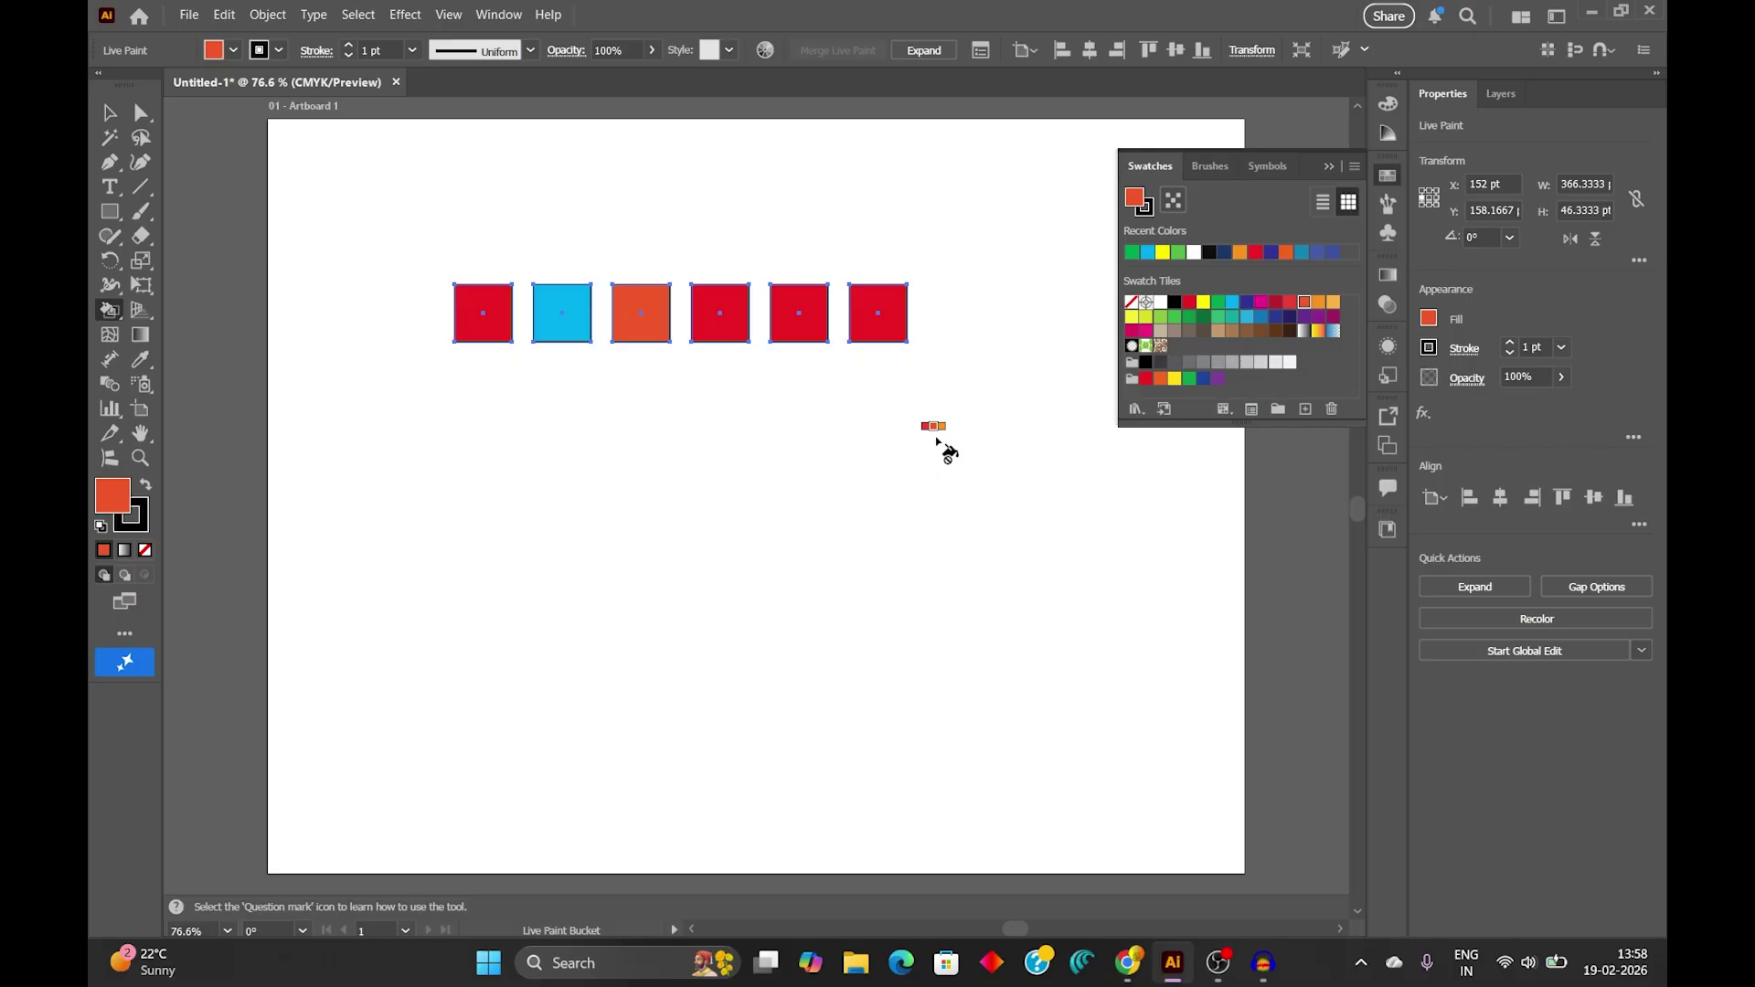
Cycle the Live Paint Bucket's swatches back to yellow and paint the last square in the row.
key(Left)
key(Left)
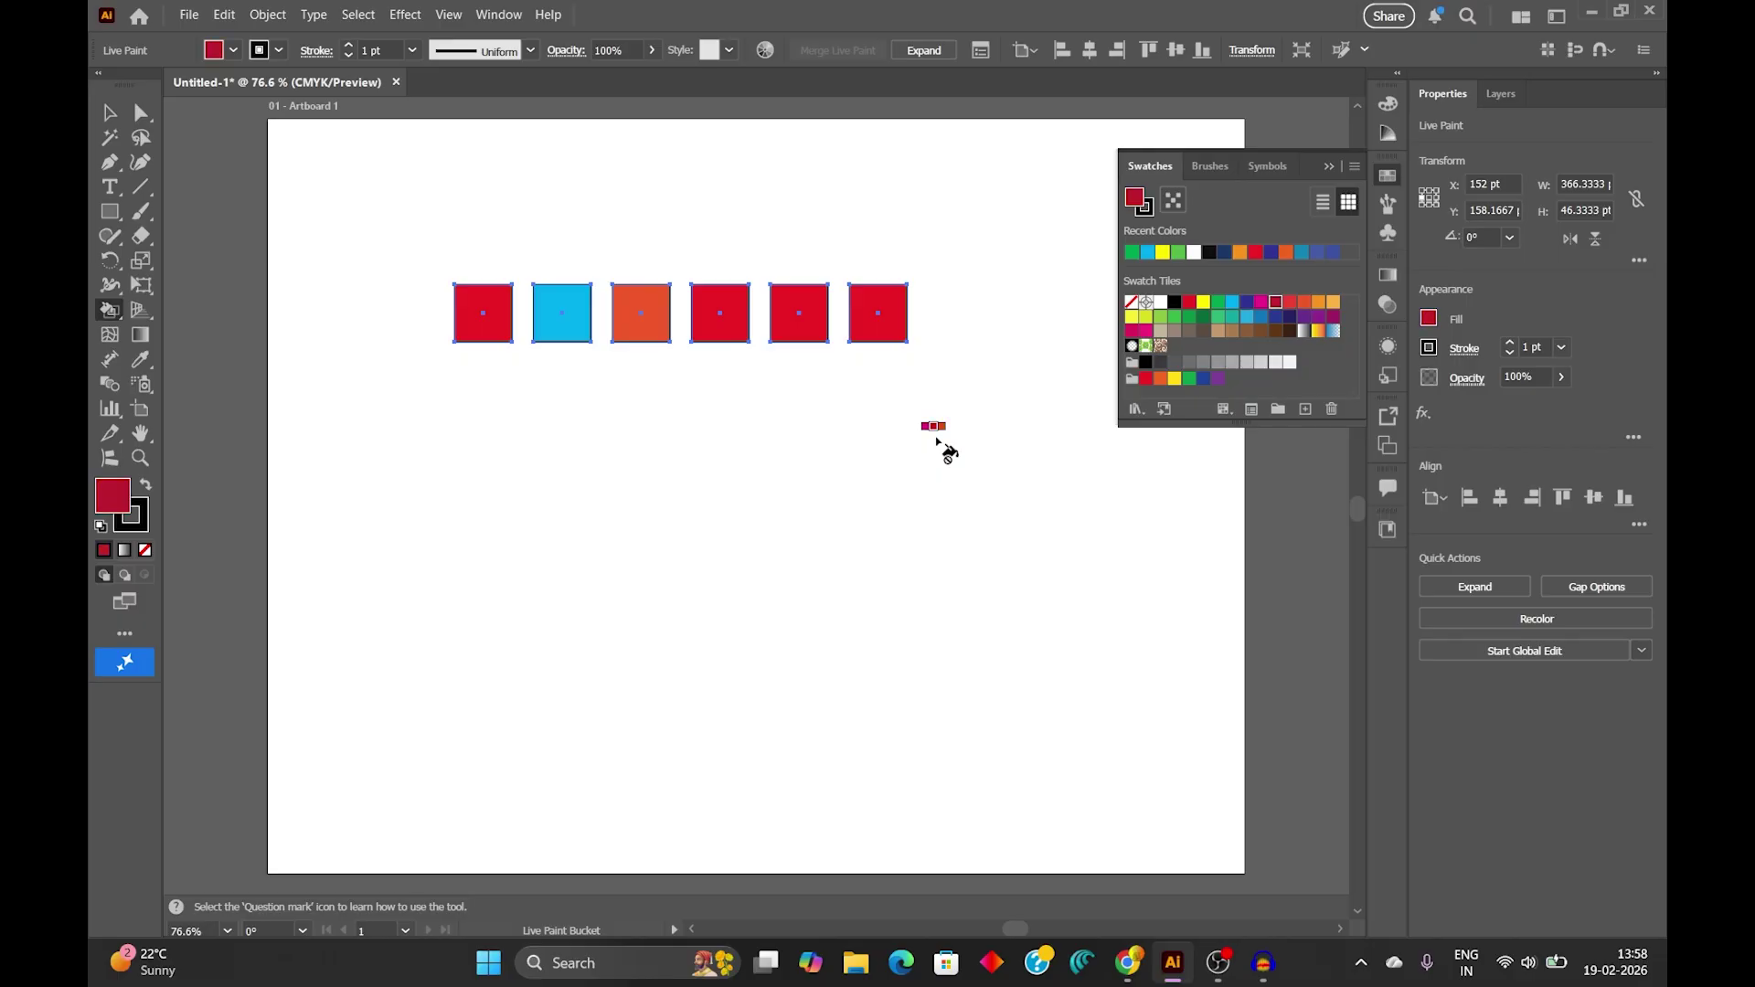
key(Left)
key(Left)
key(Left)
key(Left)
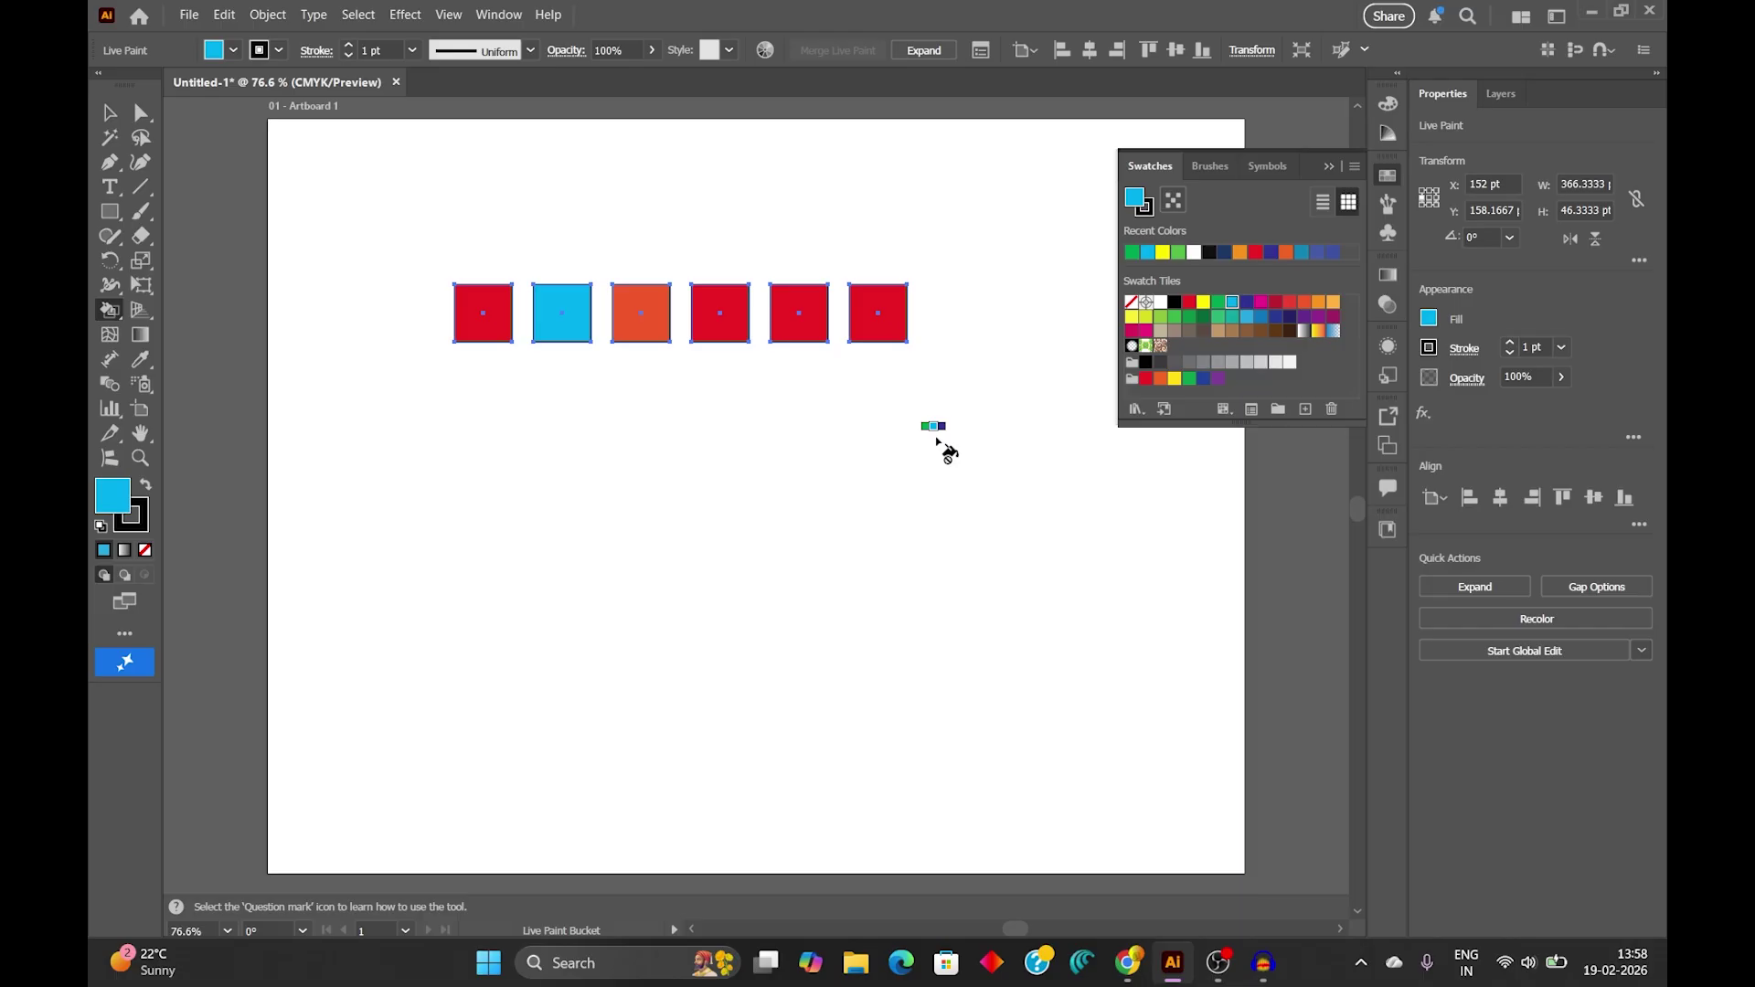
key(Left)
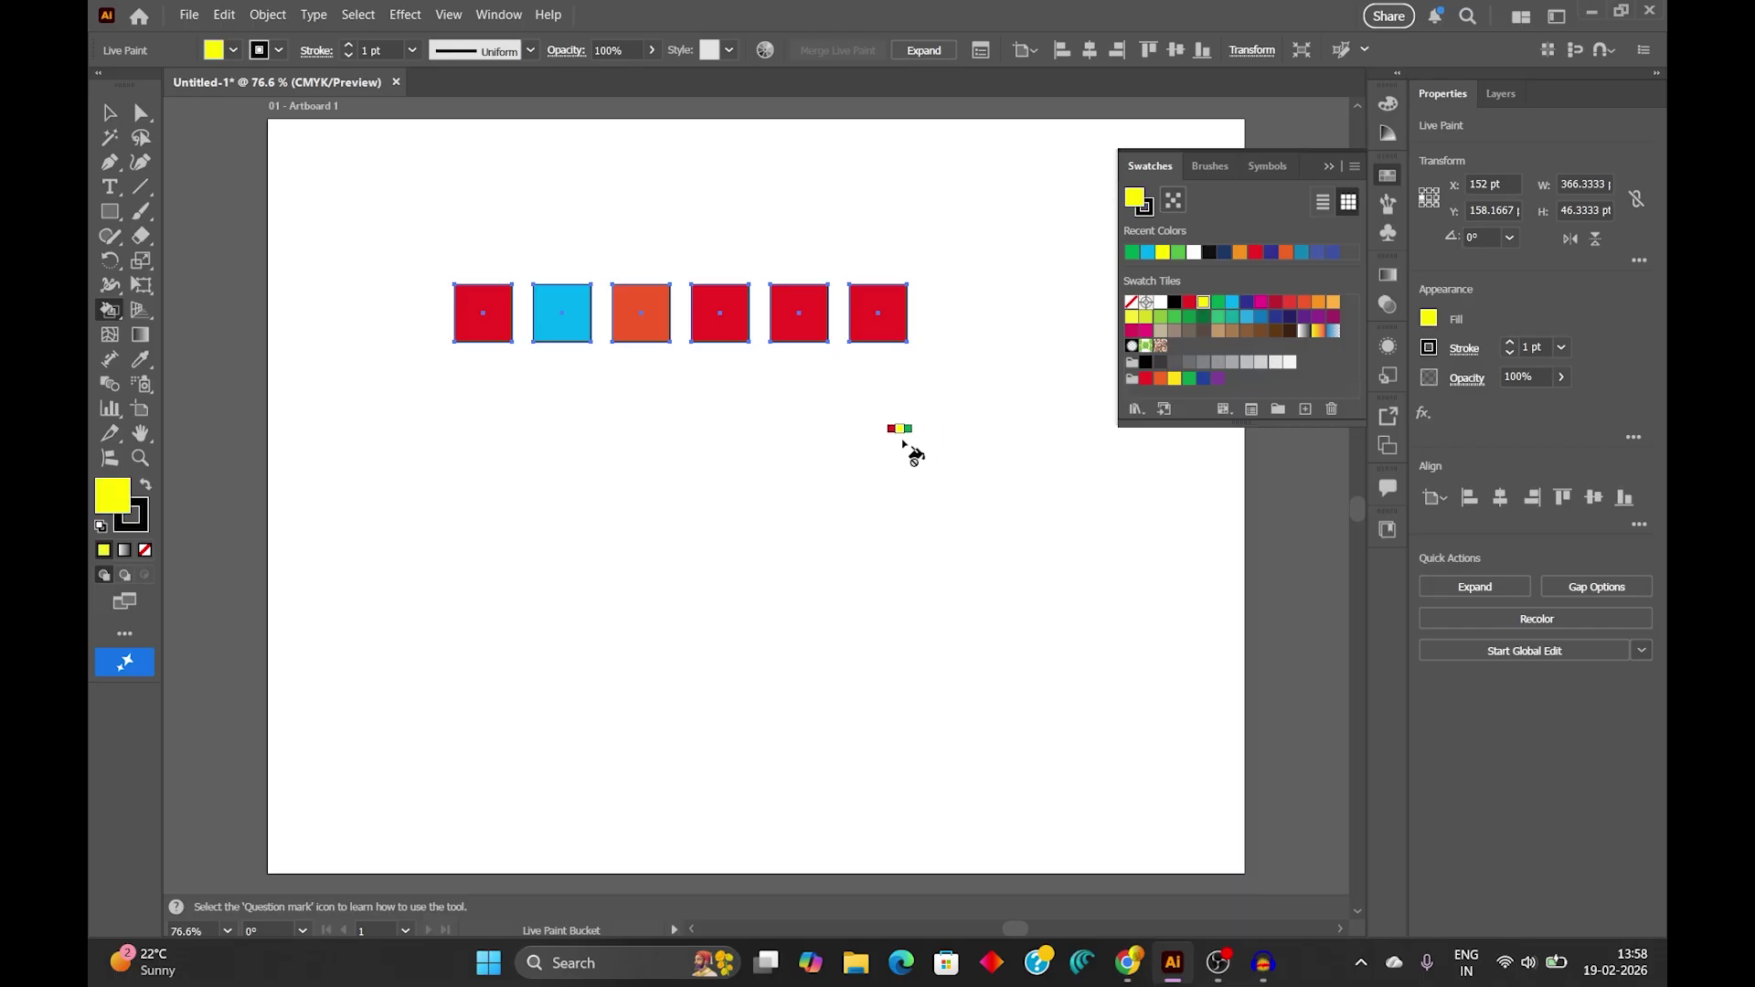
click(890, 326)
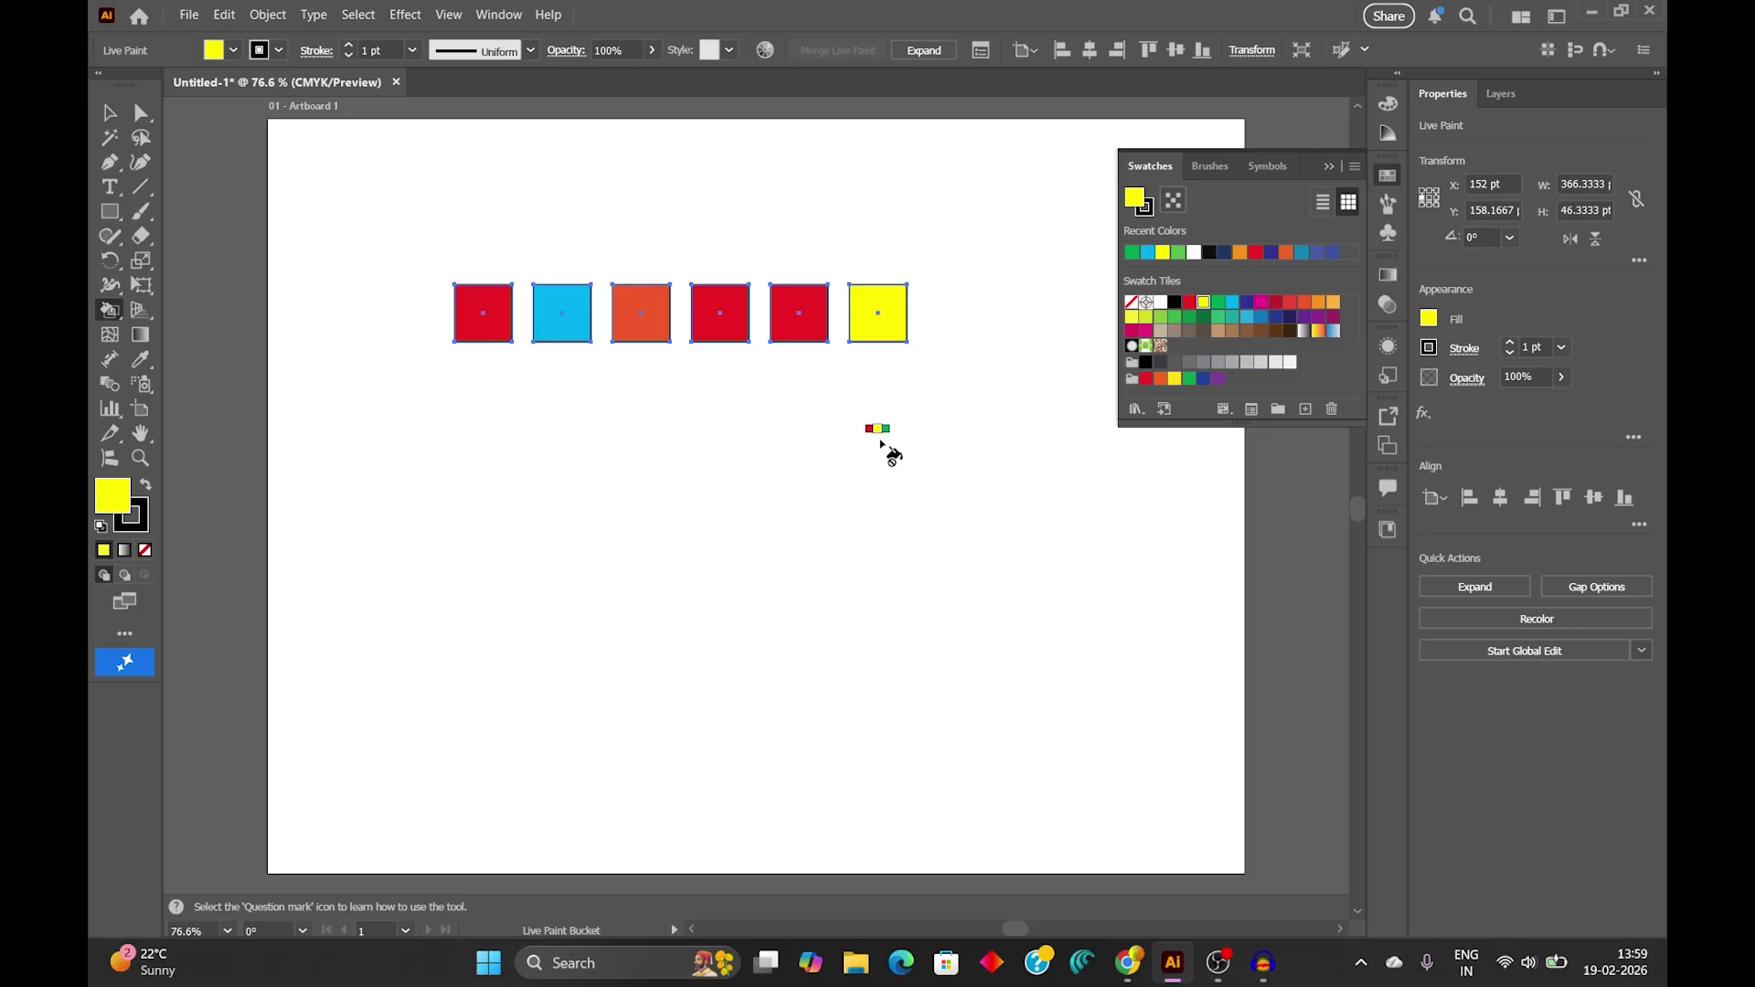
Change the Live Paint Bucket's colour to black and paint the fifth square.
key(Left)
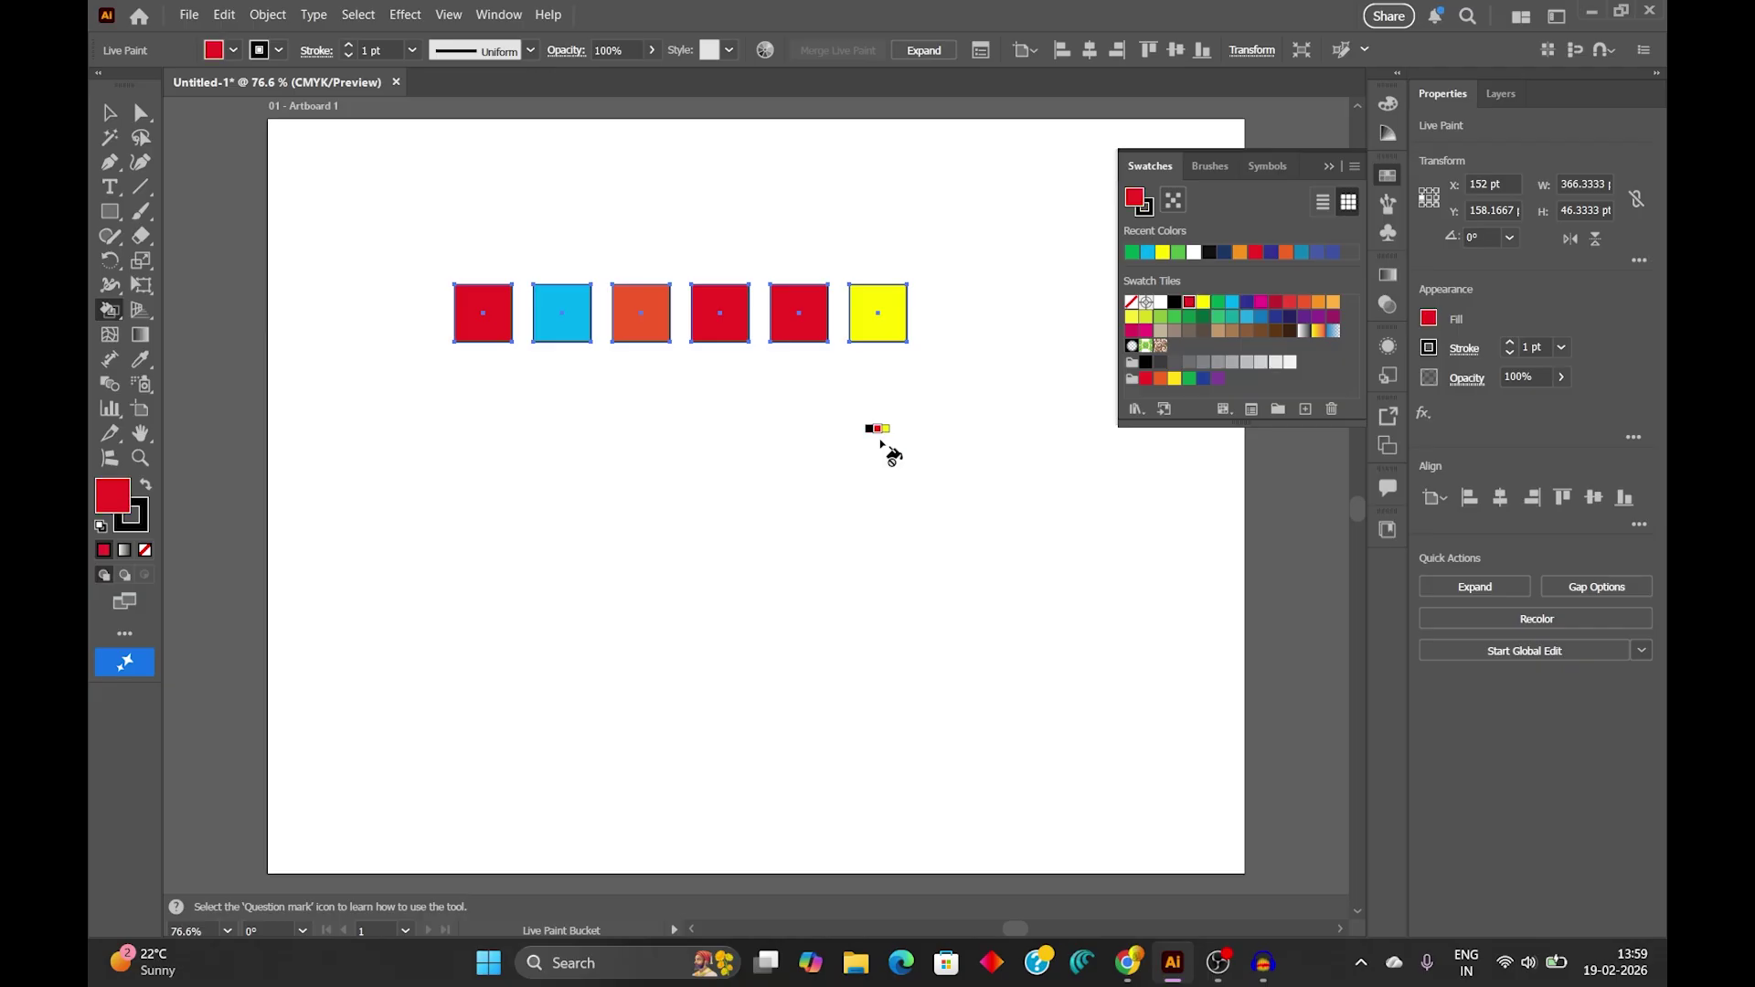
key(Left)
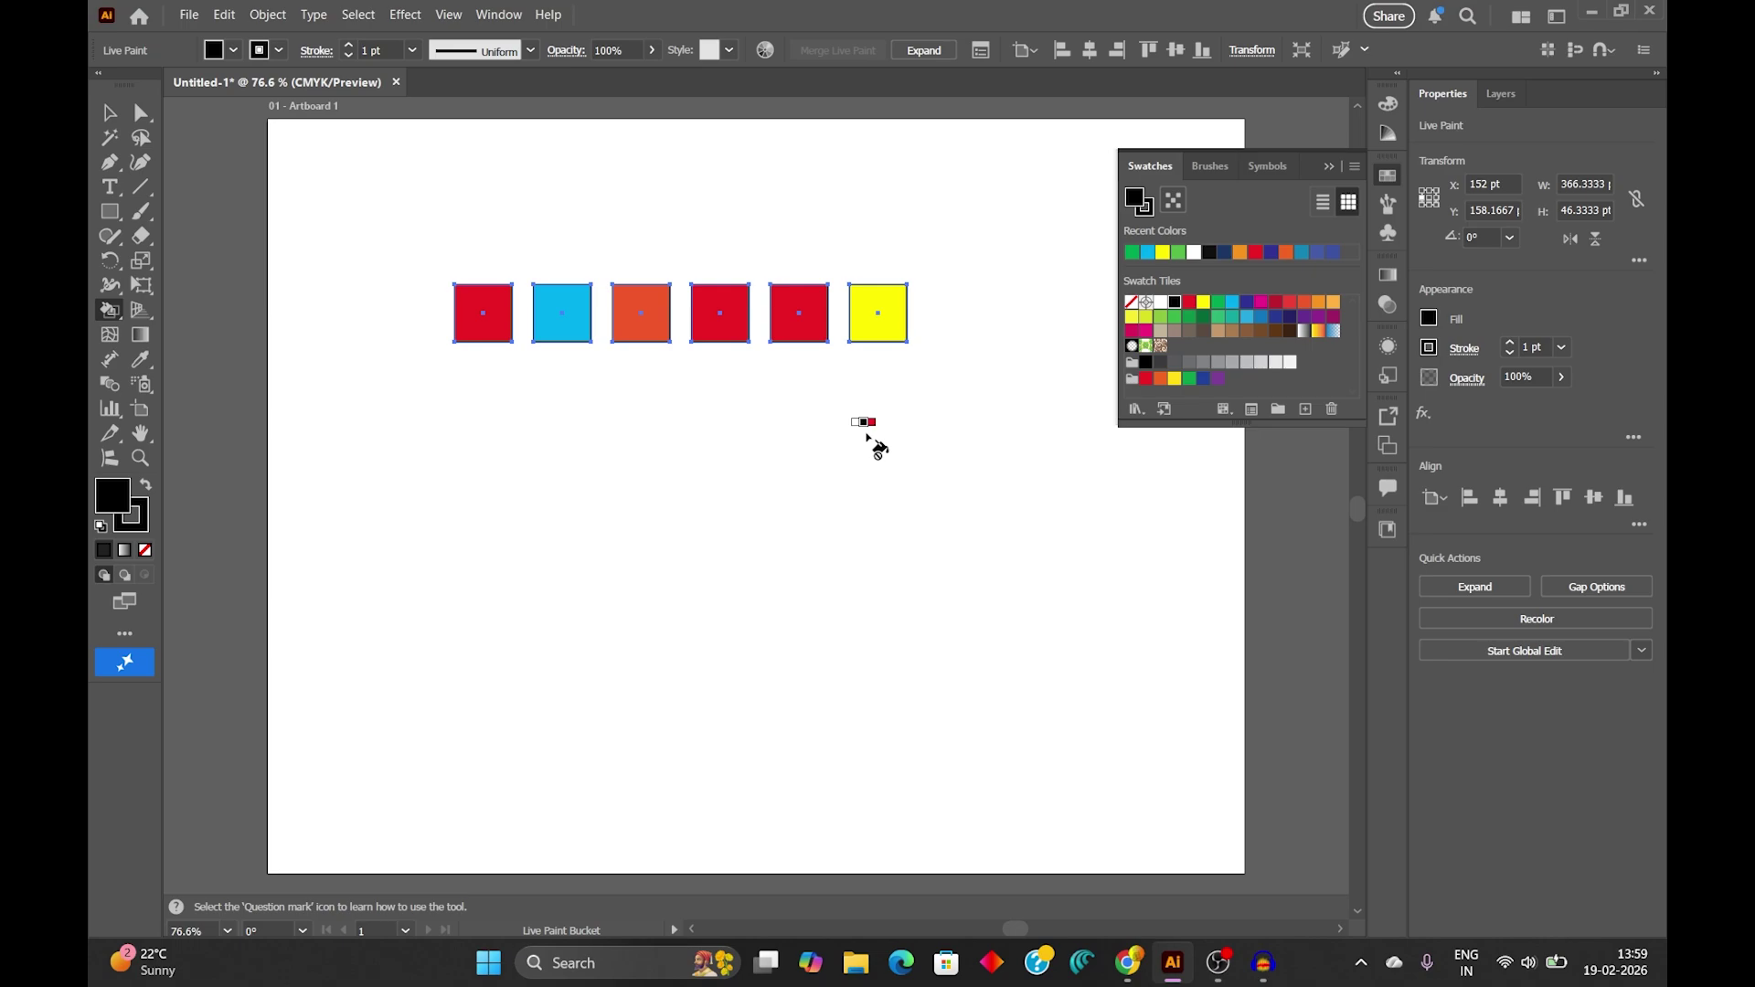
click(807, 321)
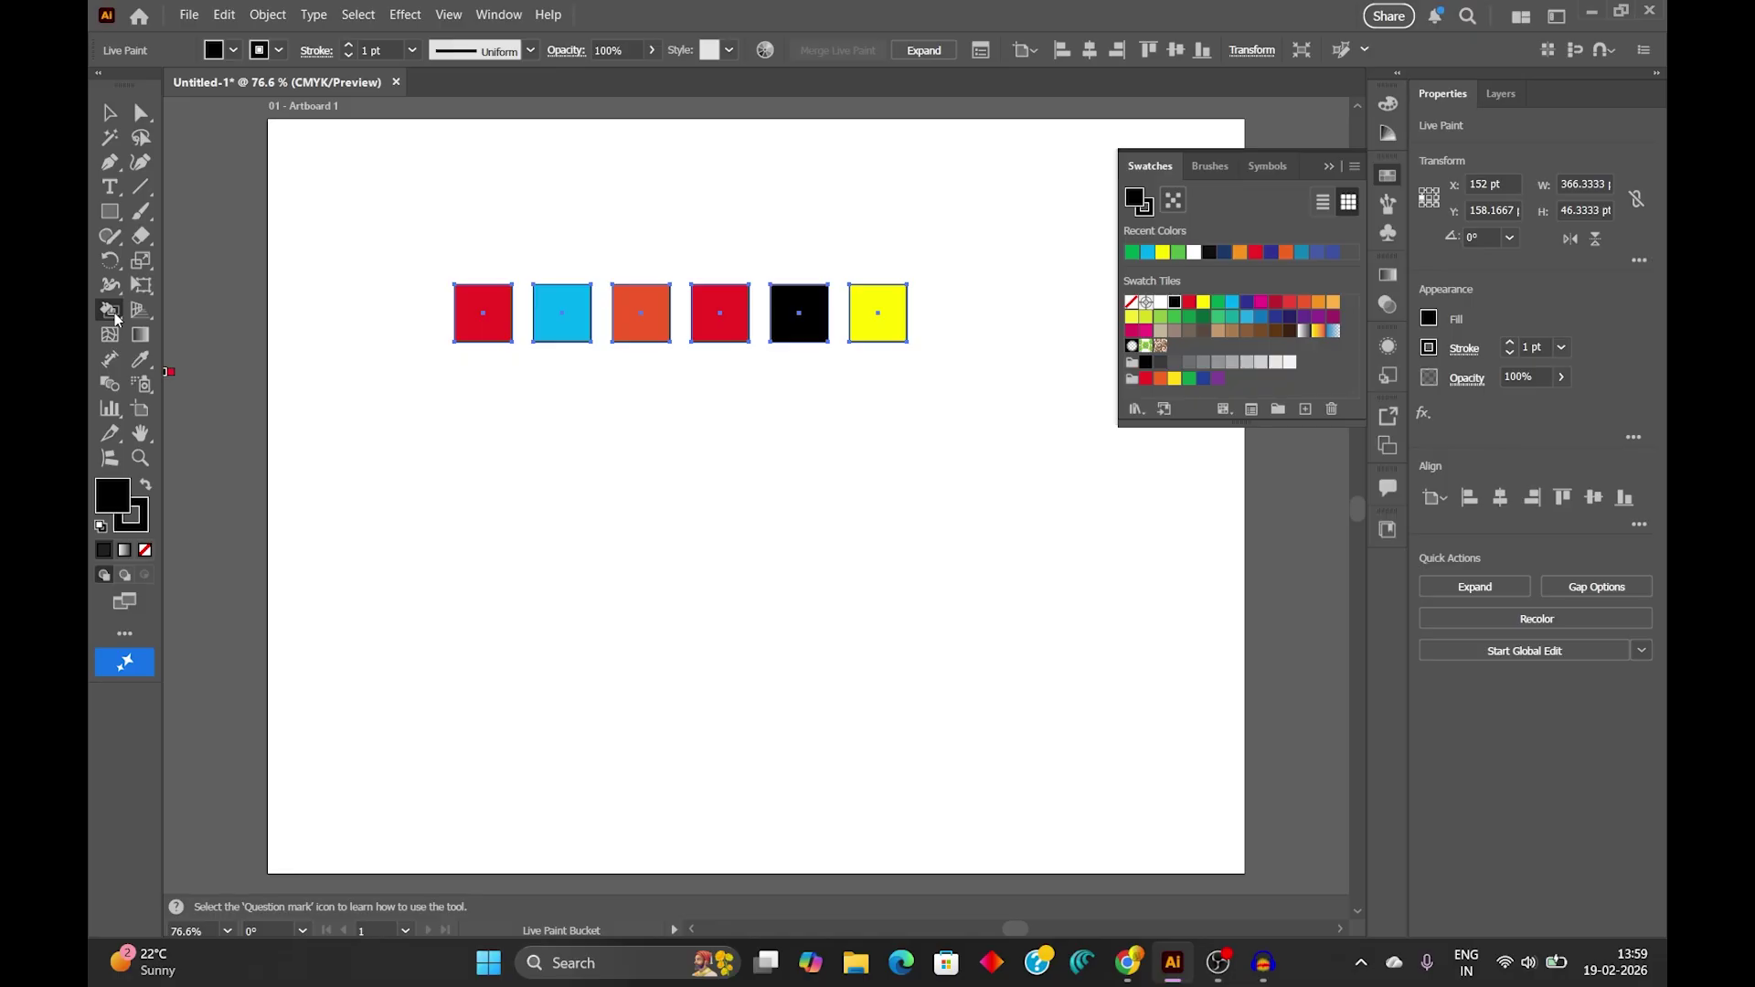
Switch to Live Paint Selection, then return to the Selection tool and deselect the row of squares.
right_click(116, 315)
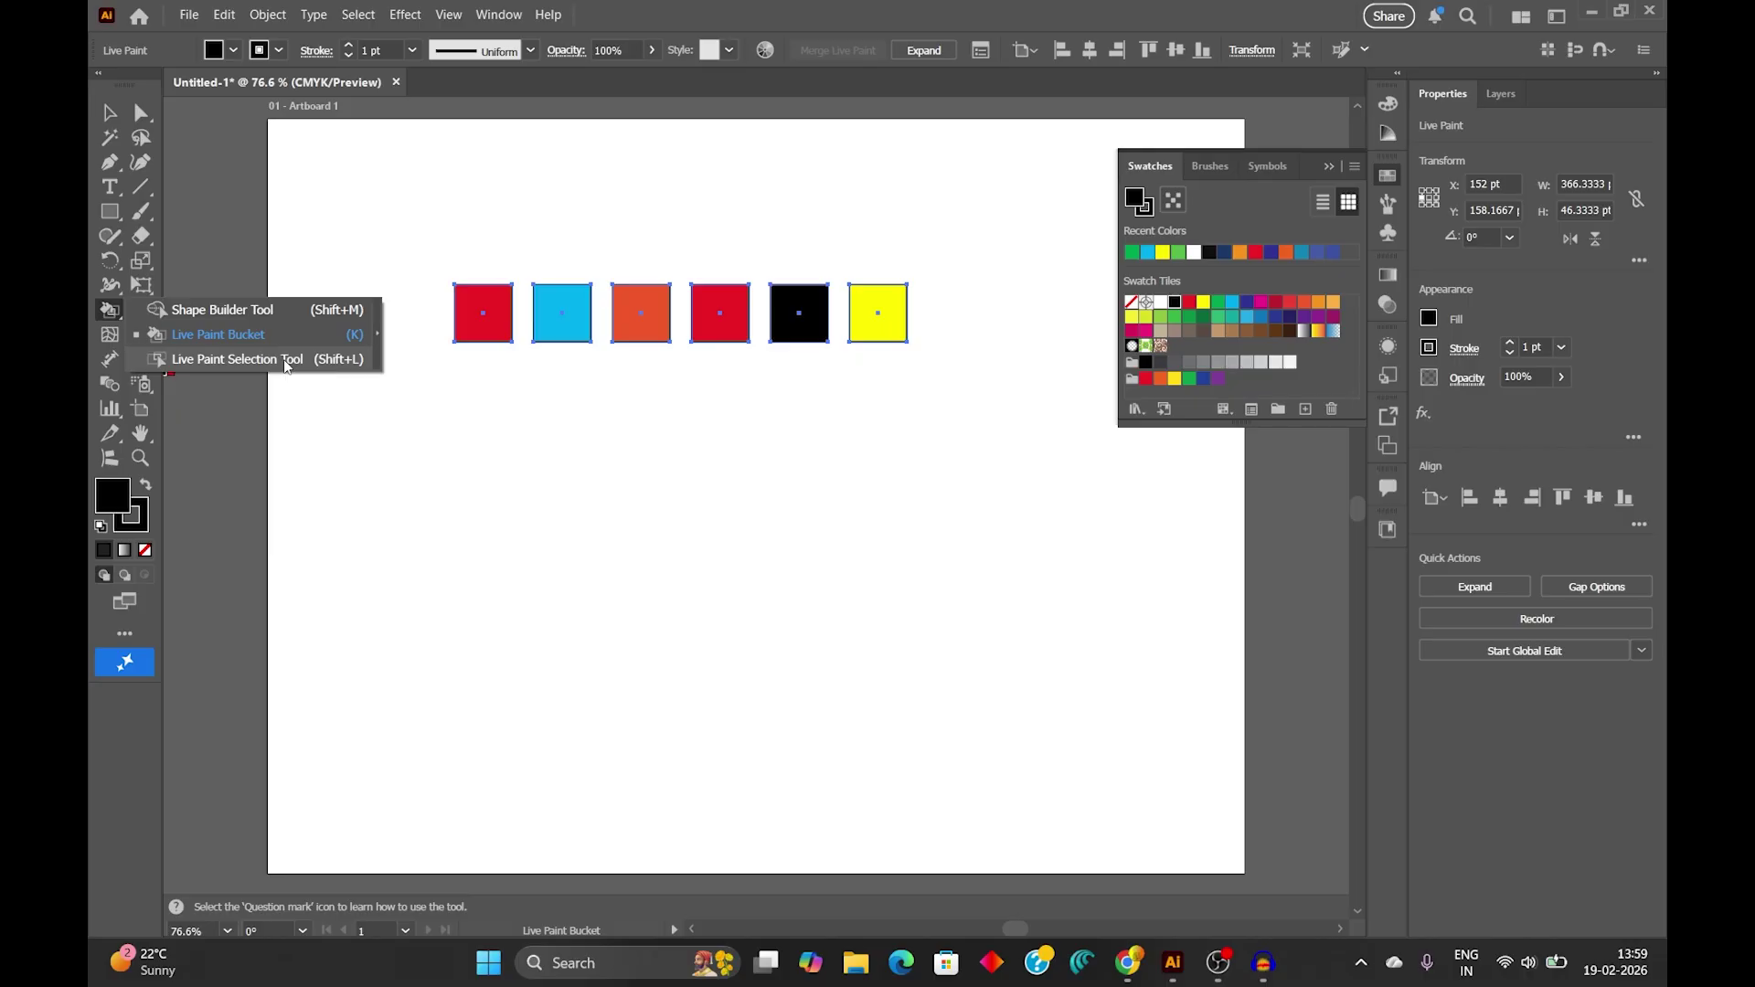
click(203, 358)
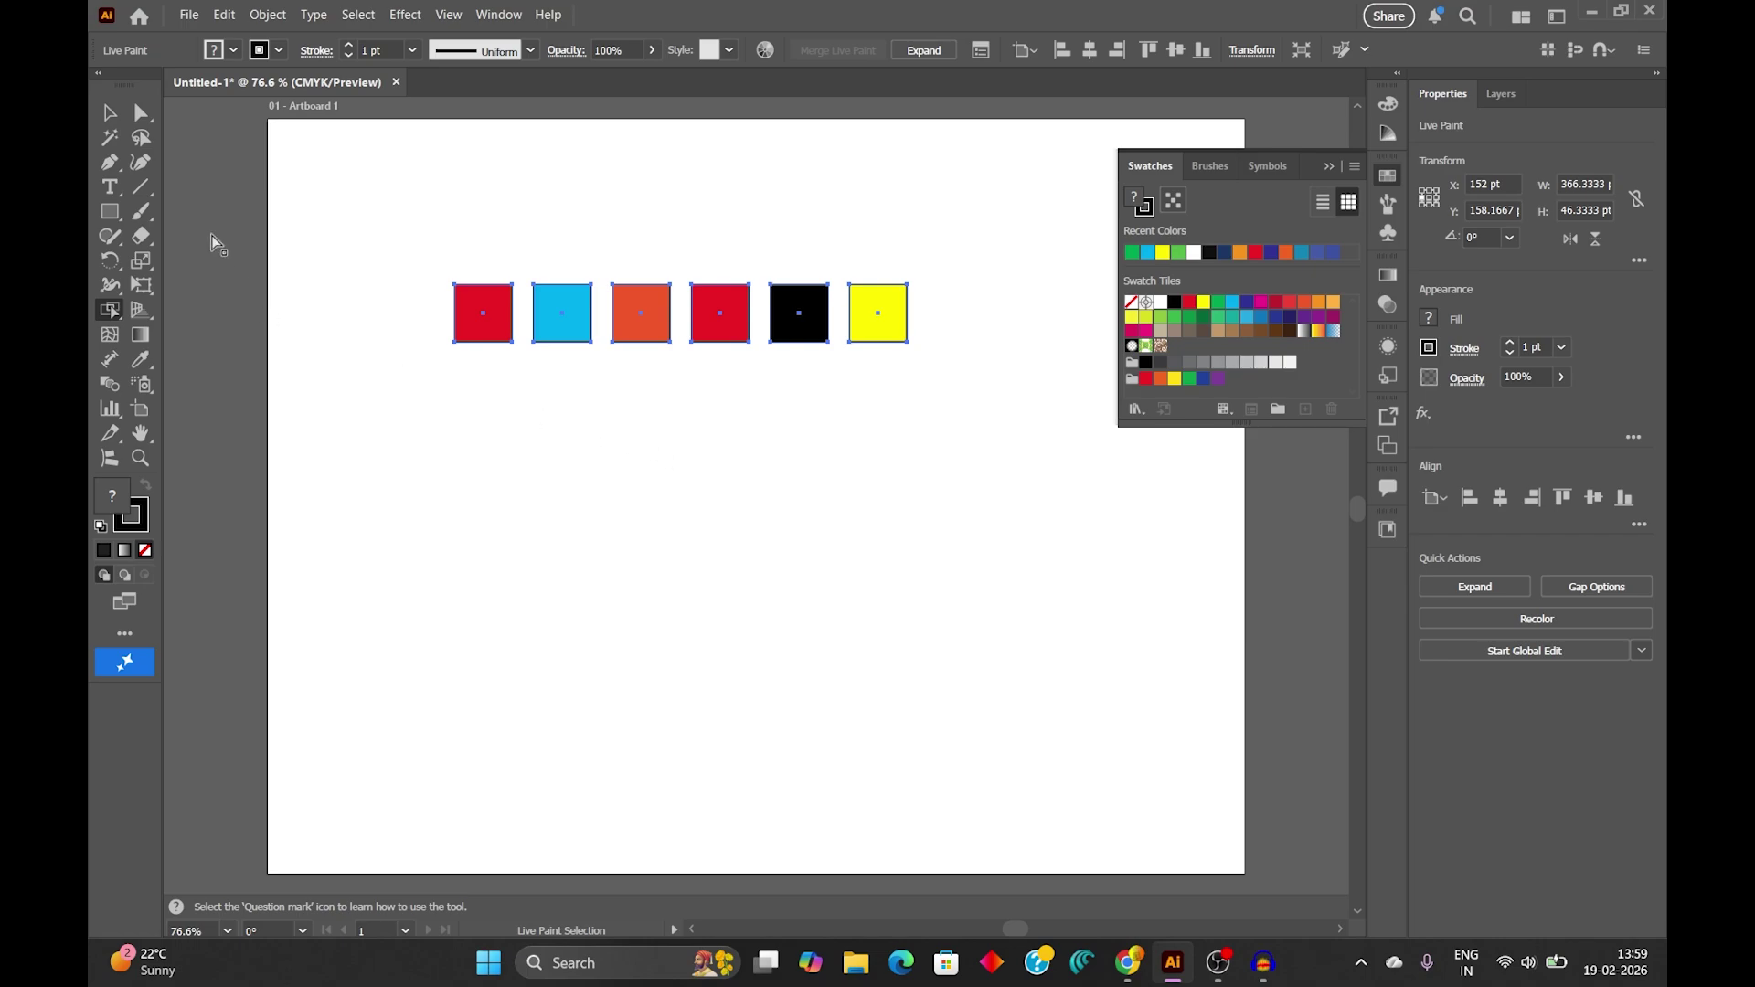
click(111, 113)
click(589, 475)
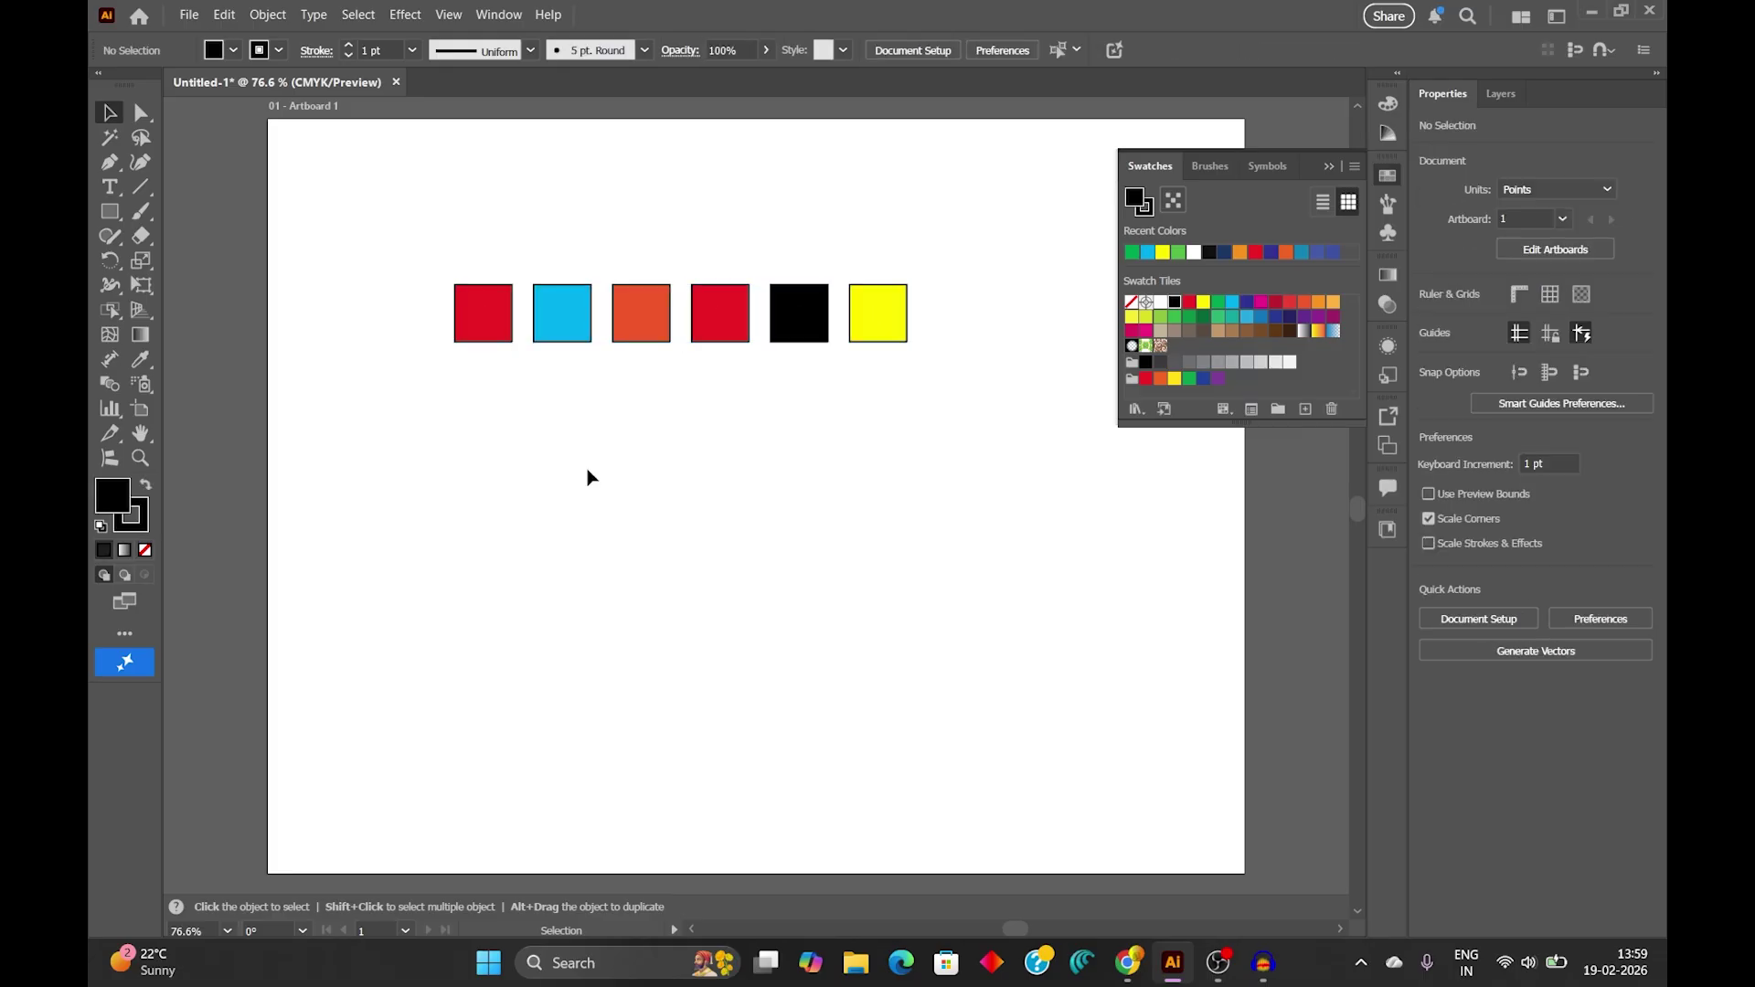
Select the first square's face with the Live Paint Selection tool and recolour it light green.
click(110, 312)
click(110, 311)
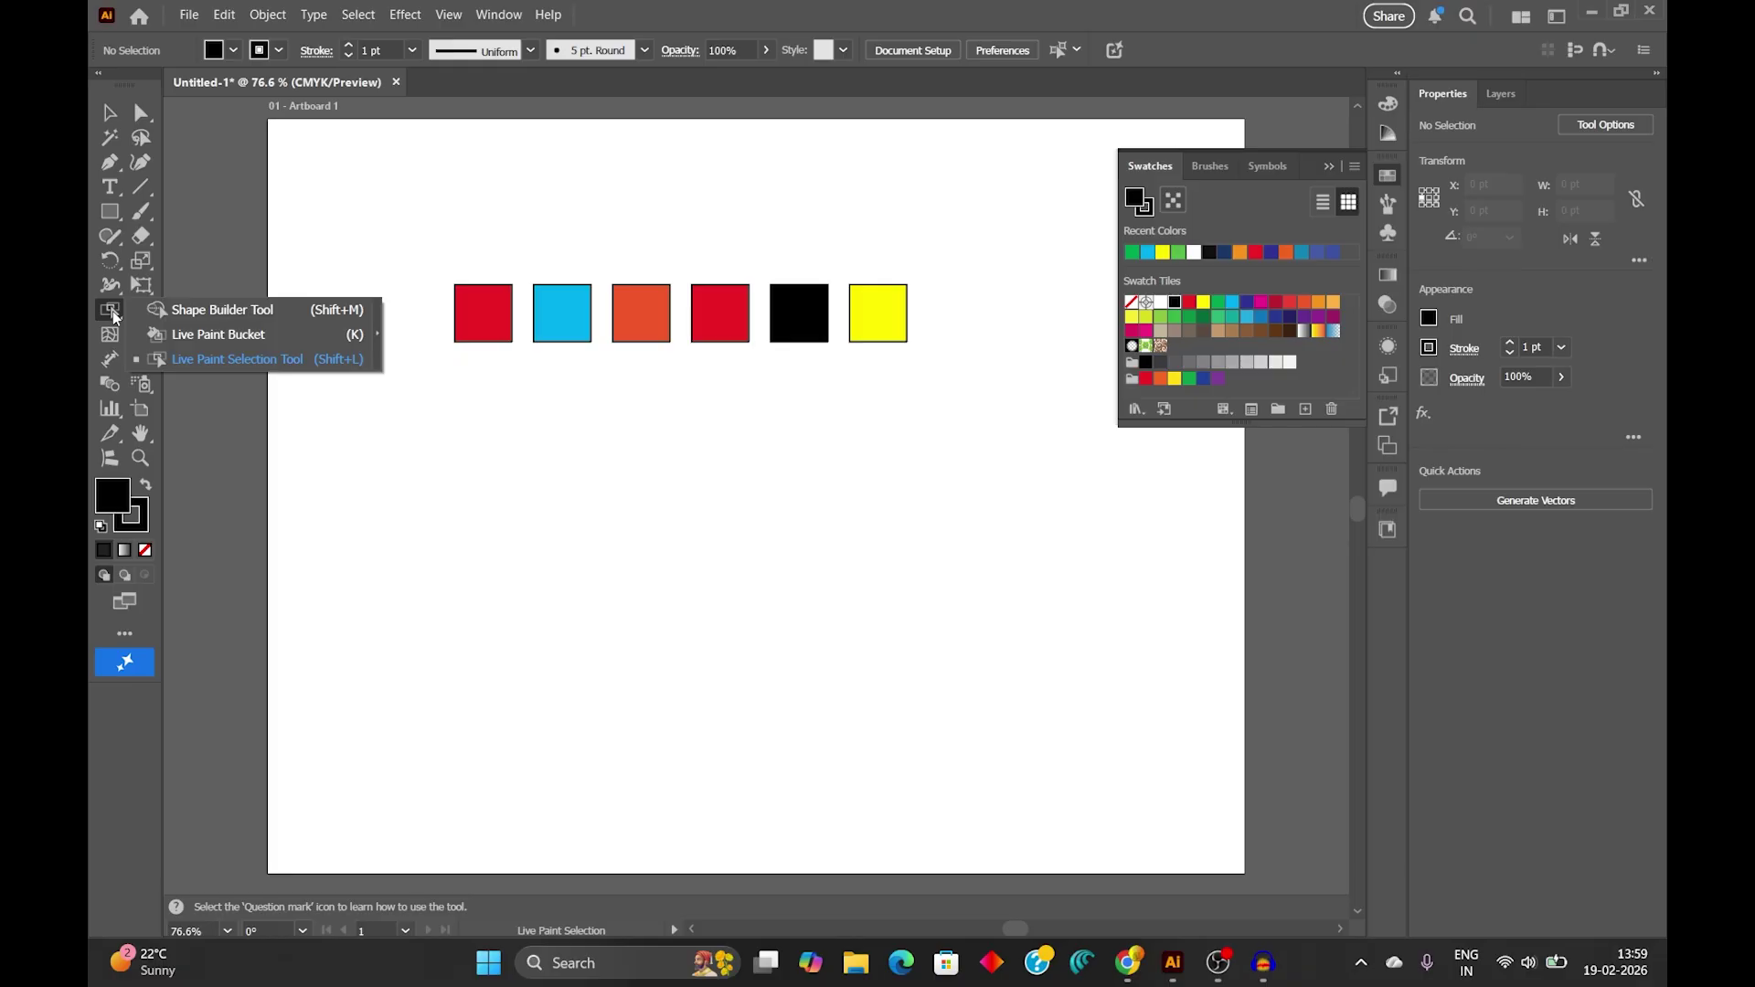
click(264, 361)
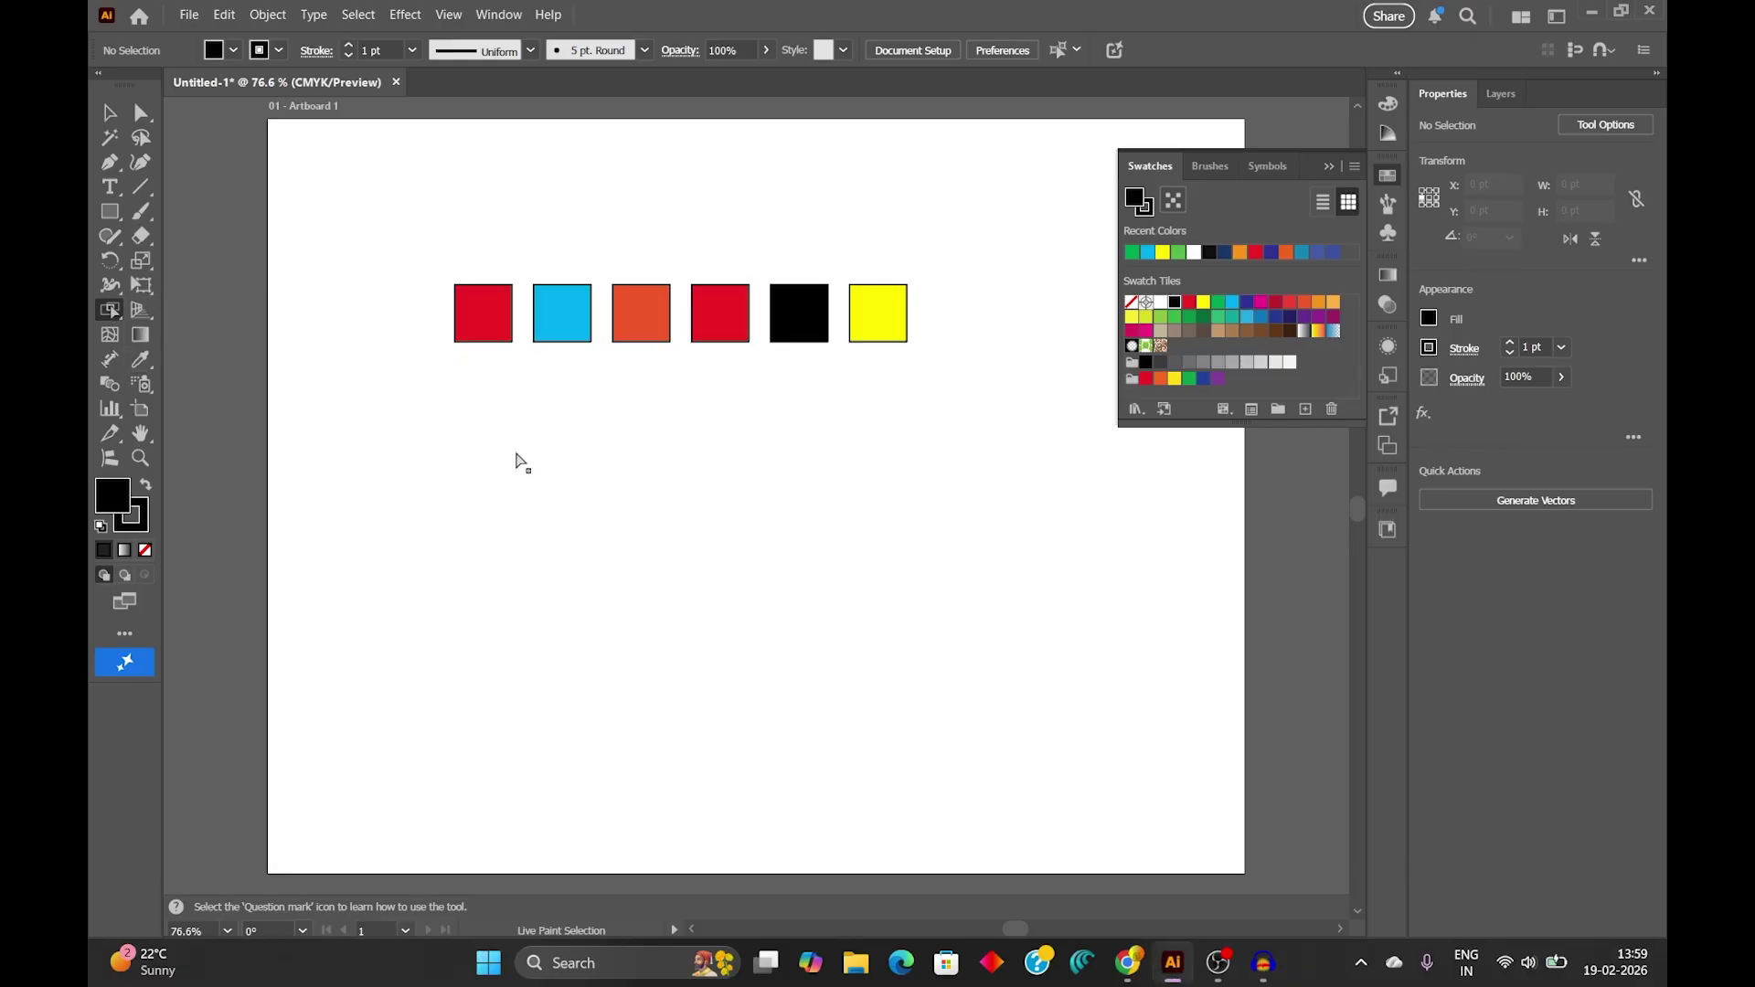
click(491, 331)
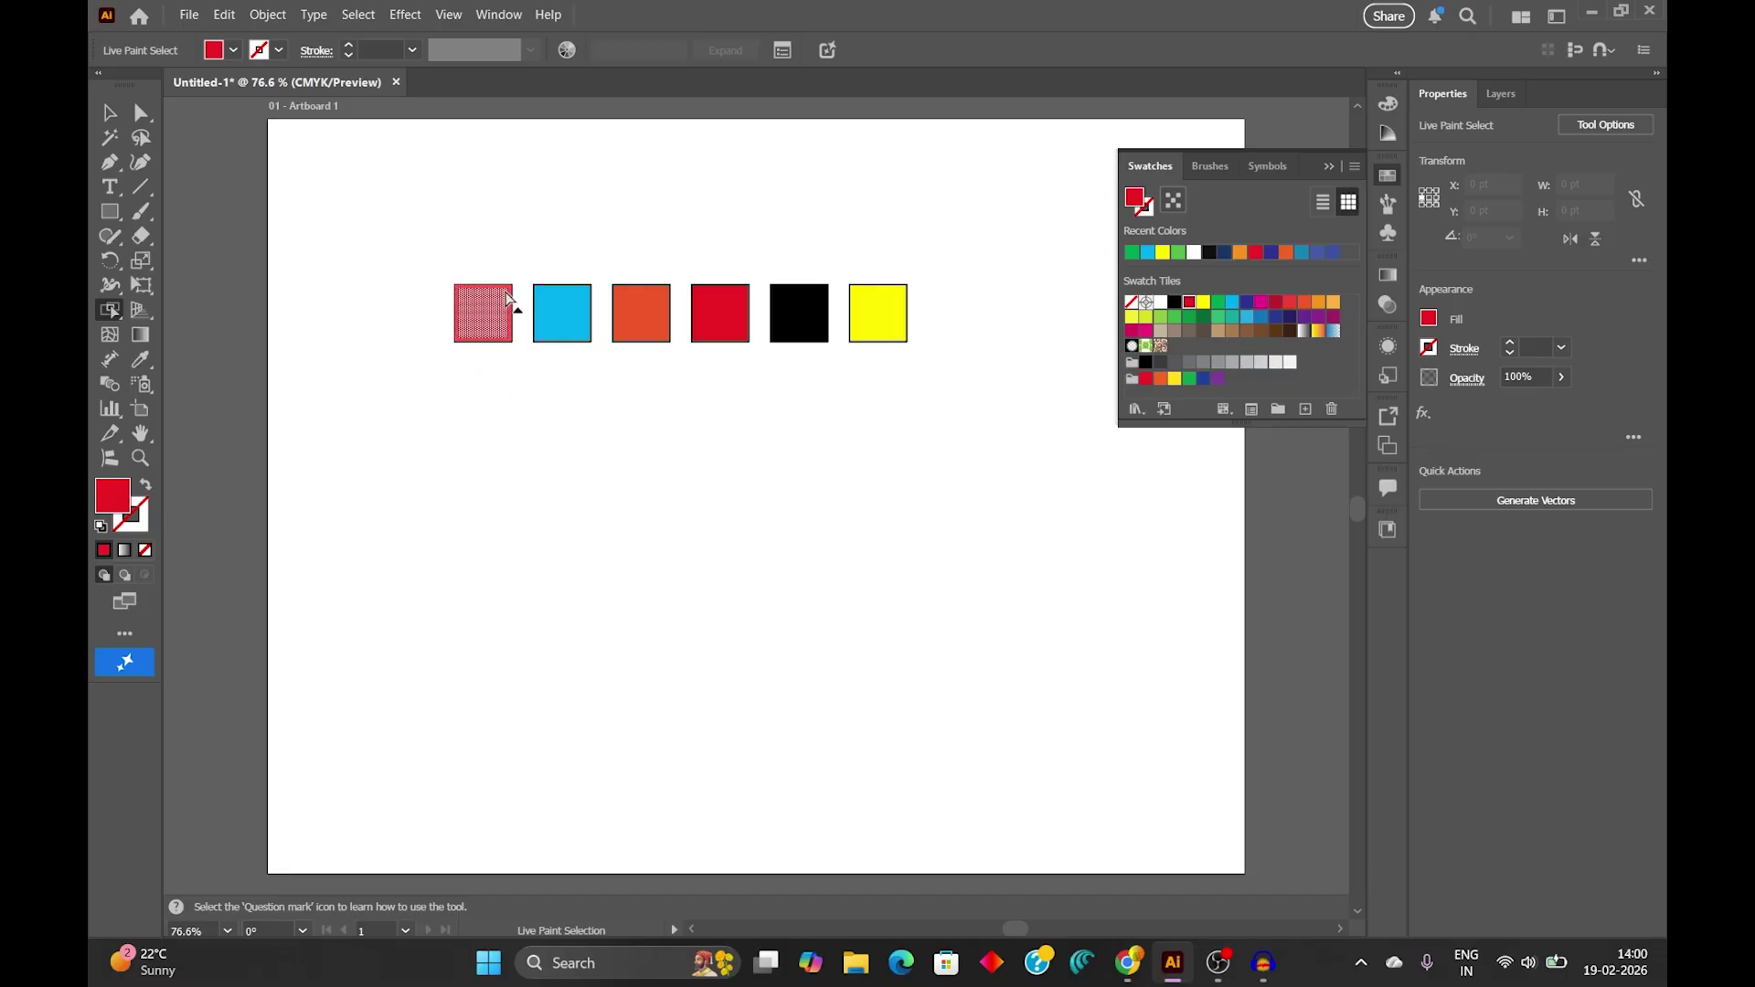
right_click(115, 313)
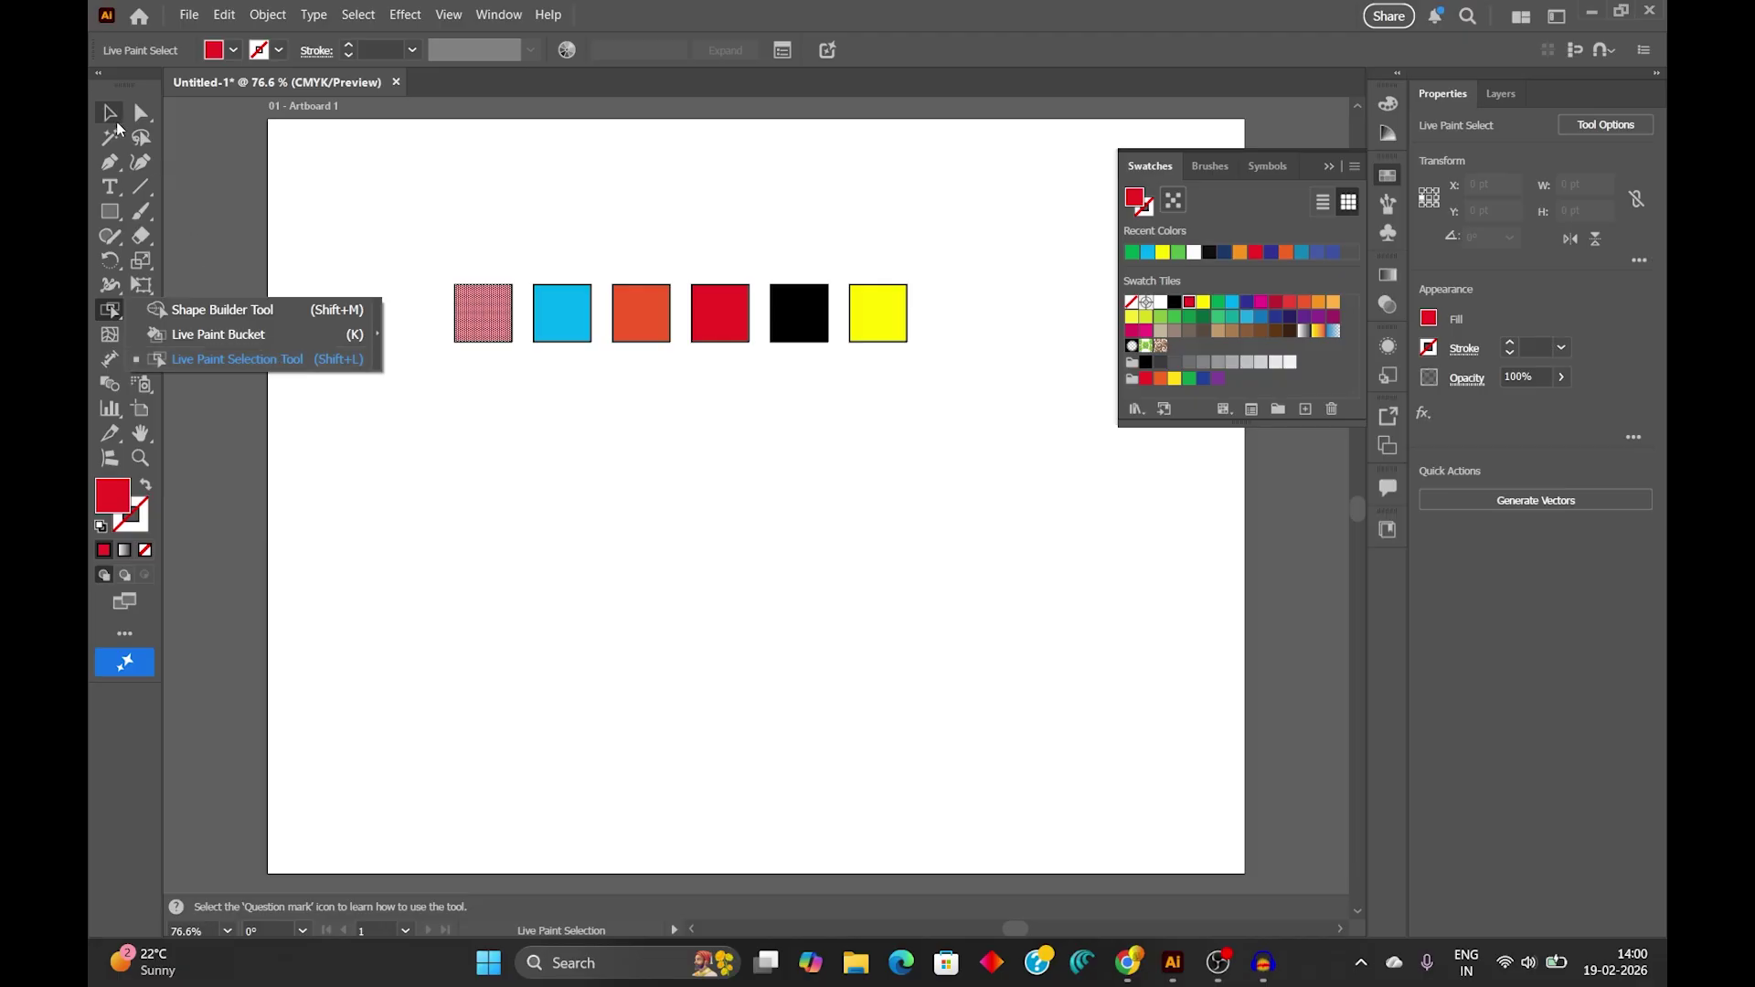
click(486, 289)
click(482, 309)
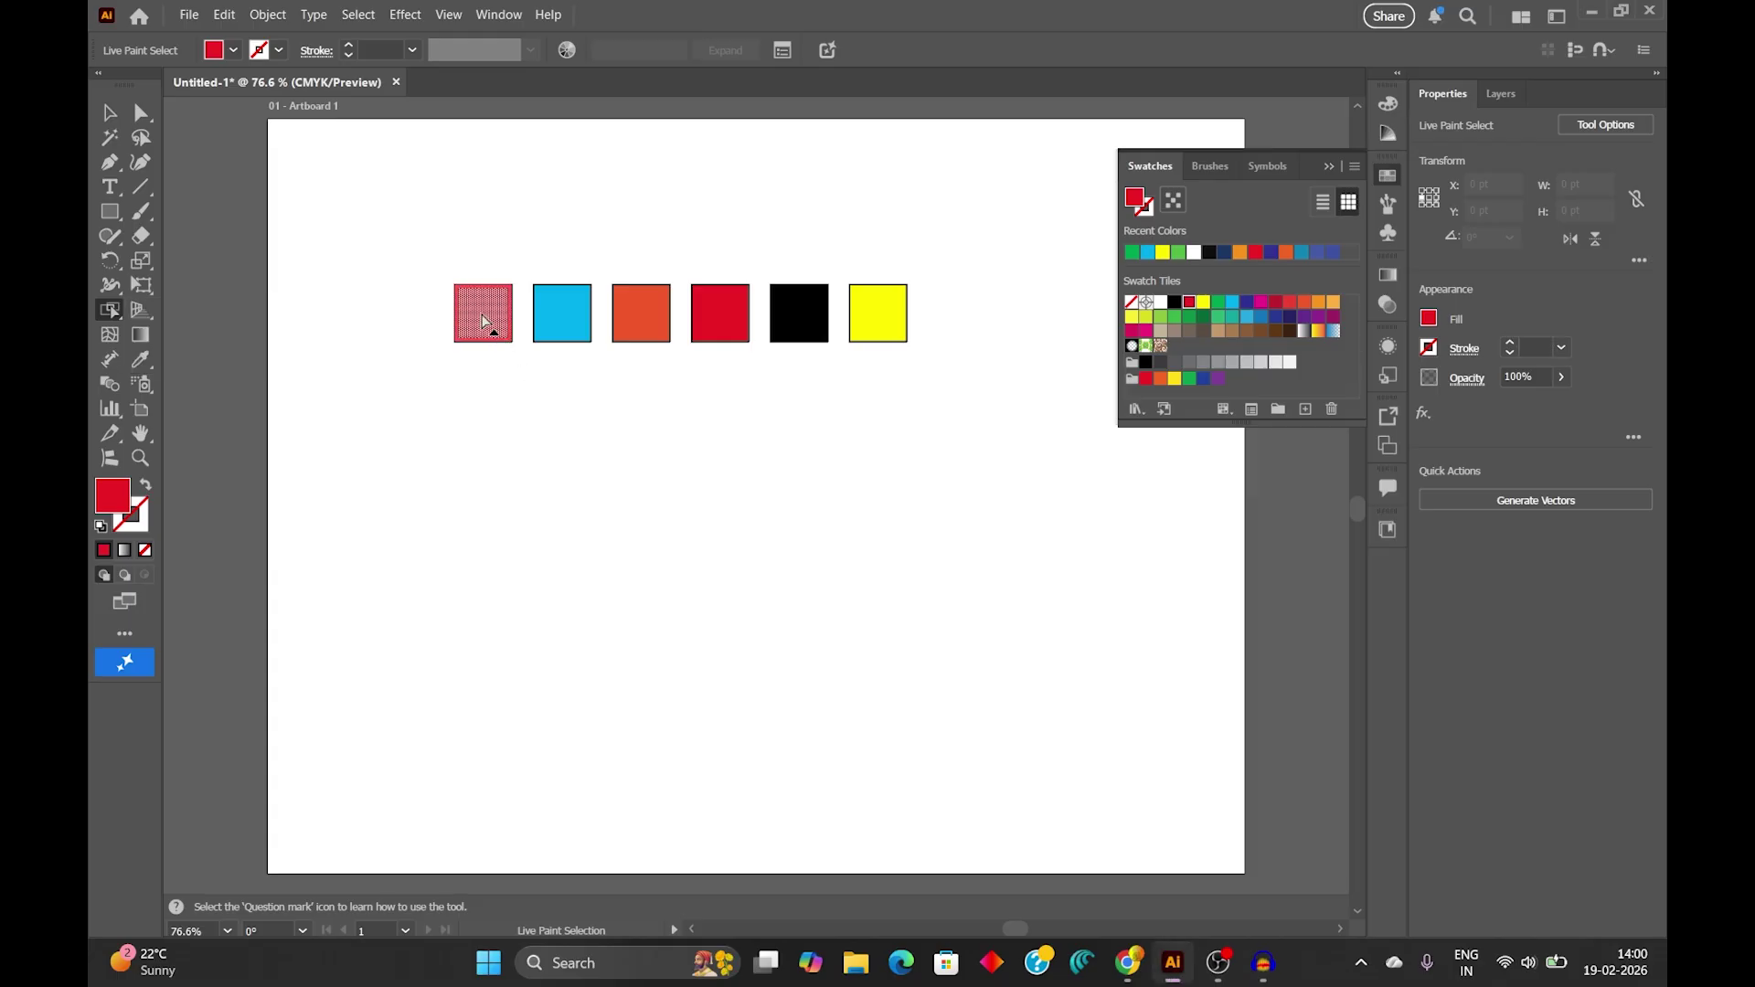
click(1178, 254)
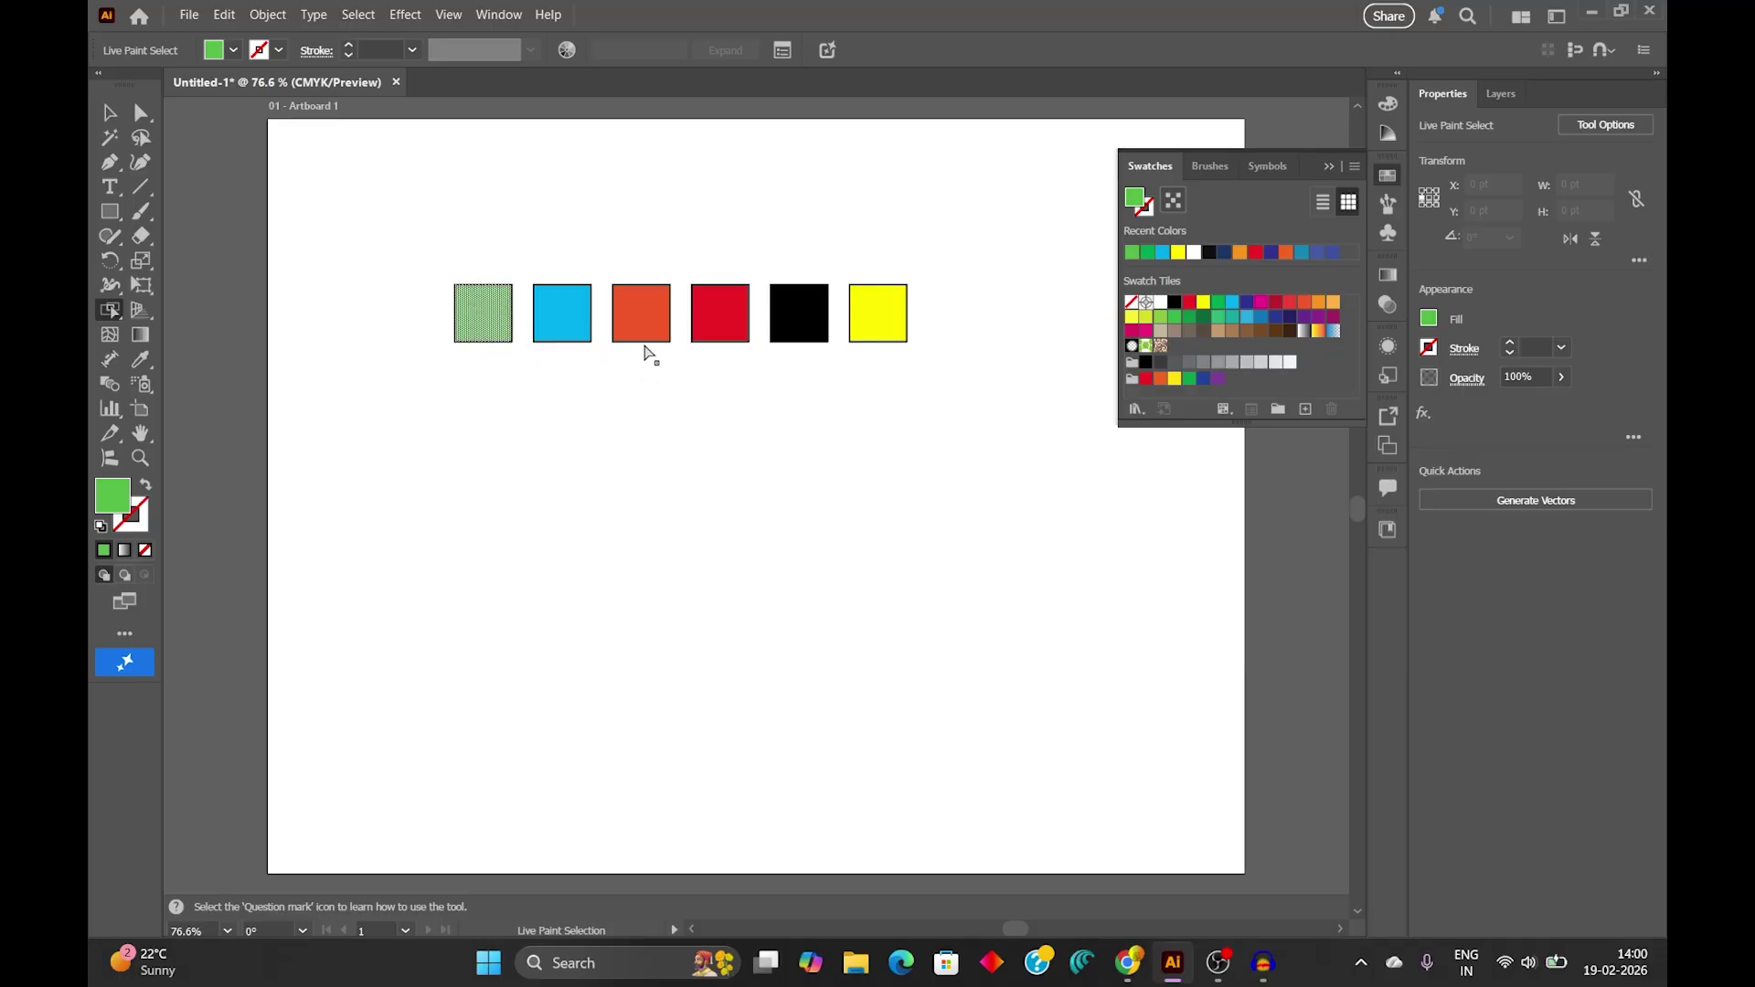
Select the third square's face with Live Paint Selection, recolour it light blue and return to the Selection tool.
click(649, 314)
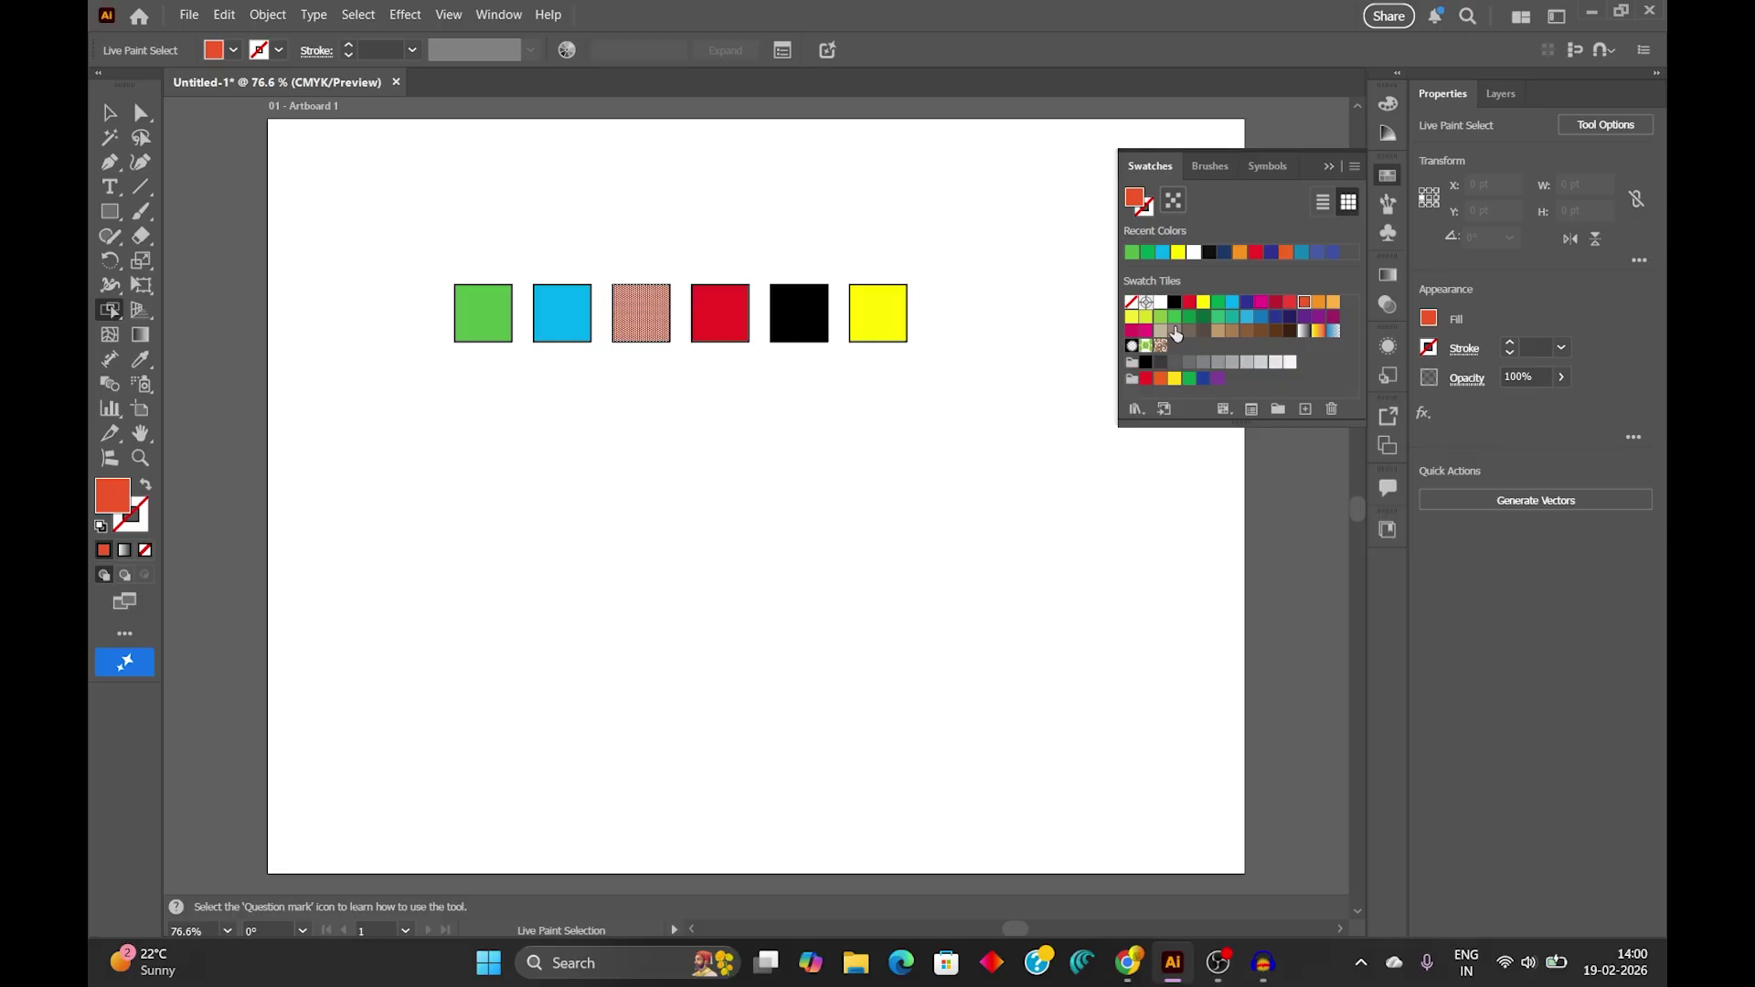
click(1233, 304)
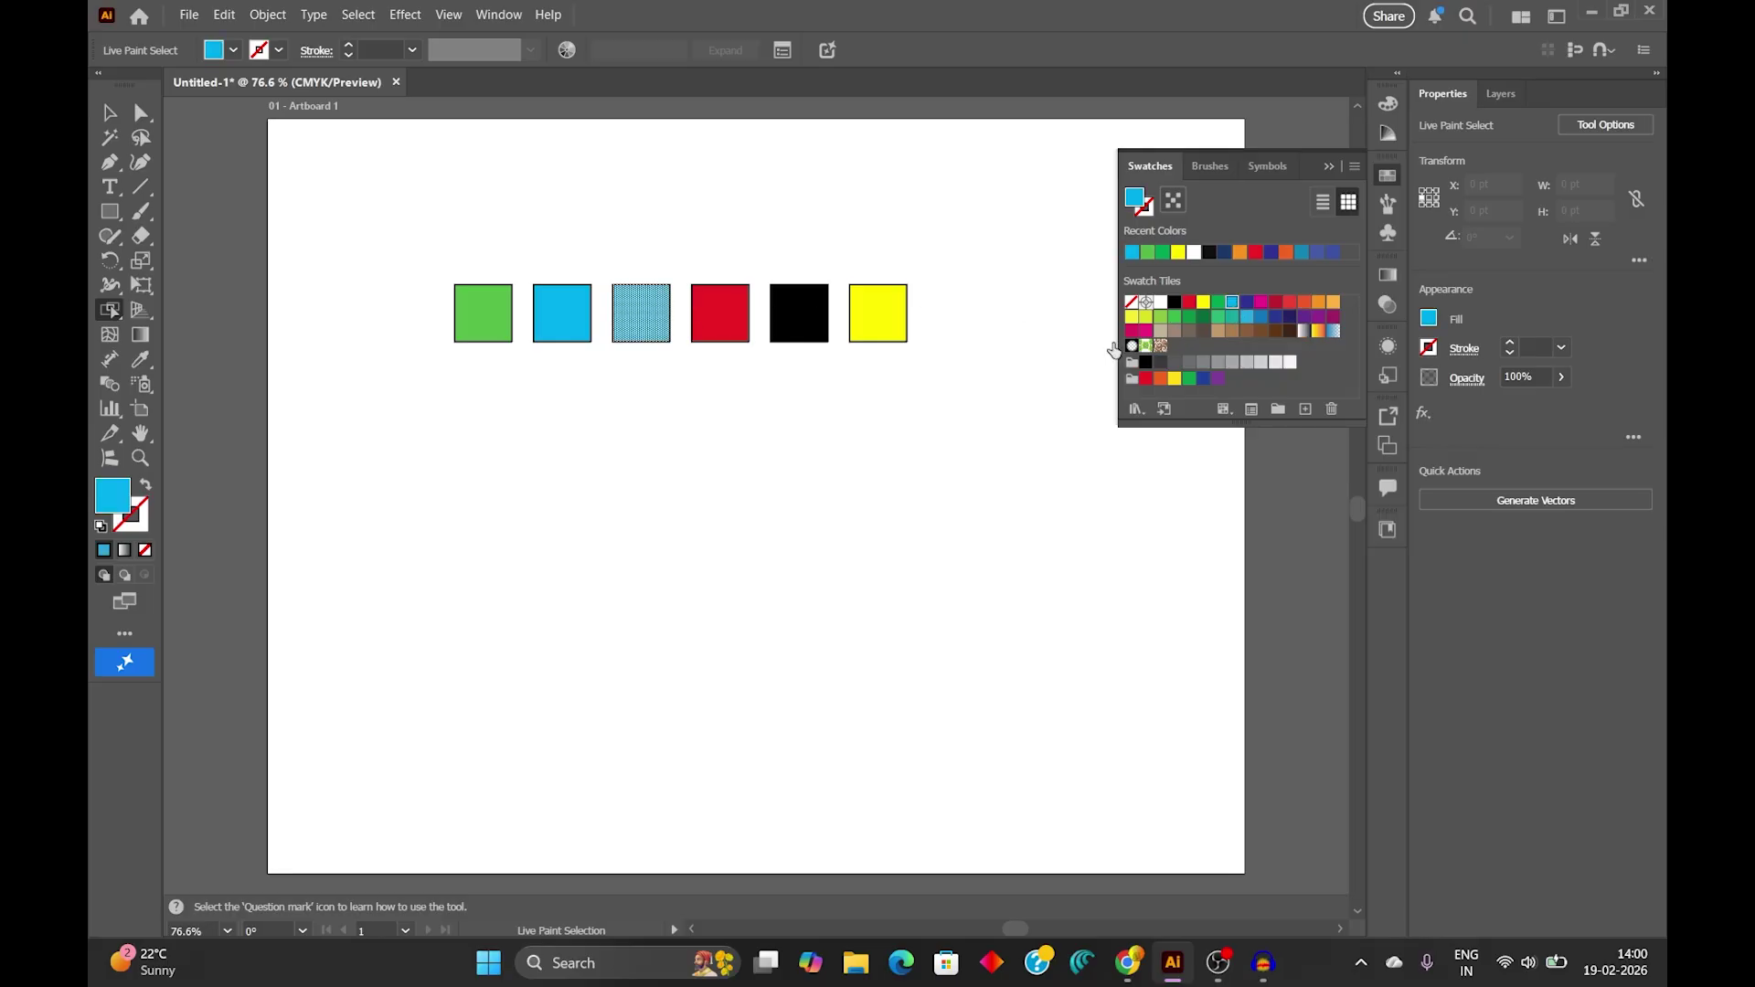
click(109, 111)
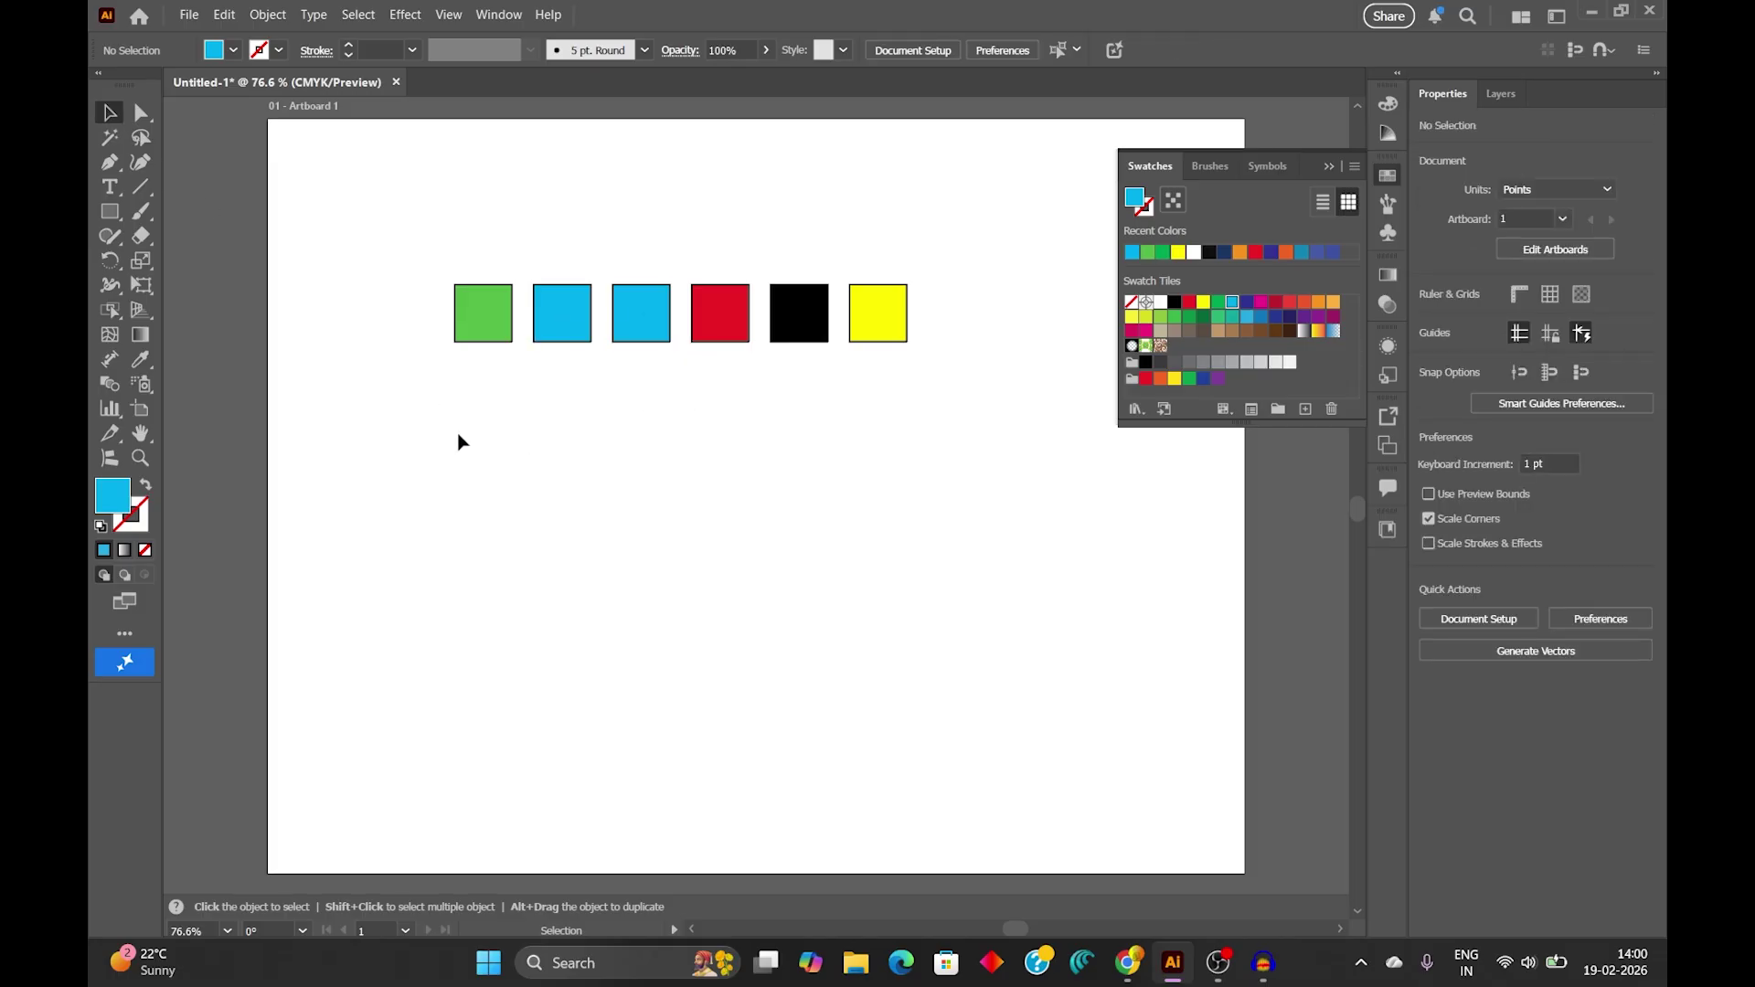
click(114, 314)
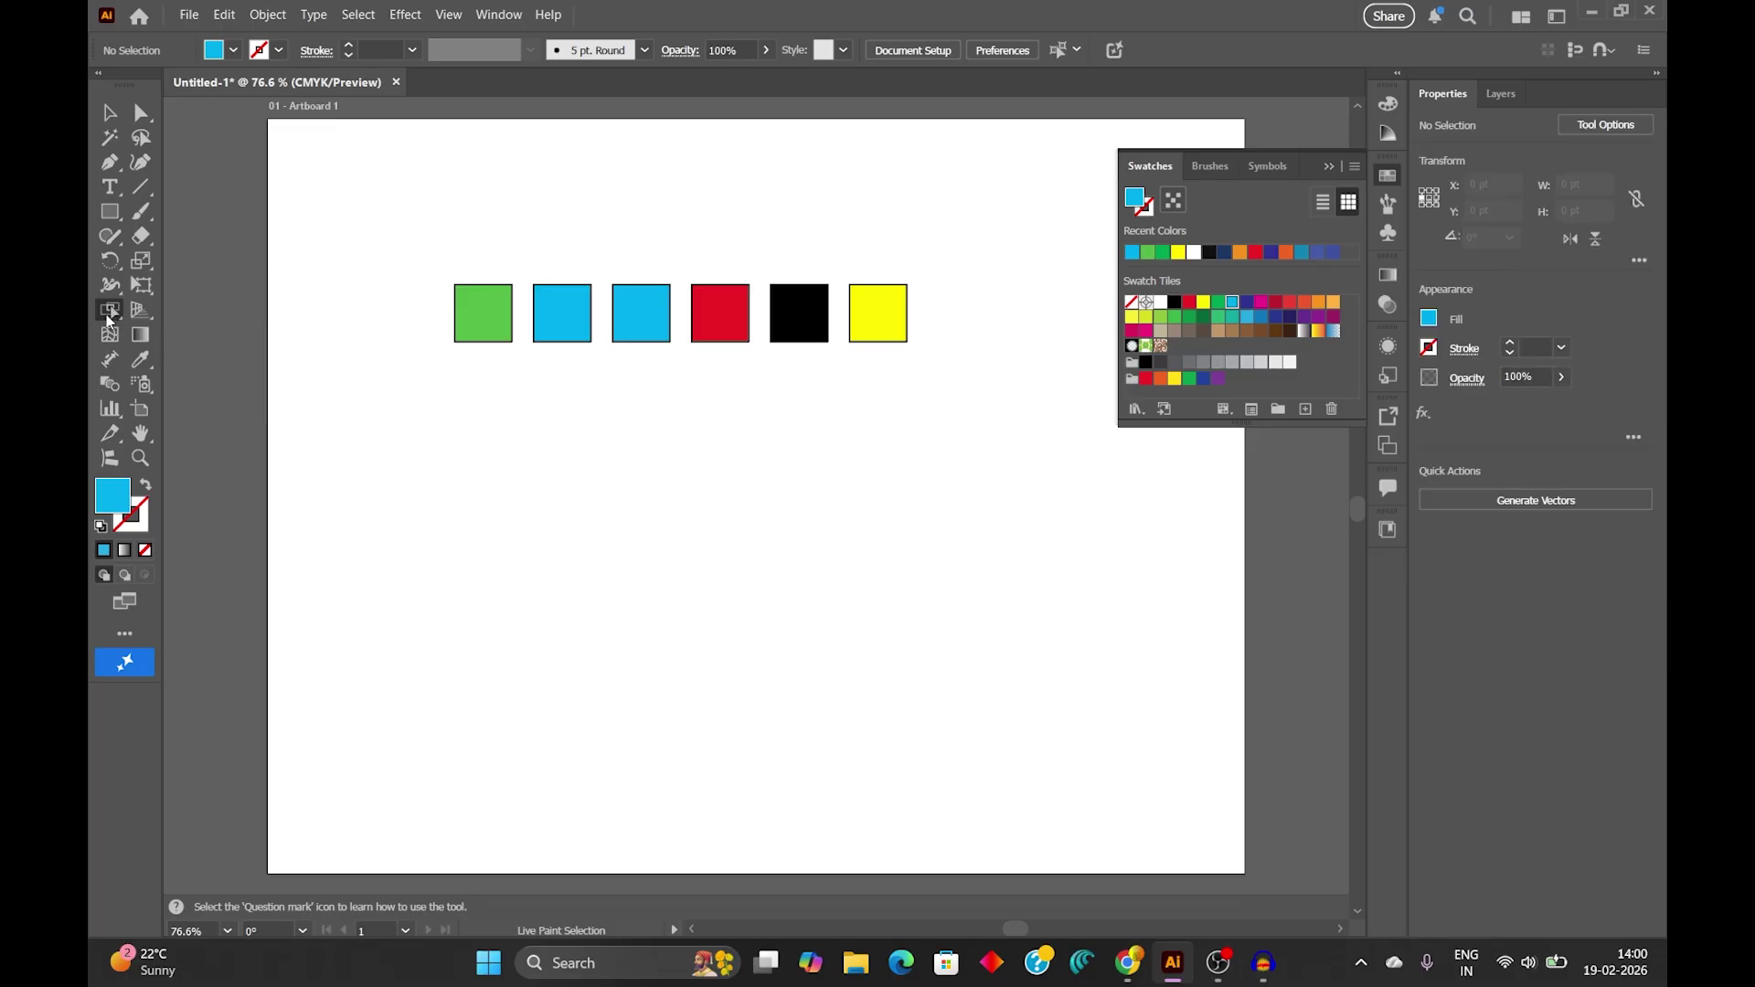
click(111, 311)
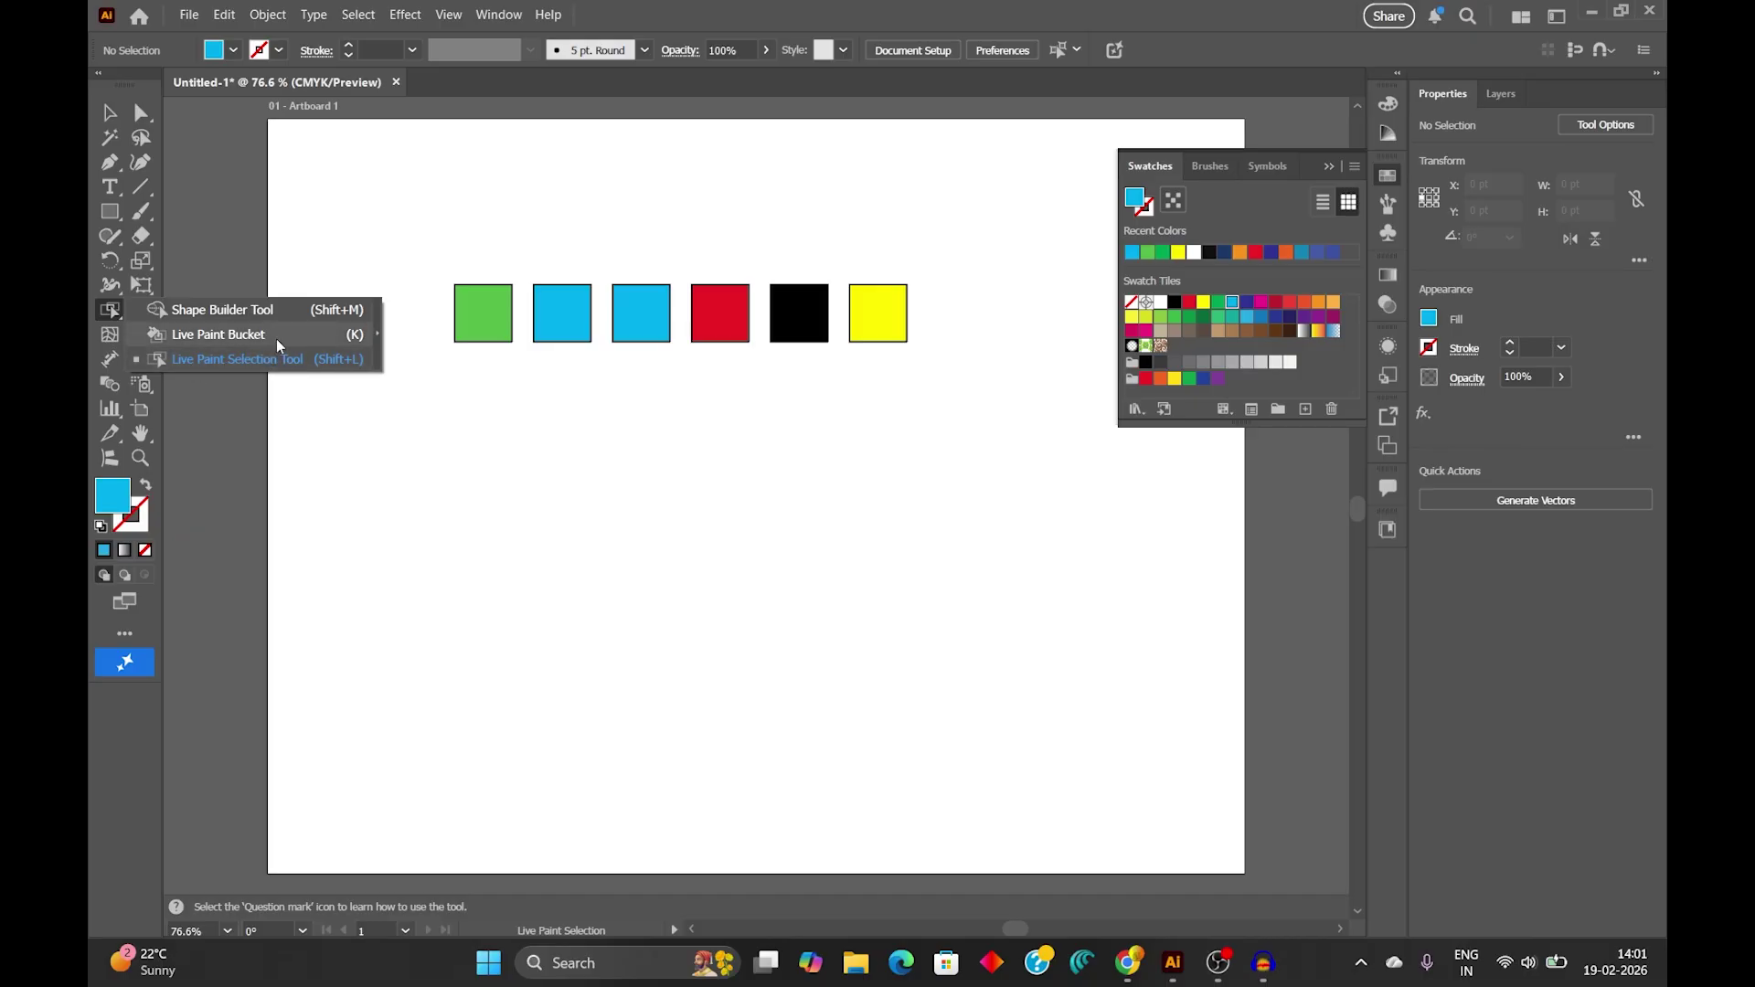
click(112, 114)
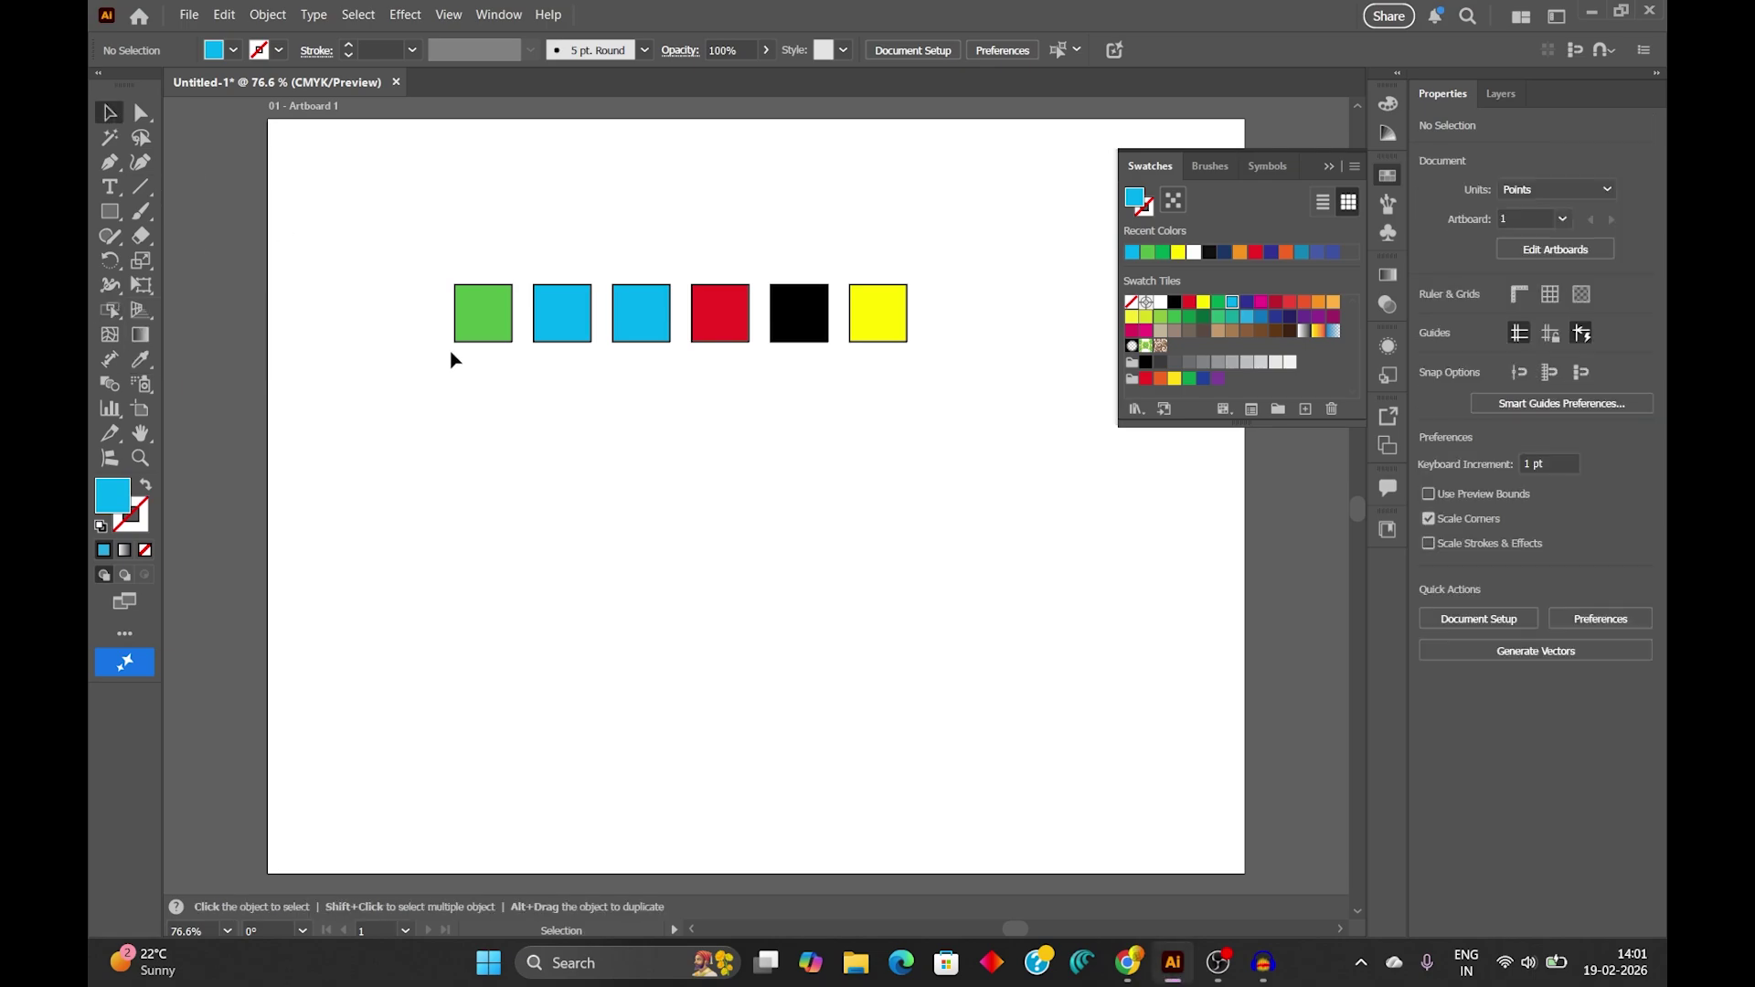
click(587, 340)
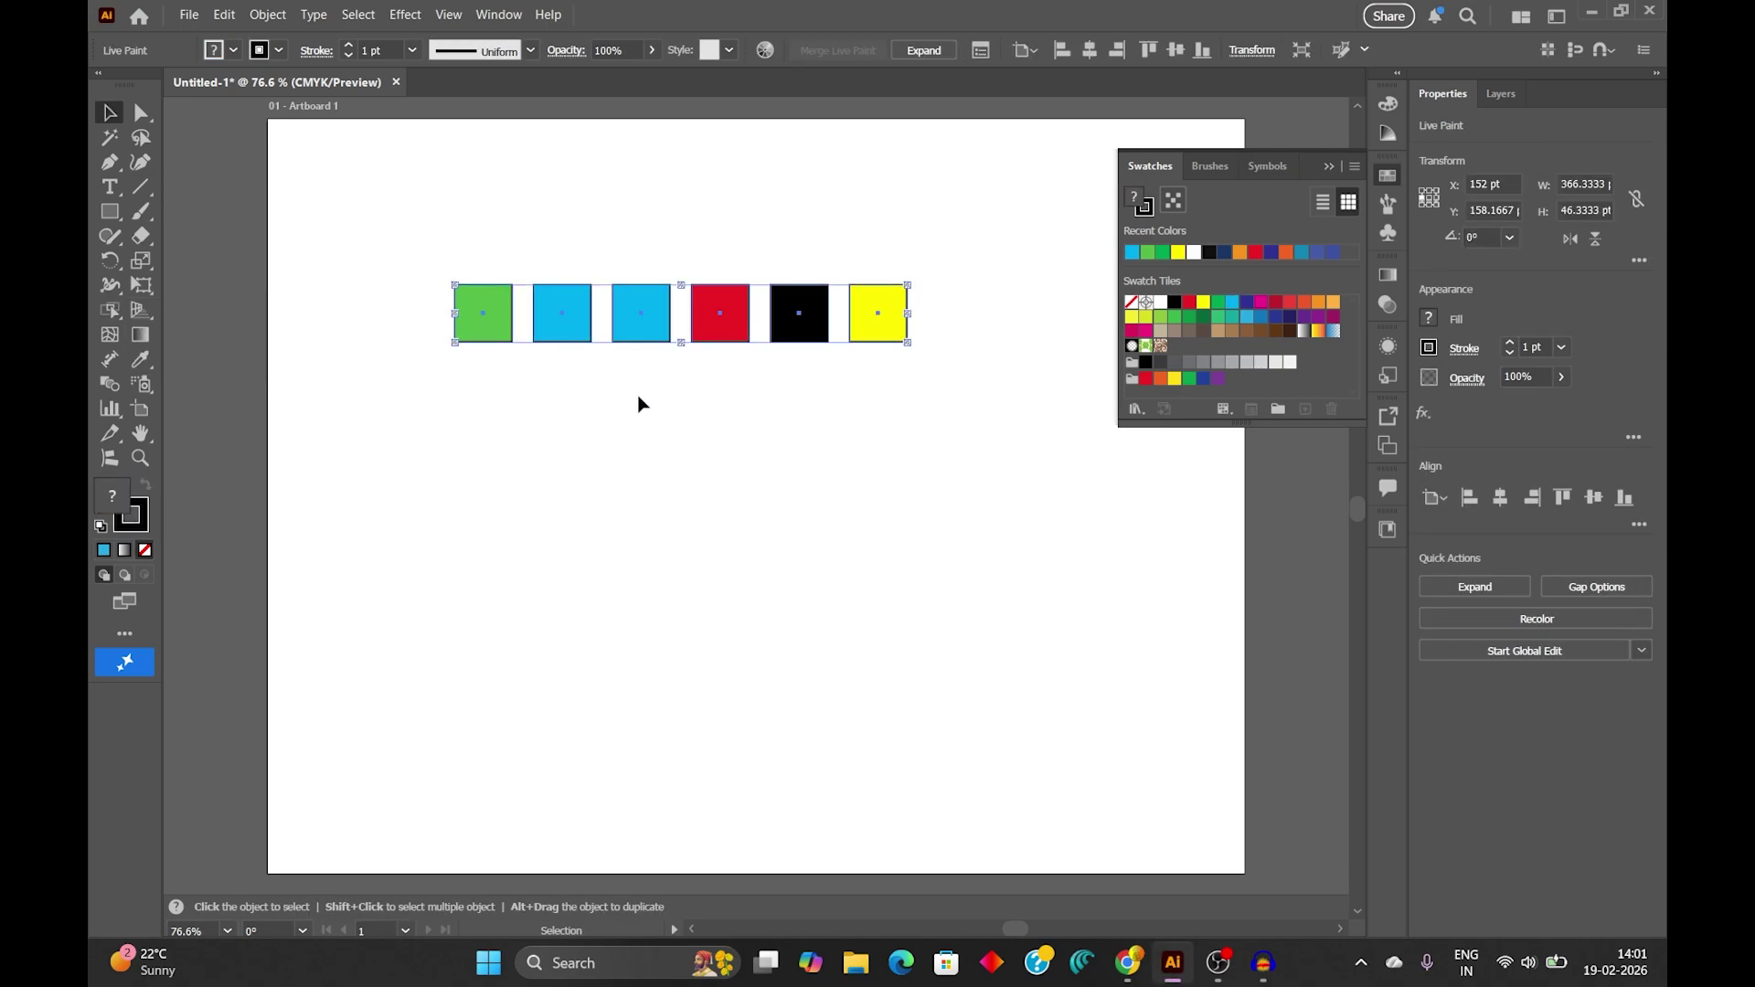
click(585, 338)
click(576, 468)
Draw a square about 72 pt wide below the row of squares and fill it red.
click(112, 212)
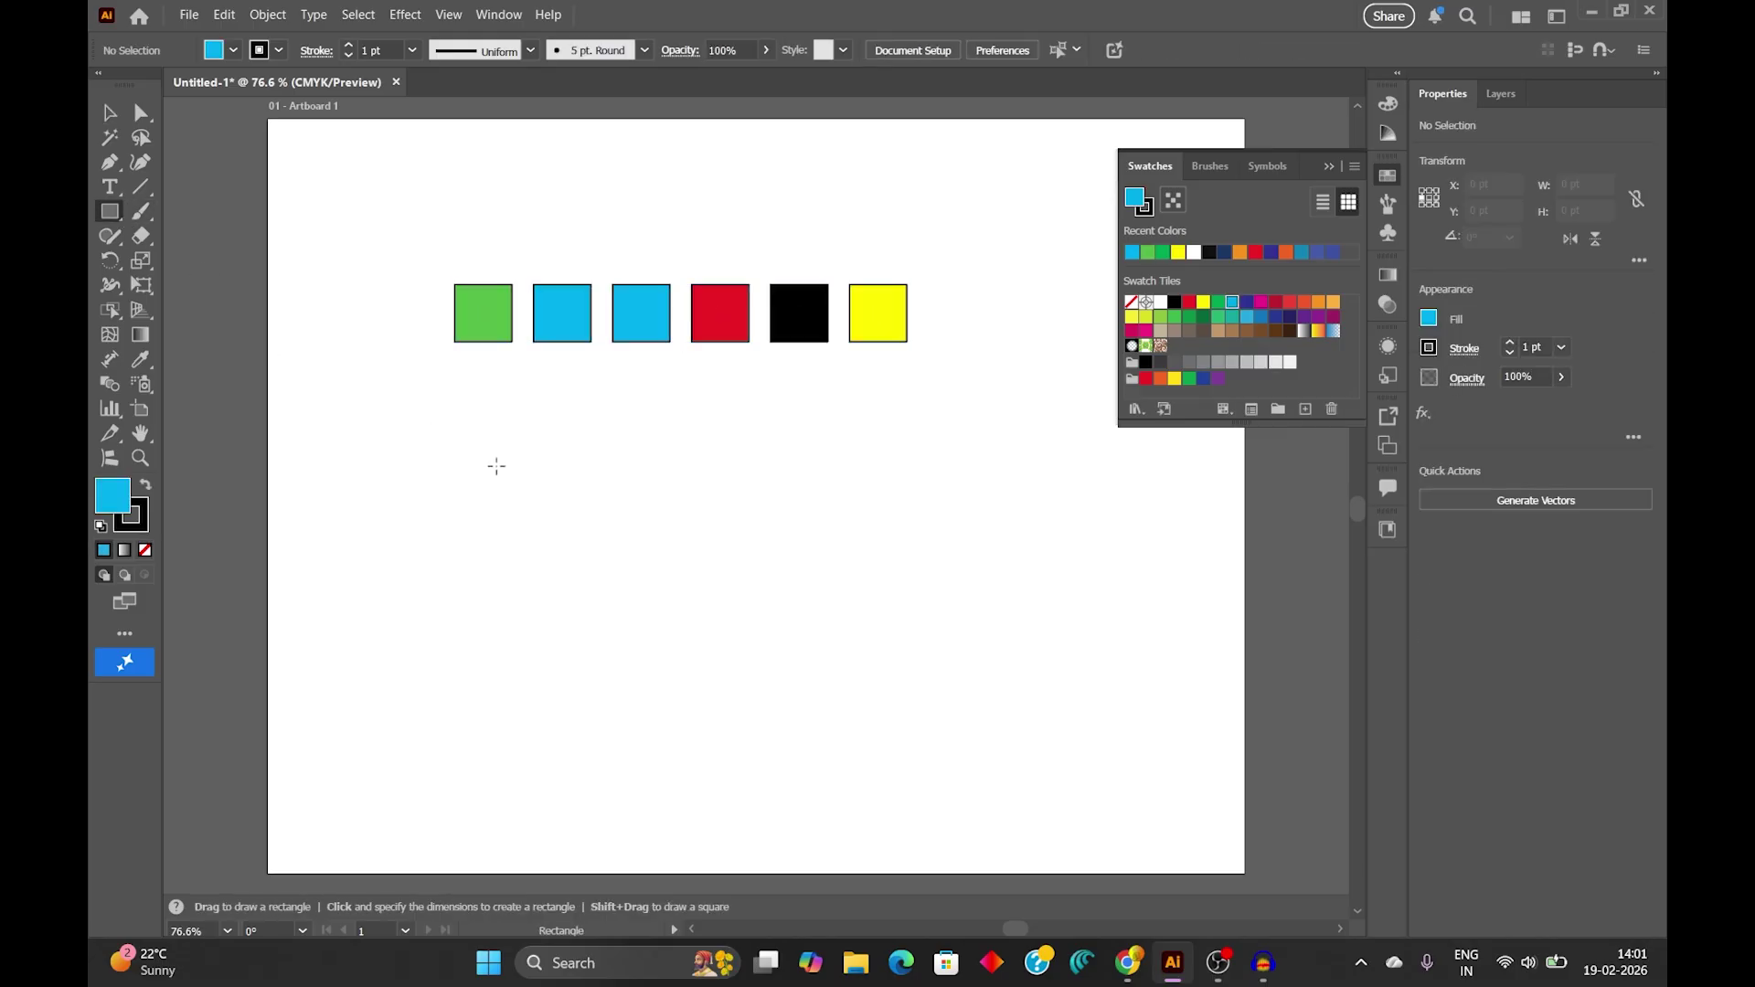
drag(483, 425, 573, 516)
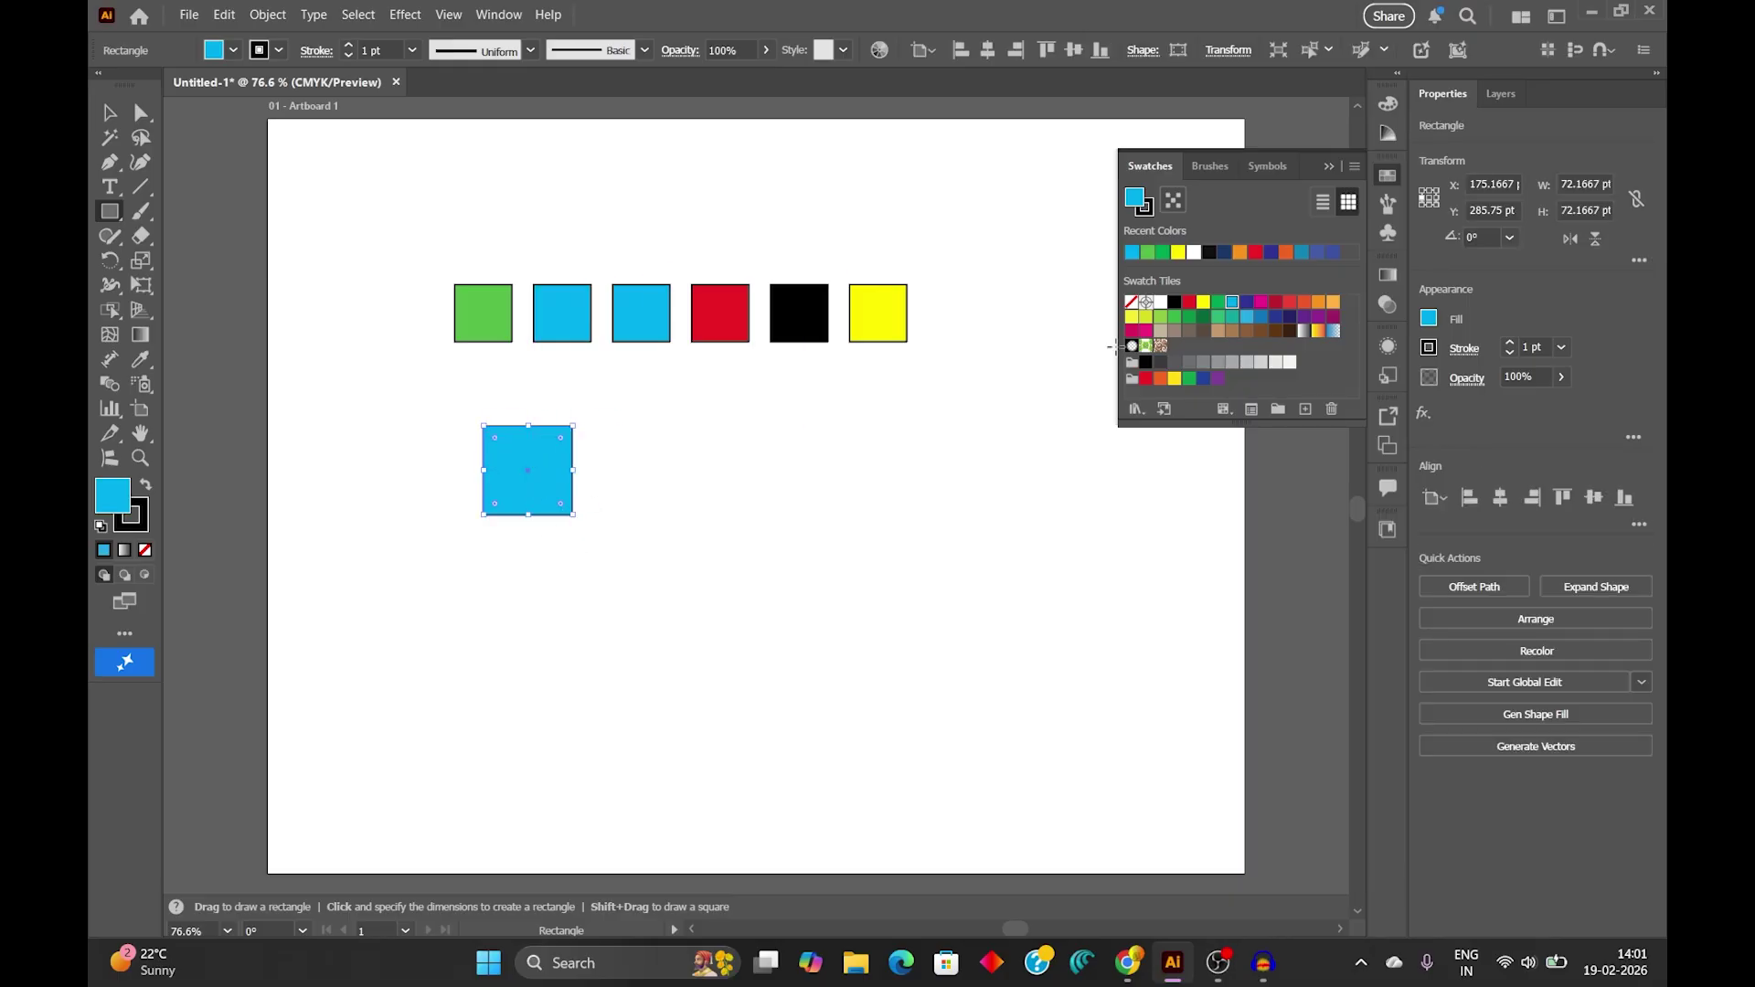
click(1188, 301)
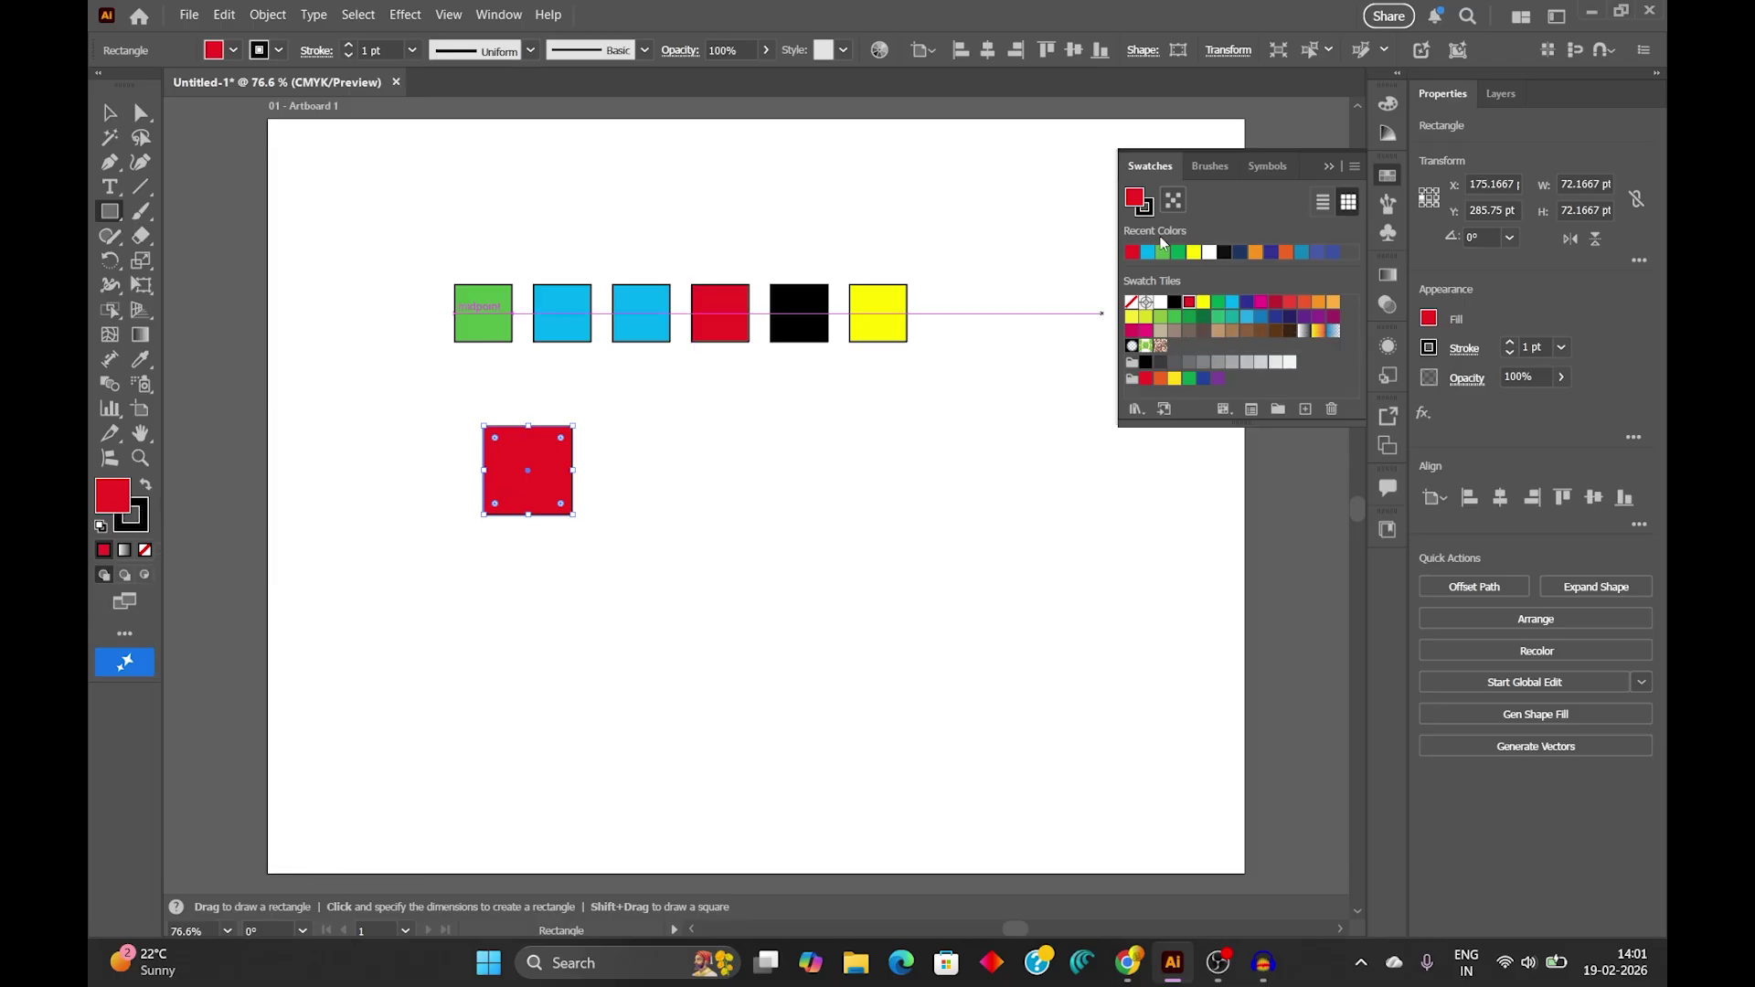
Give the red square a yellow stroke 8 pt thick and return to the Selection tool.
click(1148, 209)
click(1202, 302)
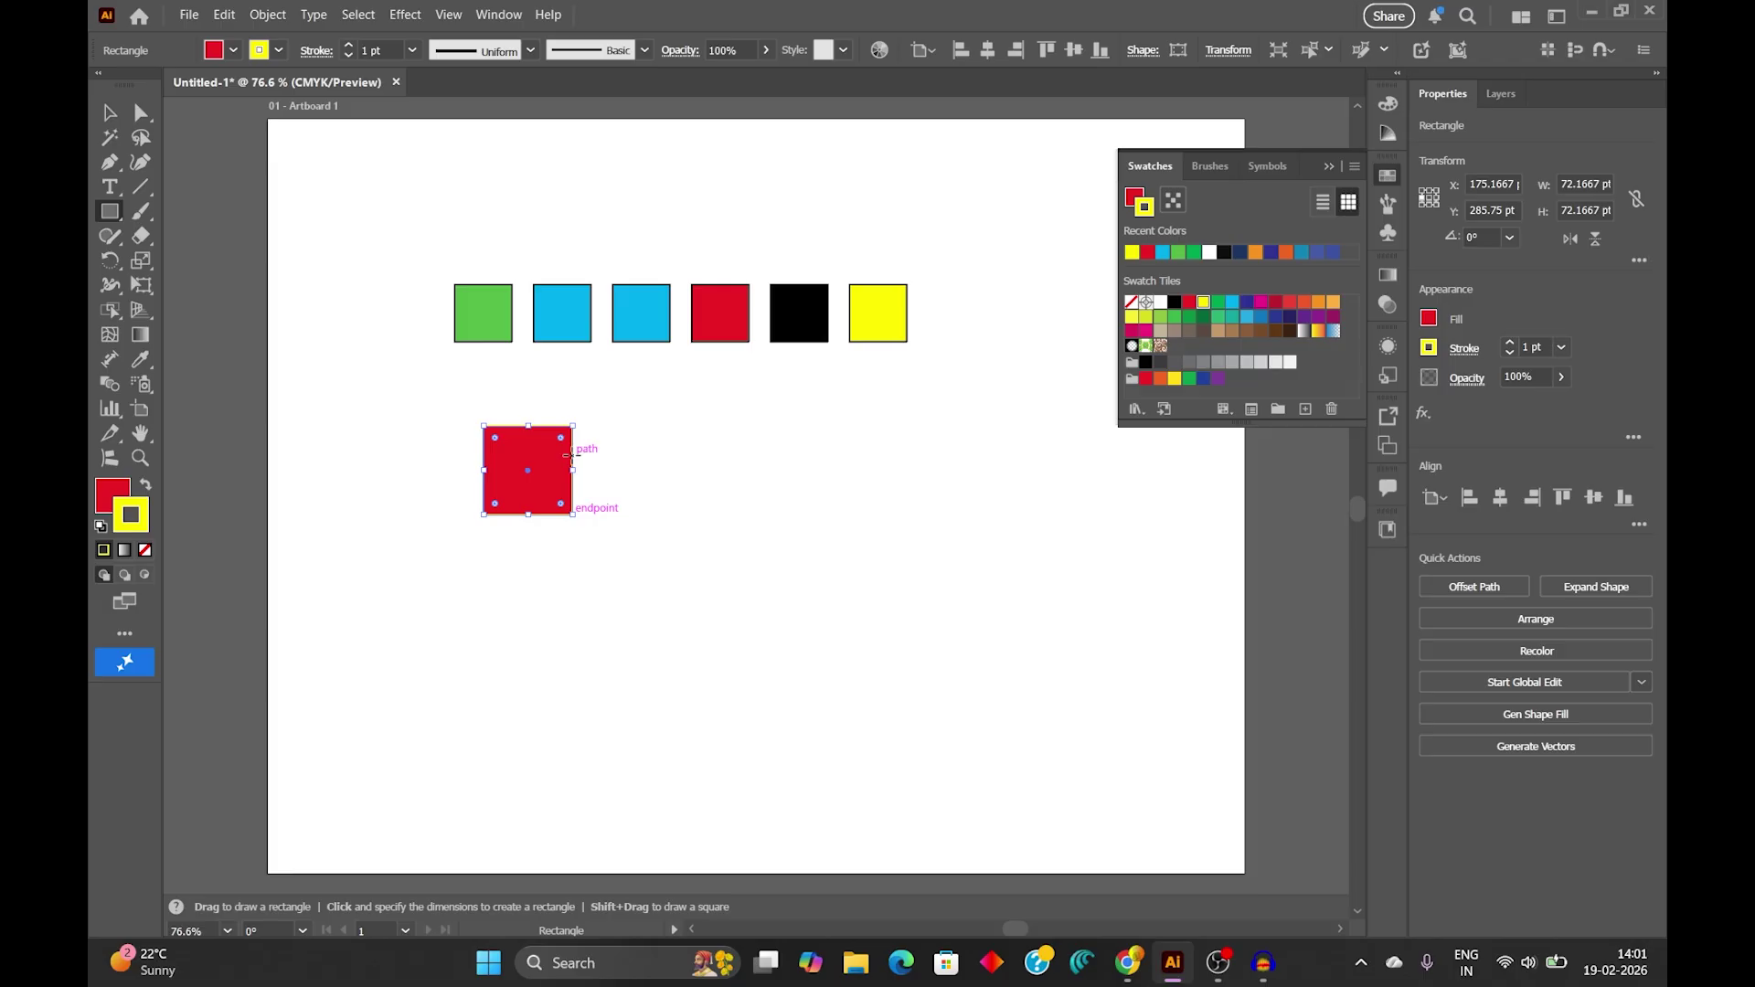
click(411, 51)
click(433, 299)
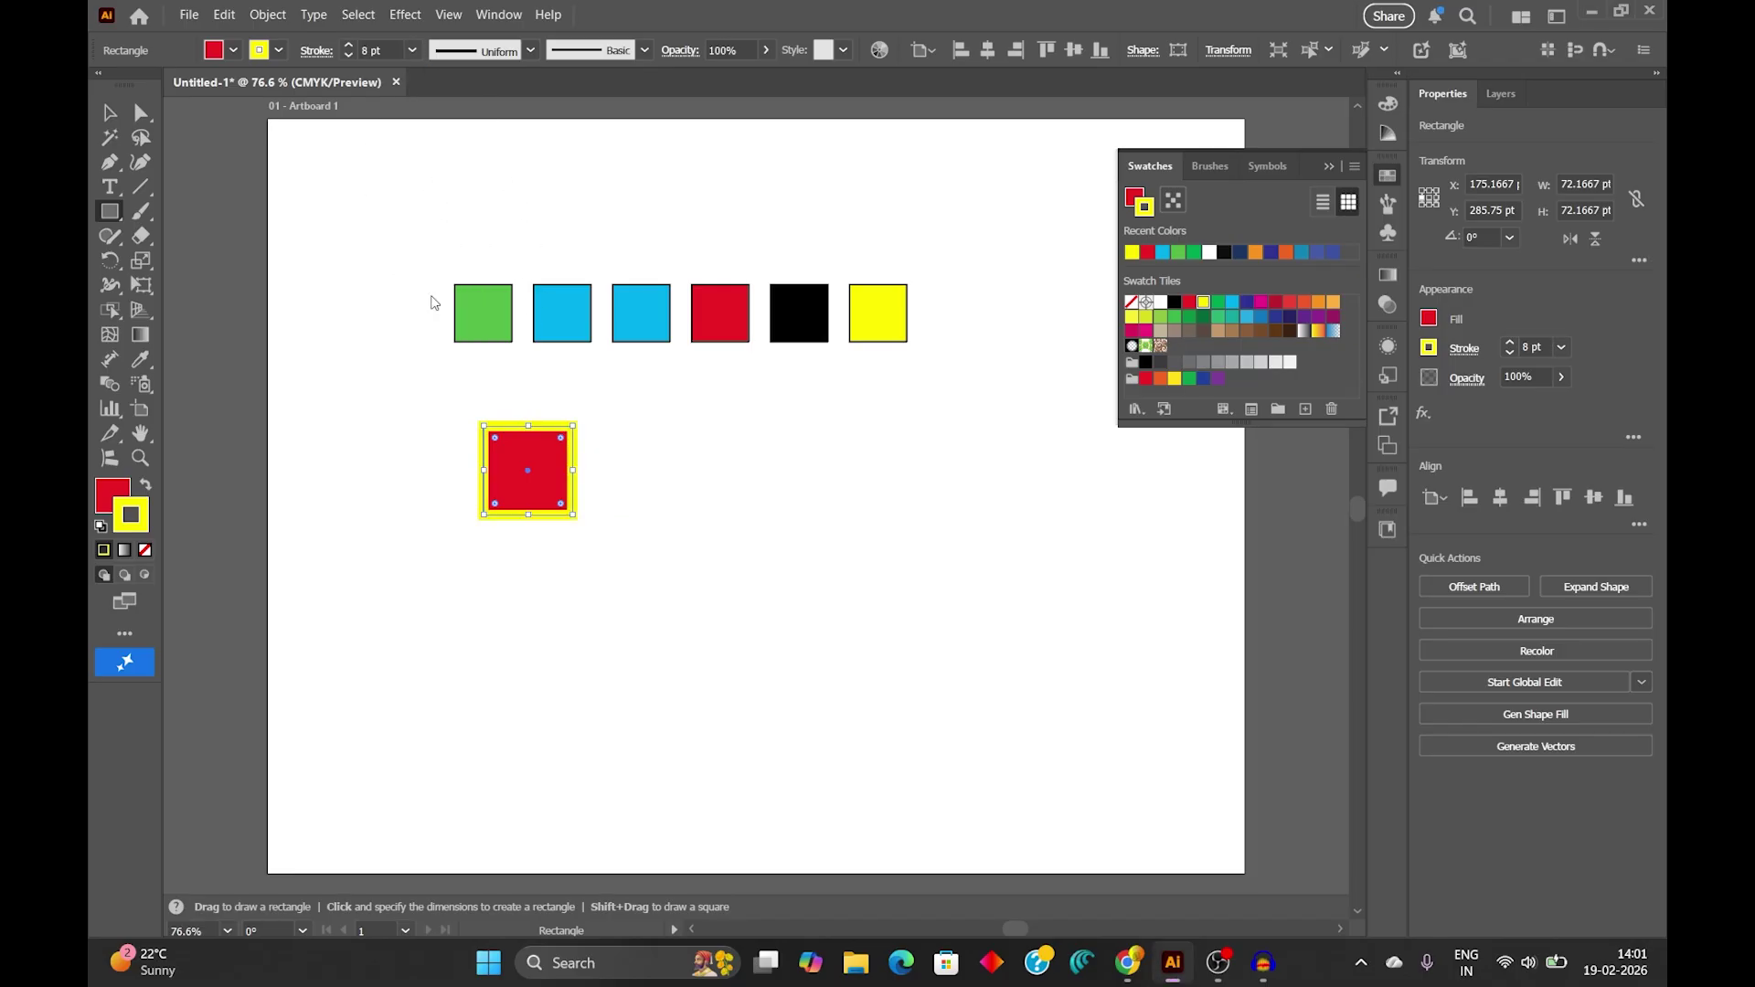
key(v)
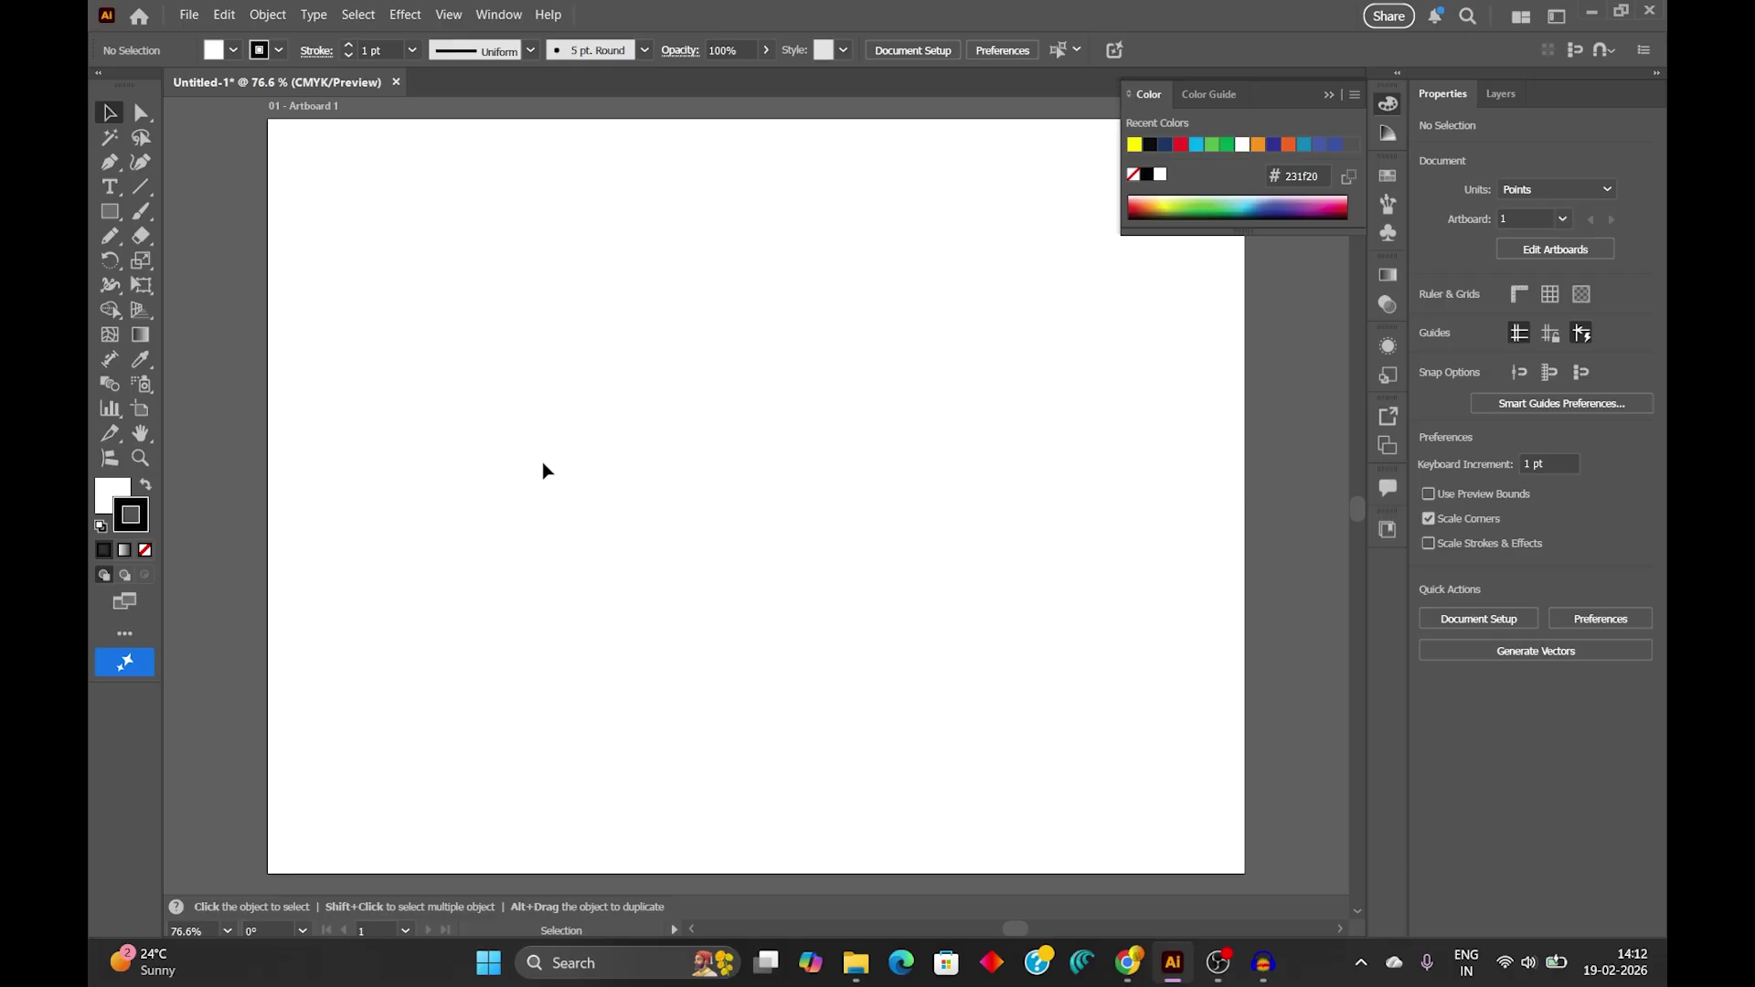
Draw a closed freeform shape about 442 by 213 pt with the Pencil tool and fill it green.
click(111, 236)
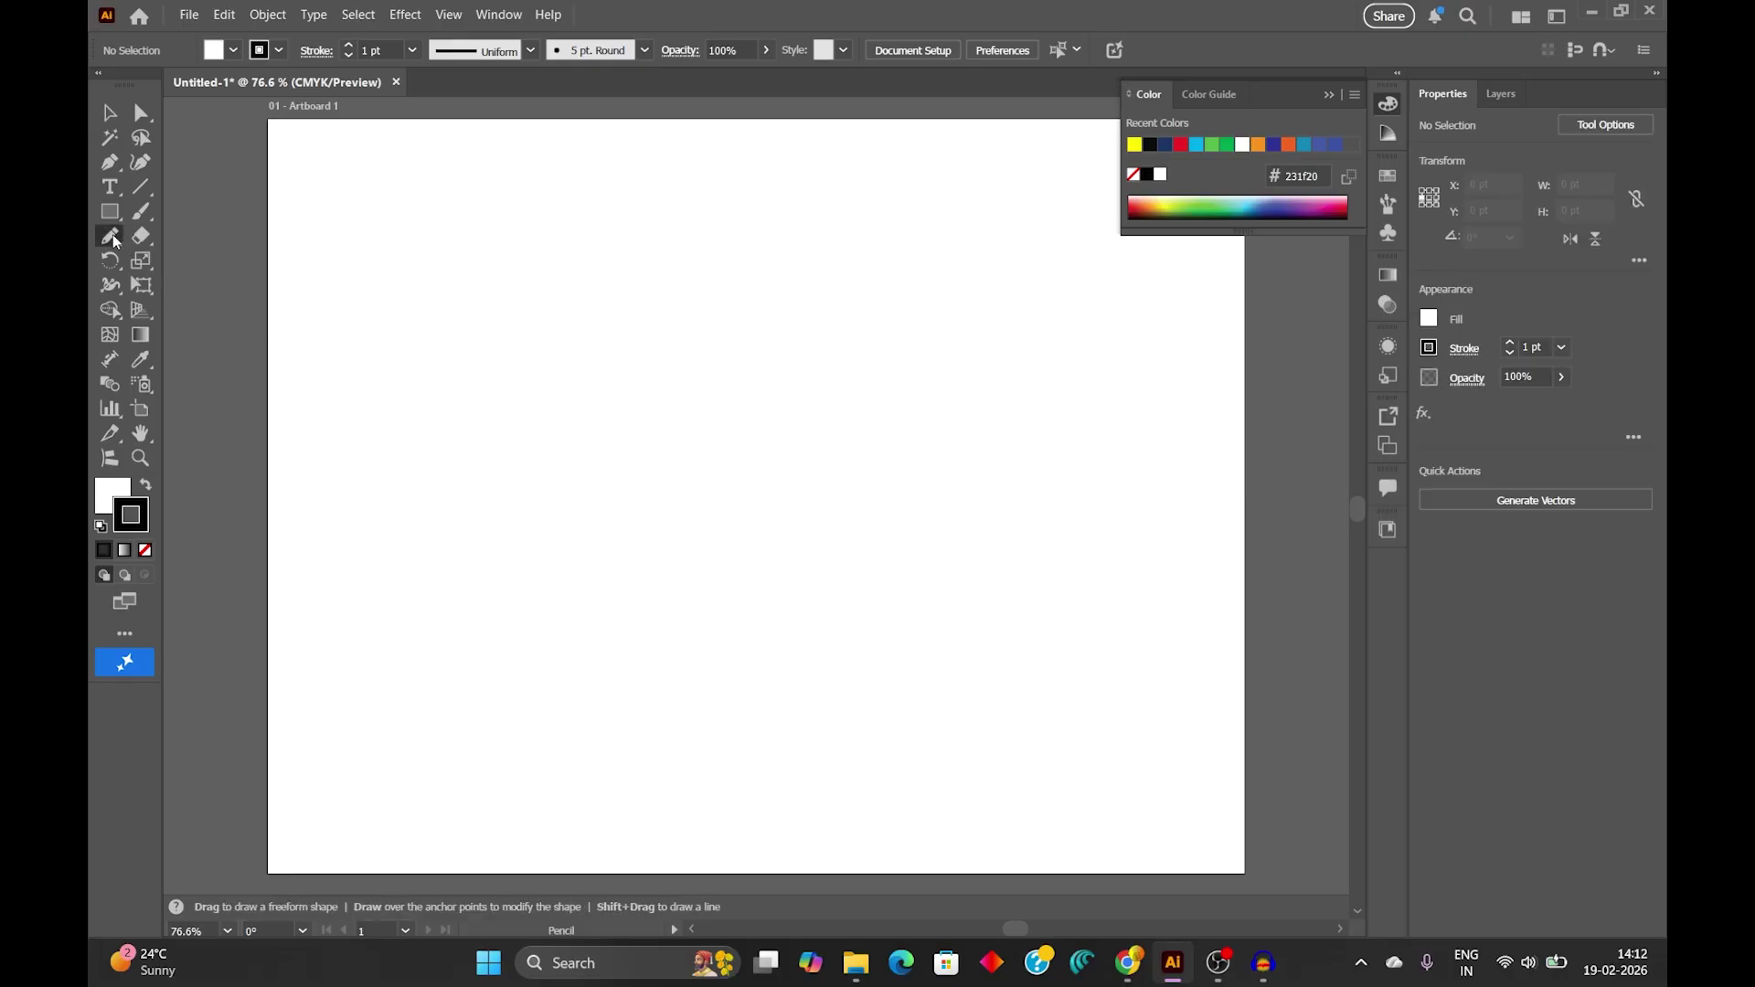
mouse_move(418, 357)
mouse_down()
mouse_move(456, 311)
mouse_move(635, 254)
mouse_move(810, 280)
mouse_move(953, 367)
mouse_move(919, 471)
mouse_move(756, 517)
mouse_move(422, 363)
mouse_up()
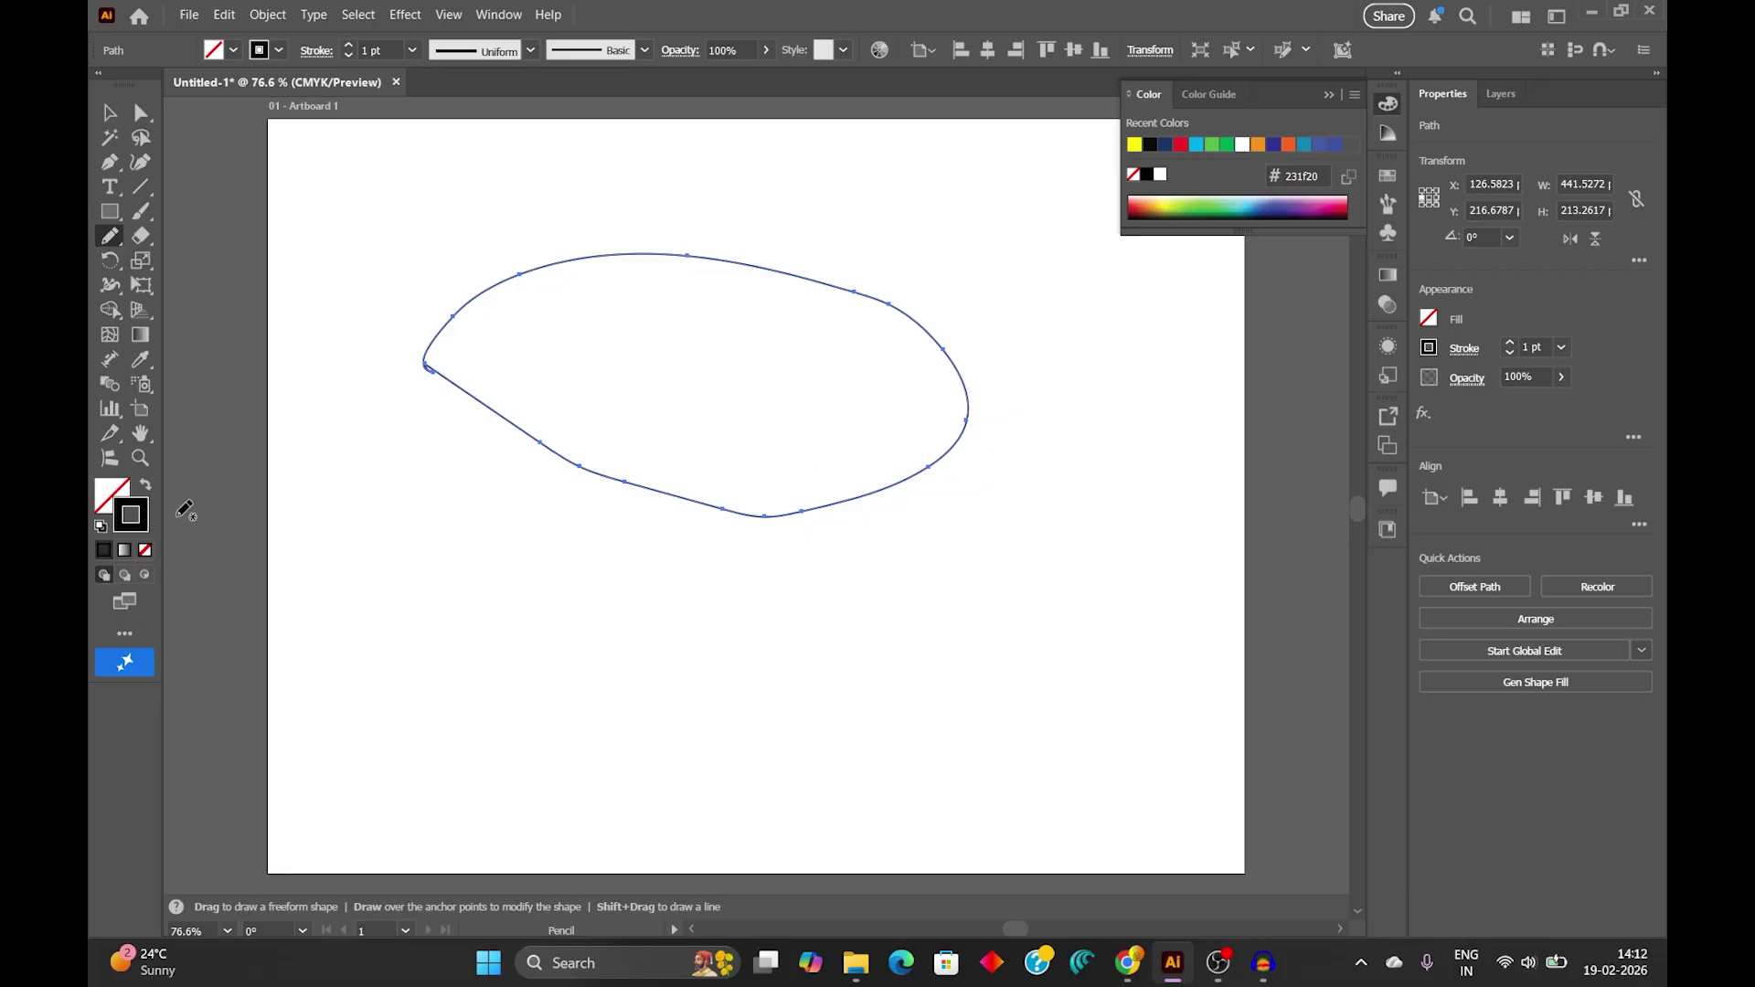
click(110, 501)
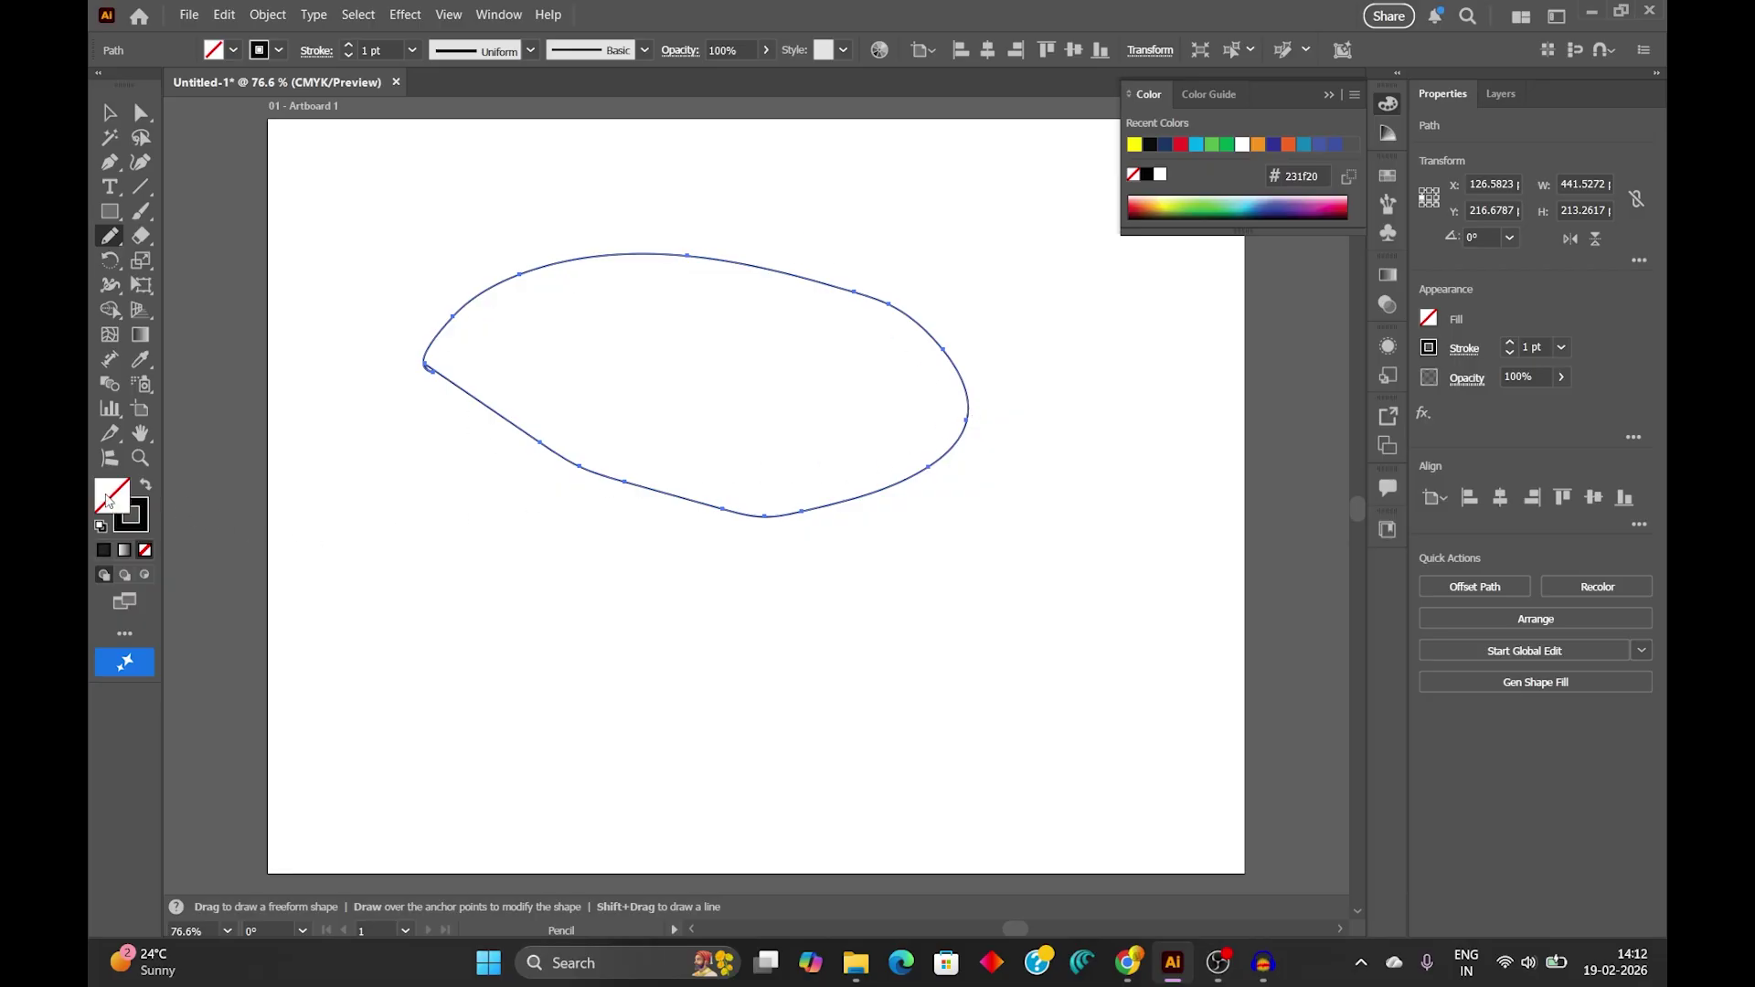
click(234, 50)
click(195, 148)
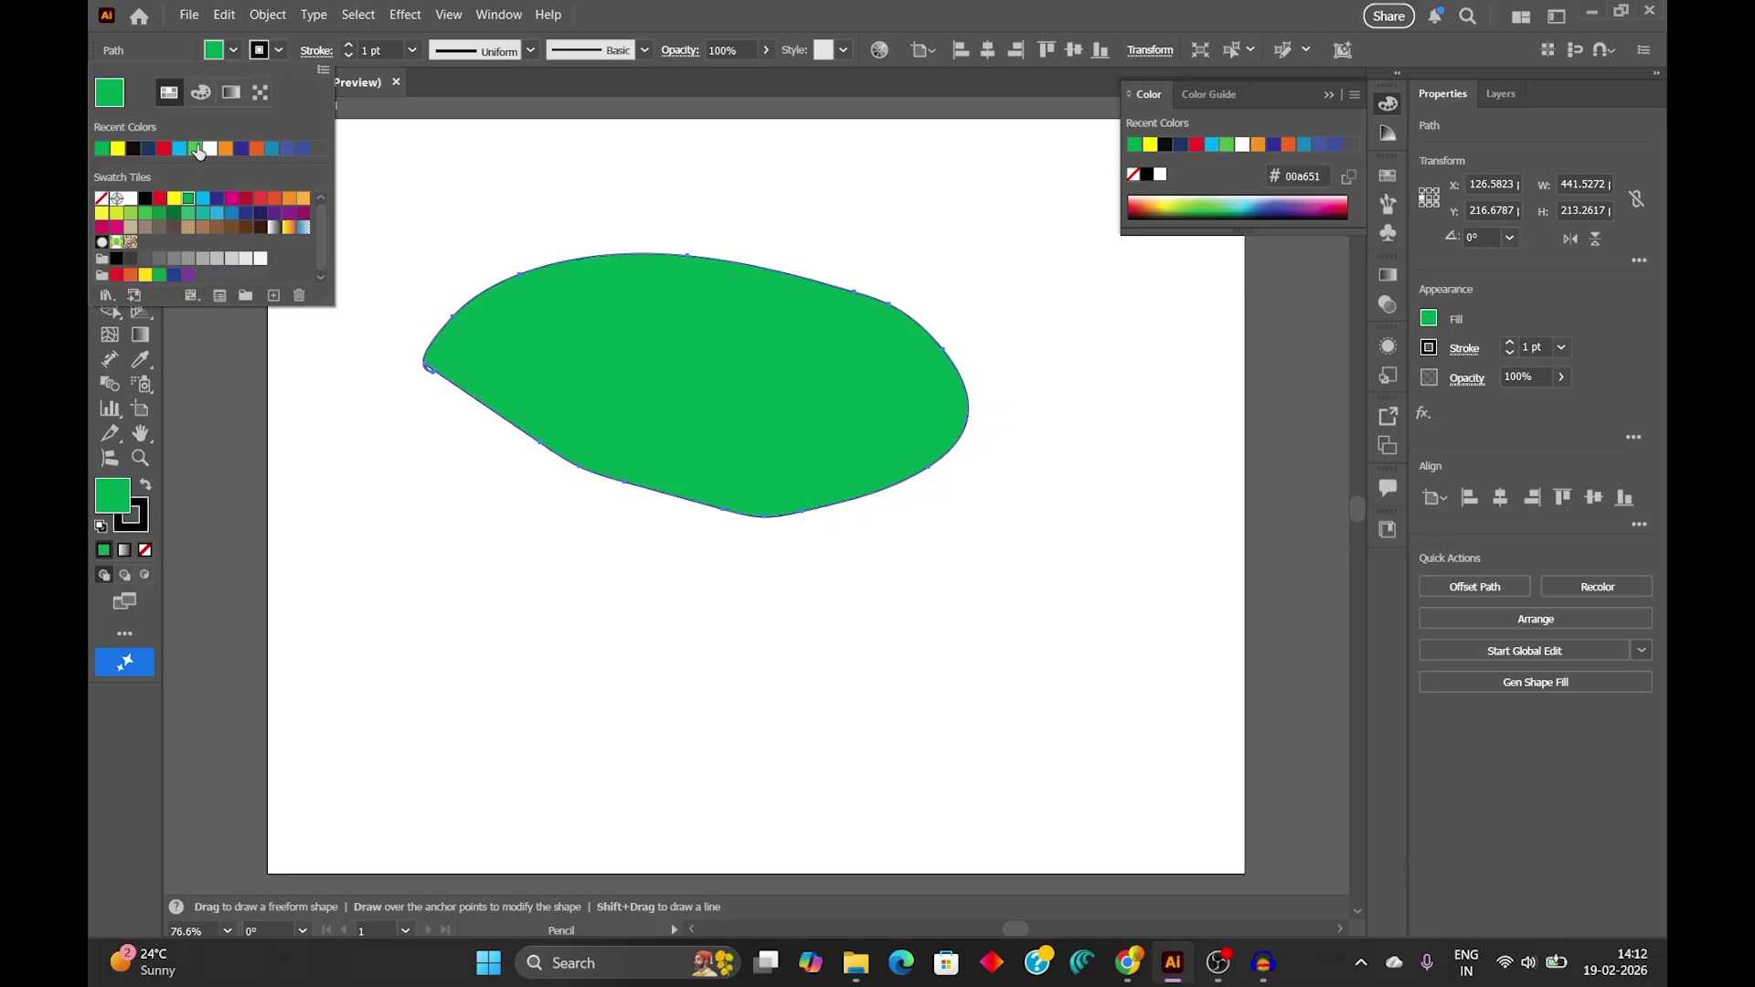
click(542, 238)
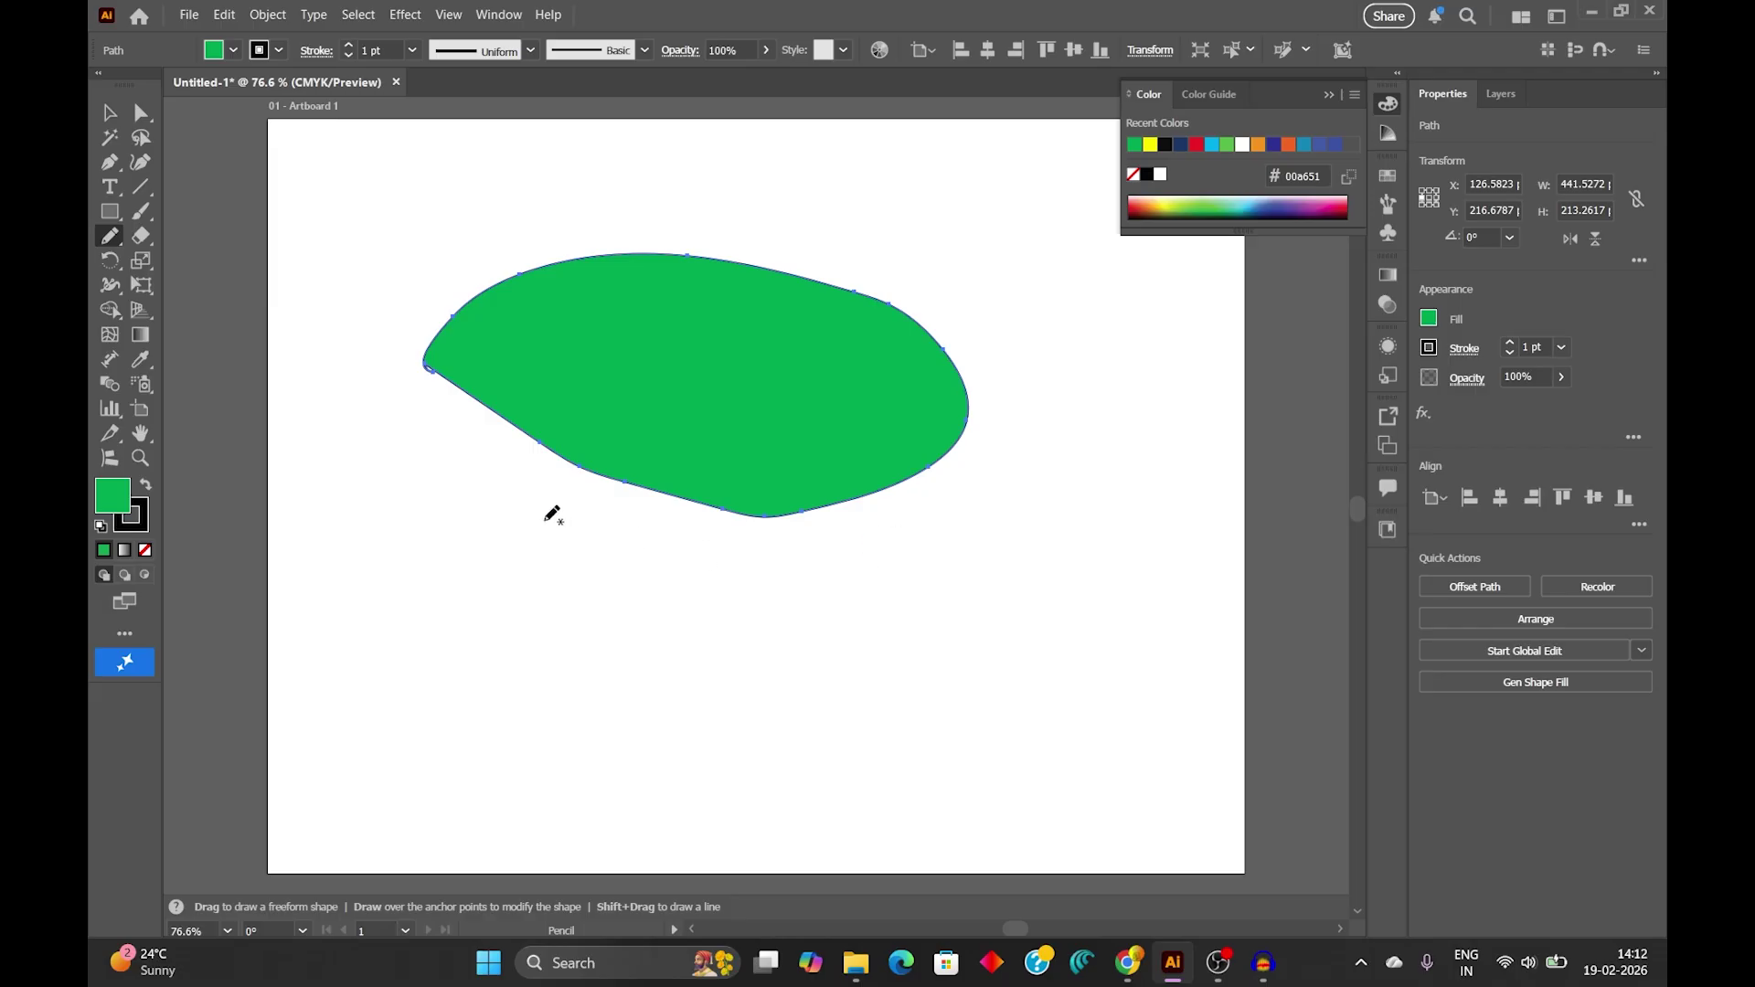
Draw an open freeform outline about 291 by 175 pt below the green shape and activate the Shape Builder tool.
mouse_move(457, 582)
mouse_down()
mouse_move(707, 555)
mouse_move(815, 642)
mouse_move(758, 733)
mouse_move(609, 757)
mouse_move(488, 696)
mouse_move(459, 610)
mouse_up()
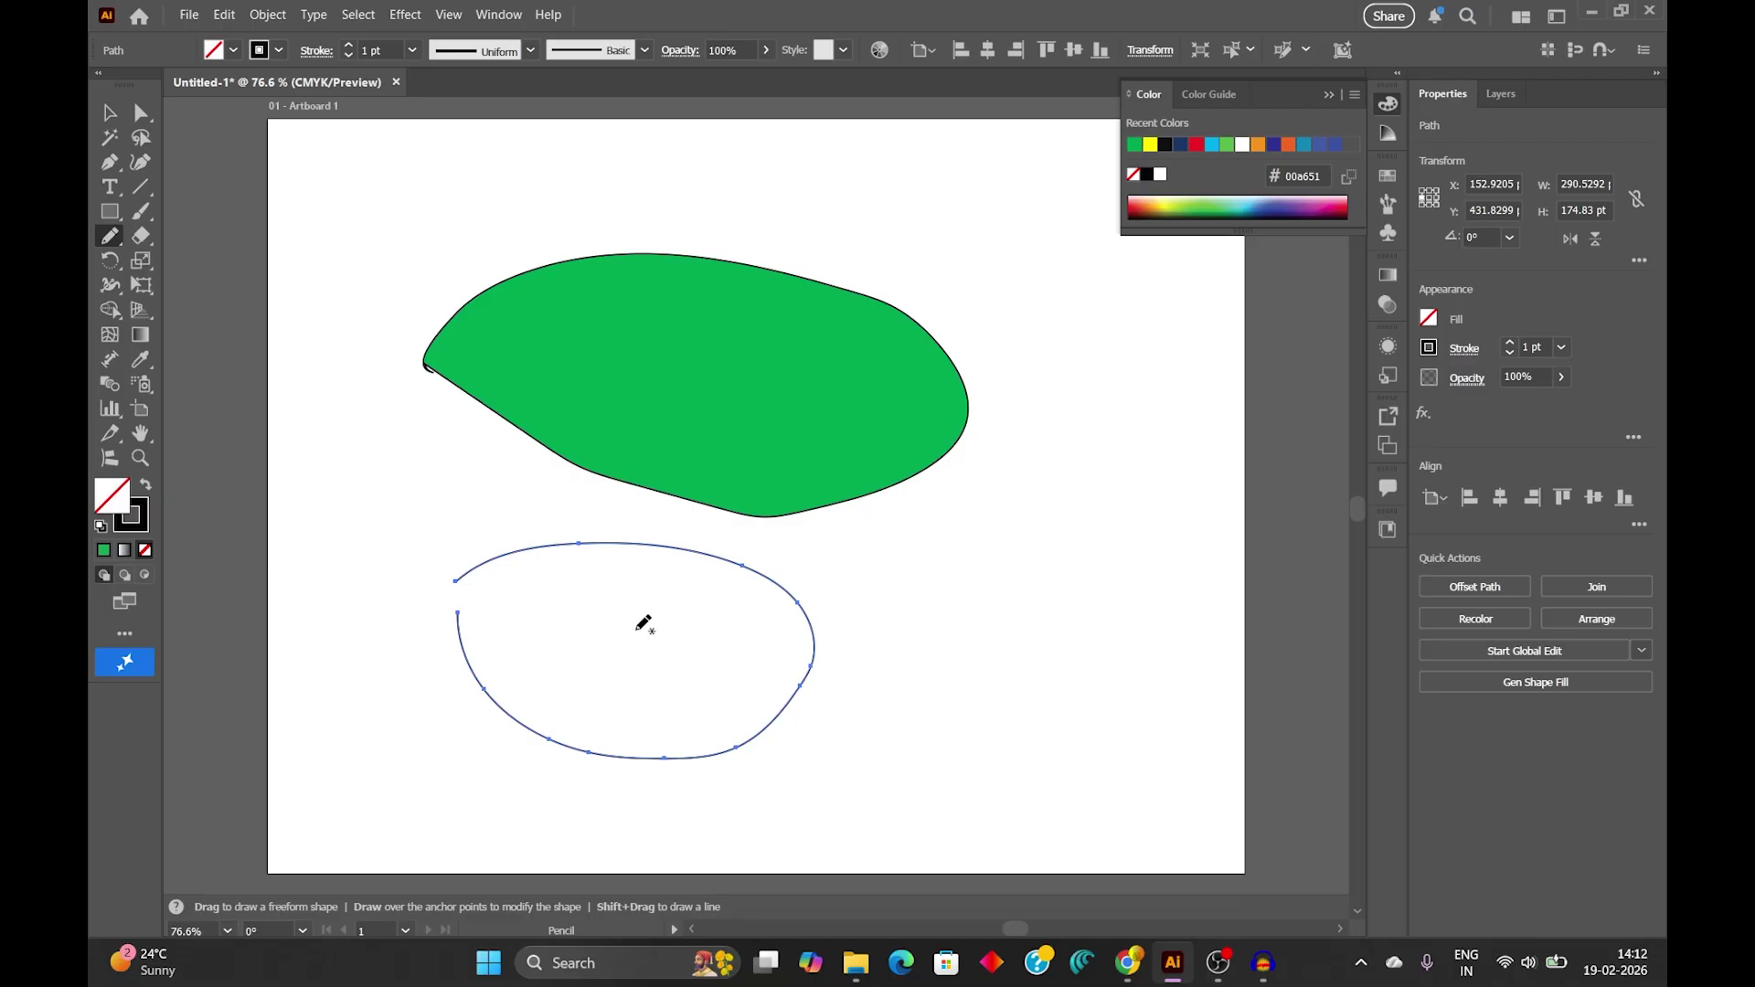
click(109, 310)
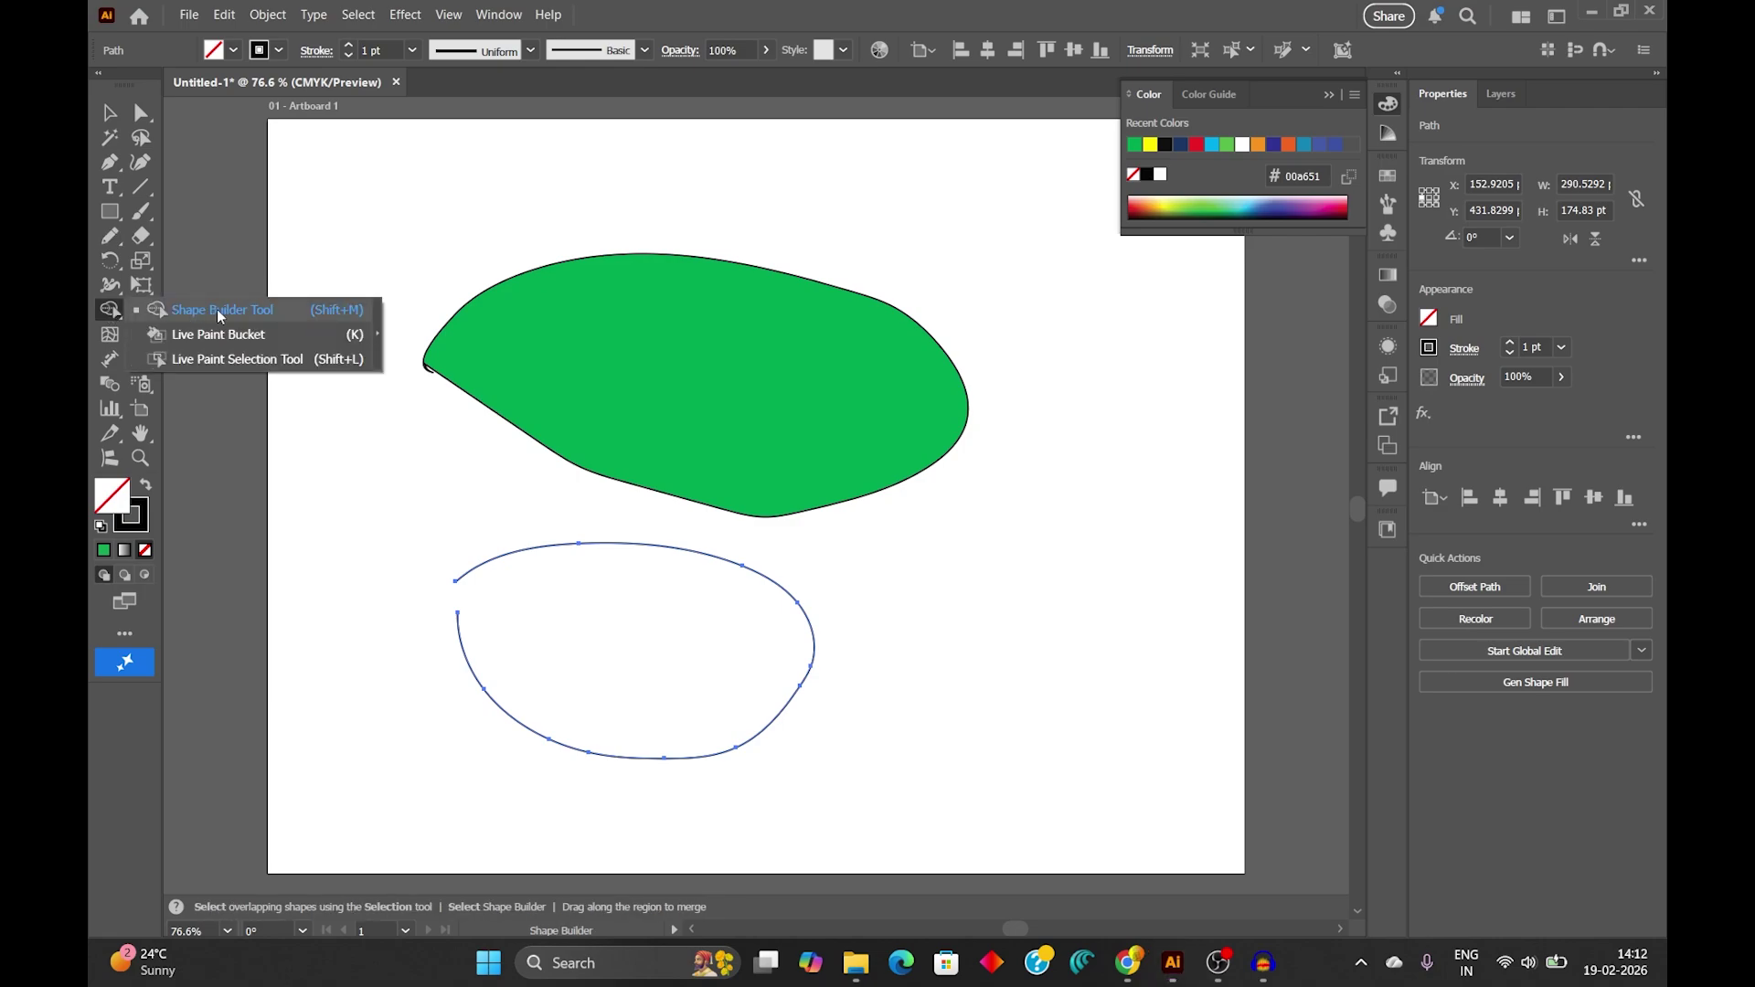
click(217, 309)
Set the Shape Builder's gap length to Small and try merging the interior of the open outline.
double_click(110, 311)
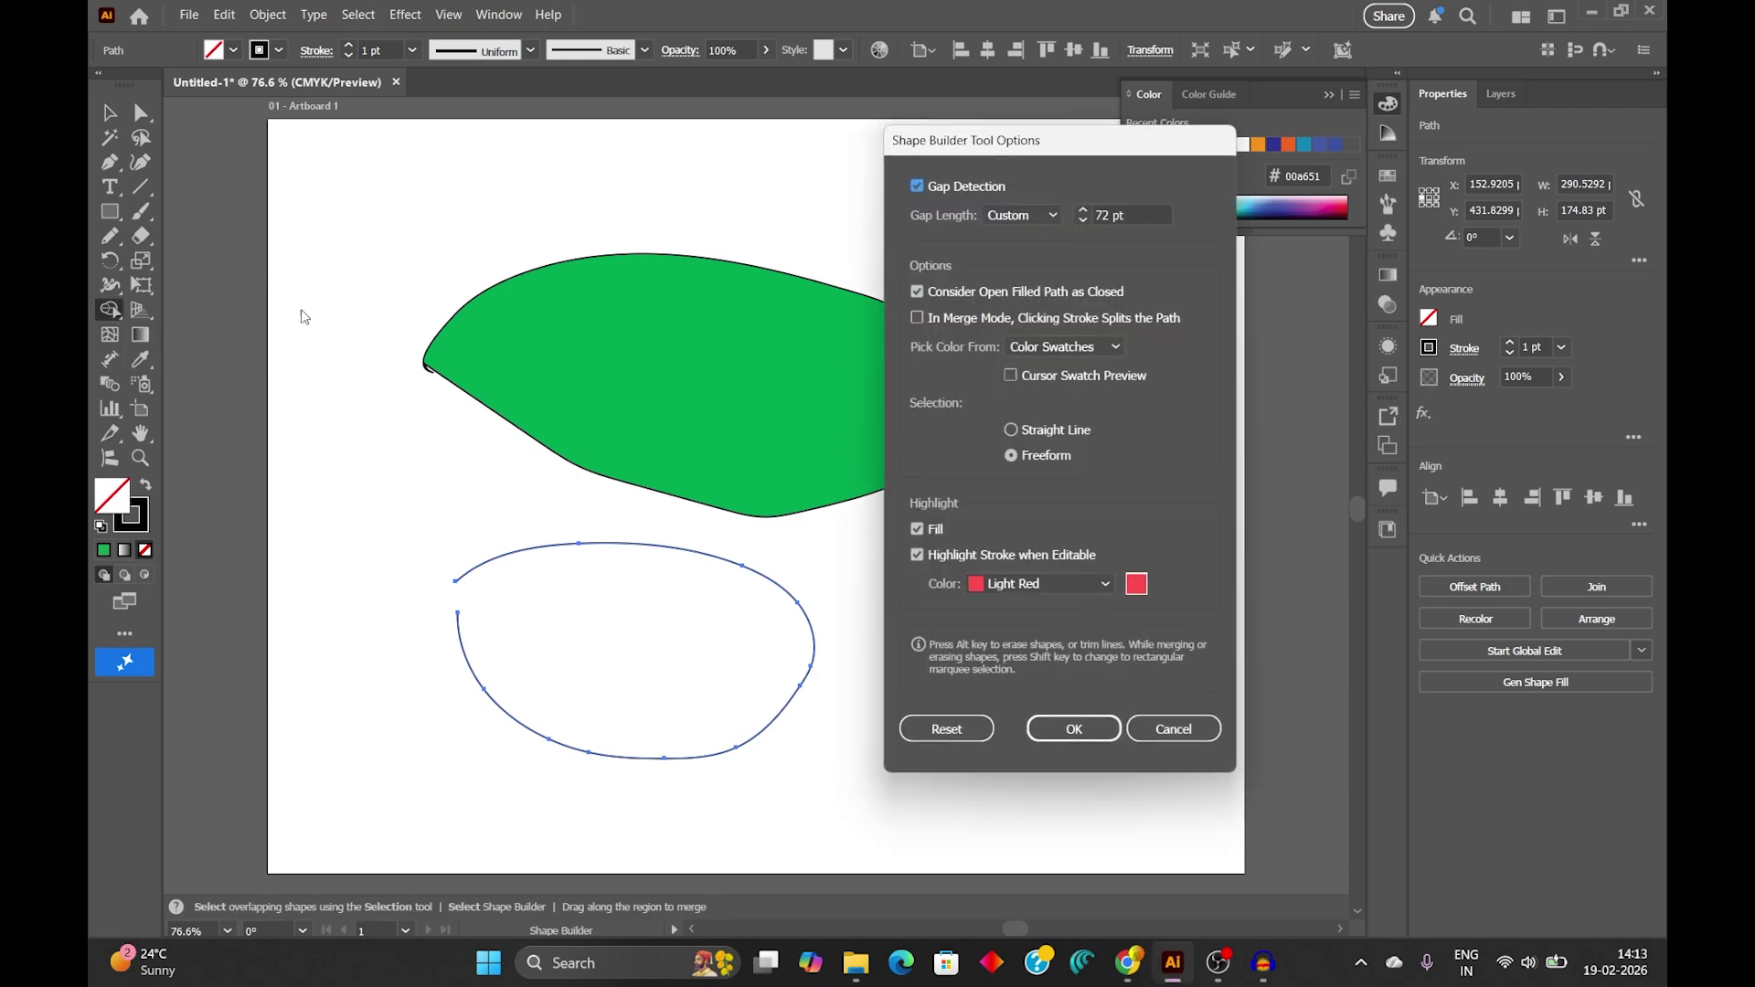
drag(1068, 146, 1060, 140)
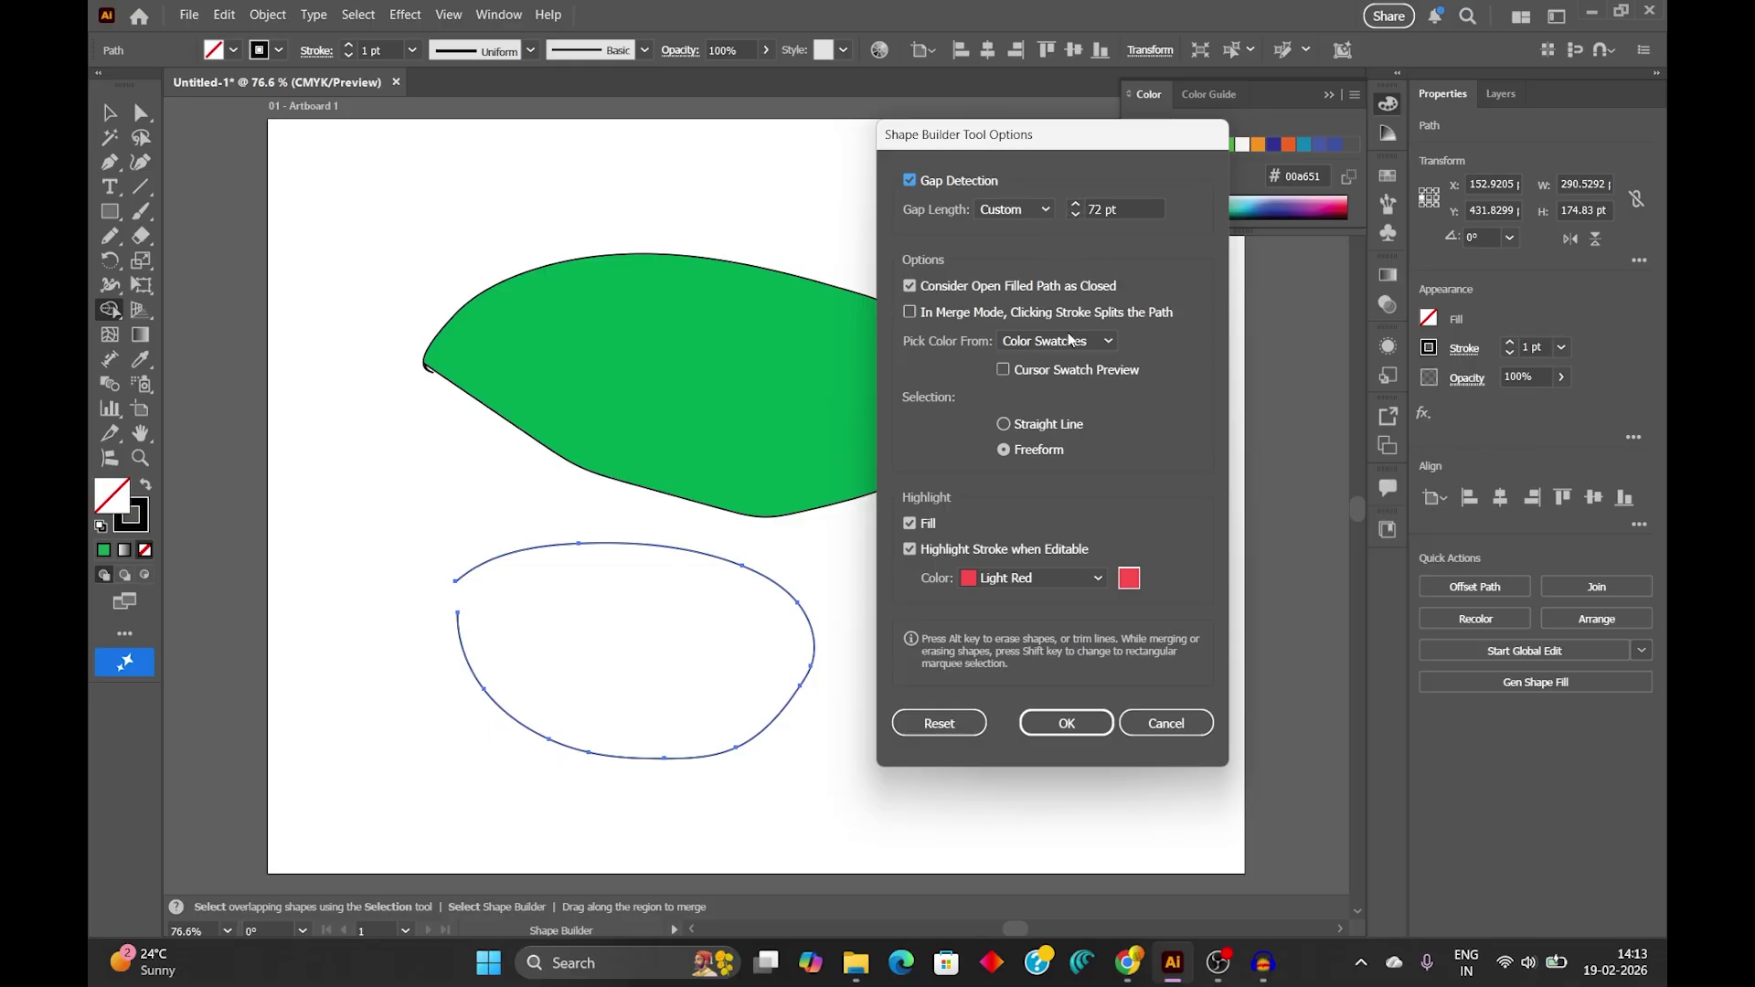
click(1040, 211)
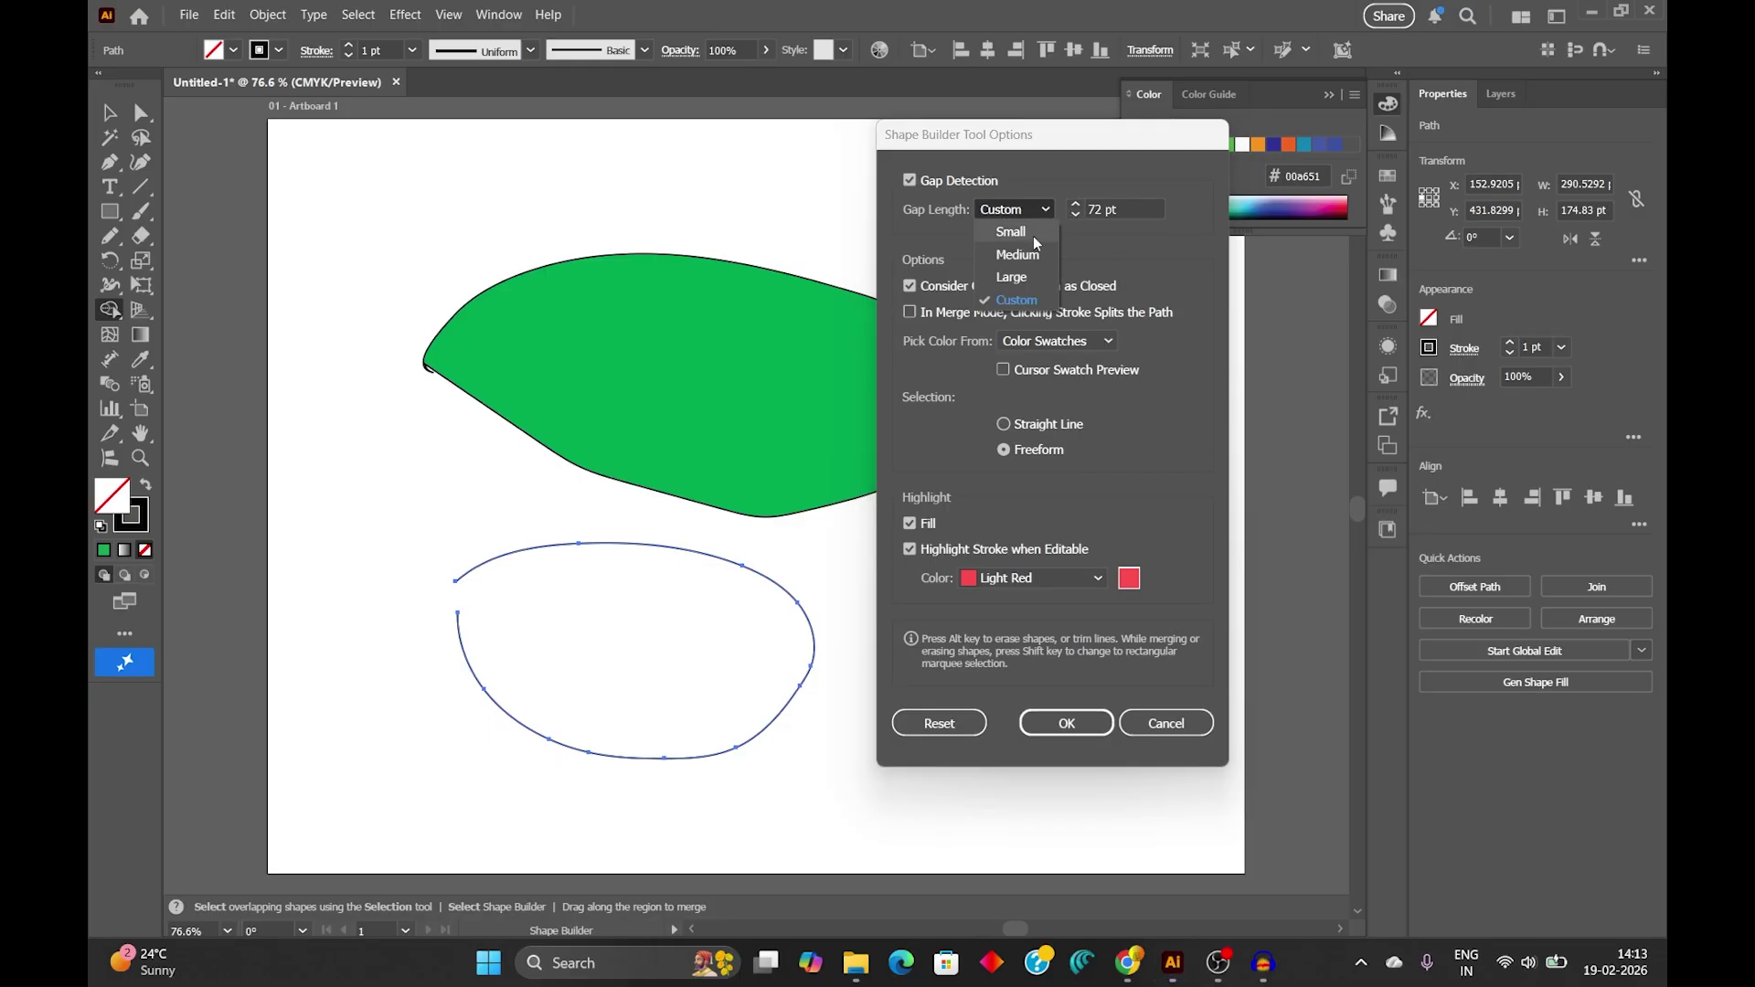
click(1013, 232)
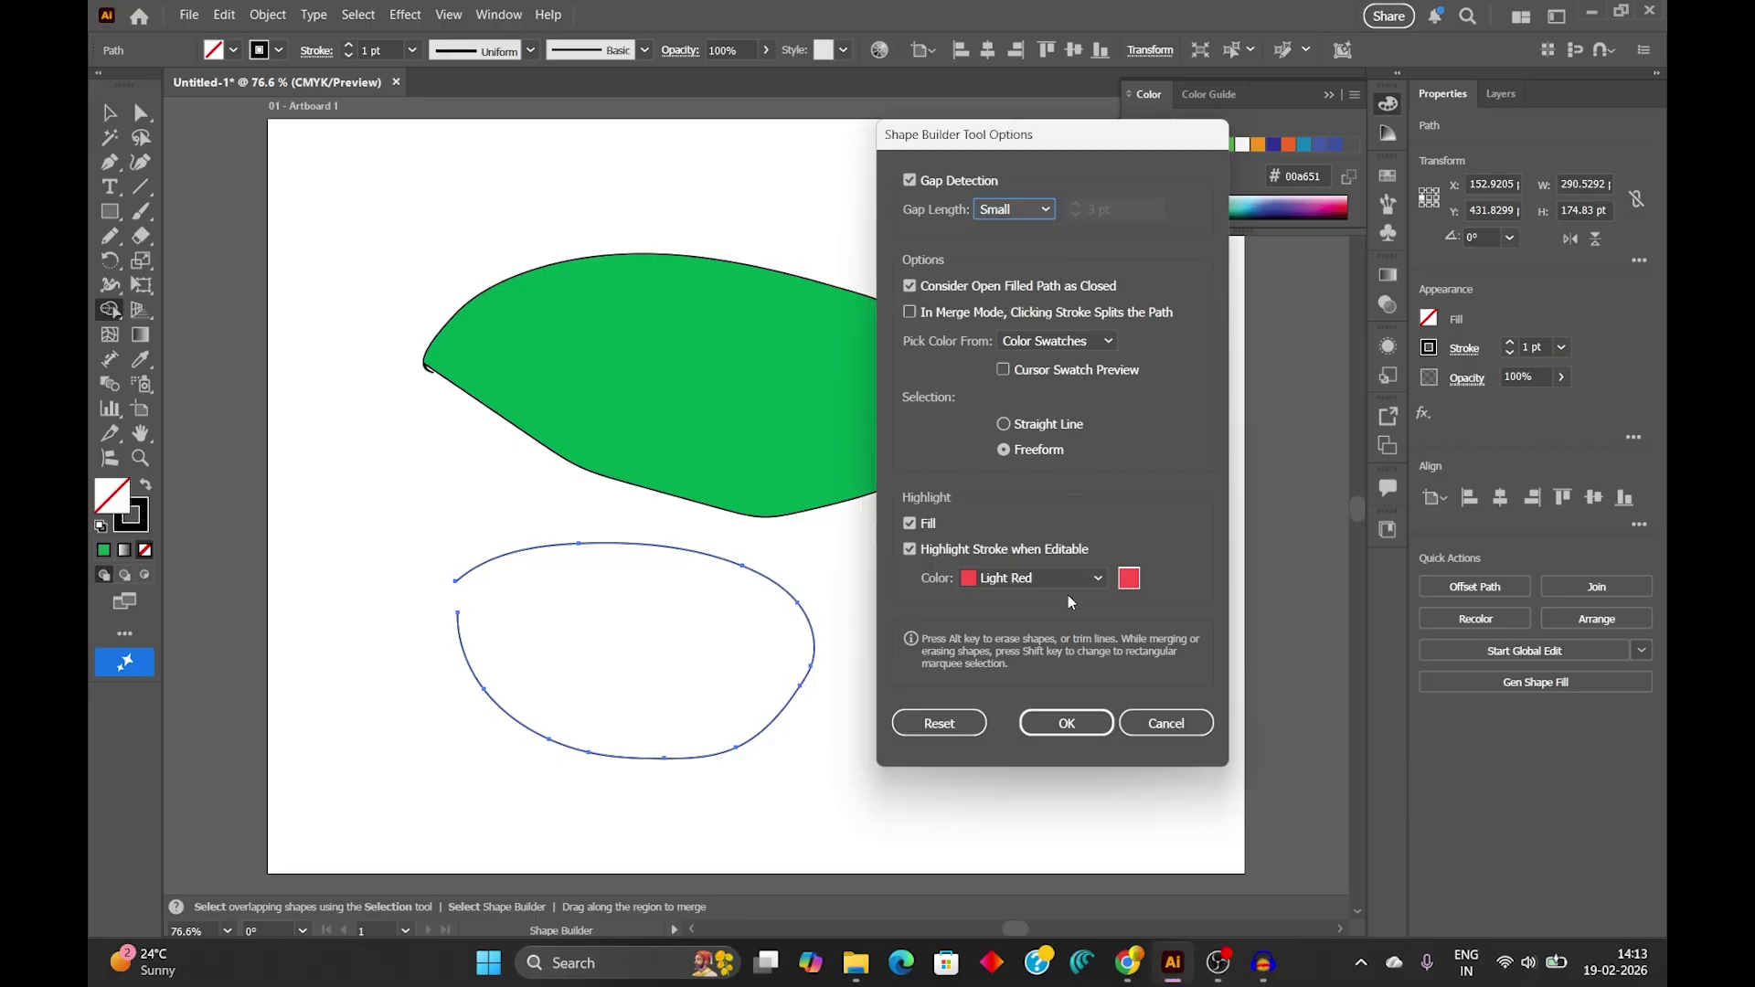
click(1067, 724)
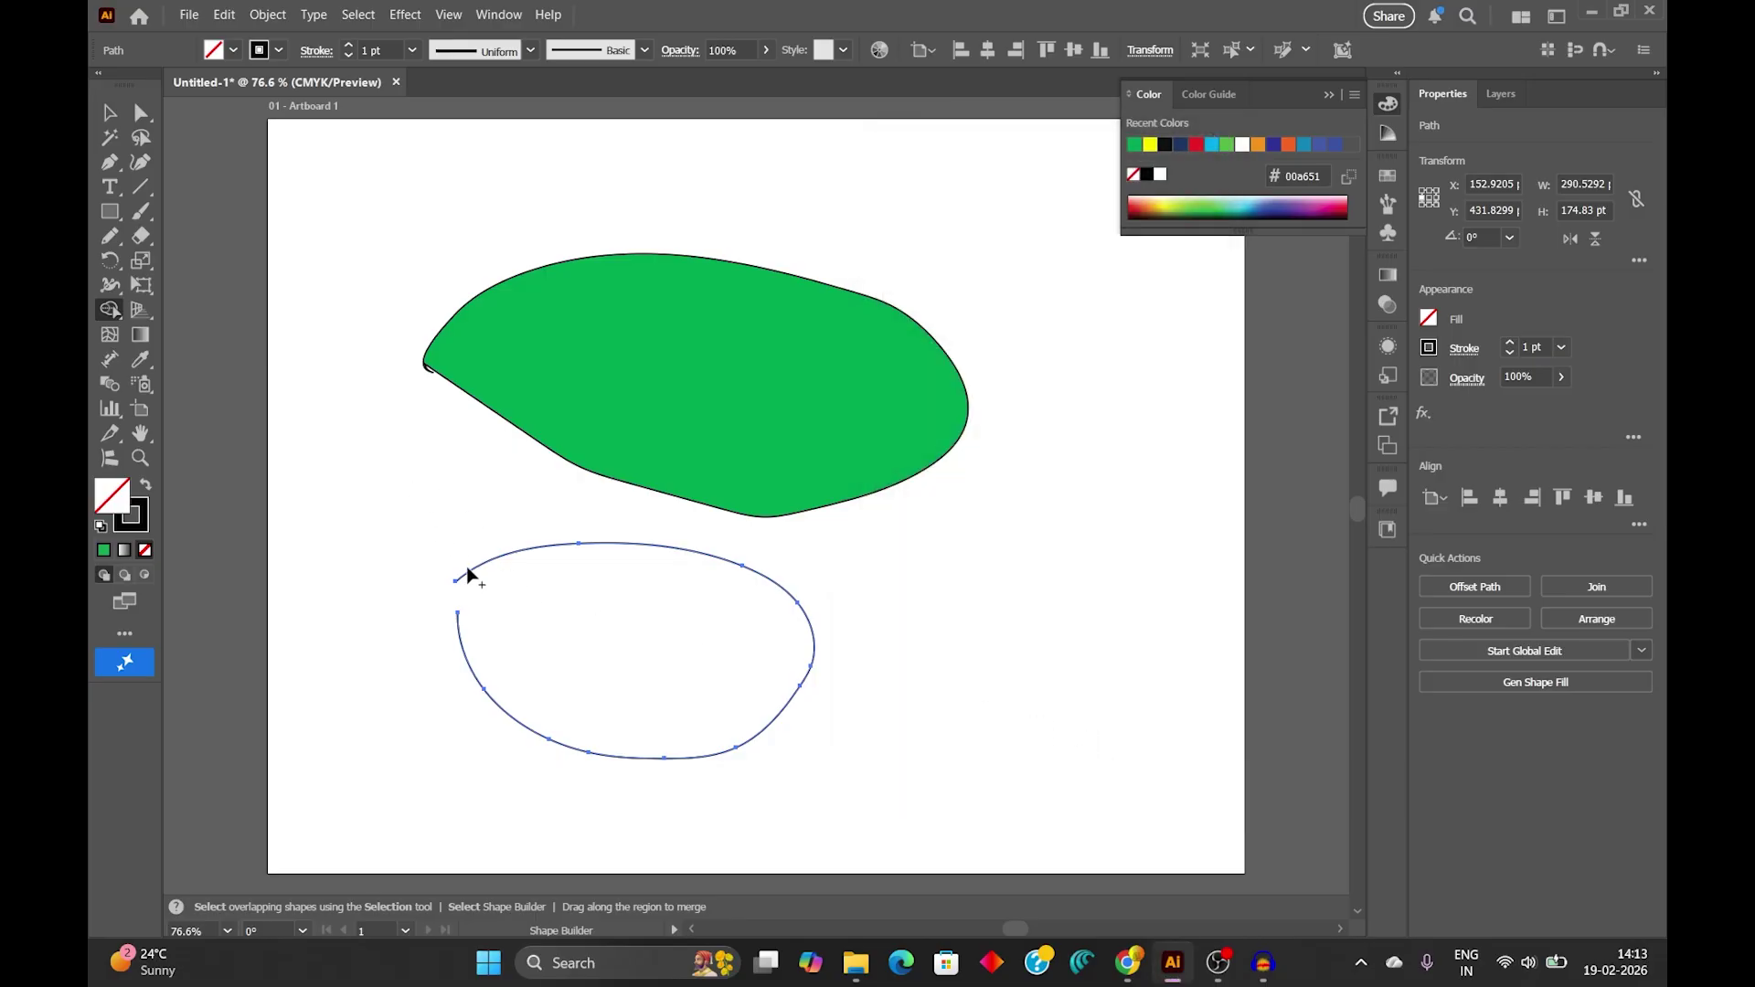
mouse_move(592, 592)
mouse_down()
mouse_move(627, 682)
mouse_move(692, 600)
mouse_move(548, 654)
mouse_up()
mouse_move(529, 593)
mouse_down()
mouse_move(714, 584)
mouse_move(704, 685)
mouse_move(623, 691)
mouse_move(572, 635)
mouse_move(724, 609)
mouse_move(661, 673)
mouse_move(569, 643)
mouse_move(666, 599)
mouse_move(709, 668)
mouse_move(572, 666)
mouse_up()
Set the Shape Builder's gap detection to a custom gap length of 50 pt.
double_click(110, 311)
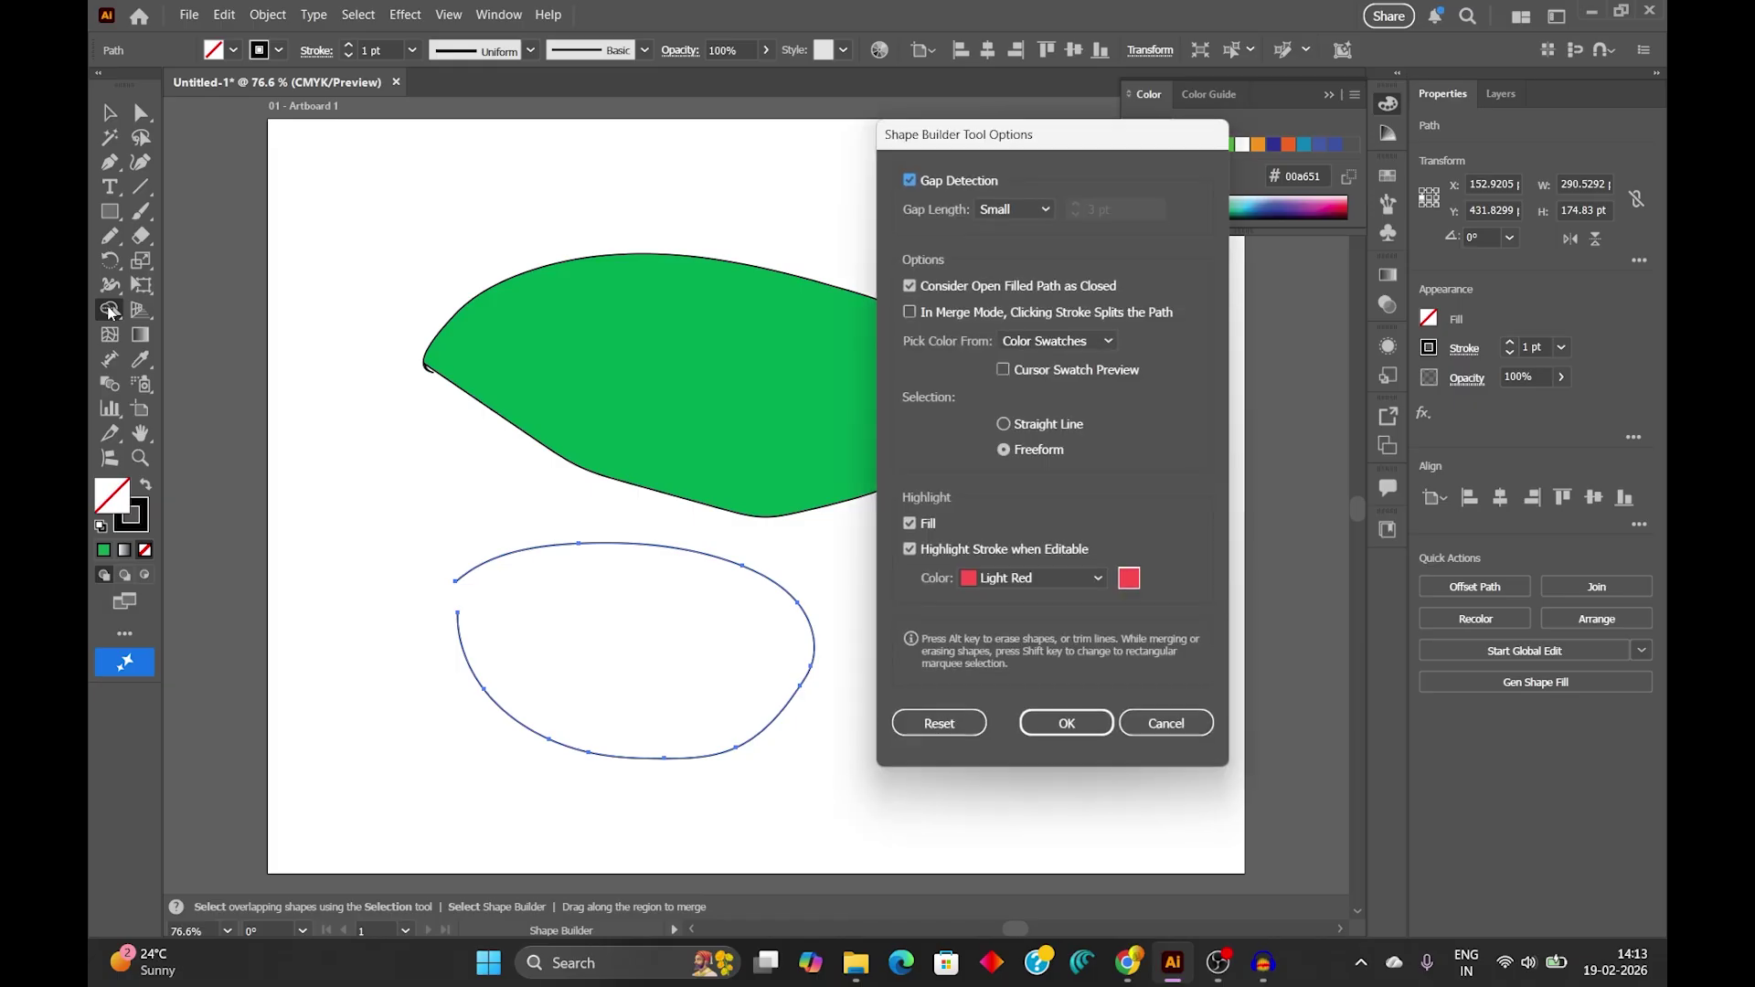
click(1044, 208)
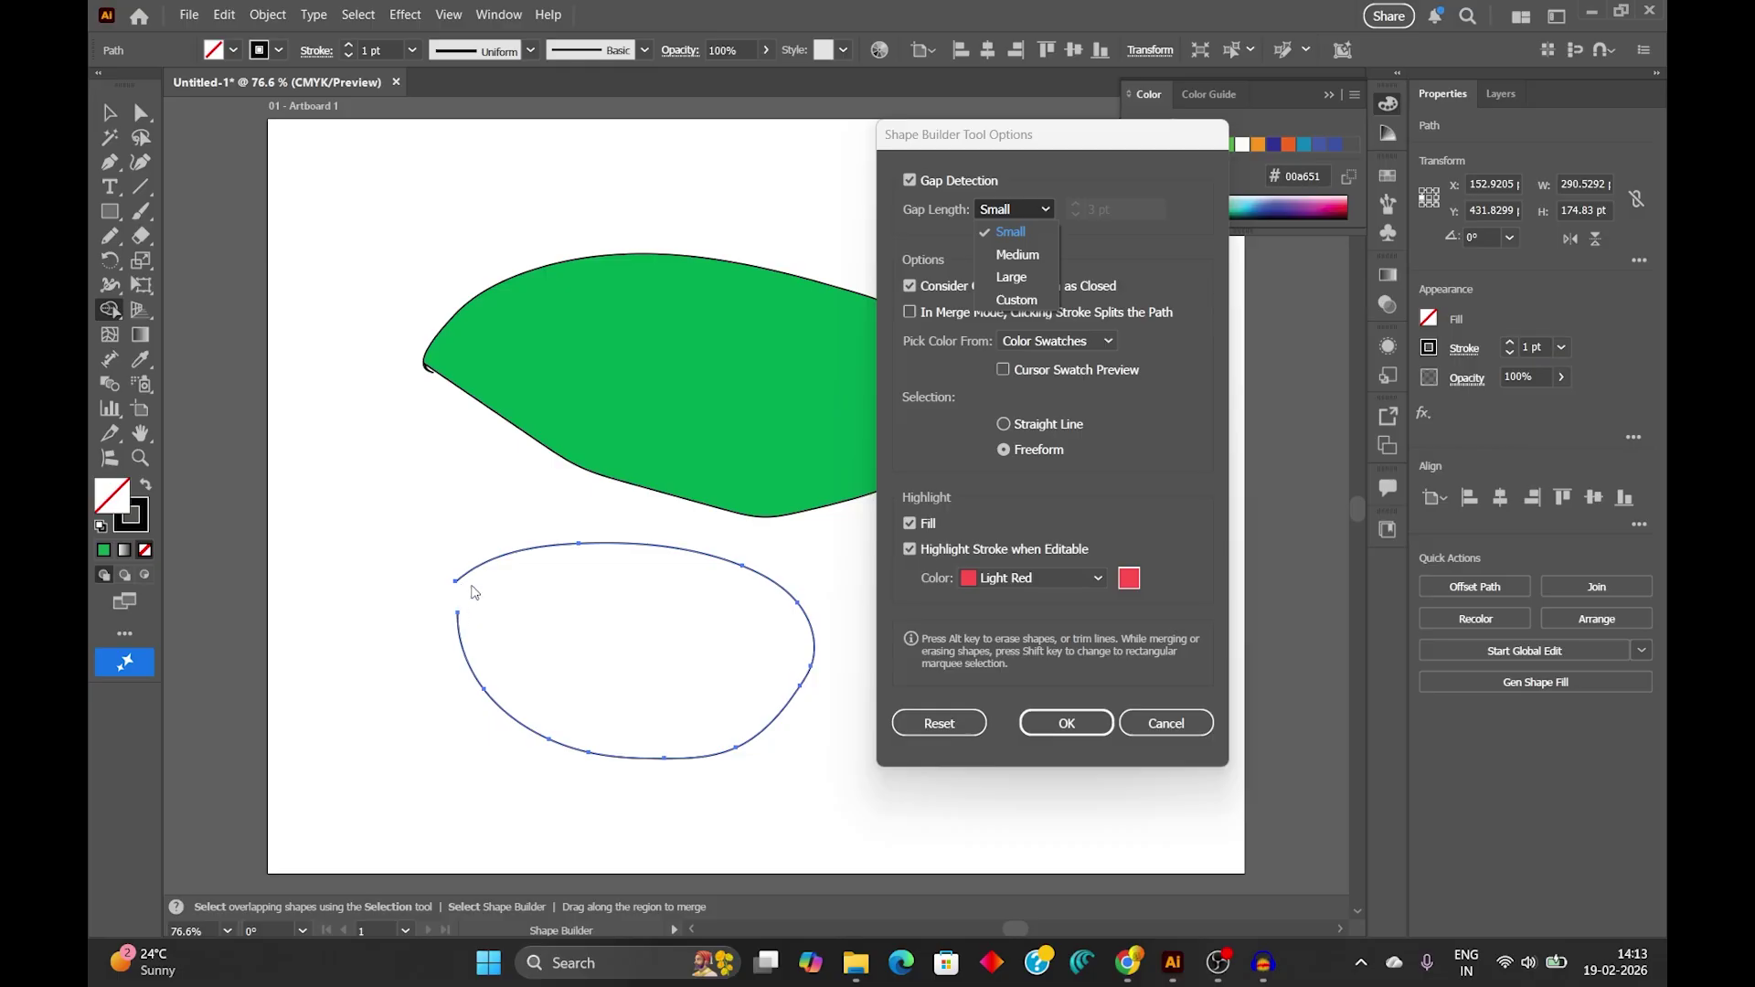
click(1035, 259)
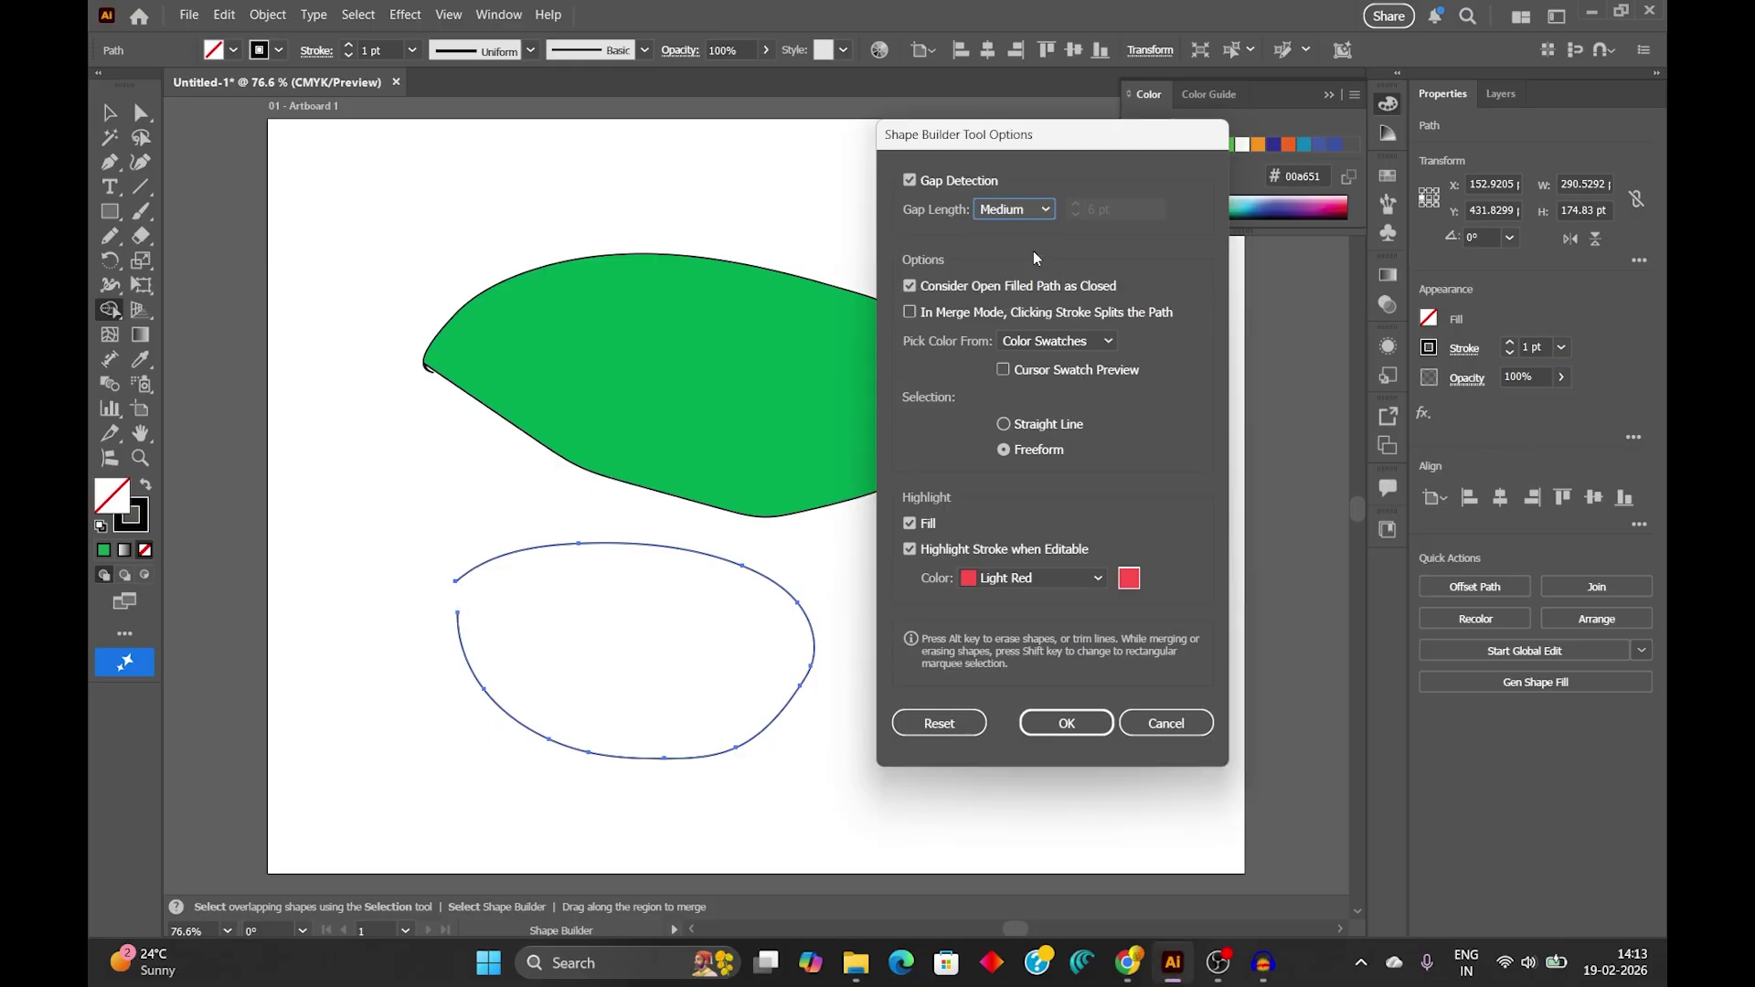
click(1042, 210)
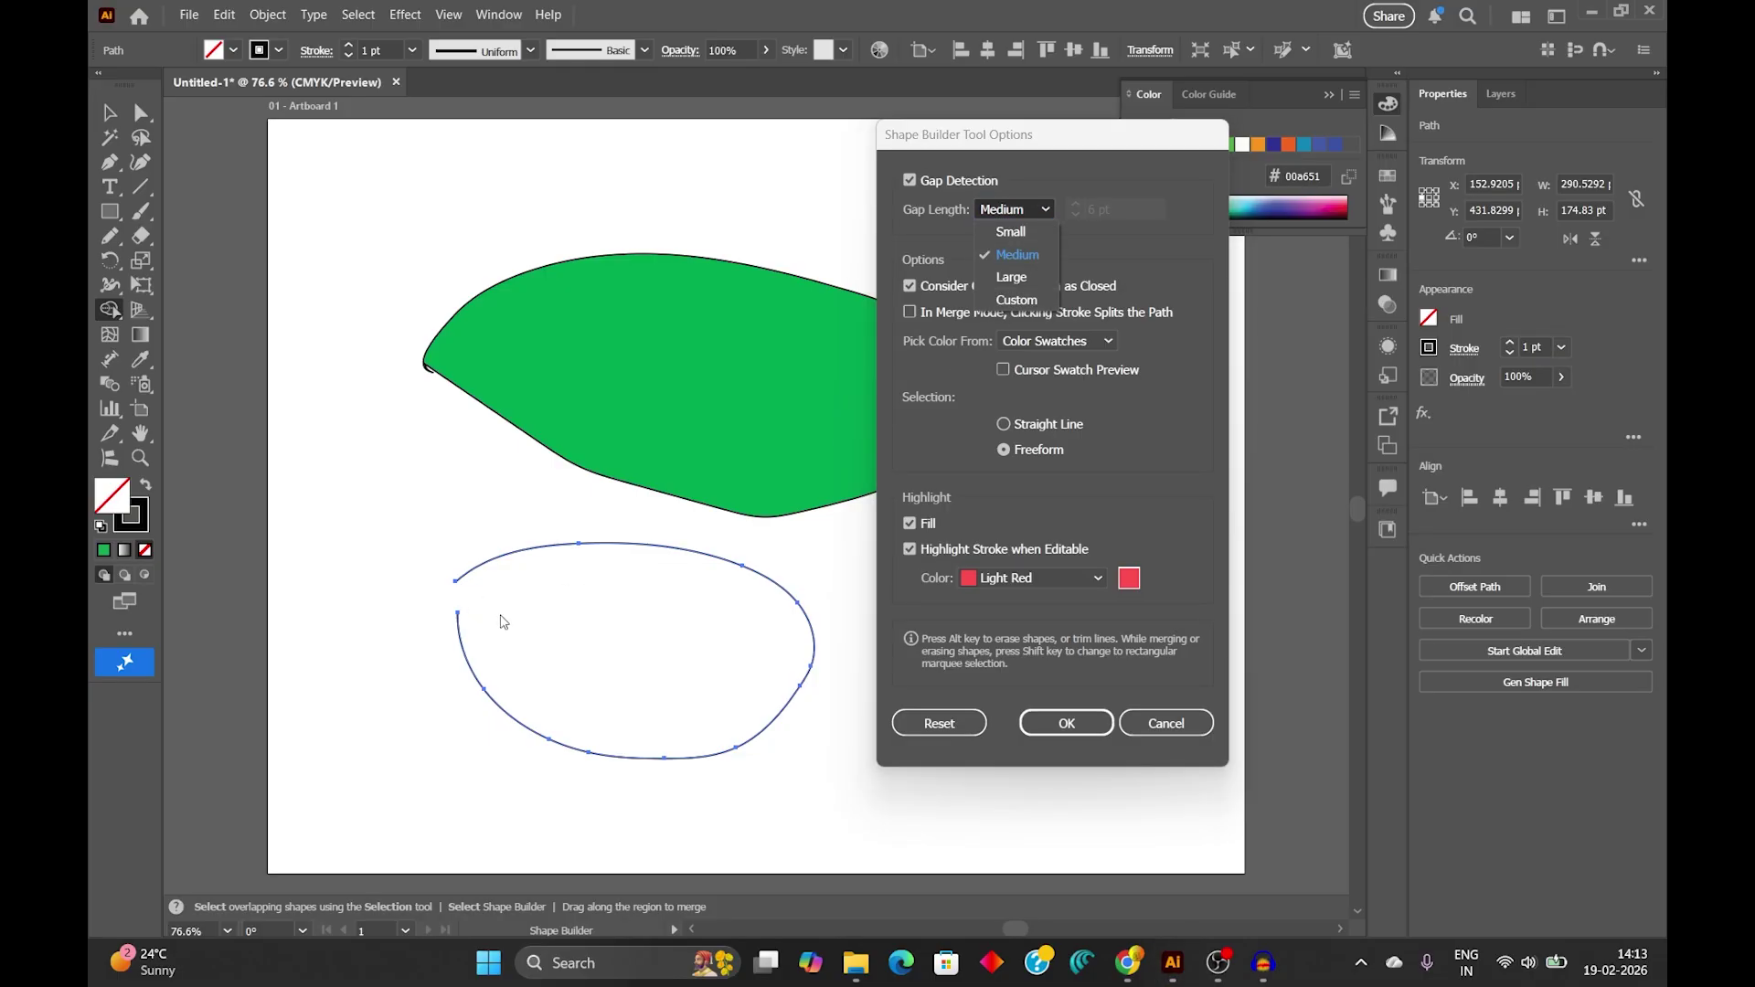
click(1010, 277)
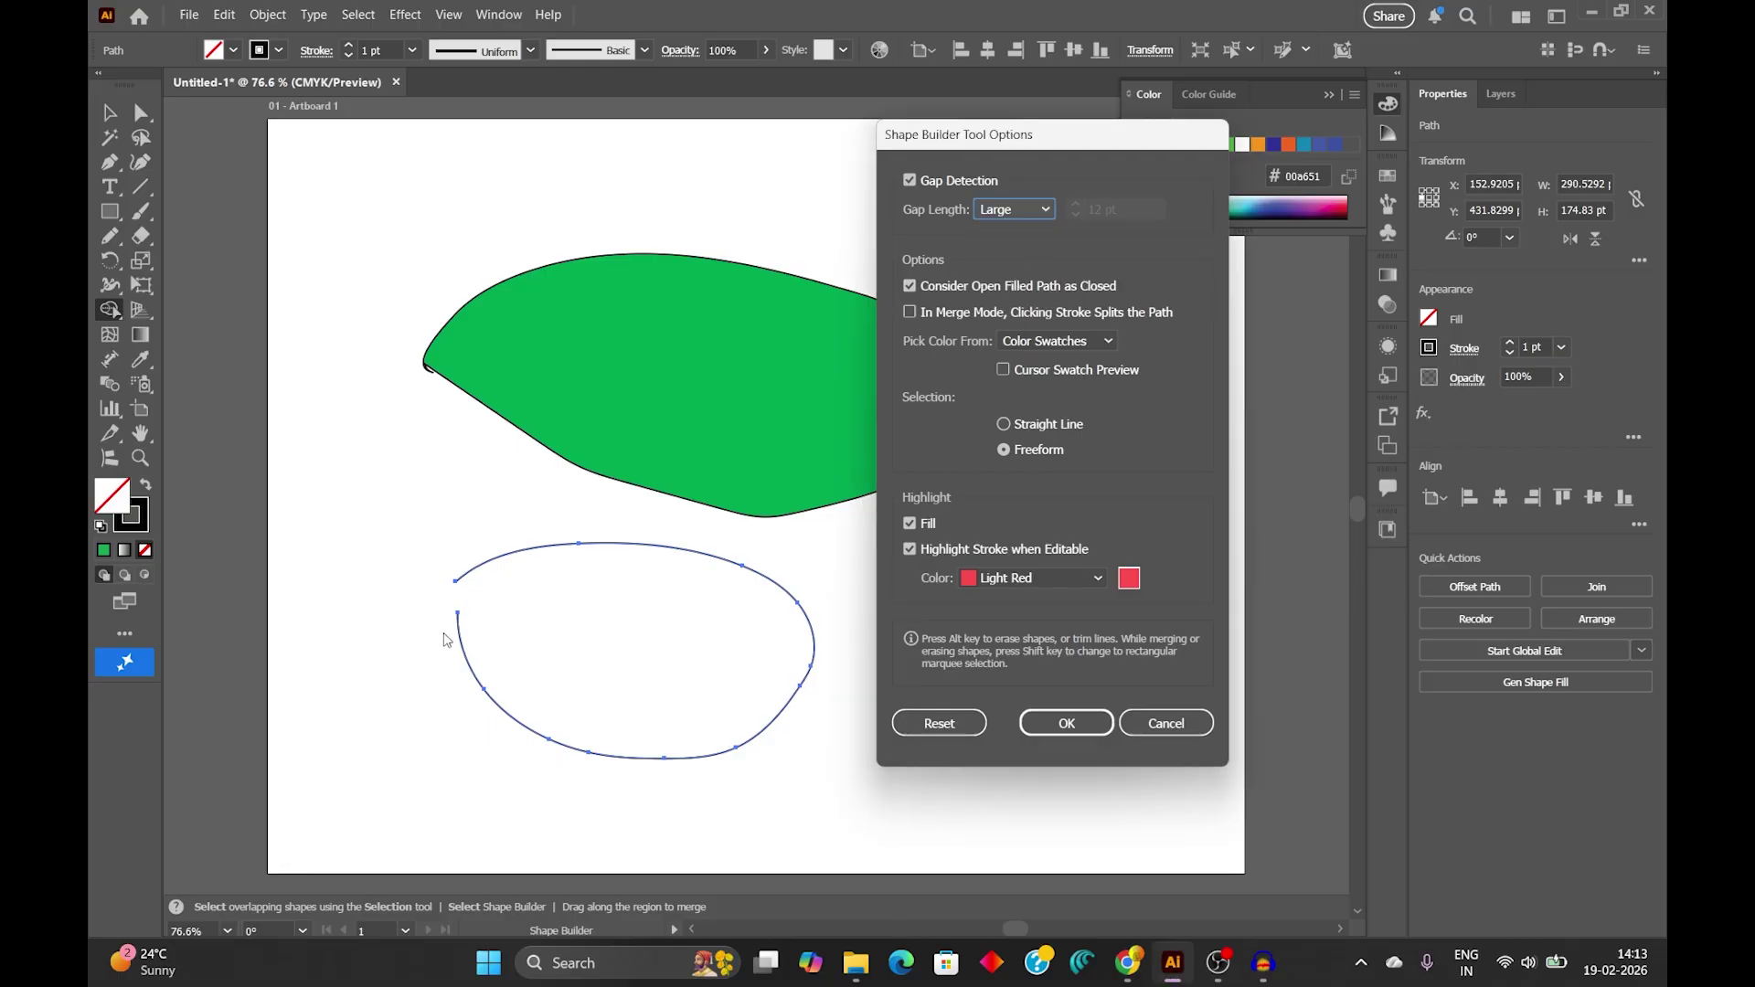
click(1042, 219)
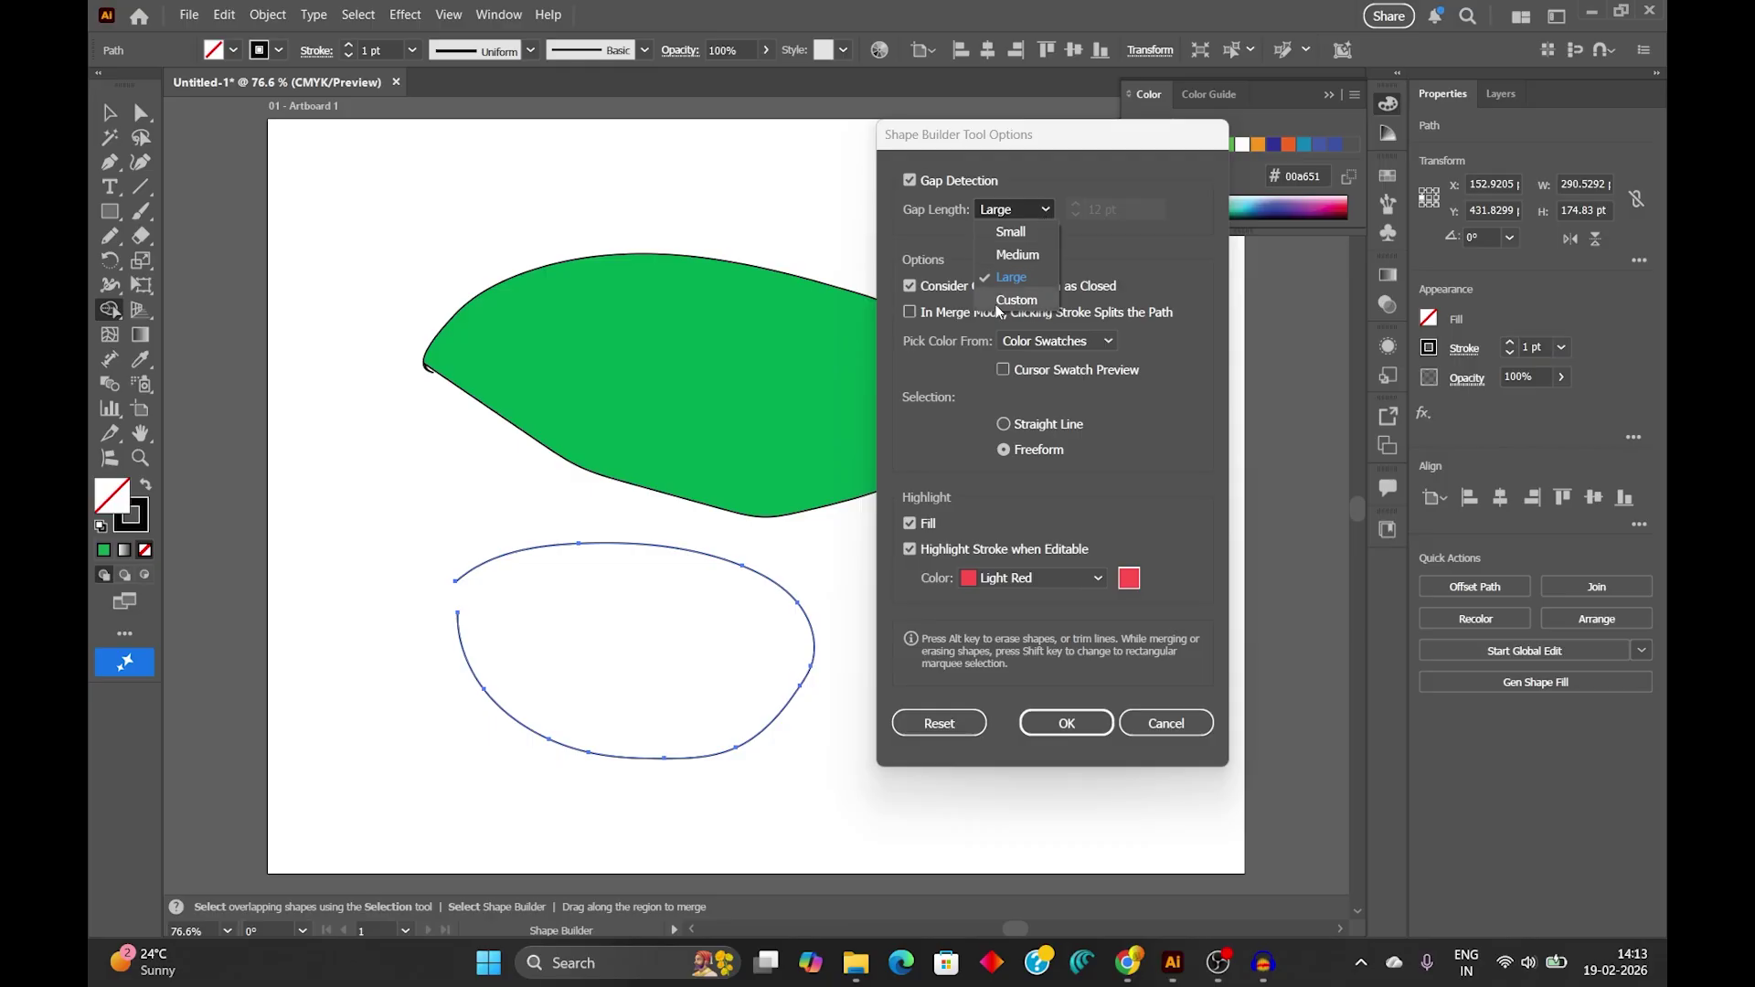
click(1016, 301)
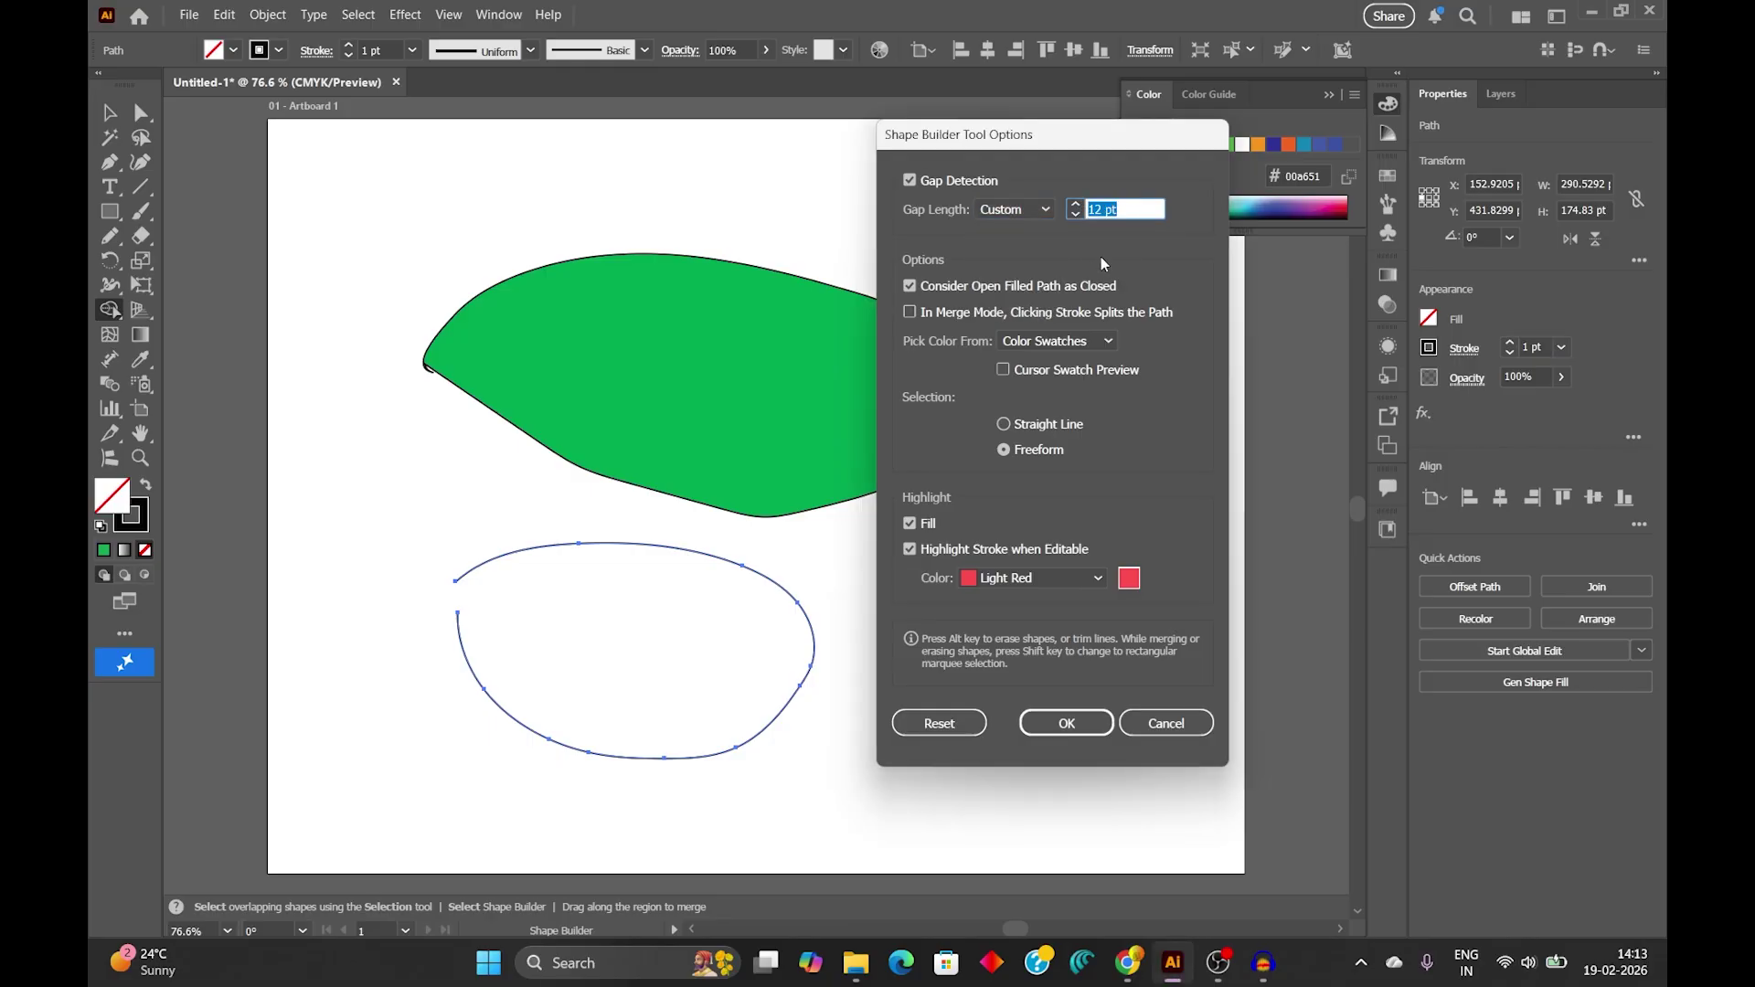
text(50)
click(1066, 722)
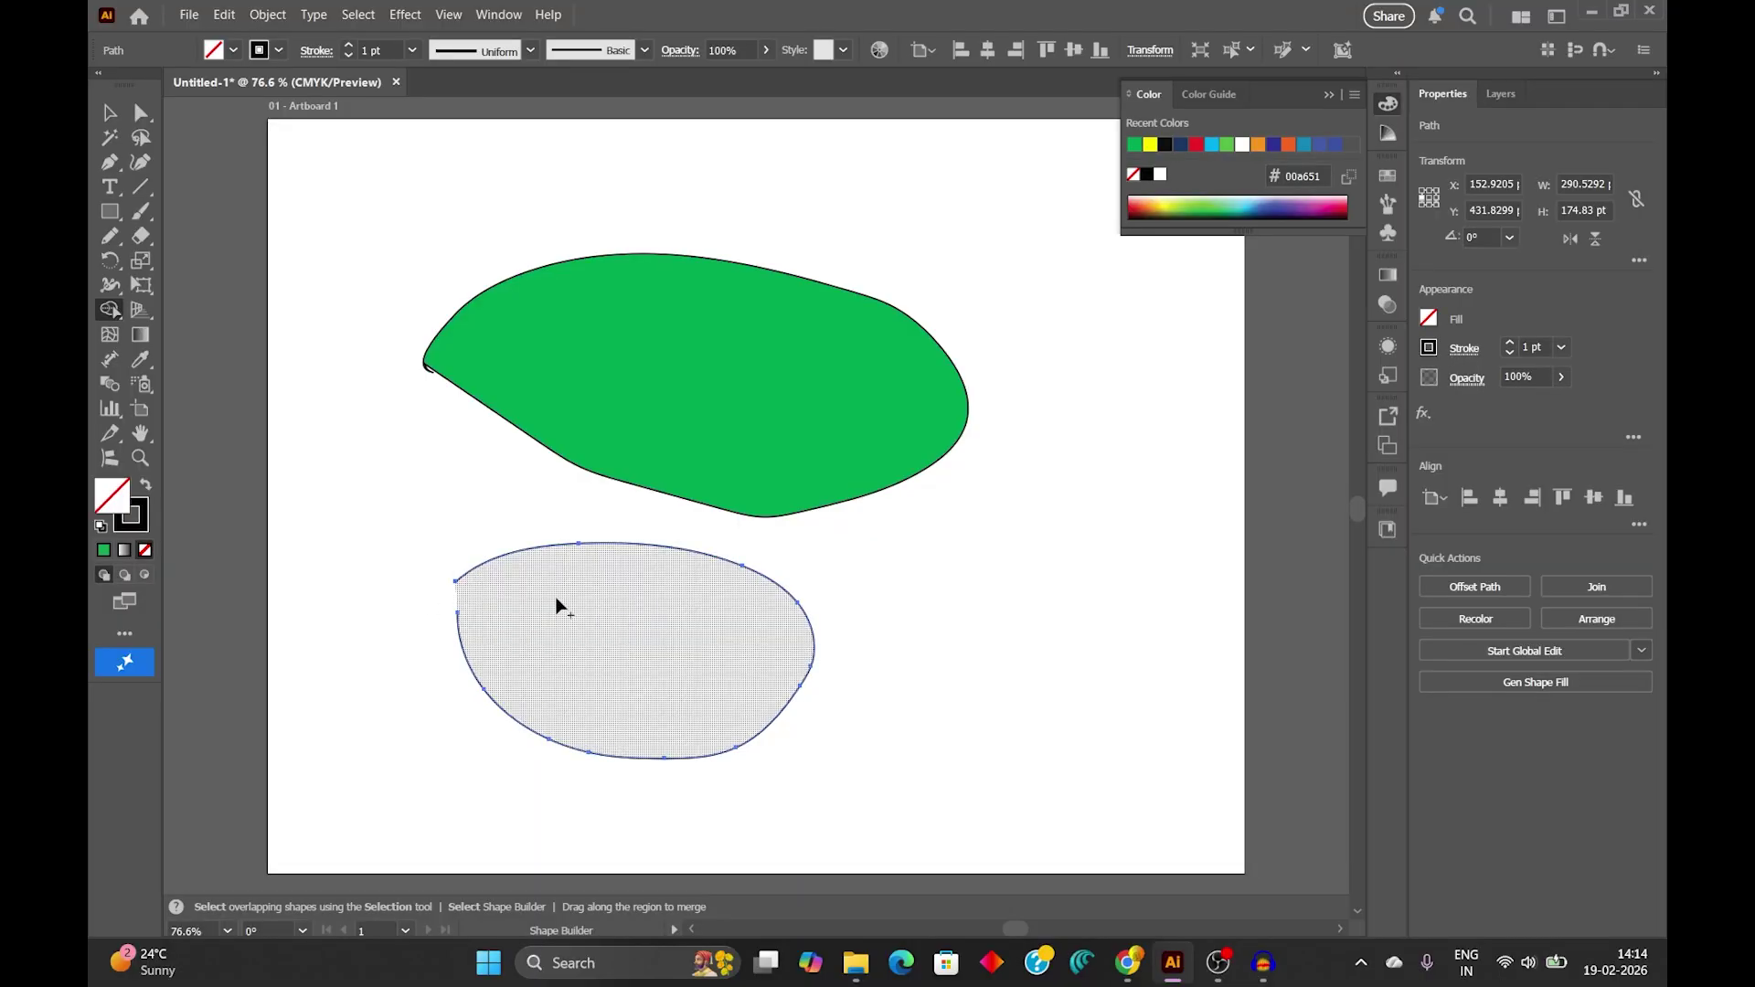
Merge the interior of the open outline with the Shape Builder to close its gap, then return to the Selection tool.
mouse_move(550, 588)
mouse_down()
mouse_move(640, 596)
mouse_move(717, 649)
mouse_move(690, 698)
mouse_move(559, 645)
mouse_up()
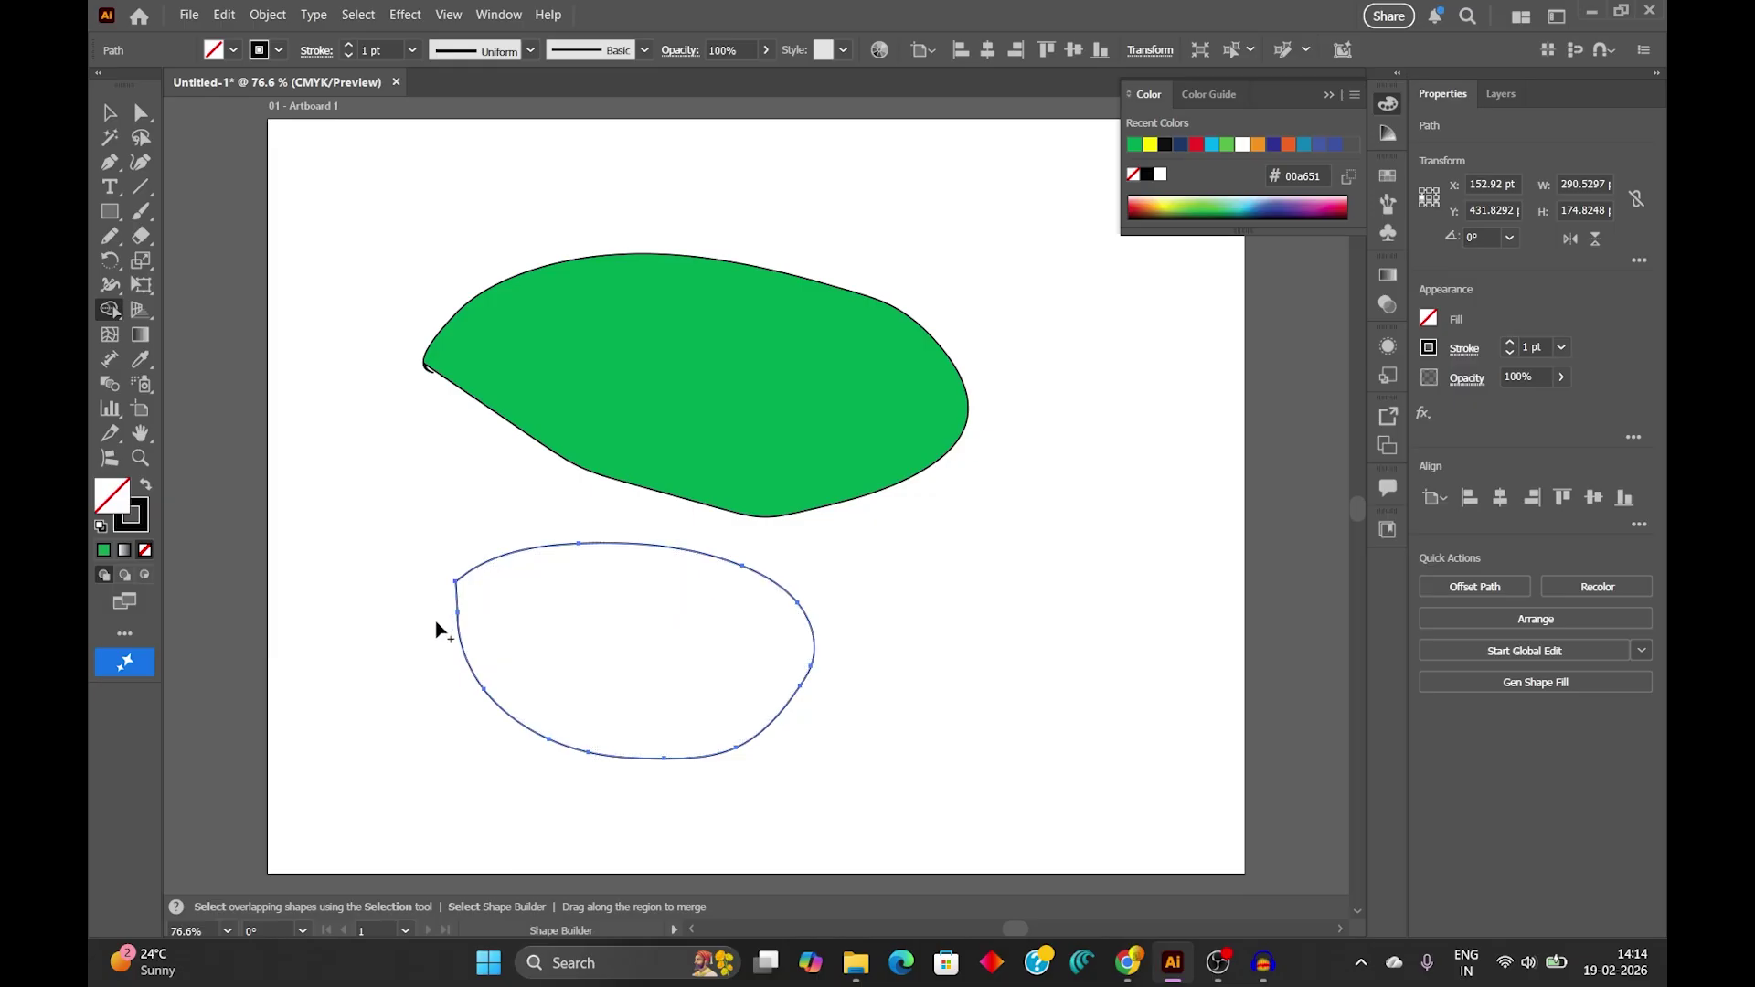
click(608, 639)
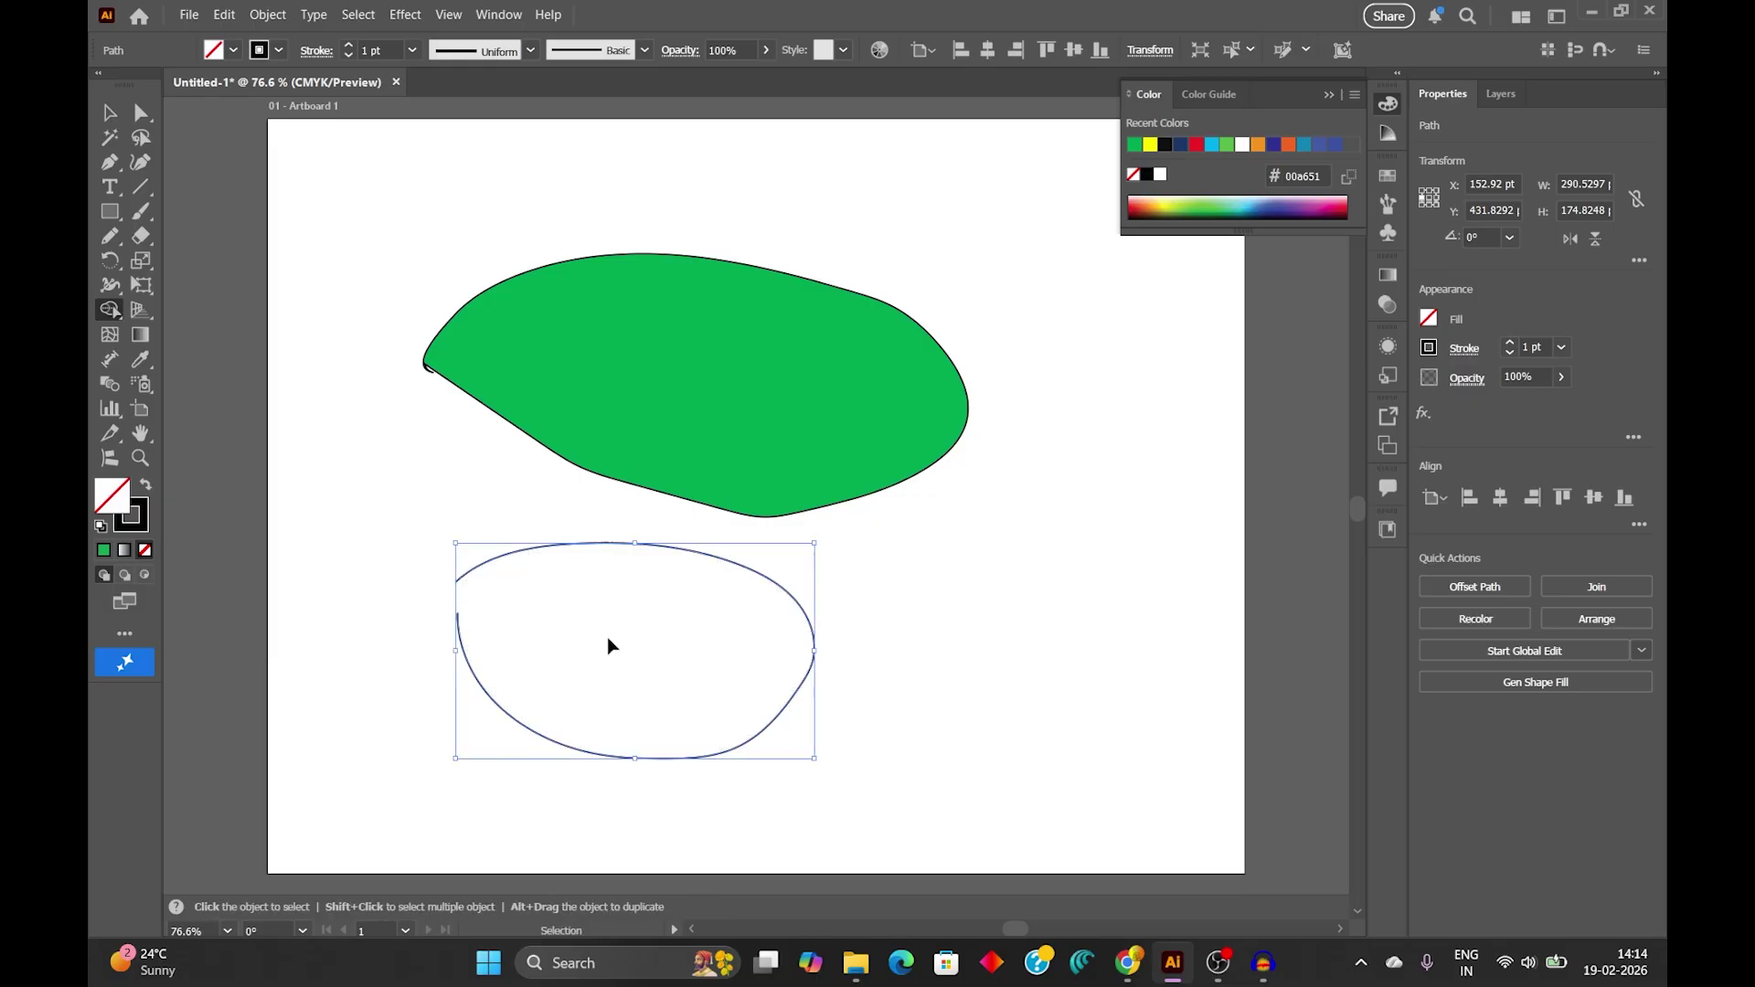
Set the Shape Builder's custom gap length to 20 pt and try merging the interior of the open lower outline.
double_click(115, 316)
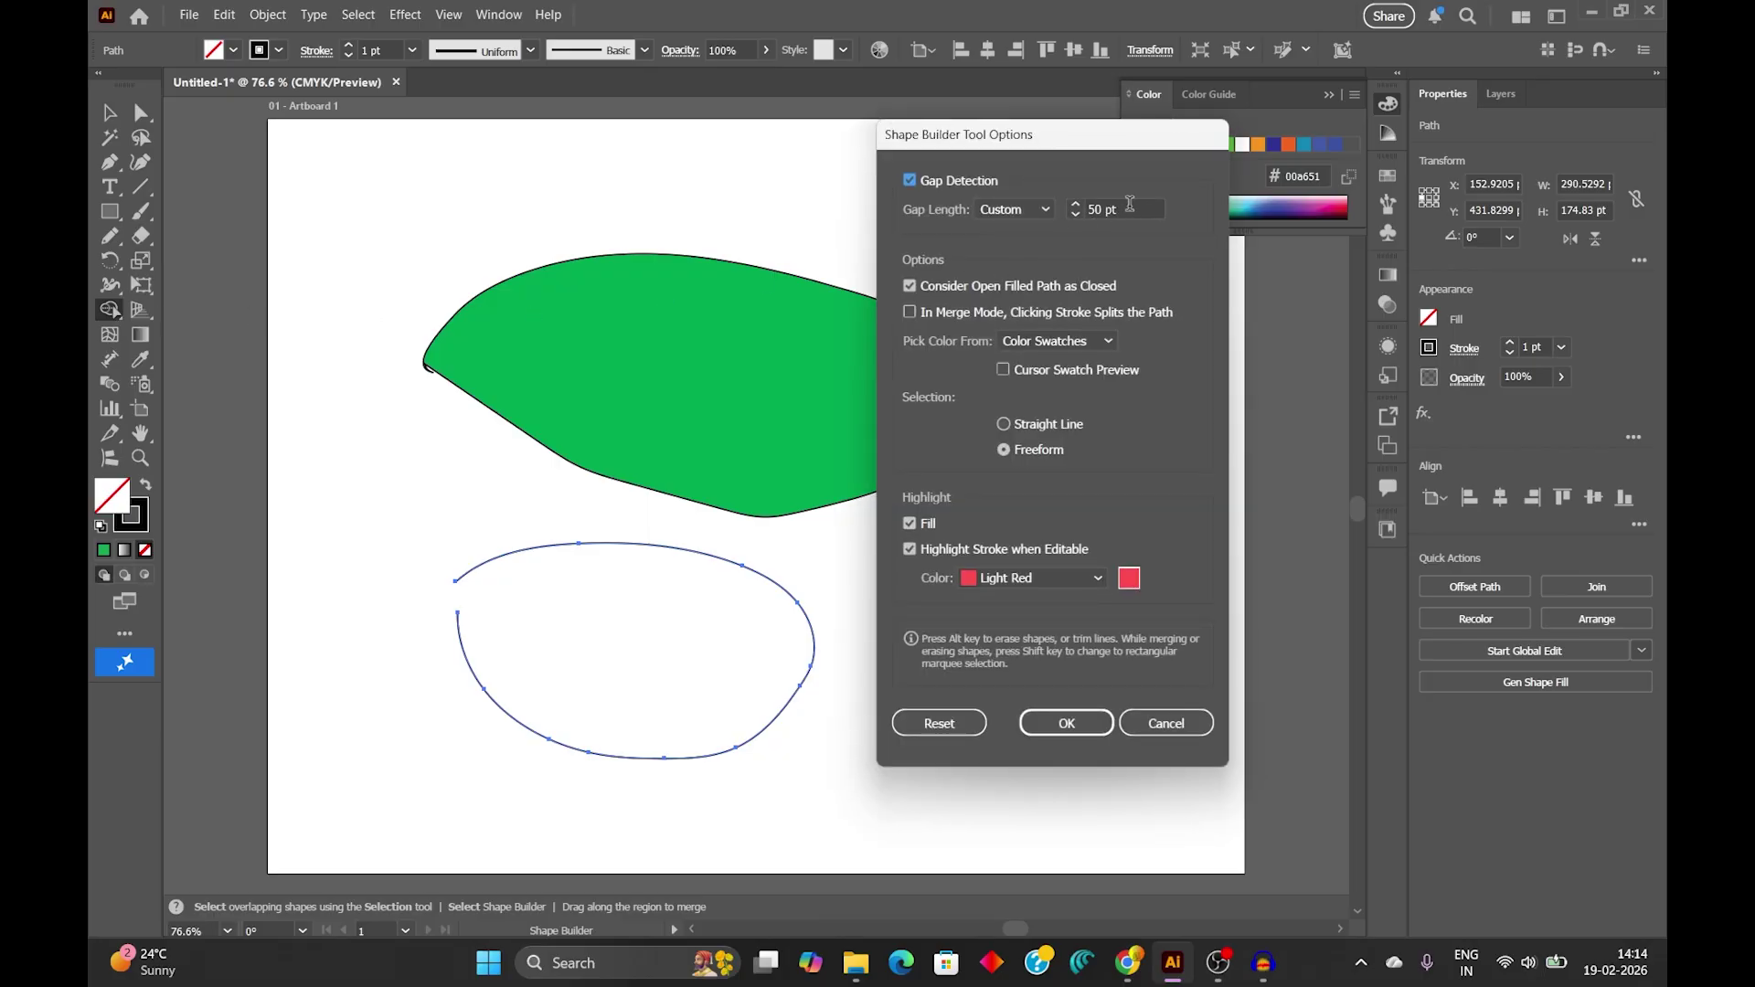
drag(1130, 208, 1089, 229)
text(20)
click(1061, 722)
drag(558, 621, 676, 682)
mouse_move(566, 625)
mouse_down()
mouse_move(680, 677)
mouse_move(640, 615)
mouse_move(645, 702)
mouse_move(560, 652)
mouse_move(678, 613)
mouse_move(619, 702)
mouse_up()
mouse_move(576, 589)
mouse_down()
mouse_move(625, 593)
mouse_move(669, 659)
mouse_move(671, 612)
mouse_up()
drag(610, 667, 611, 667)
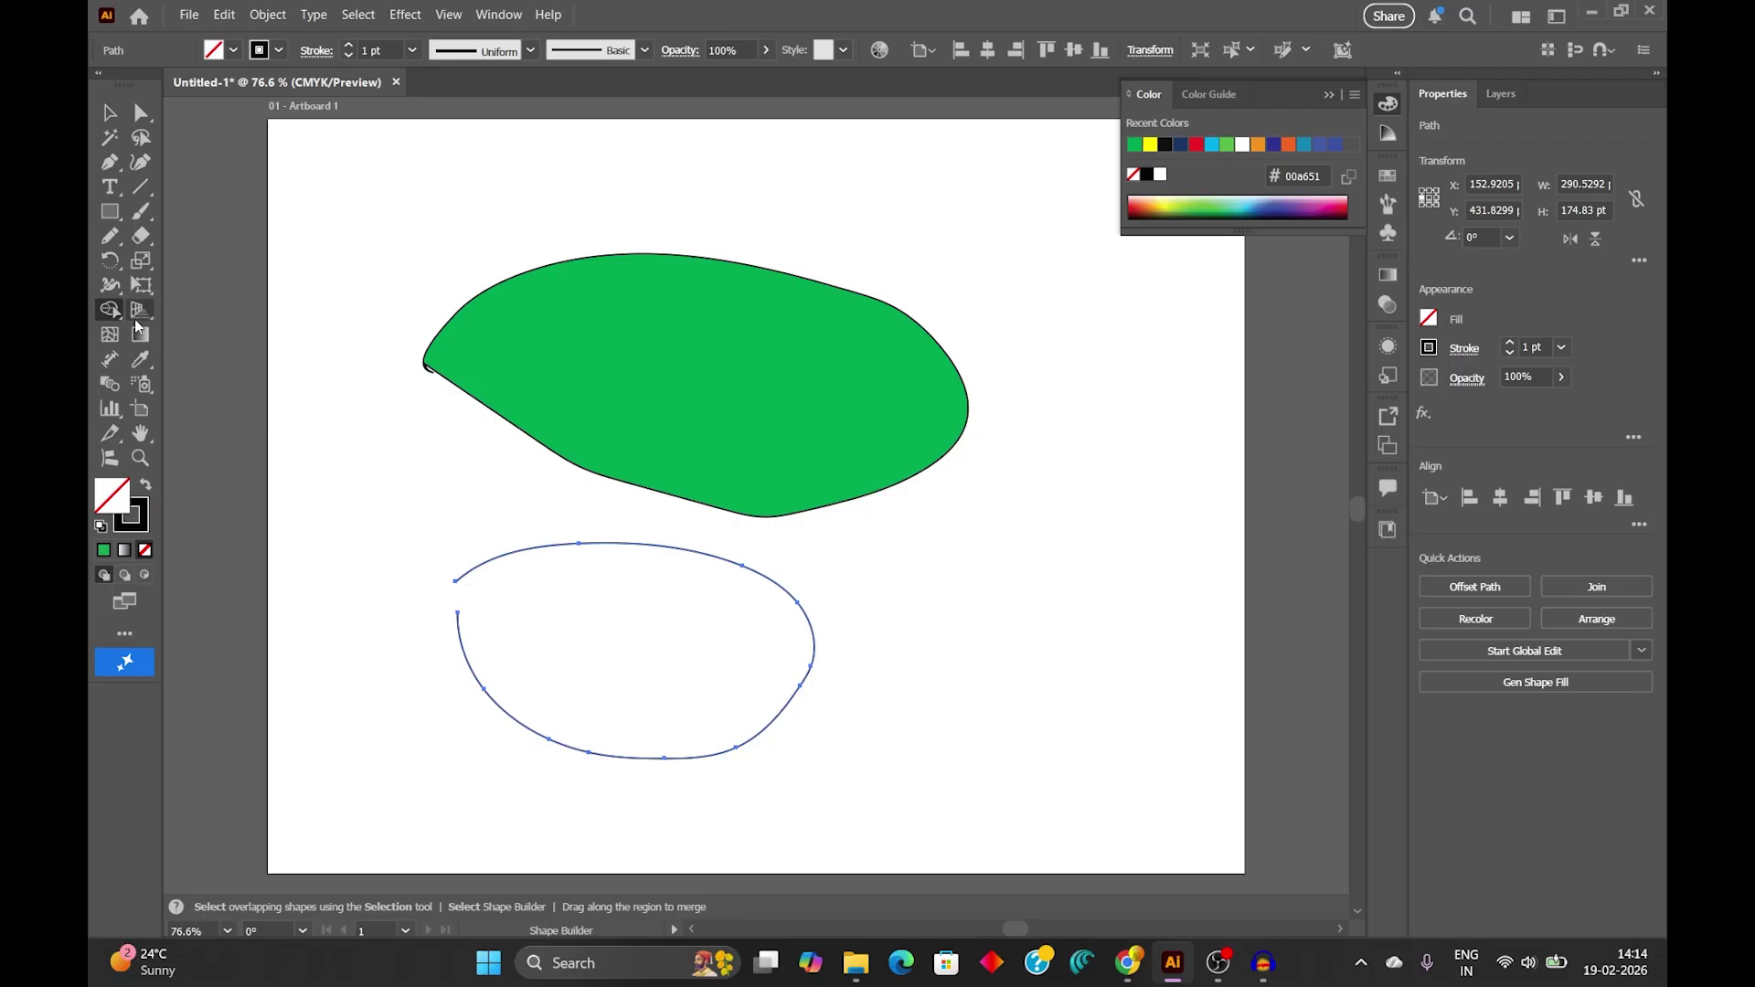
Set the Shape Builder's custom gap length to 50 pt, merge the open outline's interior to close it, and deselect with the Selection tool.
double_click(110, 311)
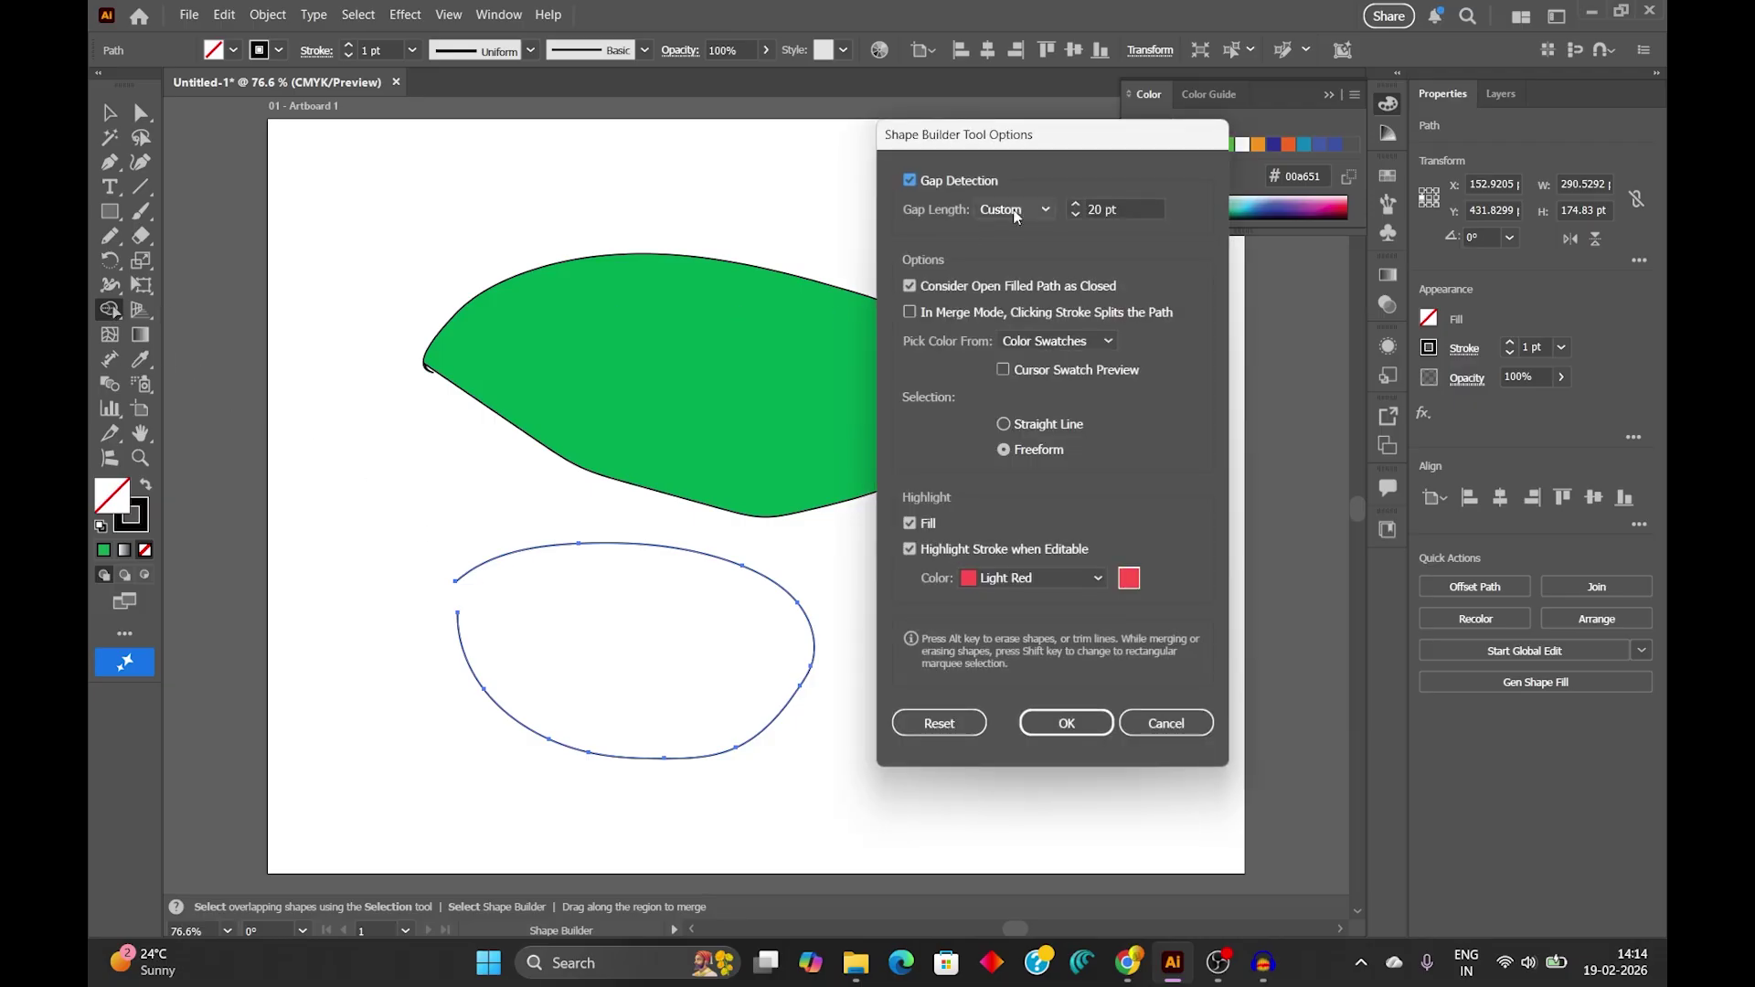
click(1123, 209)
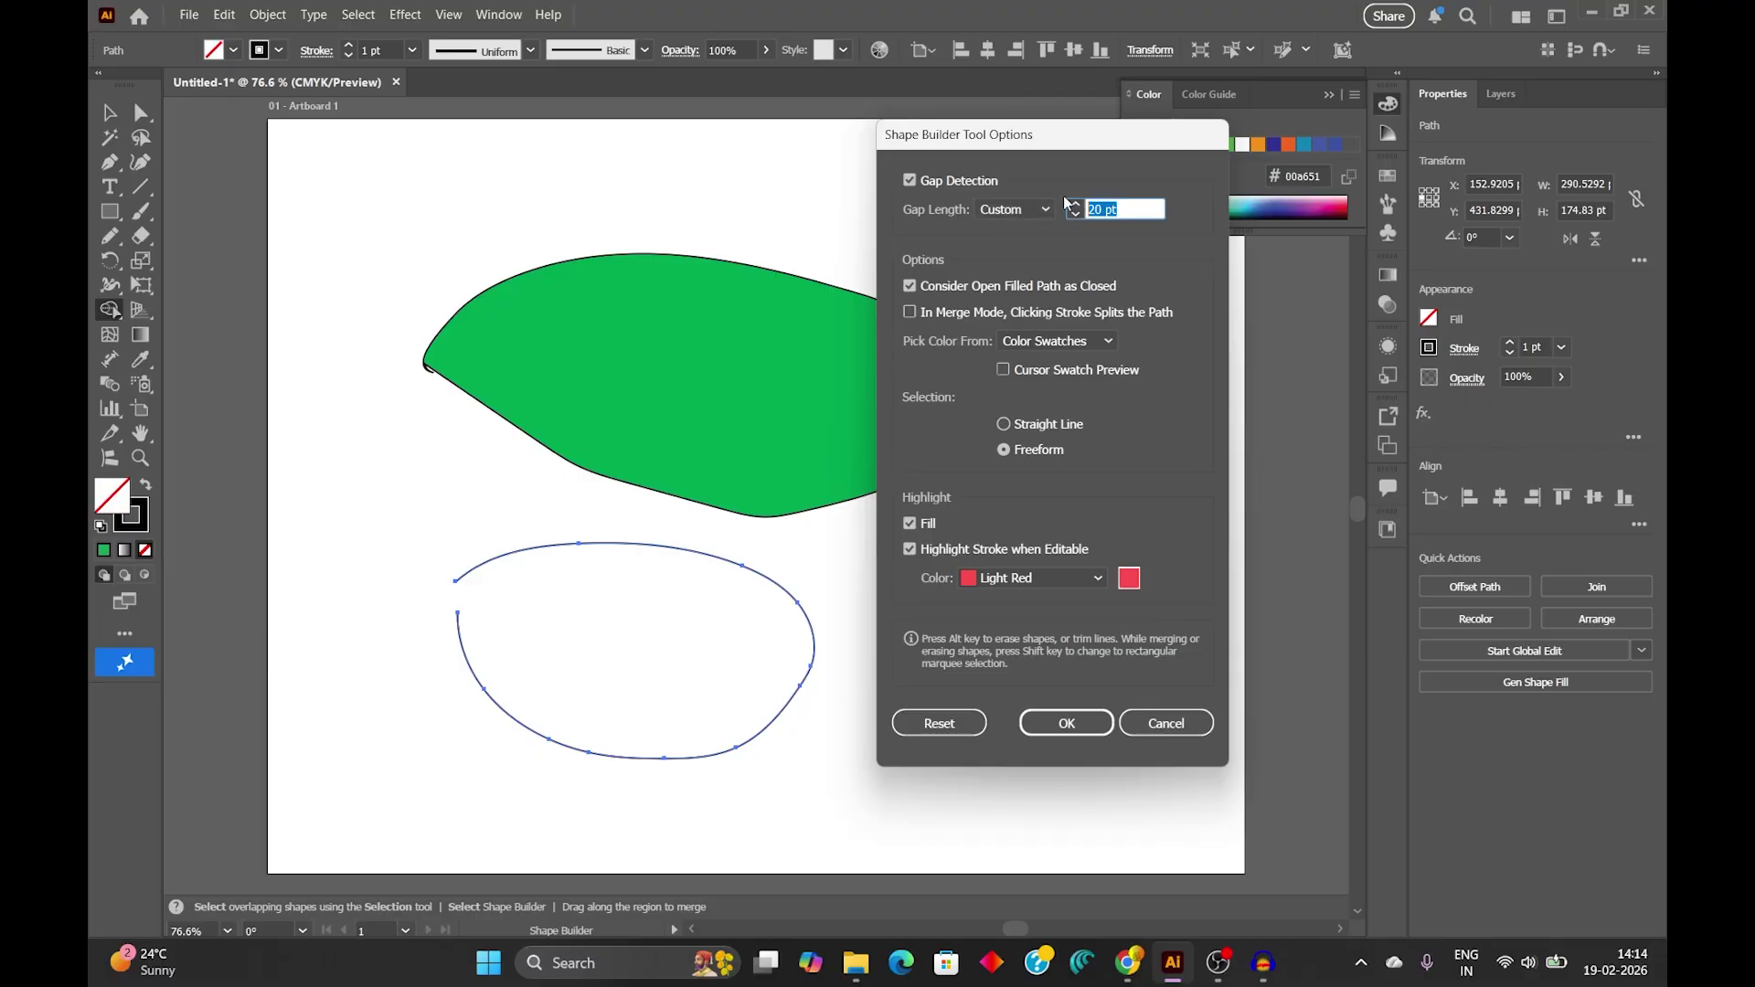
text(50)
click(1066, 723)
mouse_move(594, 588)
mouse_down()
mouse_move(635, 588)
mouse_move(690, 693)
mouse_up()
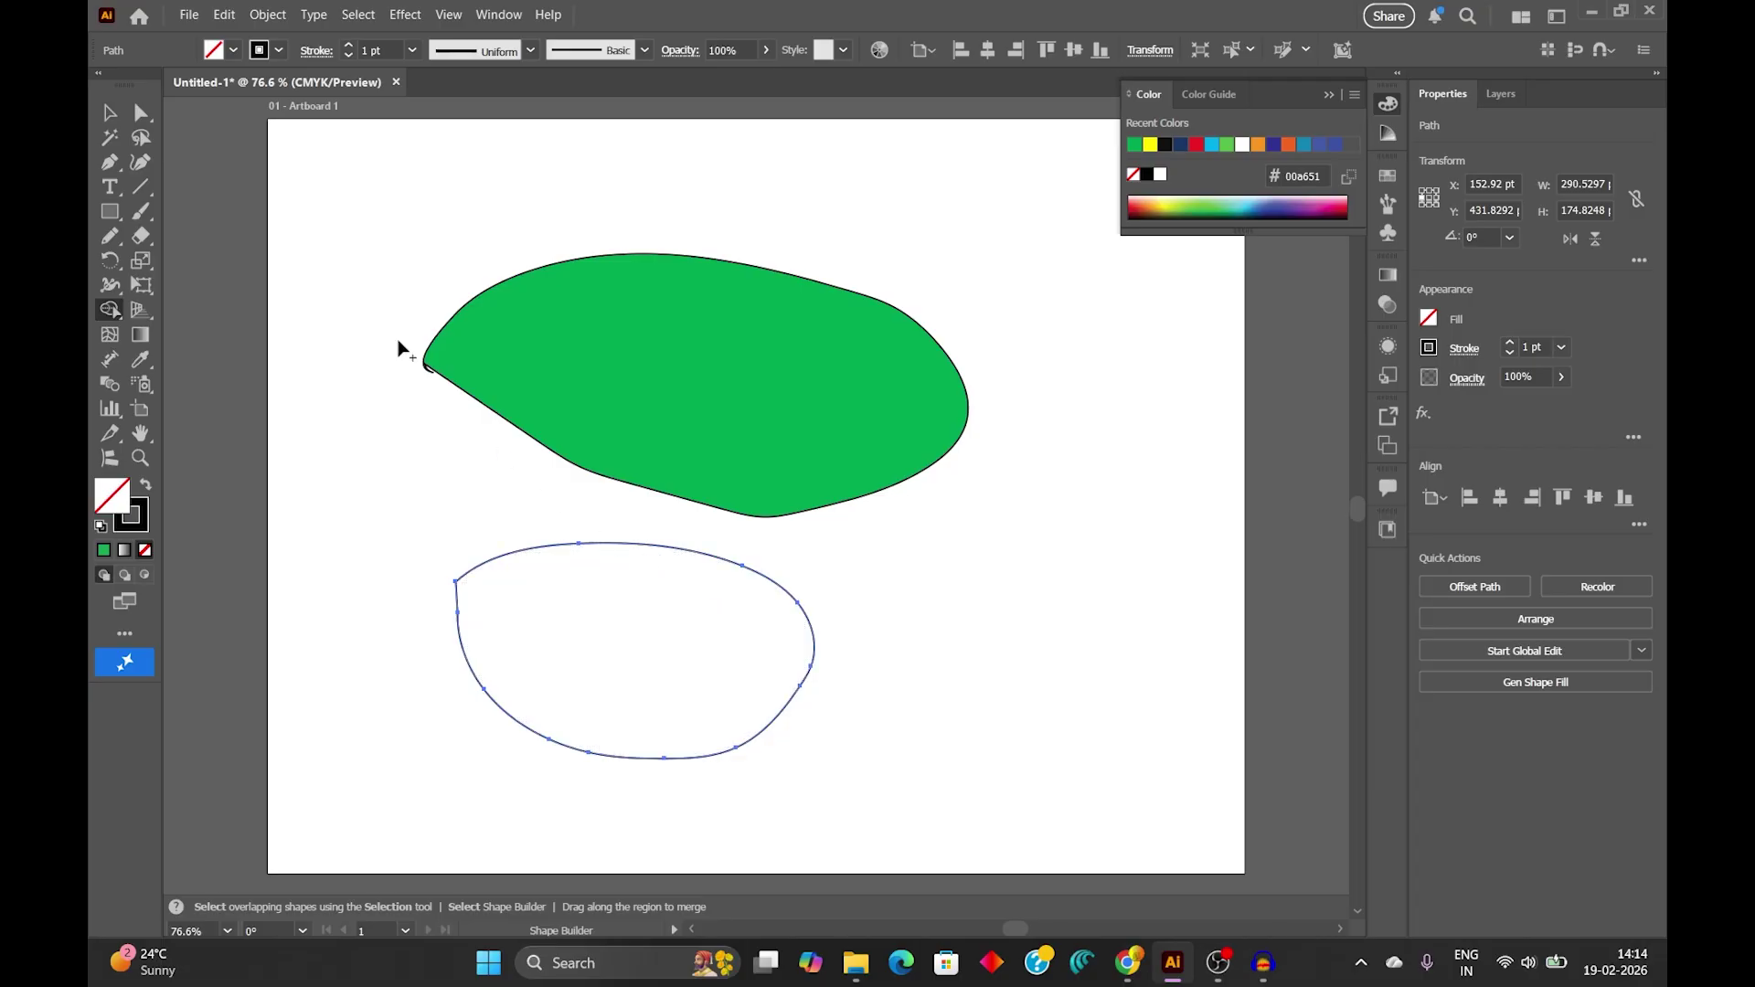
click(109, 113)
click(979, 572)
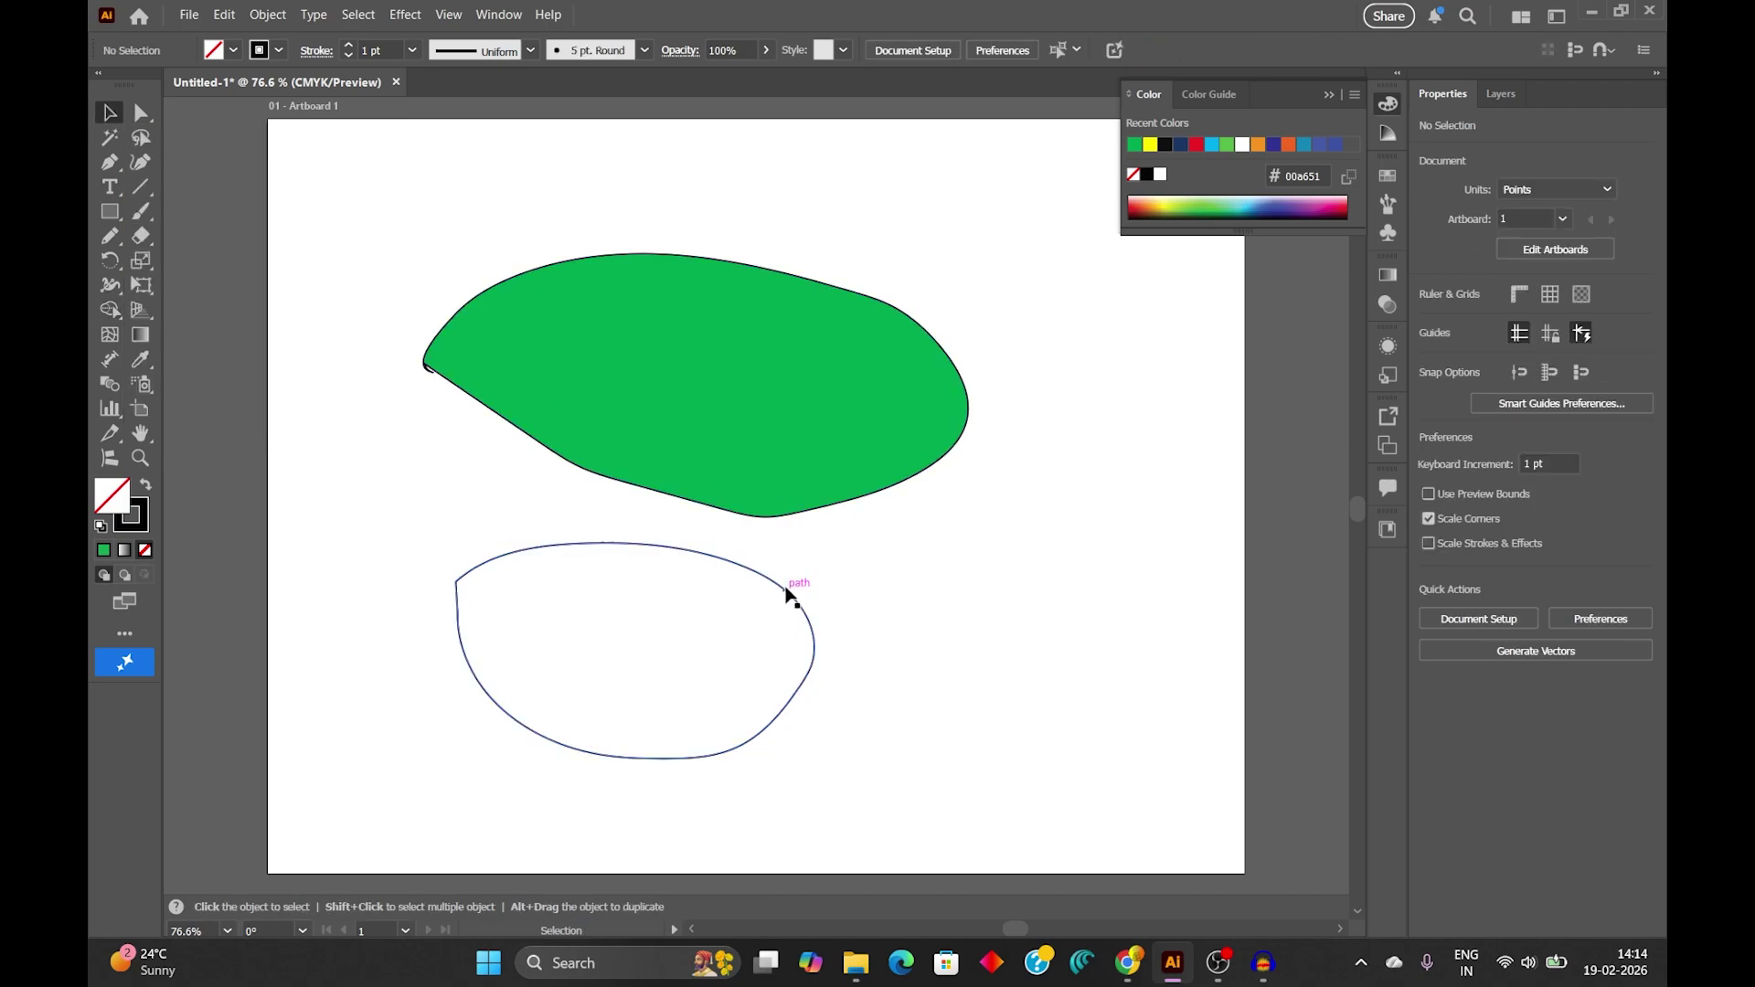
Select the closed lower outline and set its stroke weight to 6 pt.
click(775, 581)
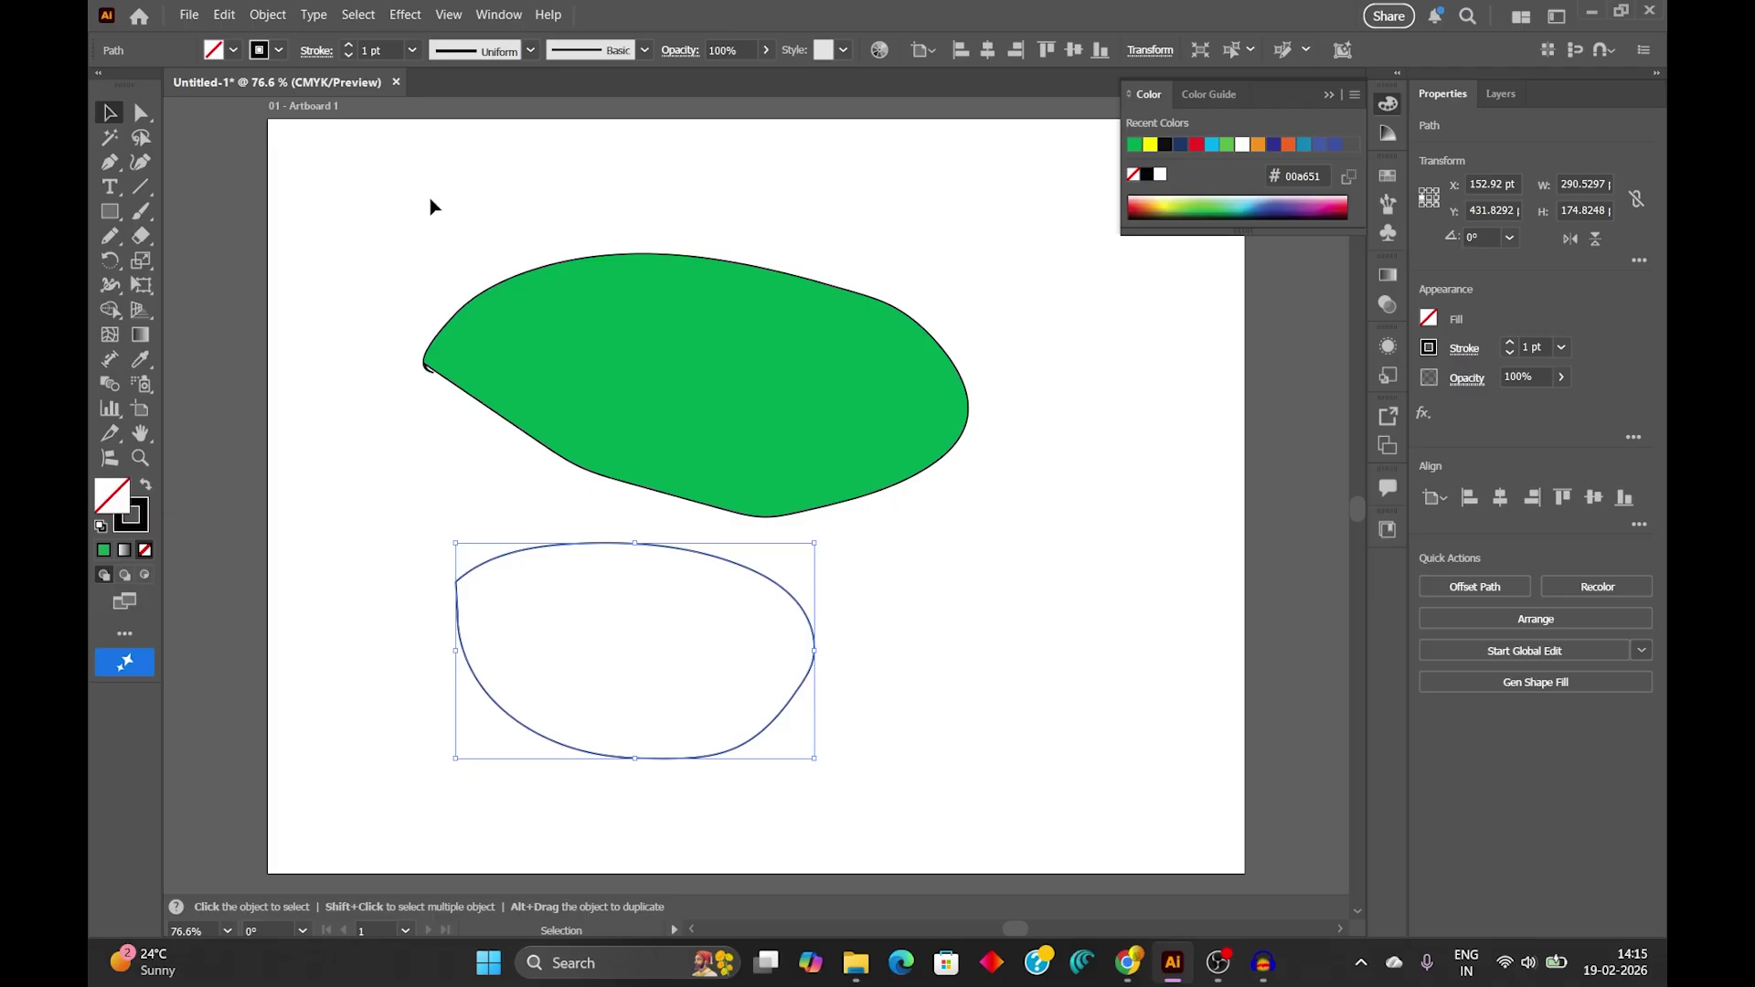
click(382, 49)
text(4)
key(Return)
key(Up)
key(Up)
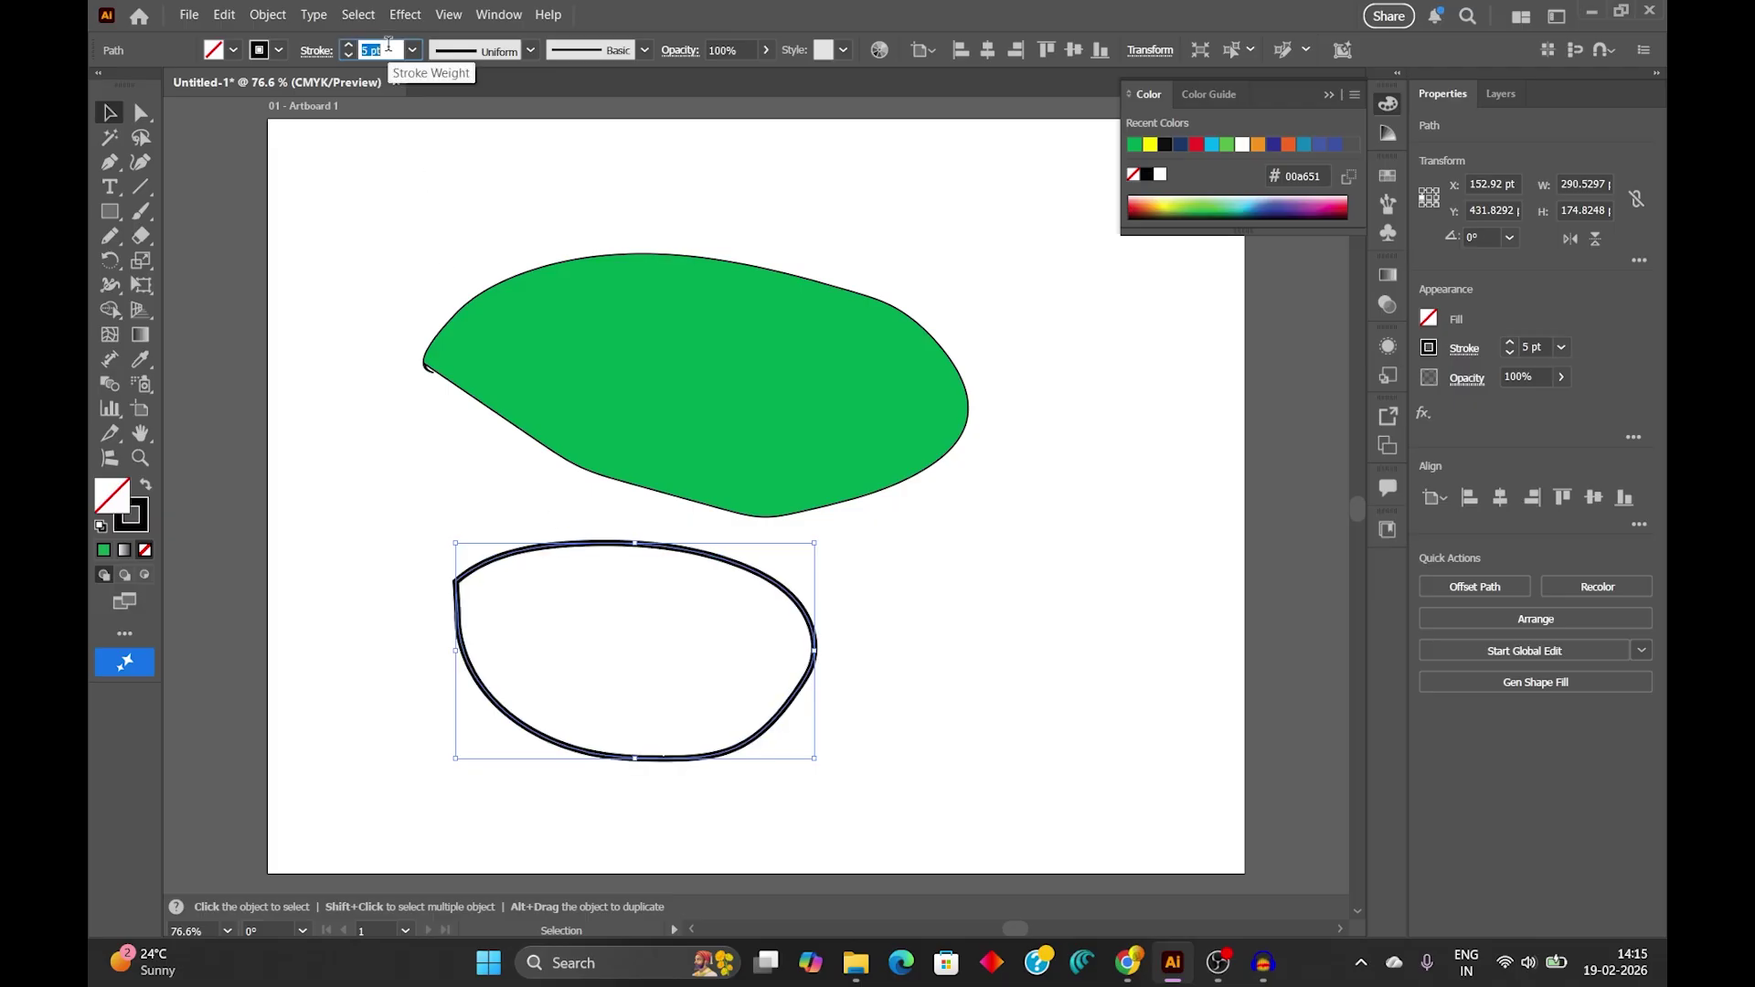
Give the lower shape an orange stroke and a yellow fill.
click(283, 52)
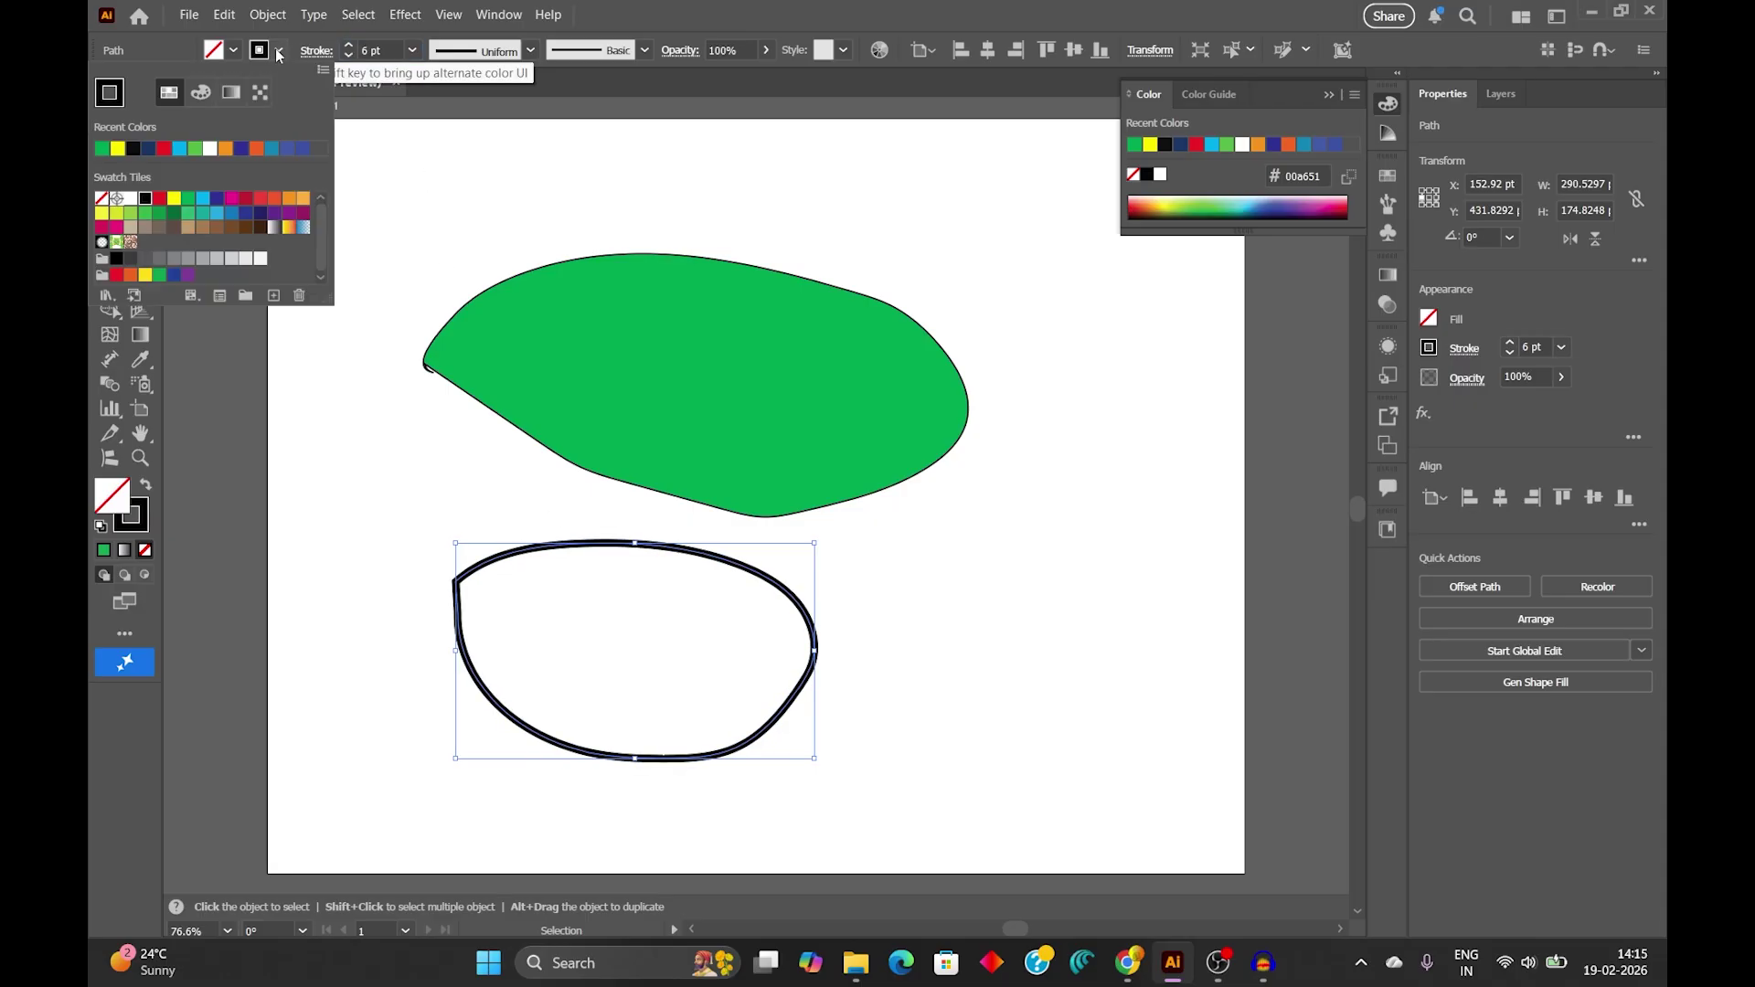
click(256, 149)
click(234, 50)
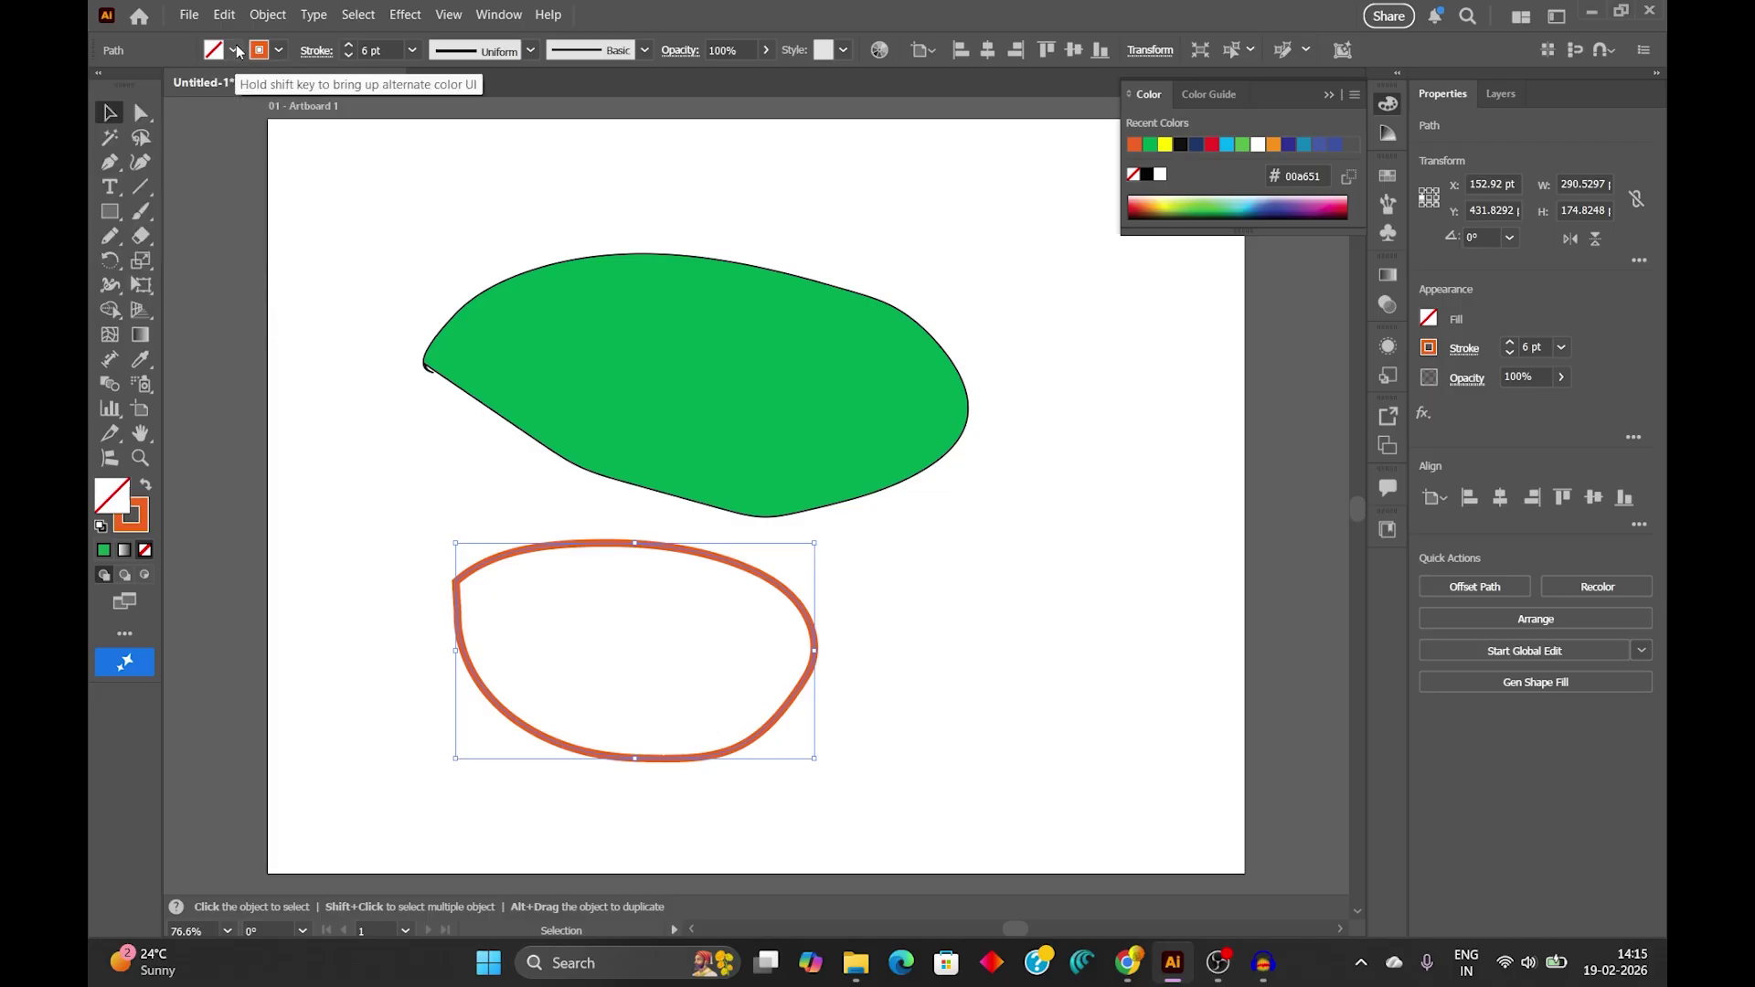
click(234, 51)
click(132, 148)
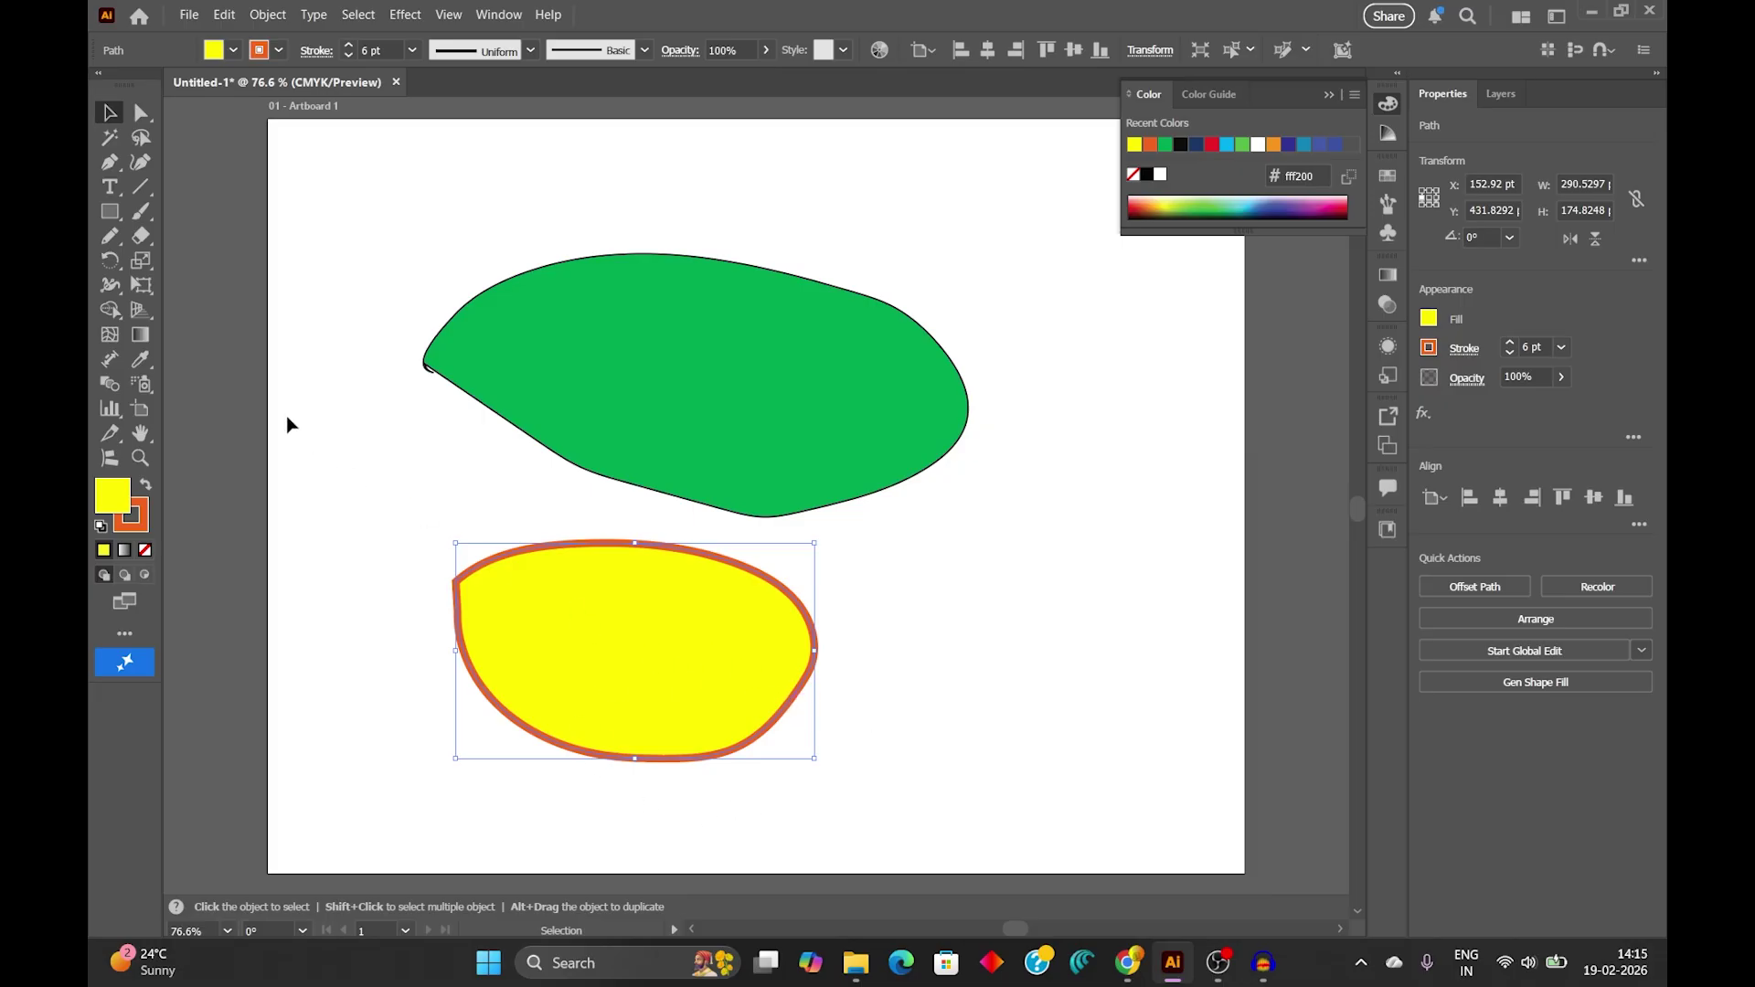
Activate the Shape Builder tool and change the lower shape's fill to cyan #00aeef from the recent colors.
drag(108, 315, 184, 324)
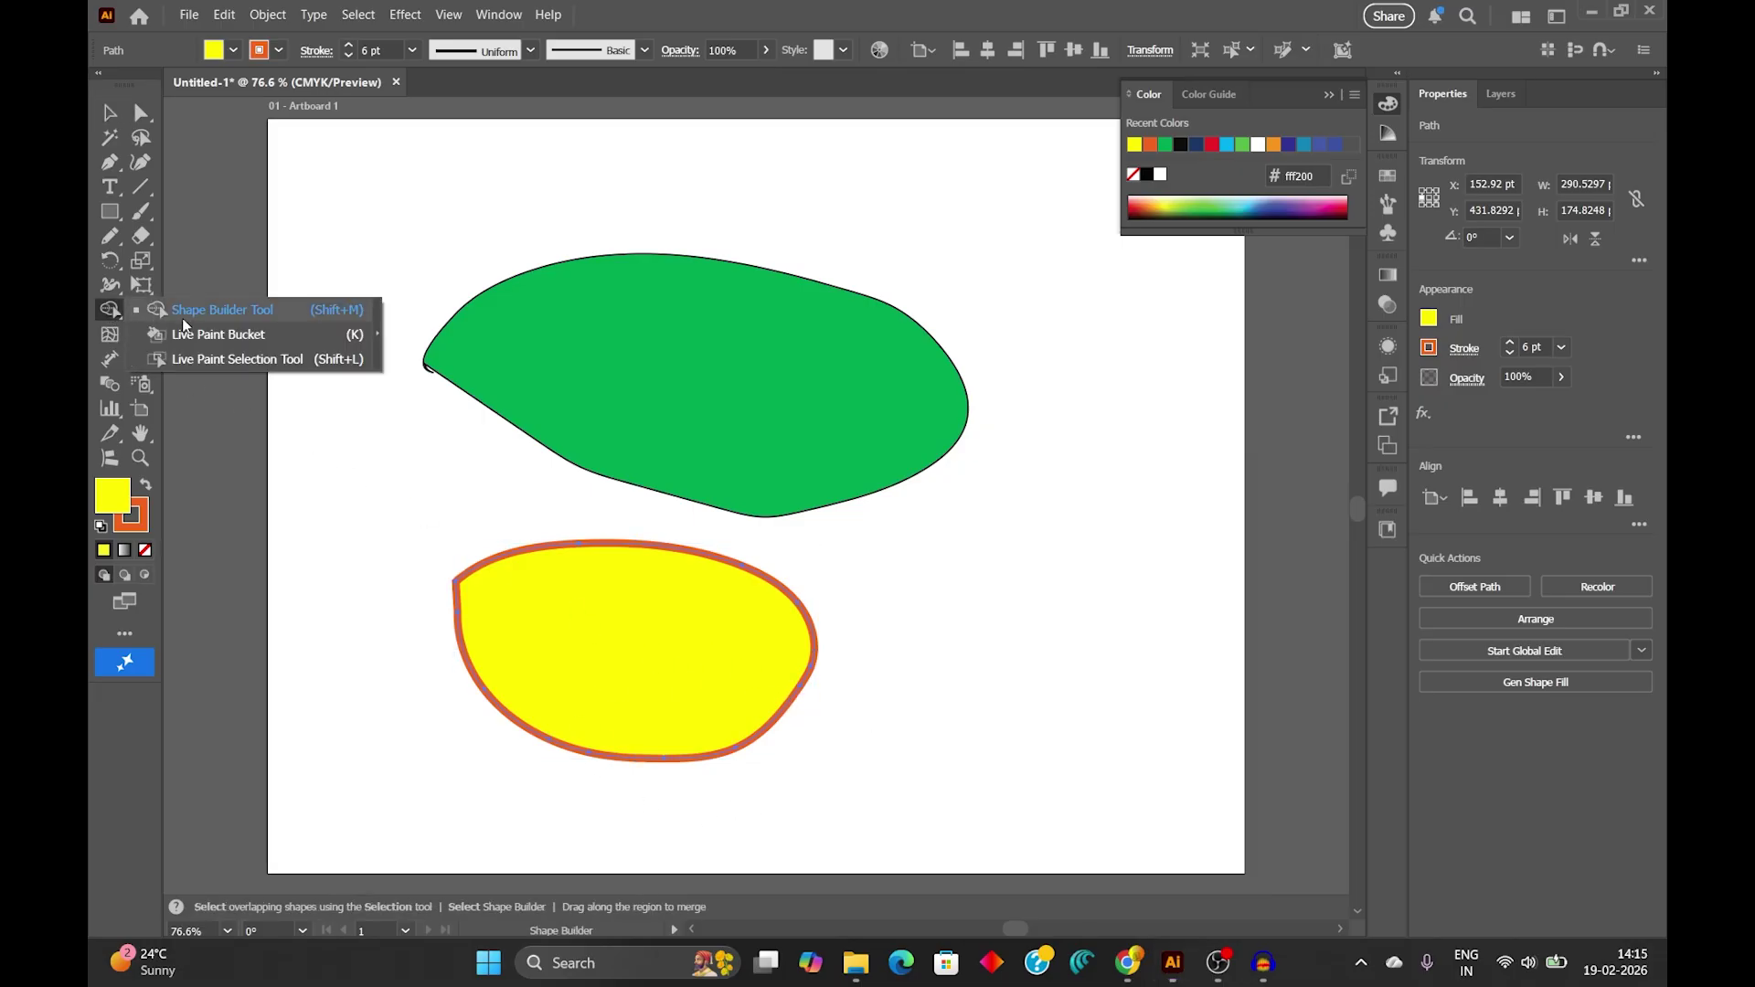
click(216, 310)
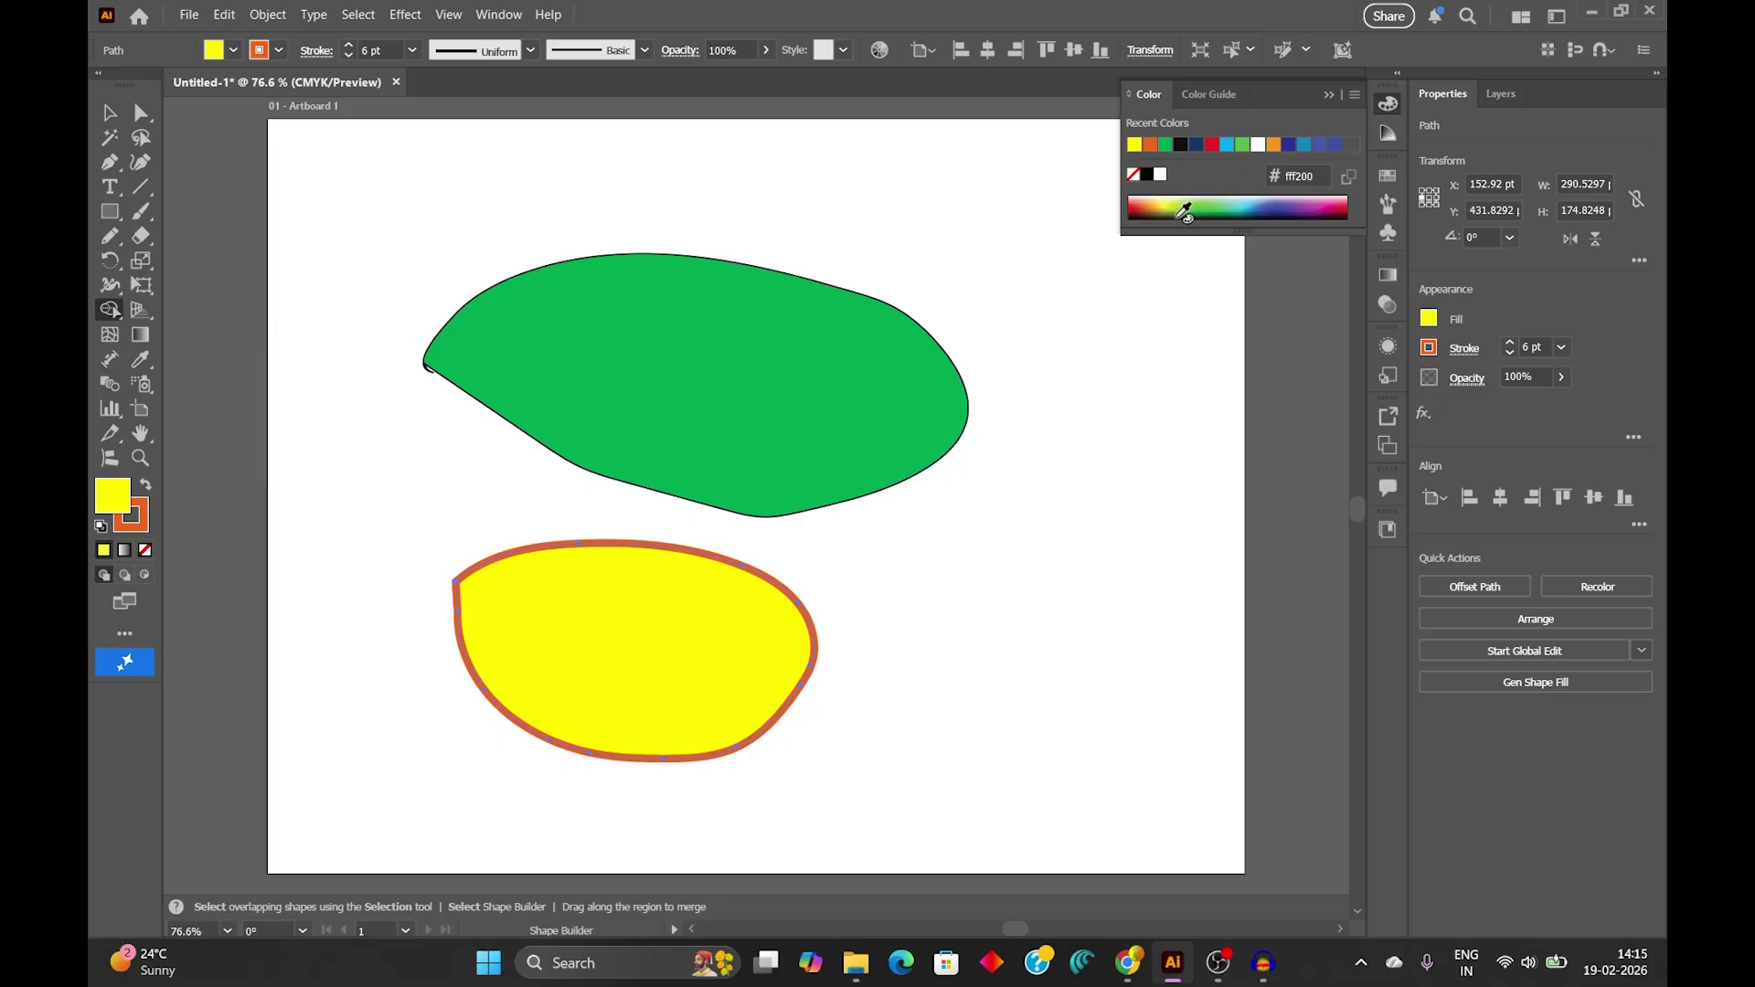
click(1227, 146)
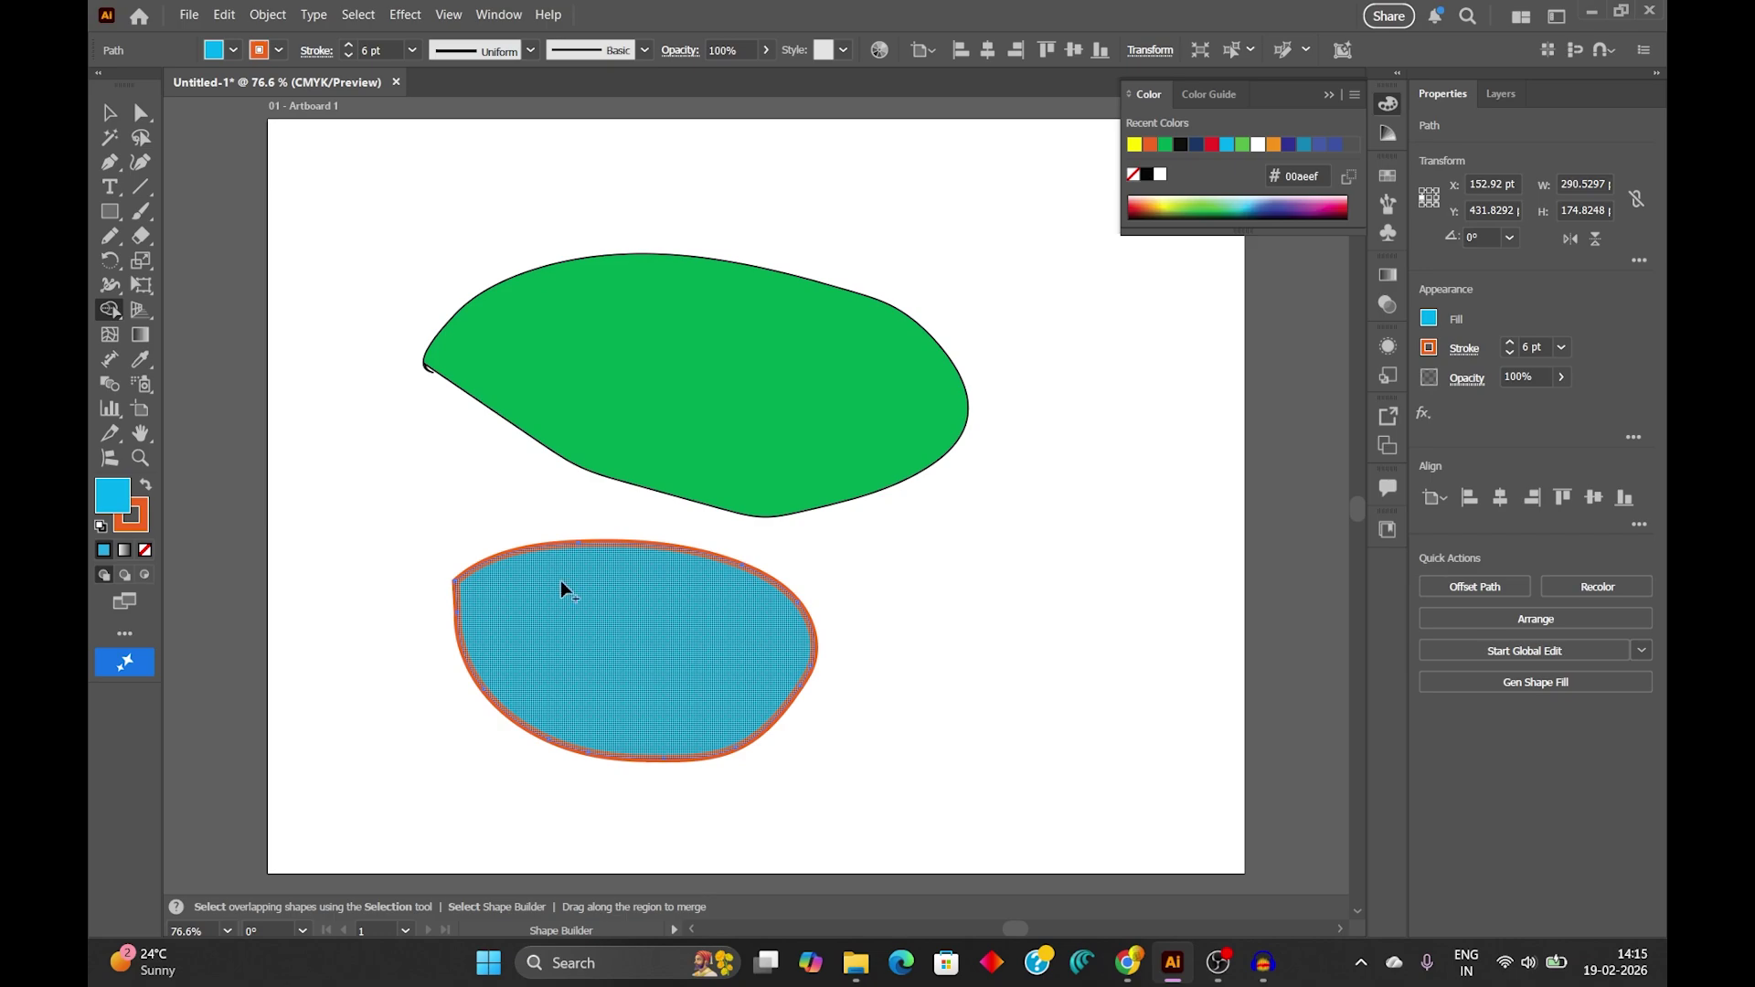
Activate the Live Paint Bucket and display the Swatches collection.
click(110, 310)
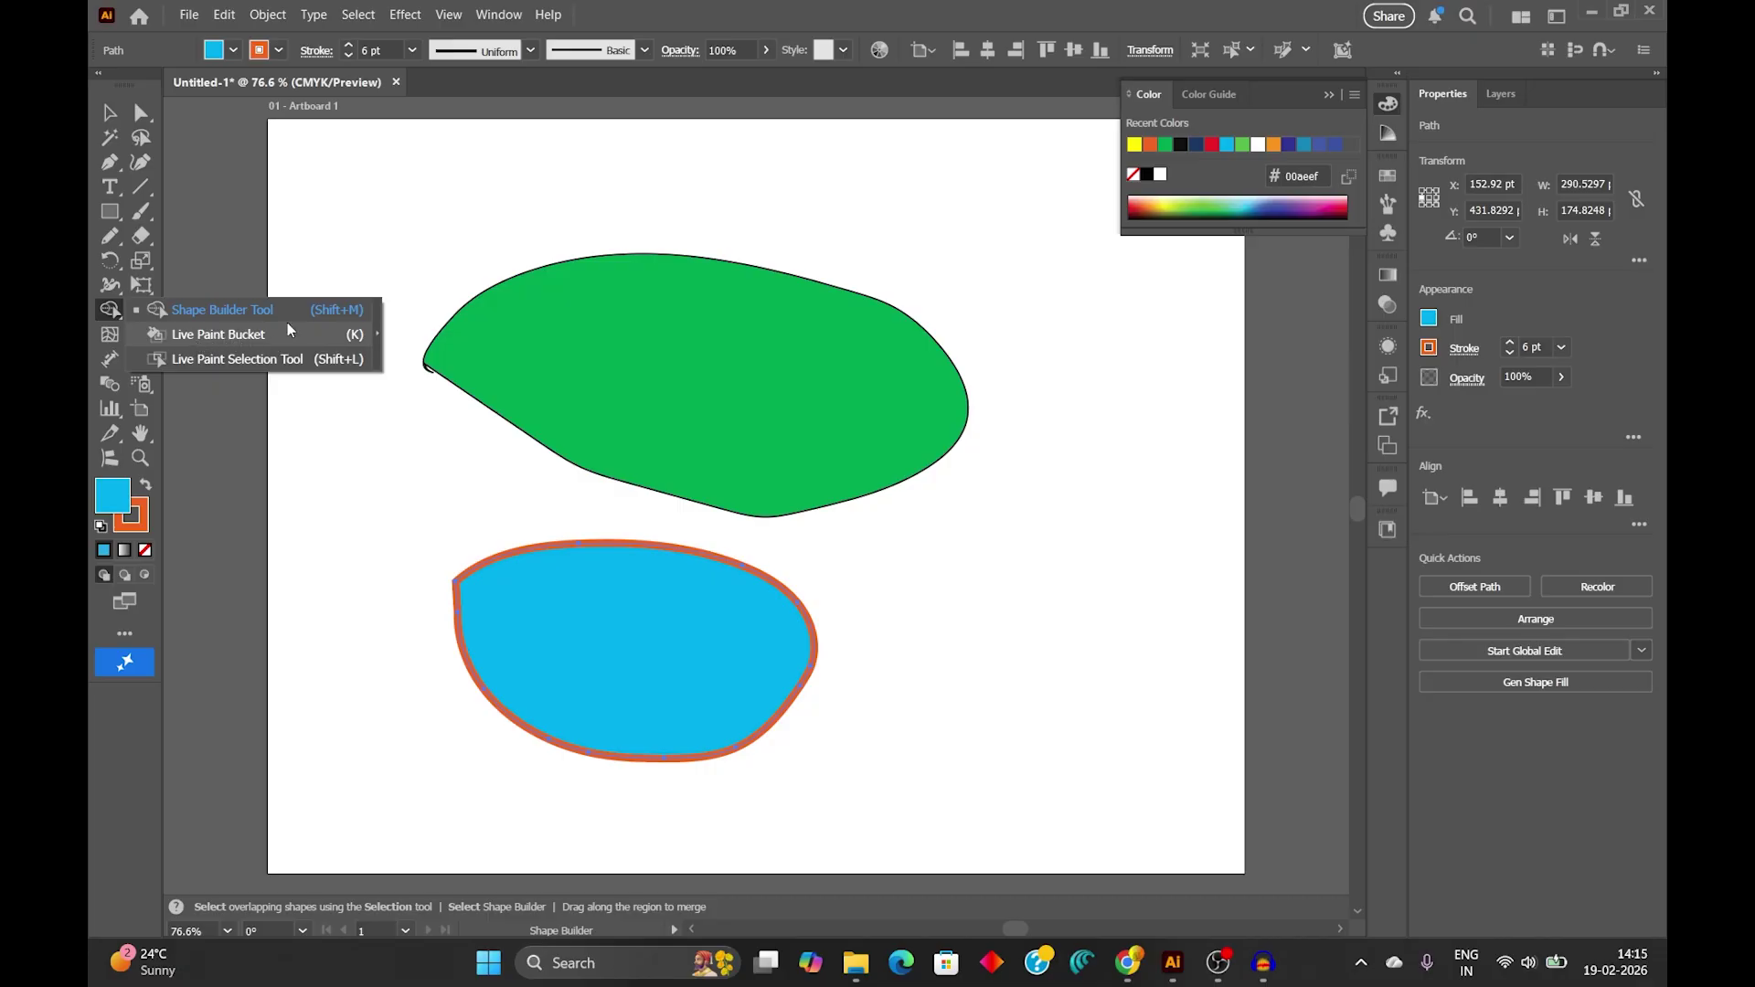
click(260, 337)
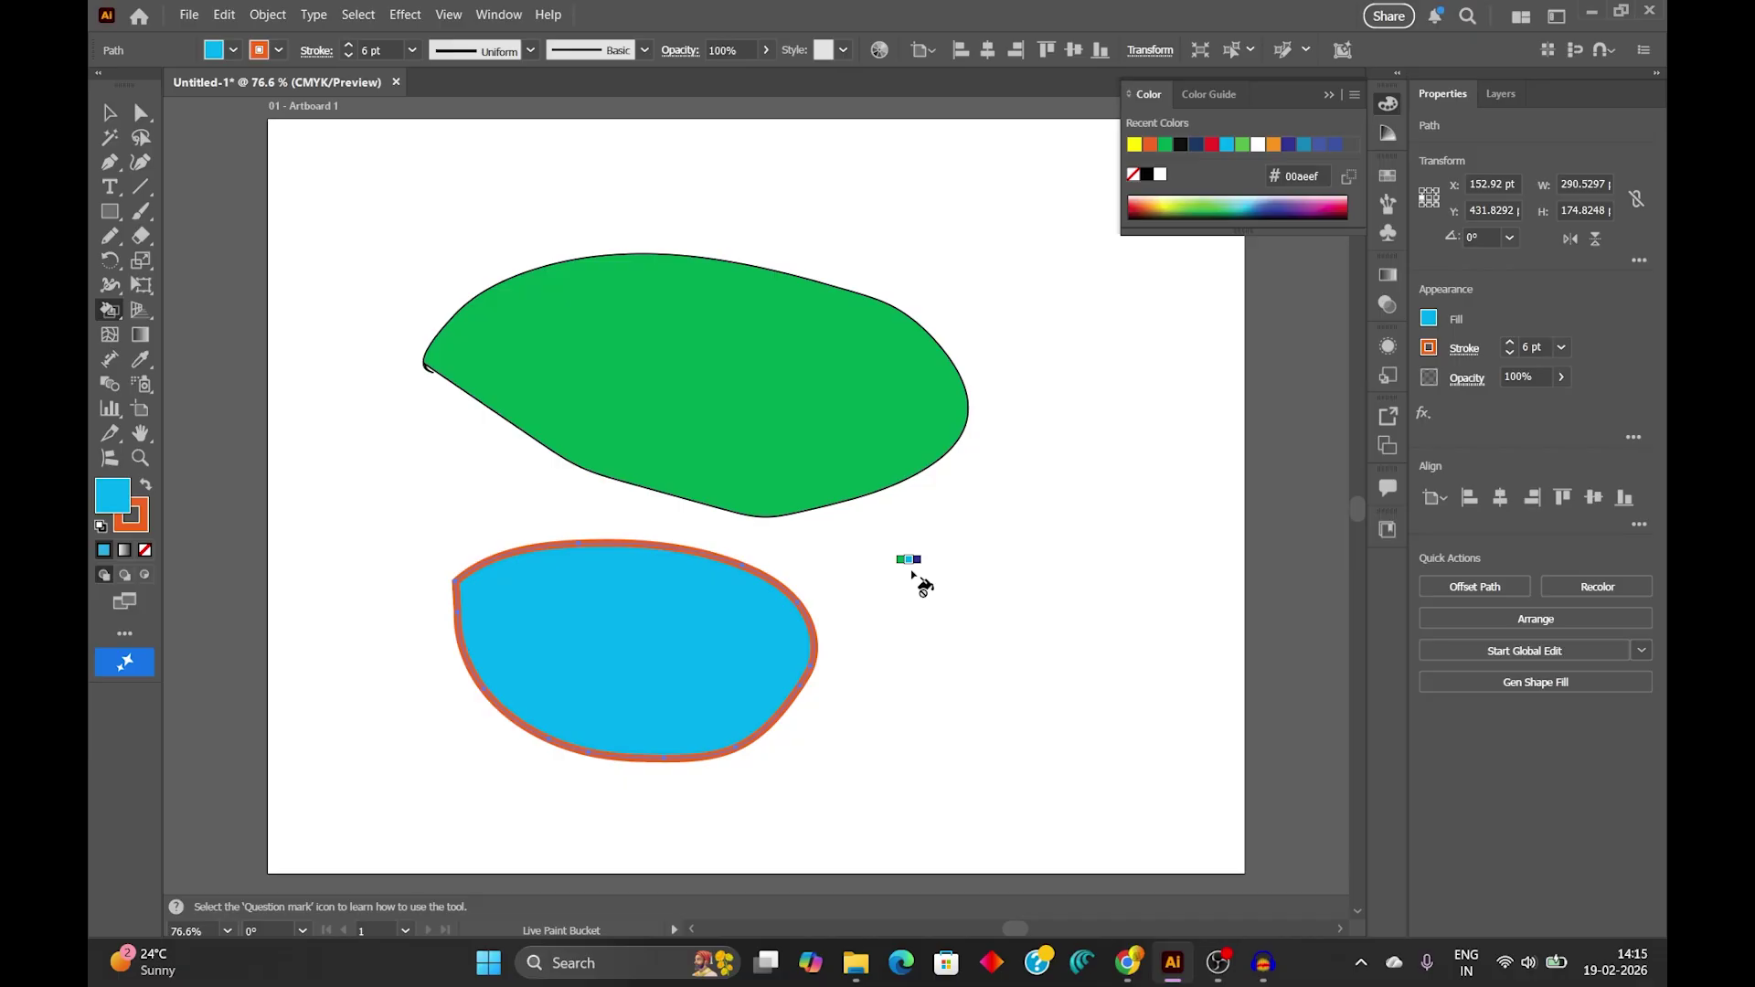
click(1386, 175)
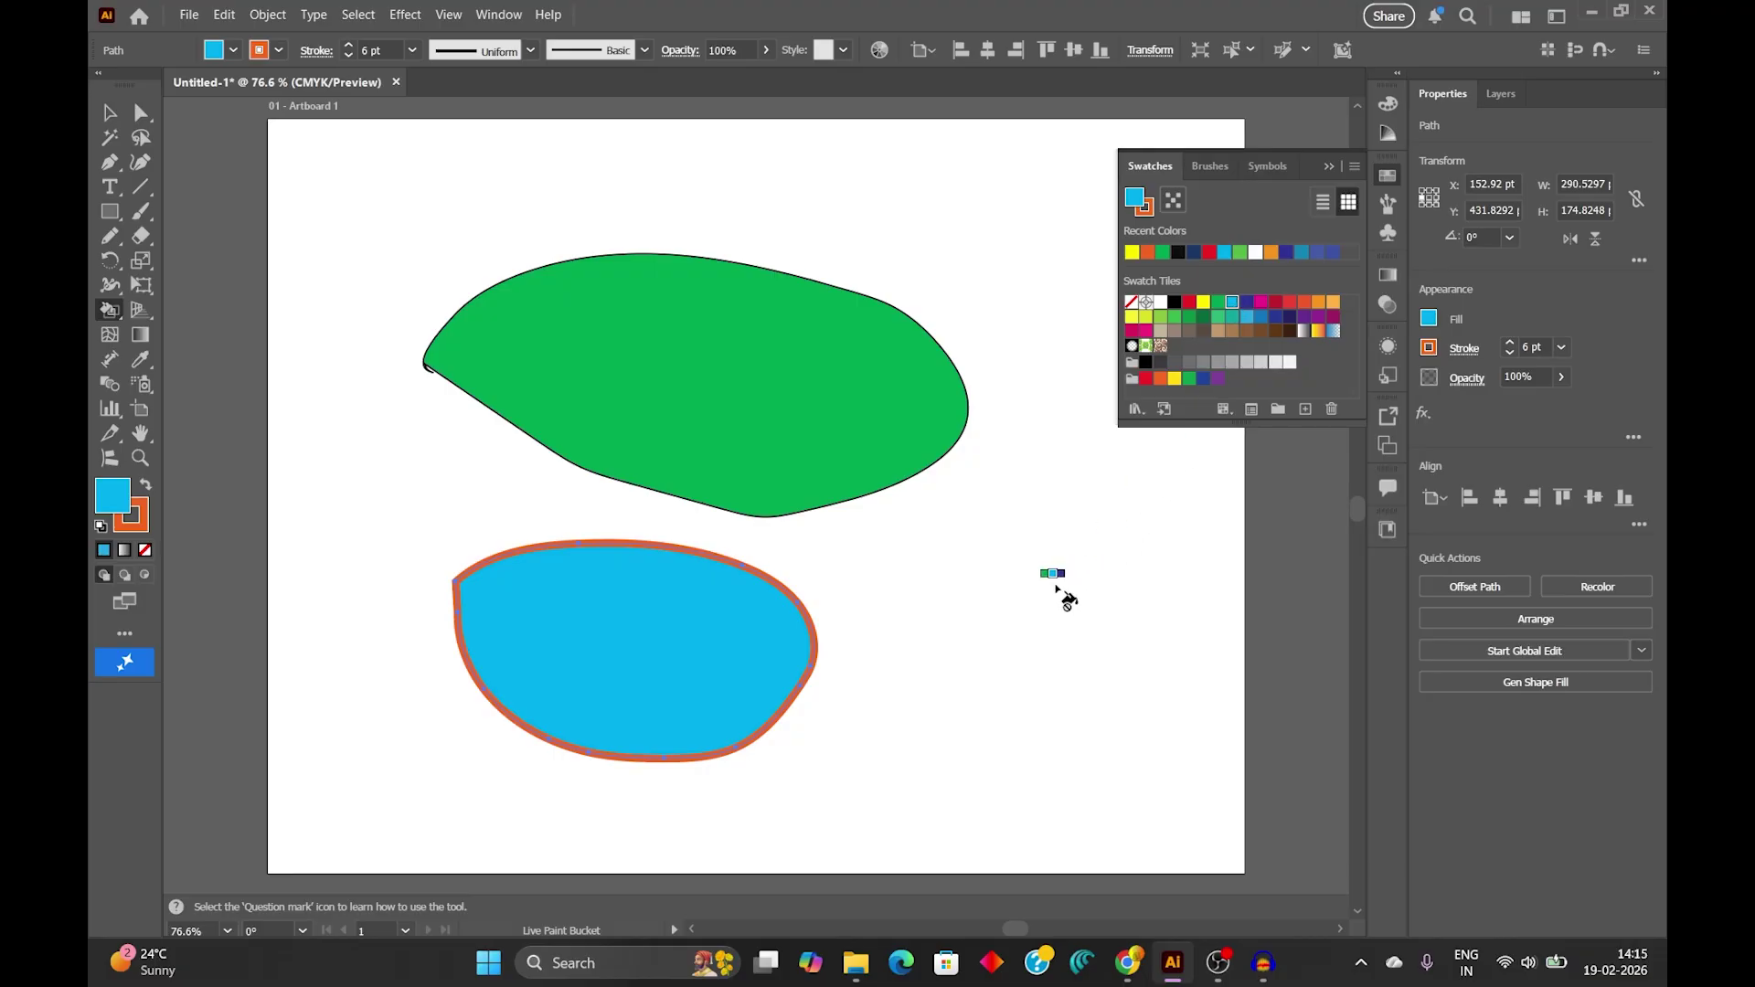
Cycle the Live Paint Bucket's active swatch forward to orange, back to black, and settle on yellow.
key(Right)
key(Right)
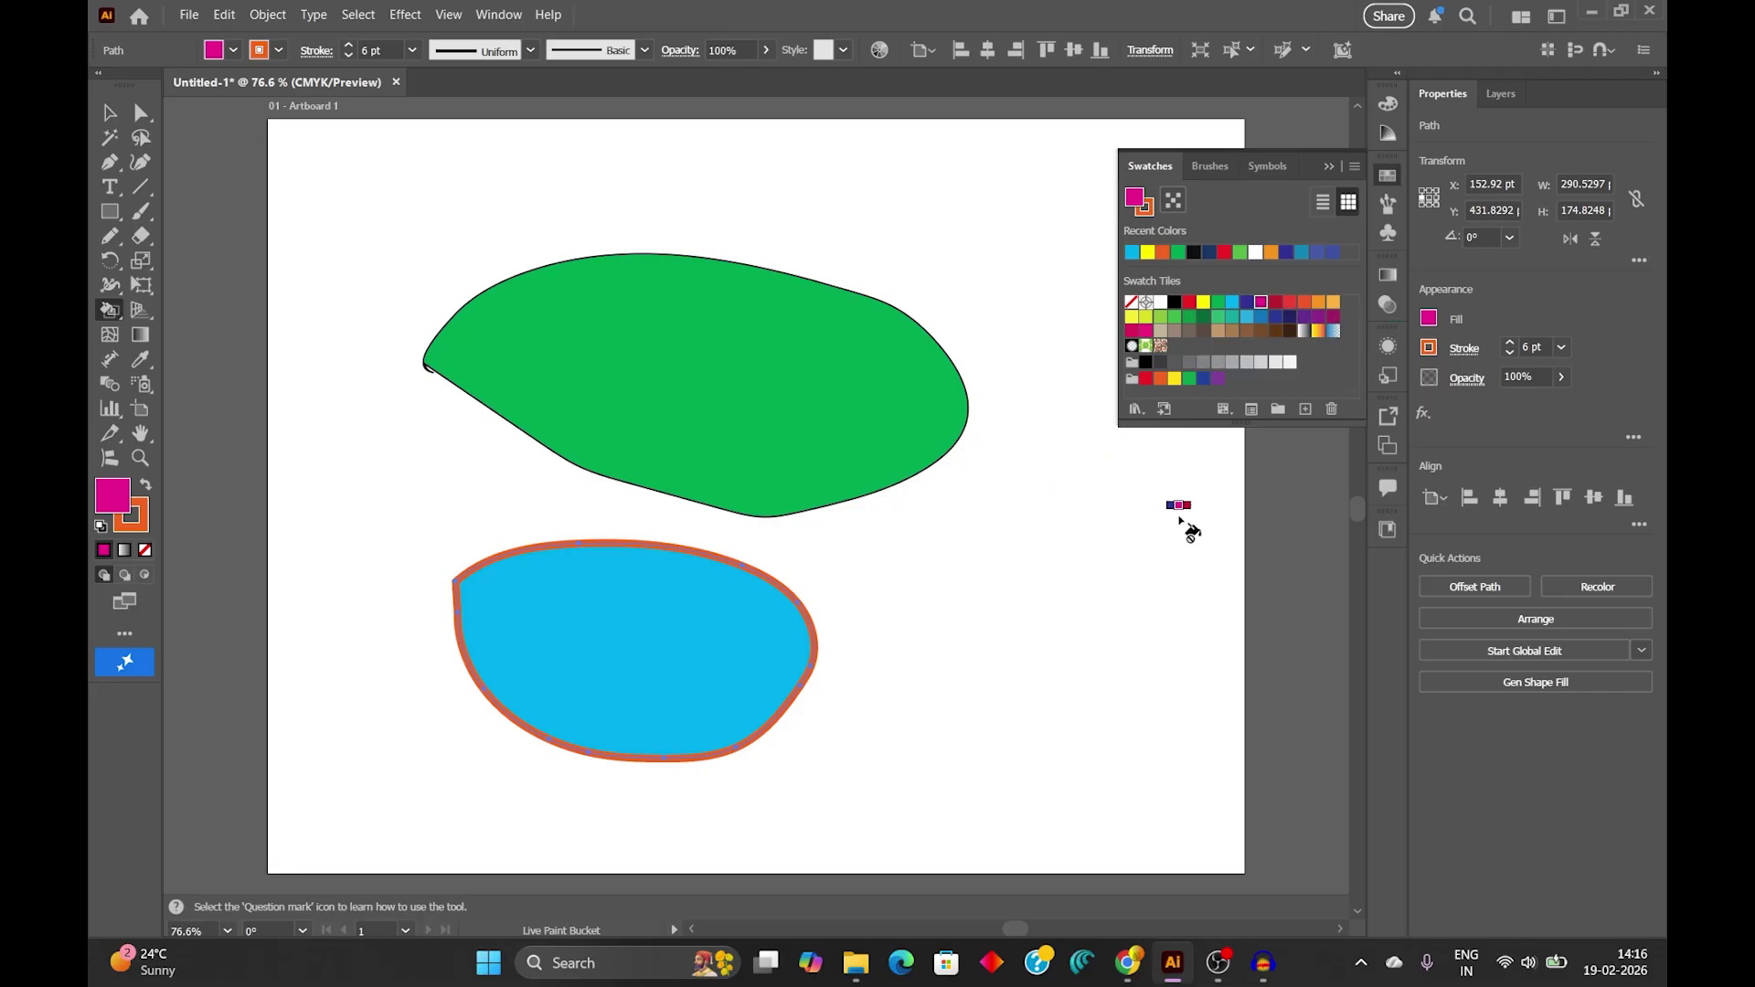
key(Right)
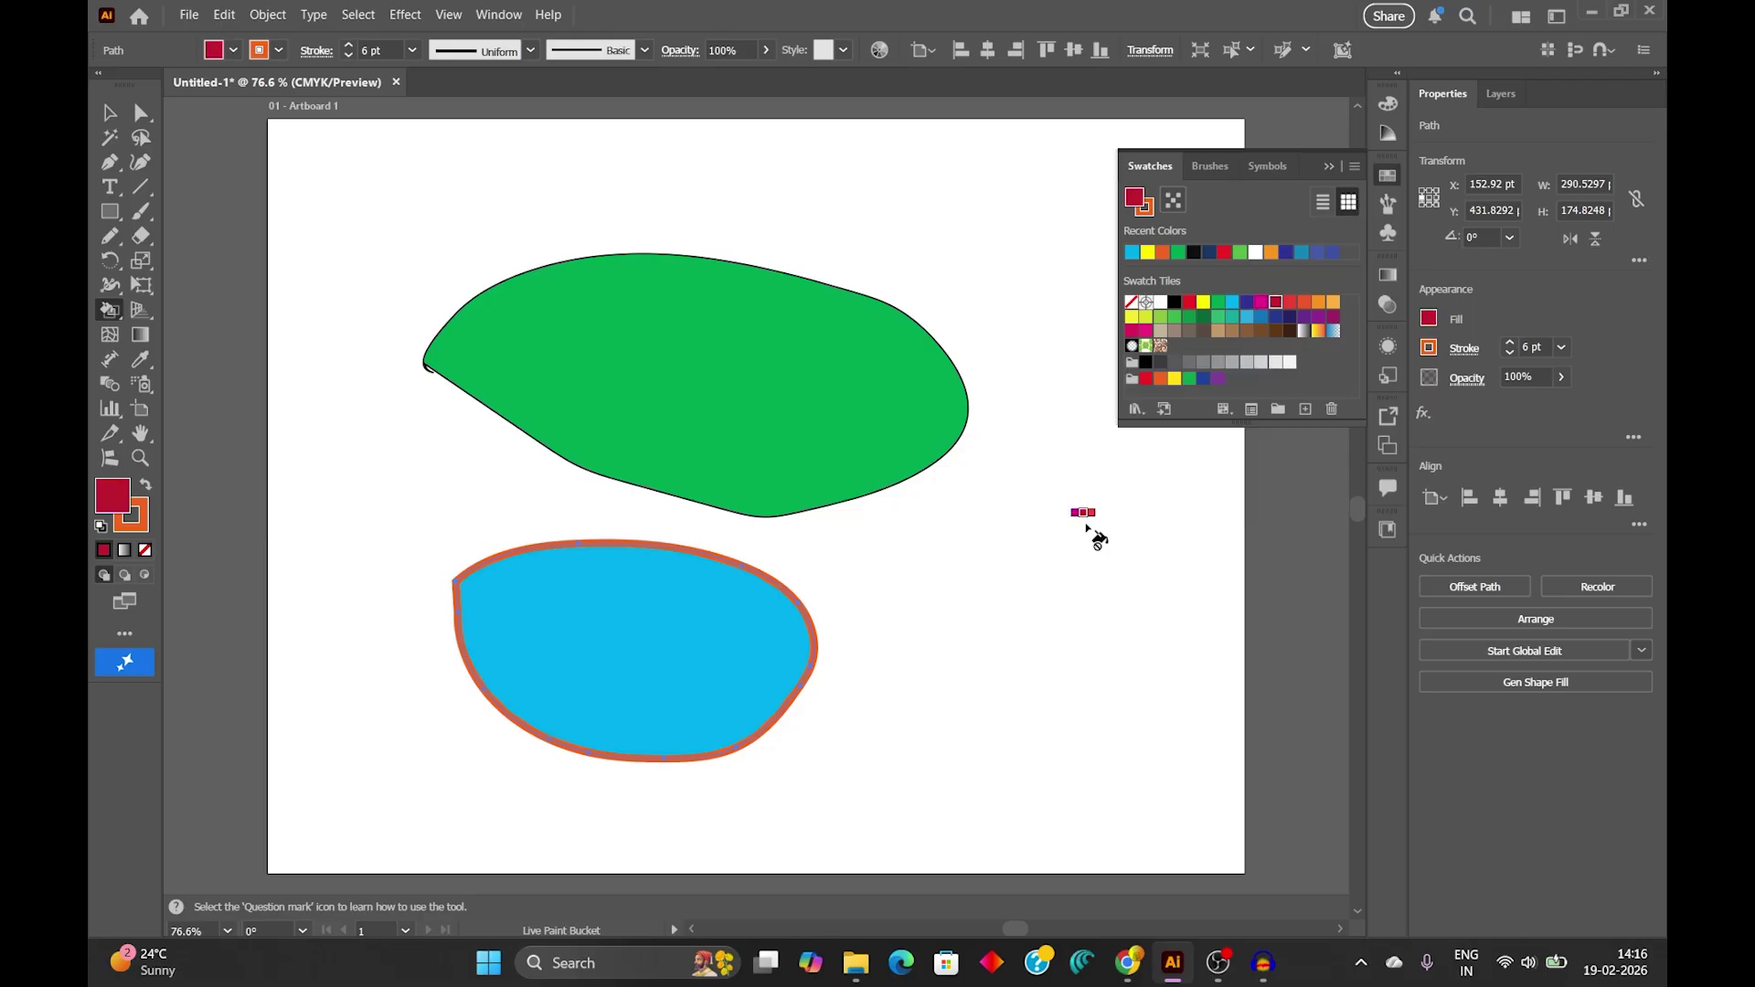
key(Right)
key(Right)
key(Right)
key(Right)
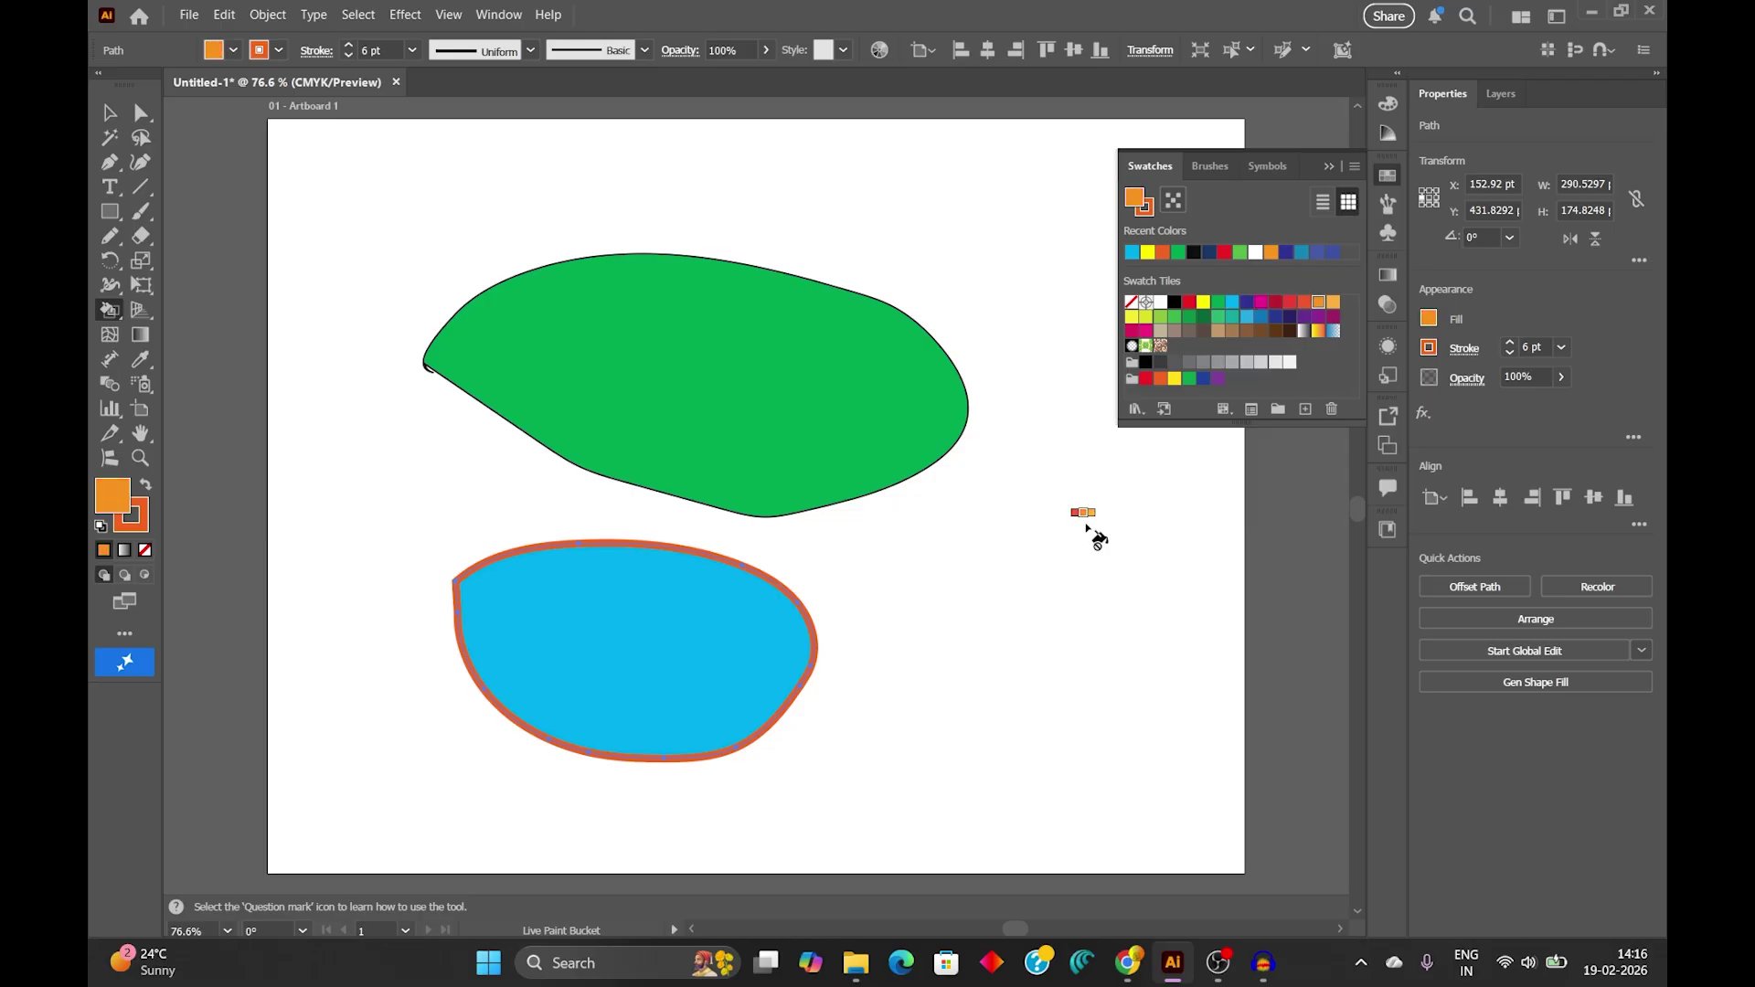
key(Left)
key(Left)
key(Left)
key(Left)
key(Left)
key(Left)
key(Left)
key(Left)
key(Left)
key(Left)
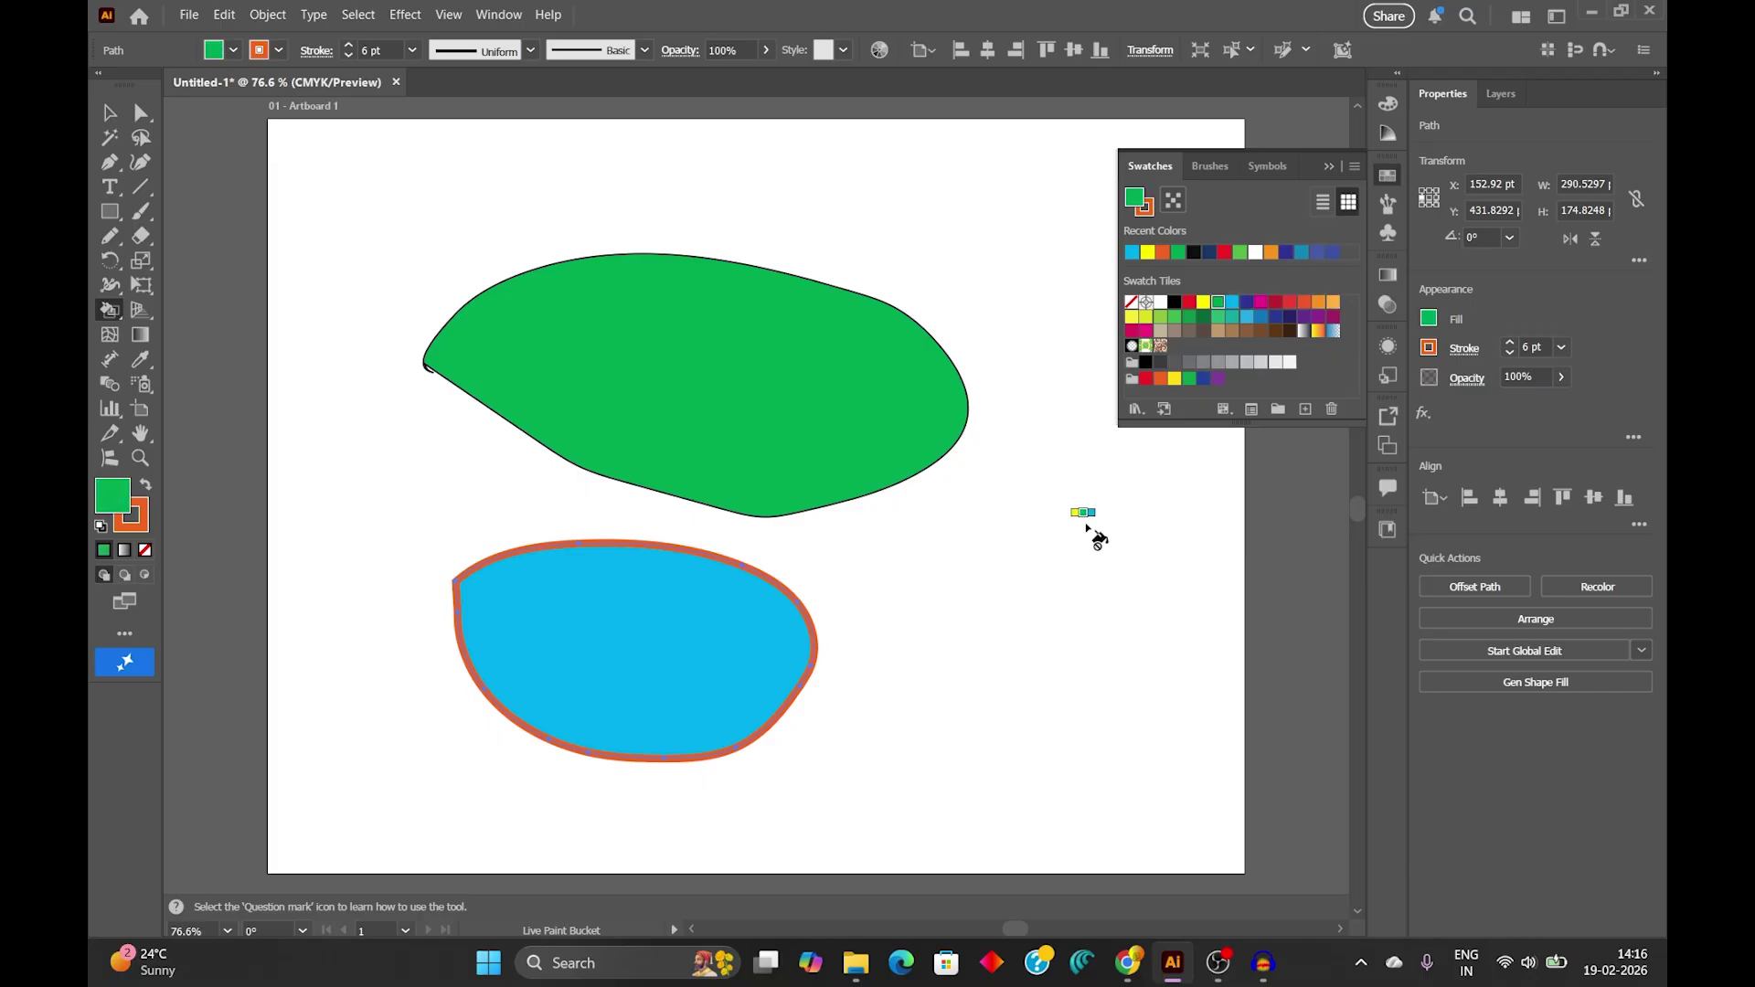
key(Left)
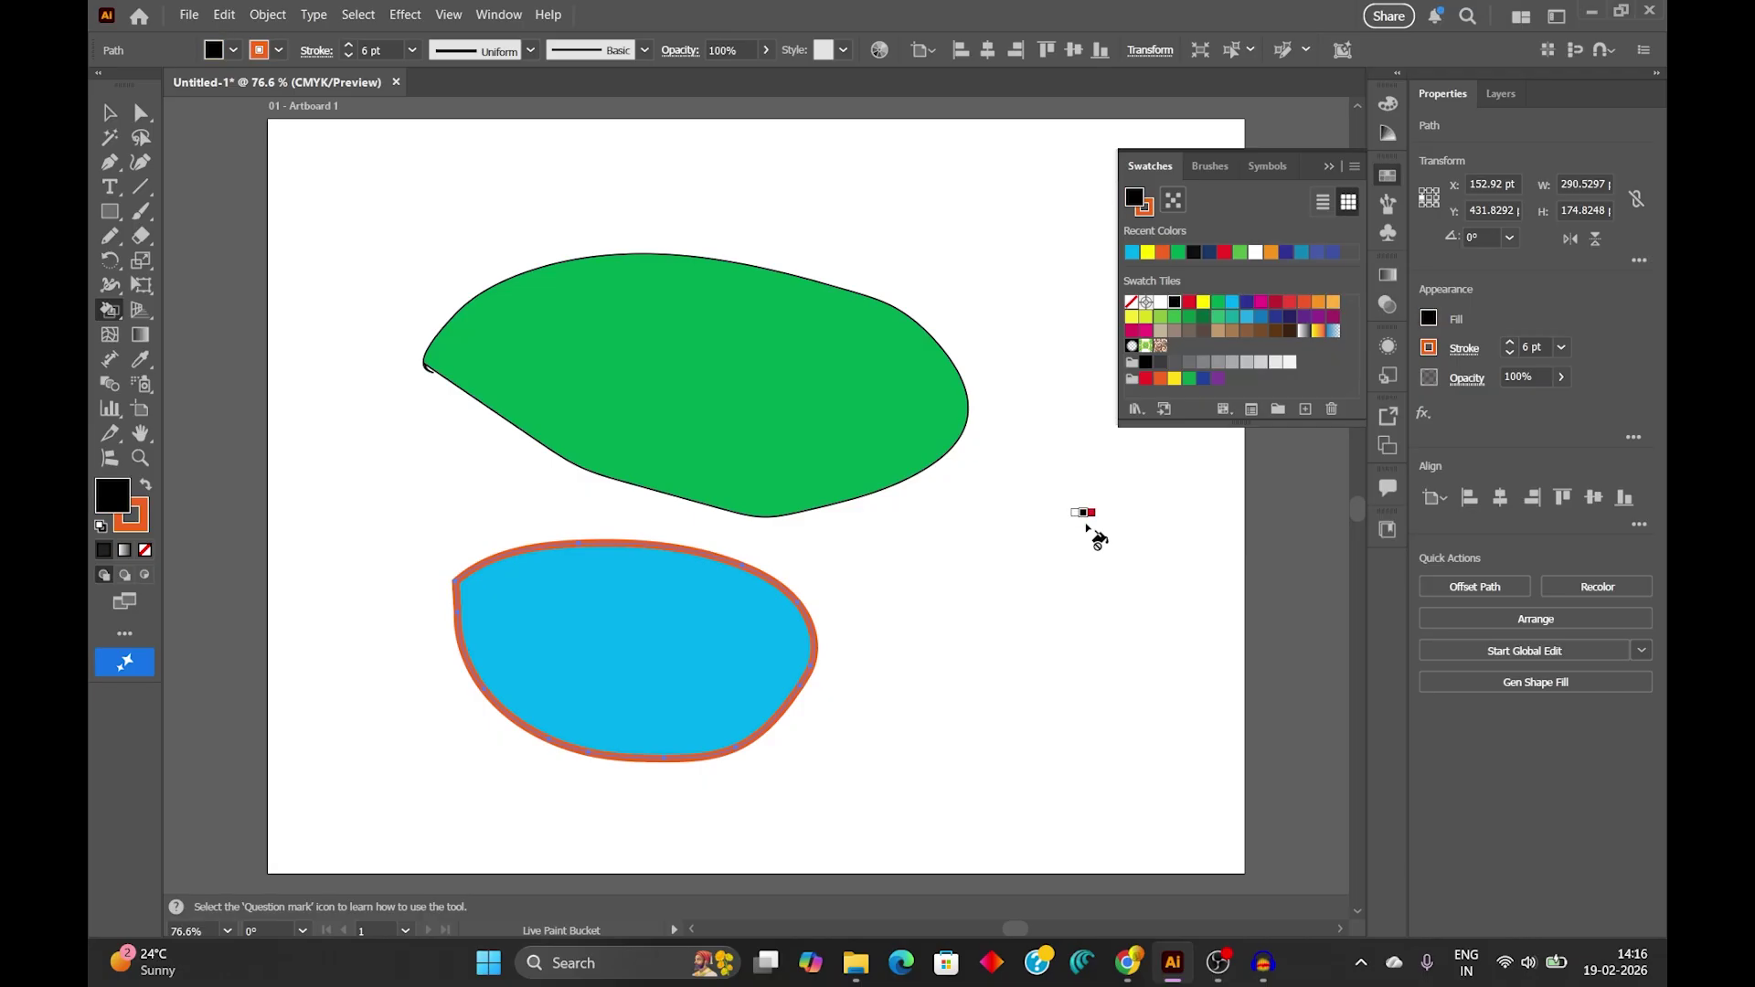
key(Right)
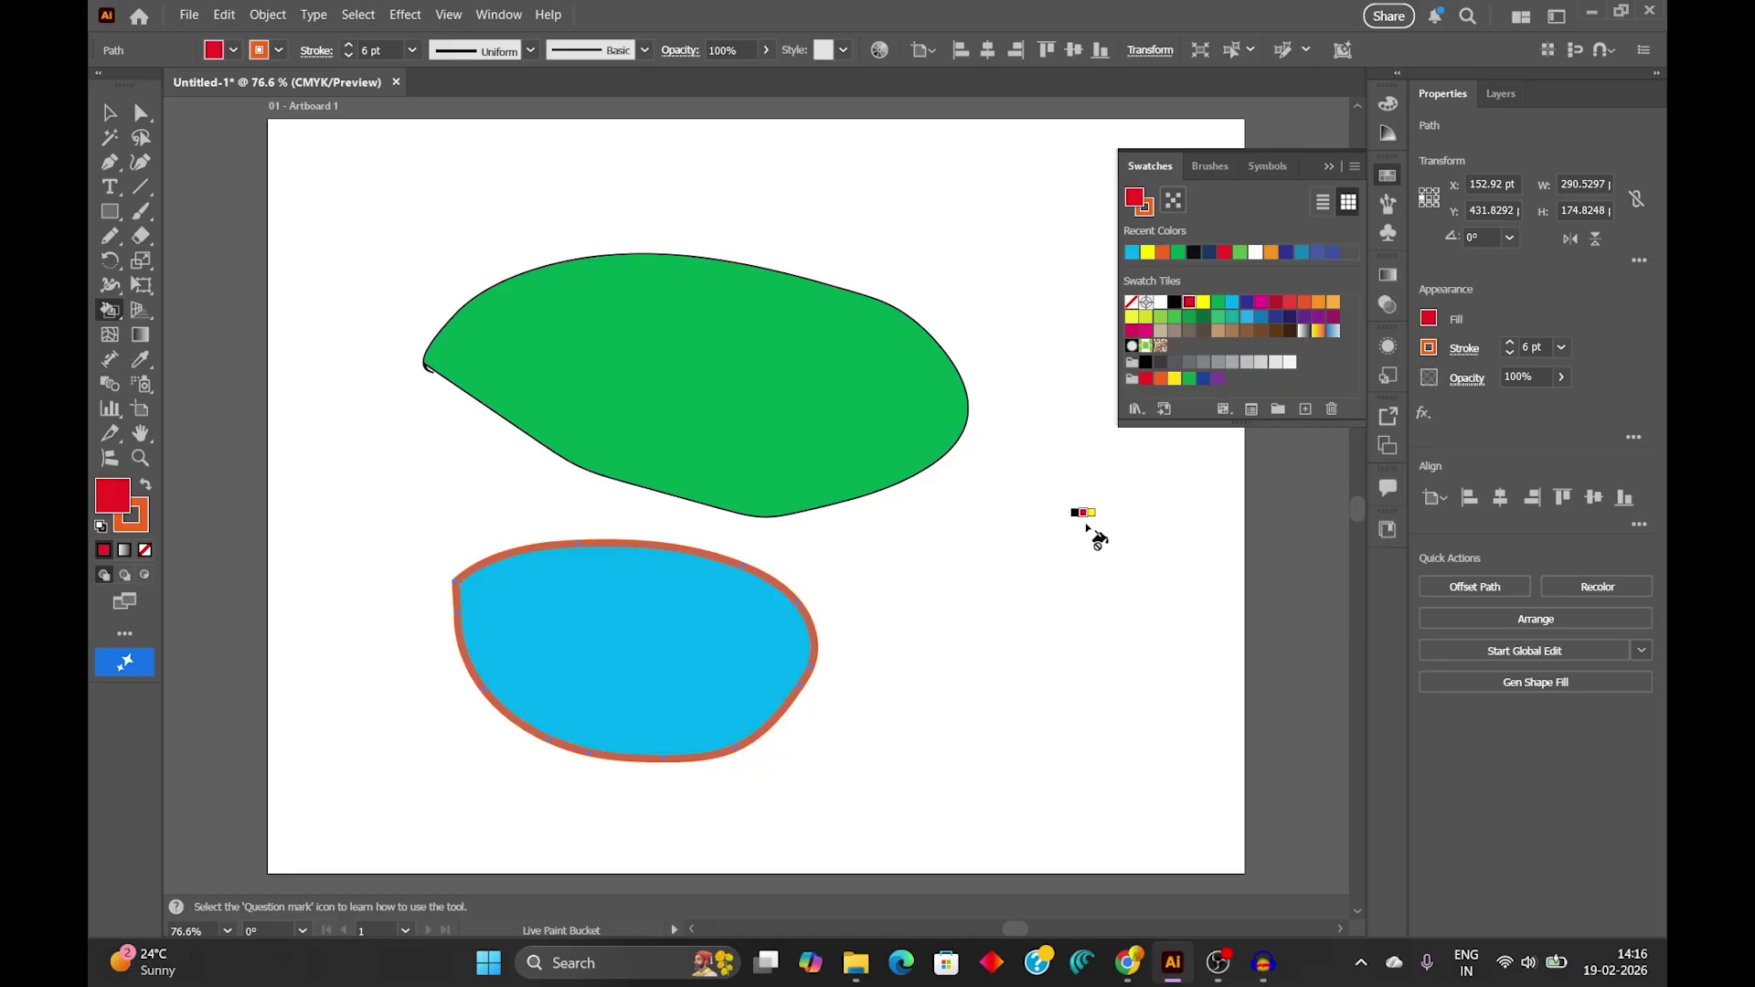
key(Right)
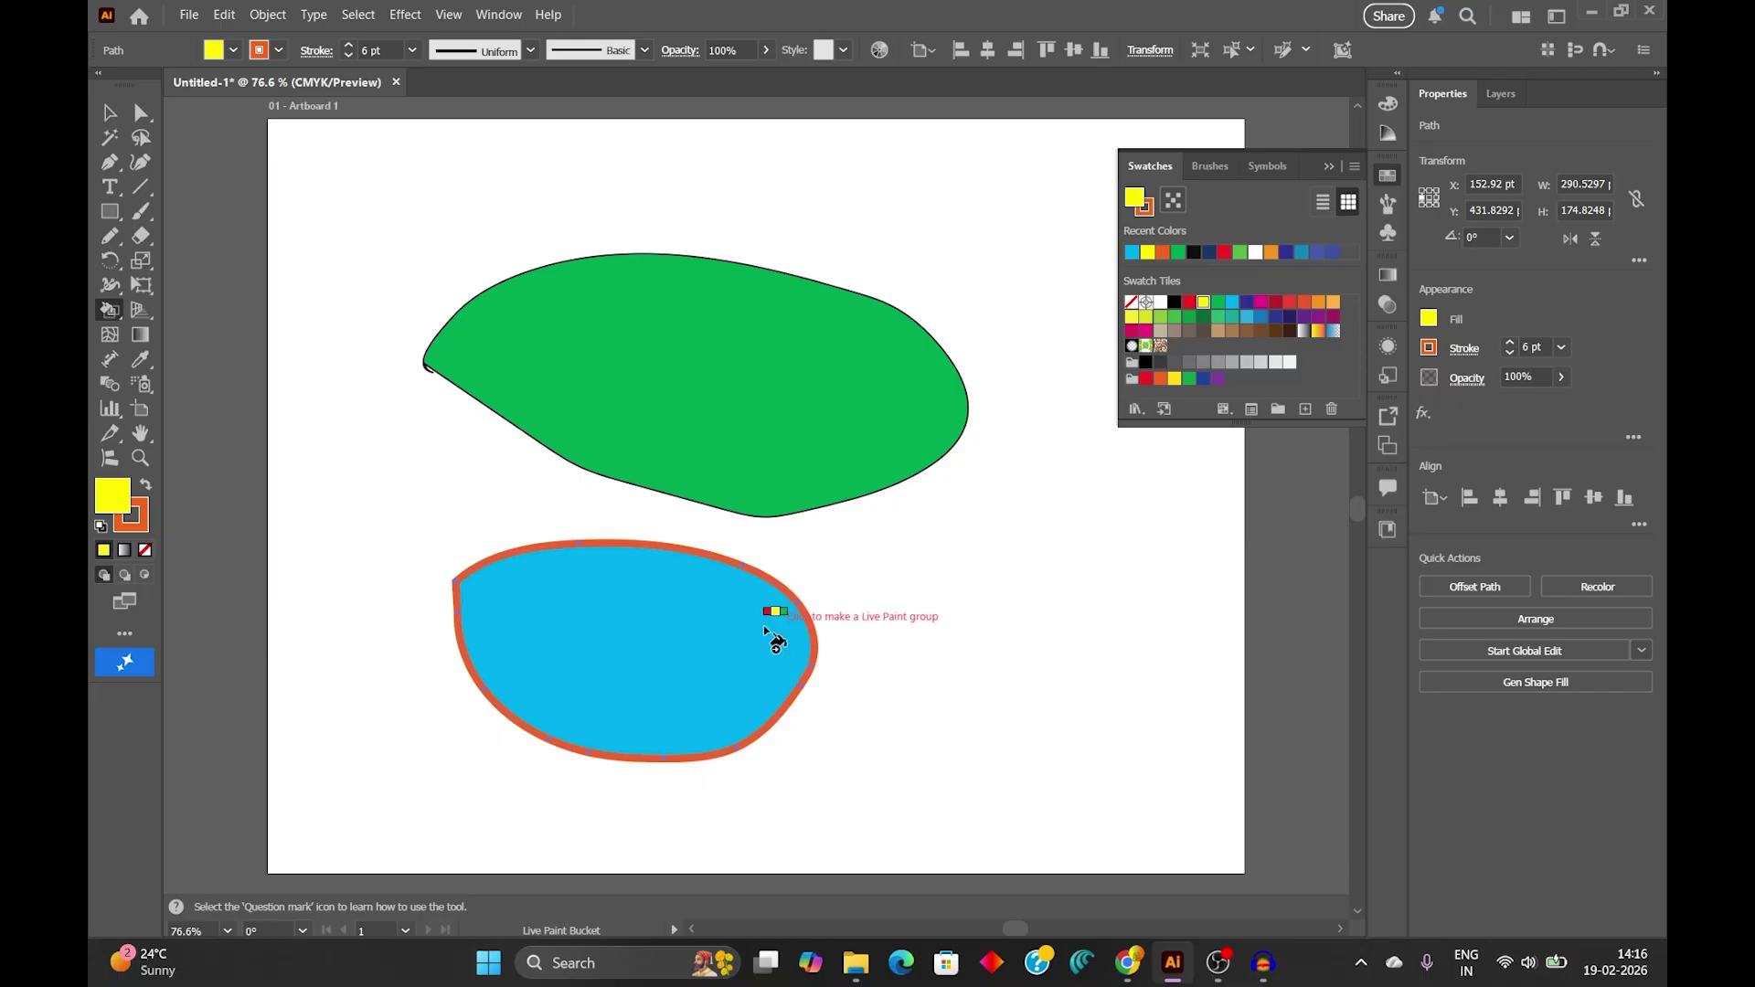
Paint the lower shape yellow as a Live Paint group, then deselect it with the Selection tool.
click(610, 645)
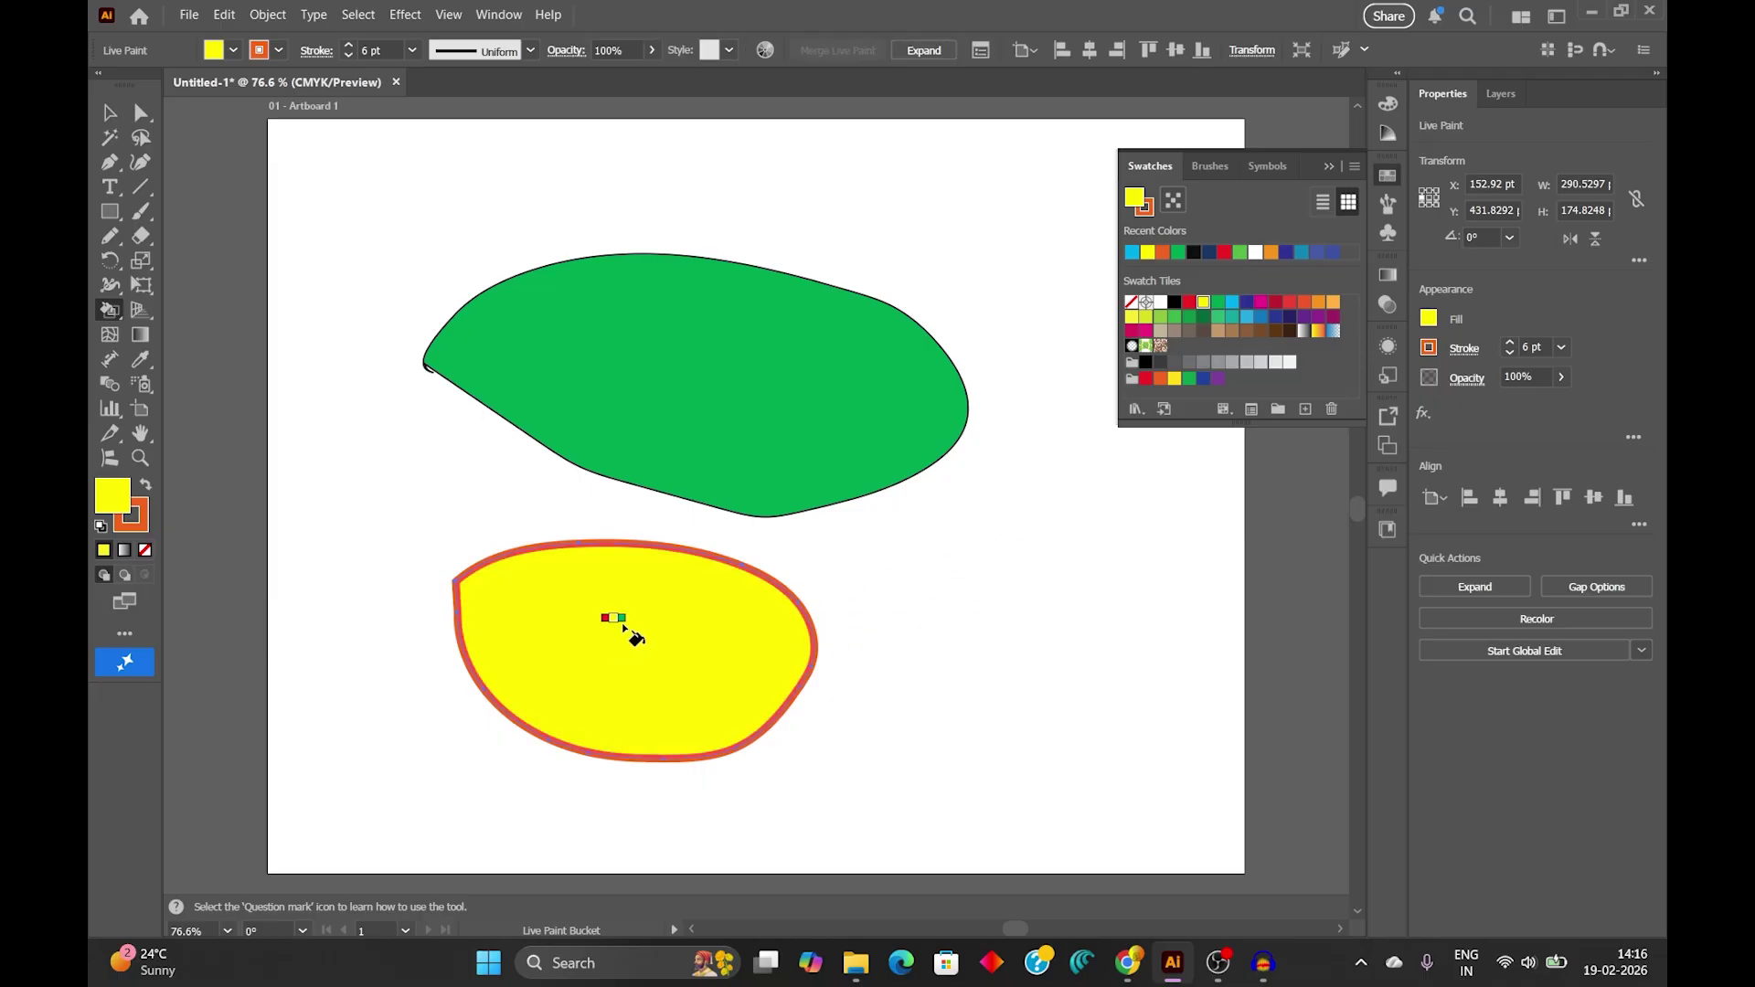
click(108, 112)
click(430, 183)
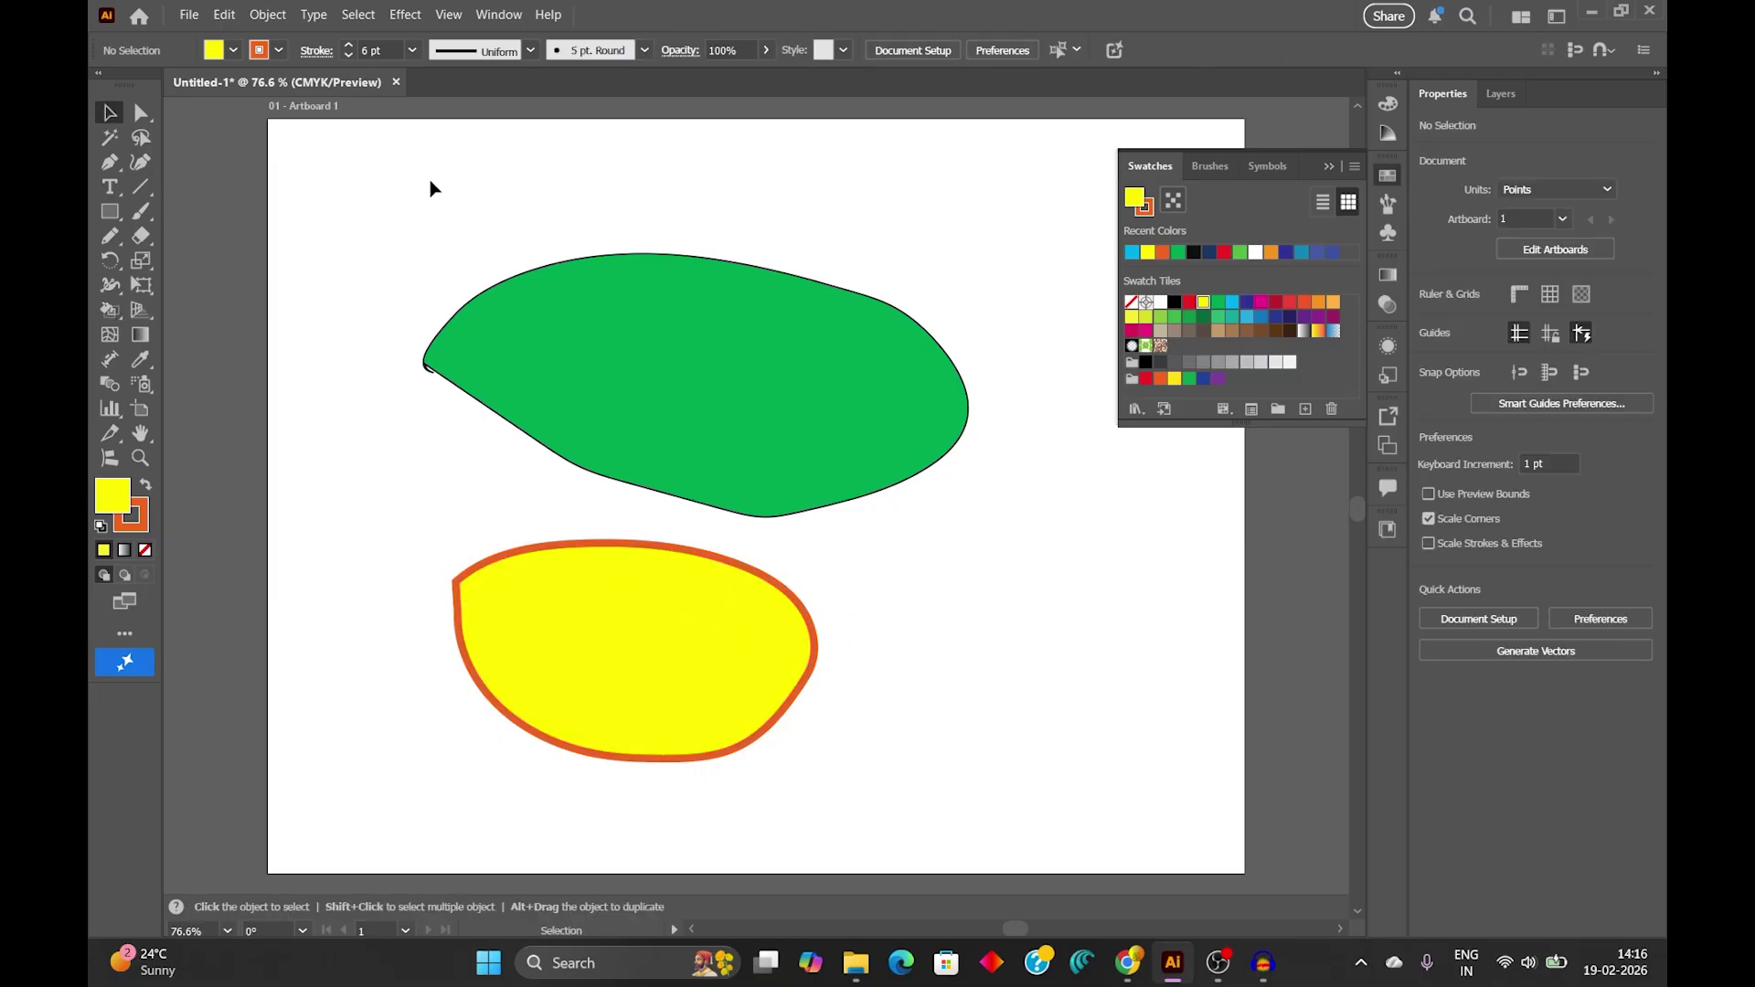